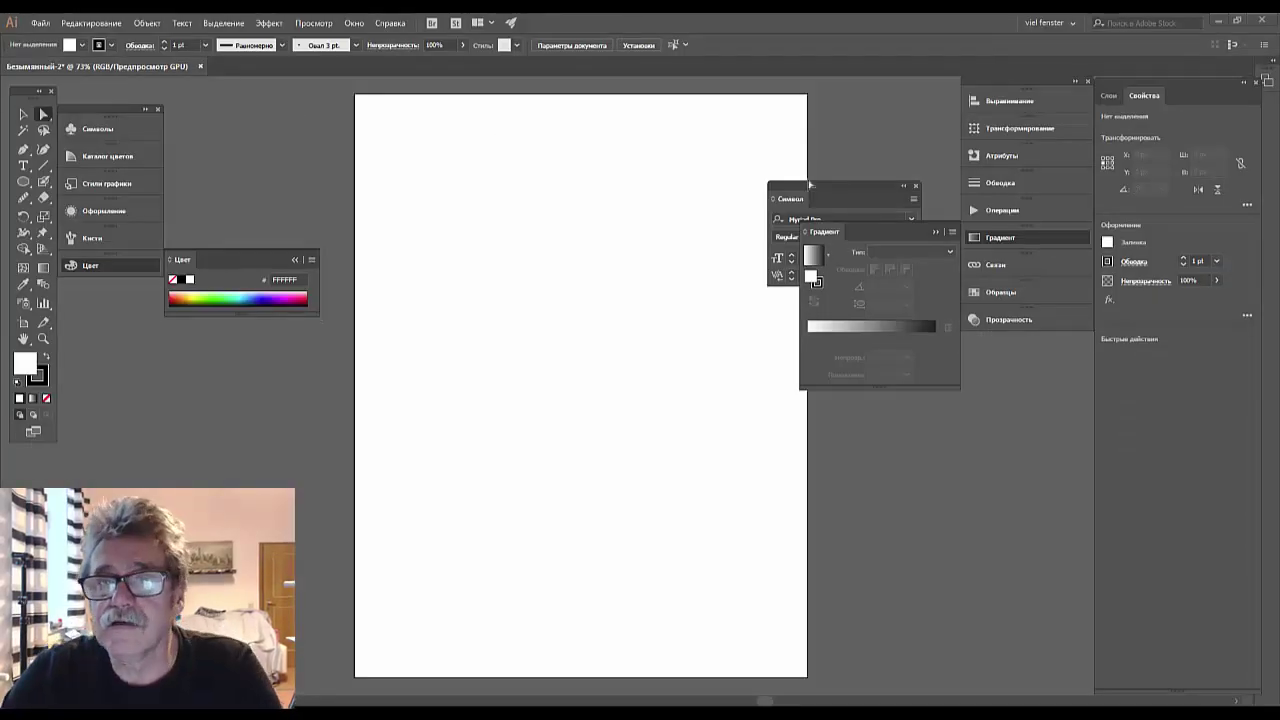
Dock the Gradient and Character panels on the right with a linear black-white gradient fill set.
{"action": "left_click_drag", "start_coordinate": [841, 182], "coordinate": [880, 178]}
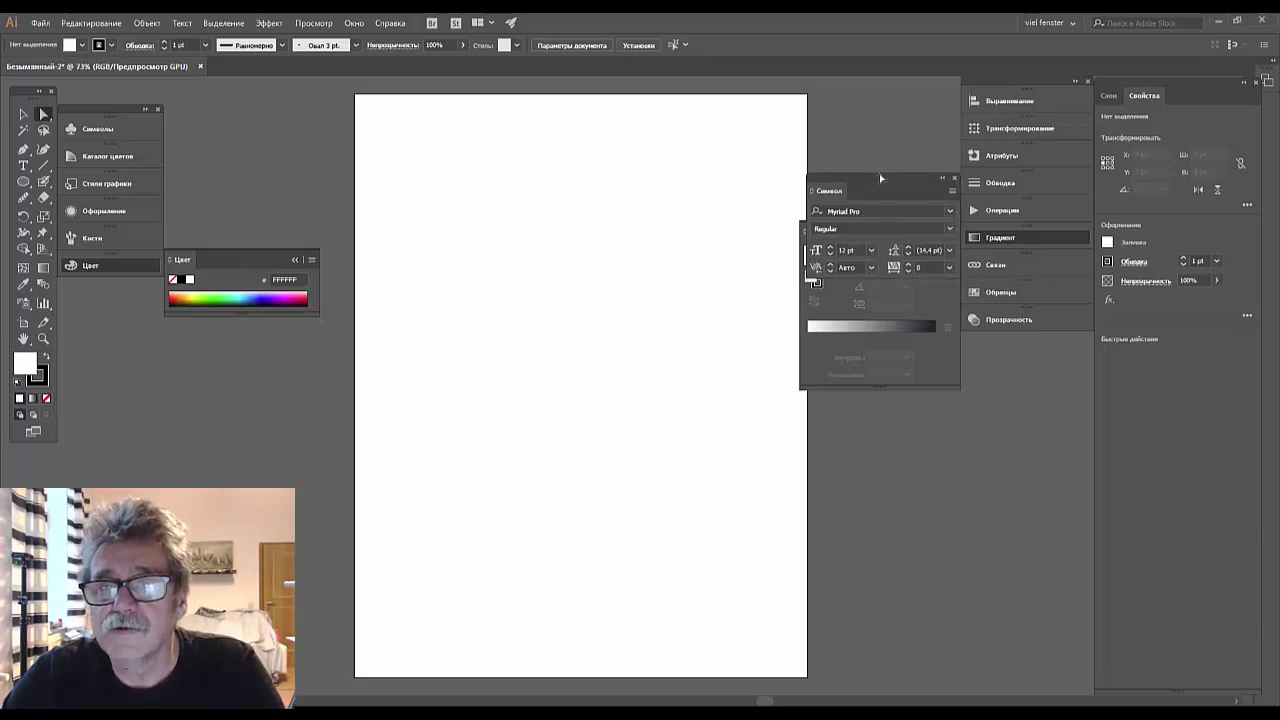
{"action": "left_click", "coordinate": [841, 335]}
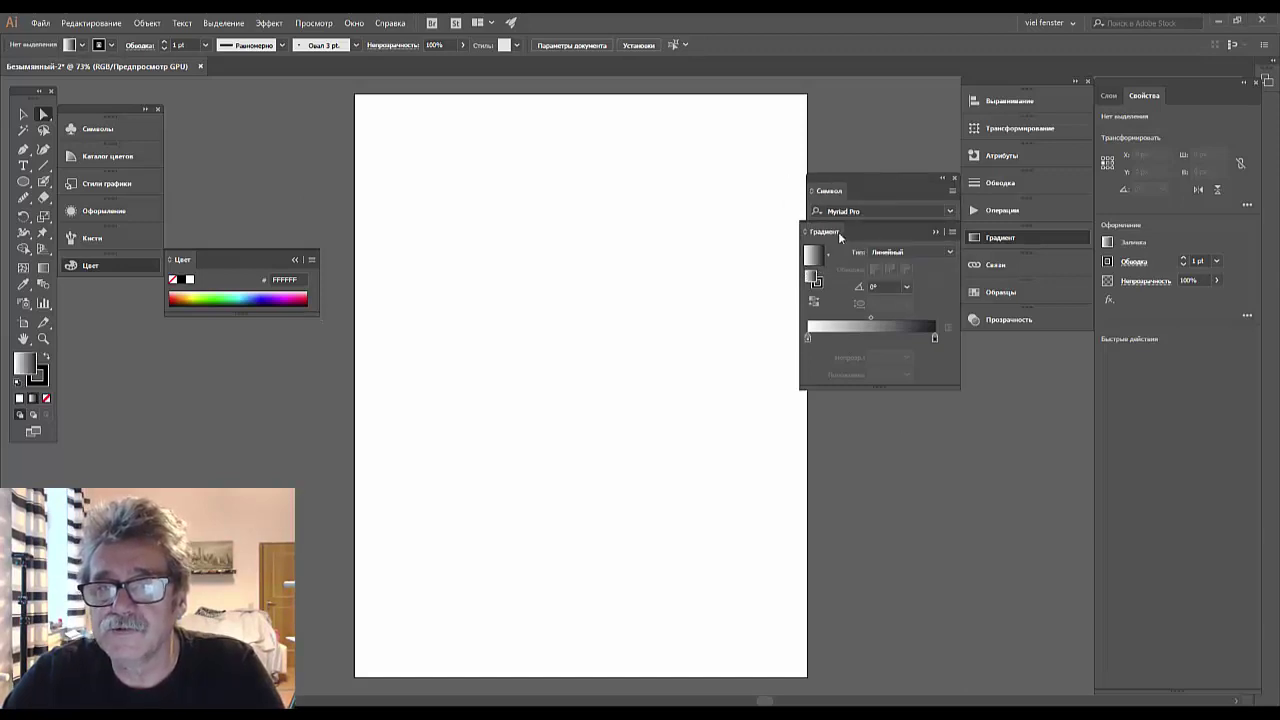
{"action": "left_click_drag", "start_coordinate": [840, 236], "coordinate": [964, 345]}
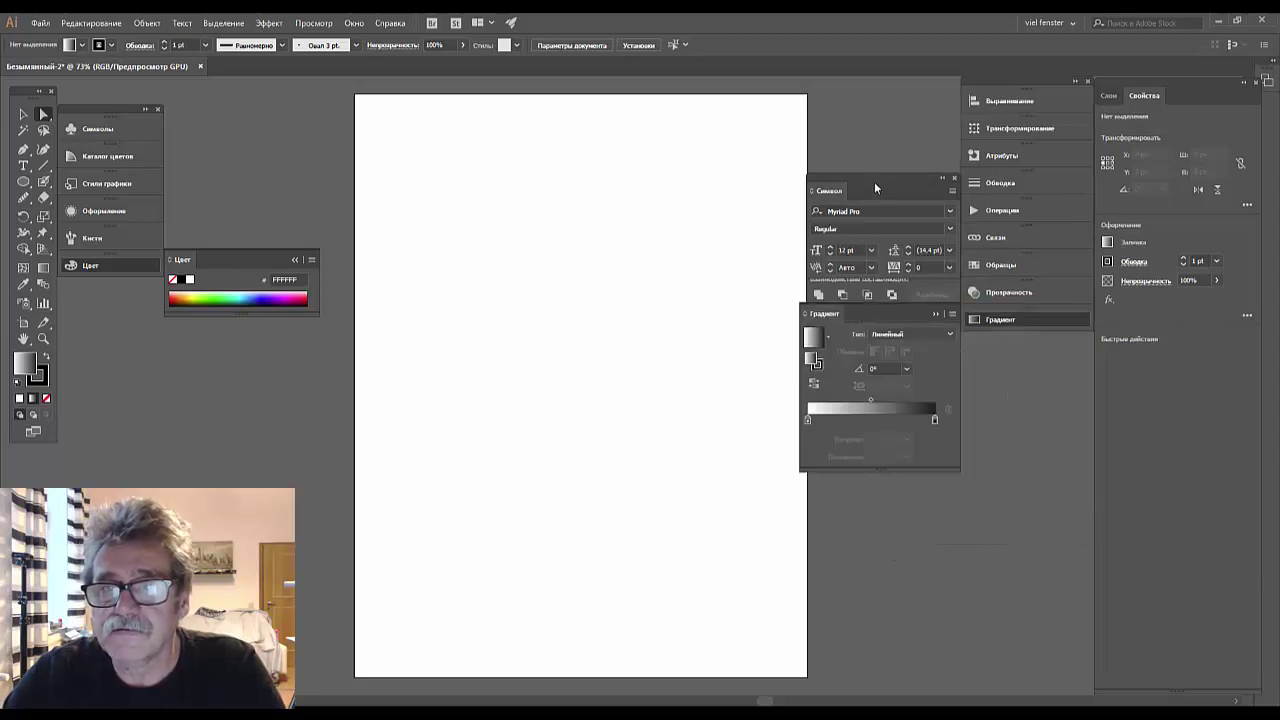
{"action": "left_click_drag", "start_coordinate": [875, 187], "coordinate": [1012, 347]}
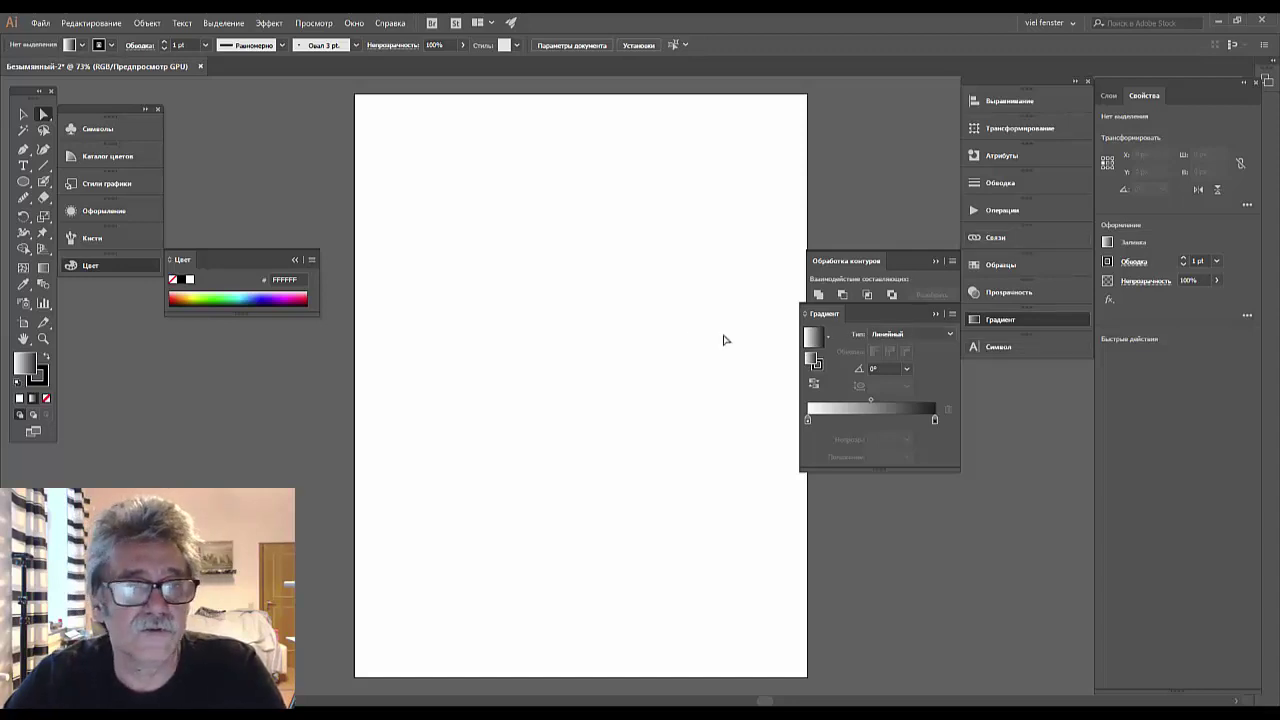
Draw a roughly 390 px gradient-filled circle near the top of the artboard with the Ellipse tool.
{"action": "left_click", "coordinate": [24, 183]}
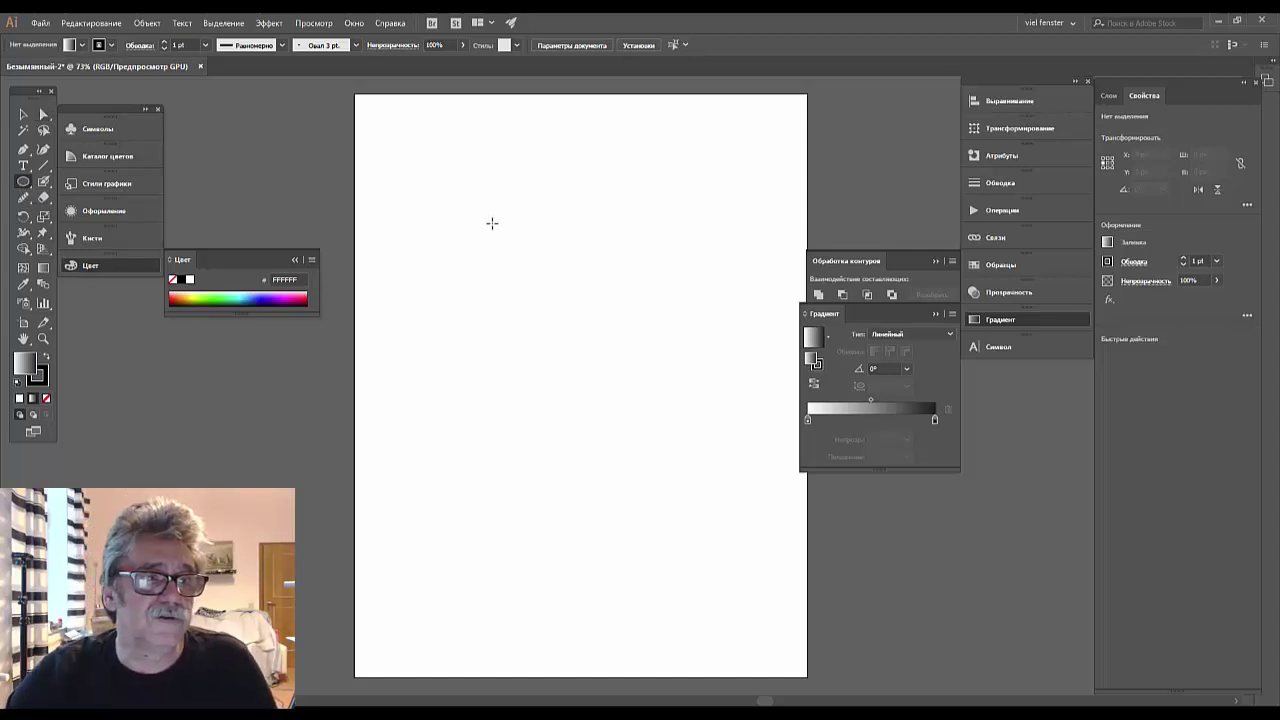
{"action": "left_click_drag", "start_coordinate": [501, 226], "coordinate": [704, 415]}
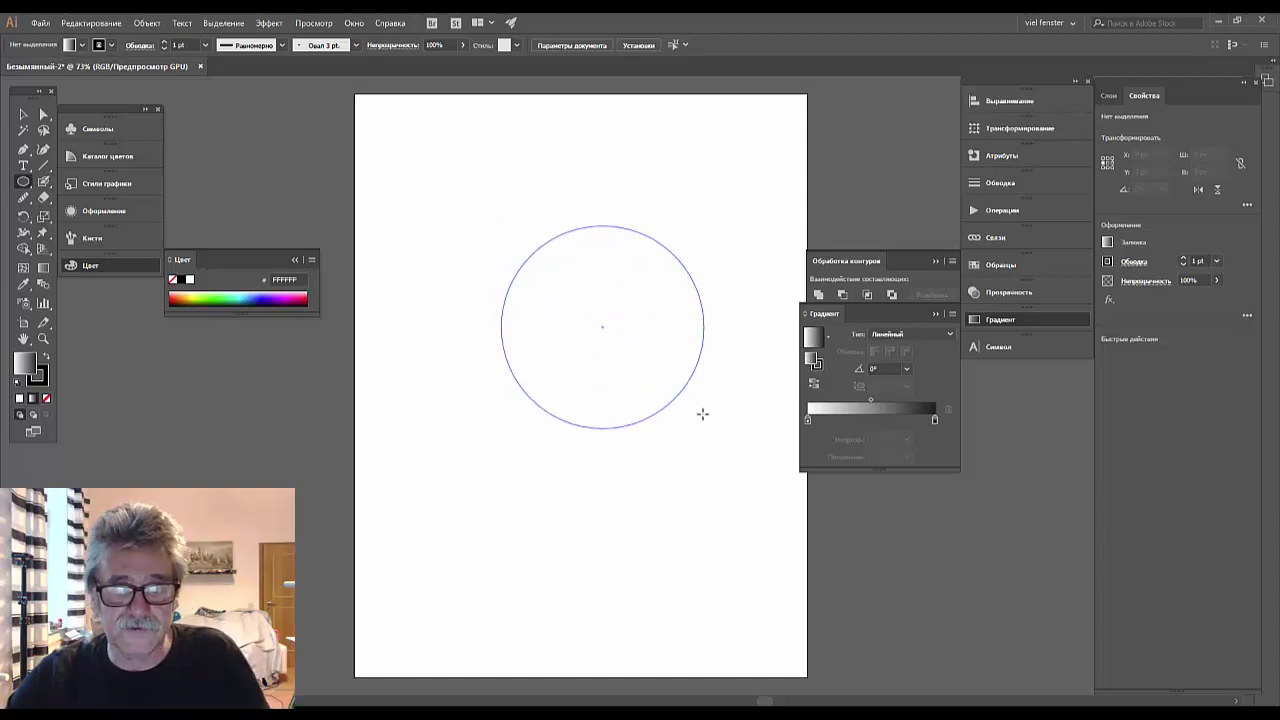
{"action": "left_click_drag", "start_coordinate": [704, 415], "coordinate": [664, 361]}
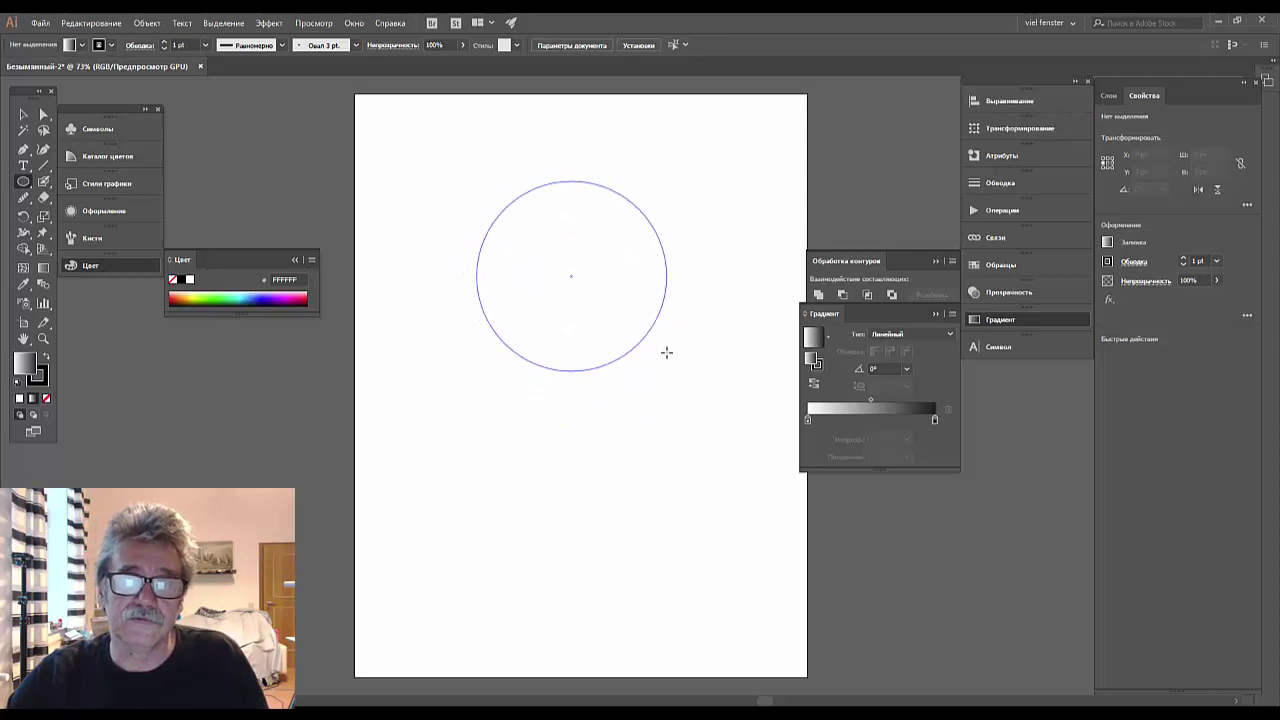
{"action": "left_click_drag", "start_coordinate": [664, 361], "coordinate": [670, 348]}
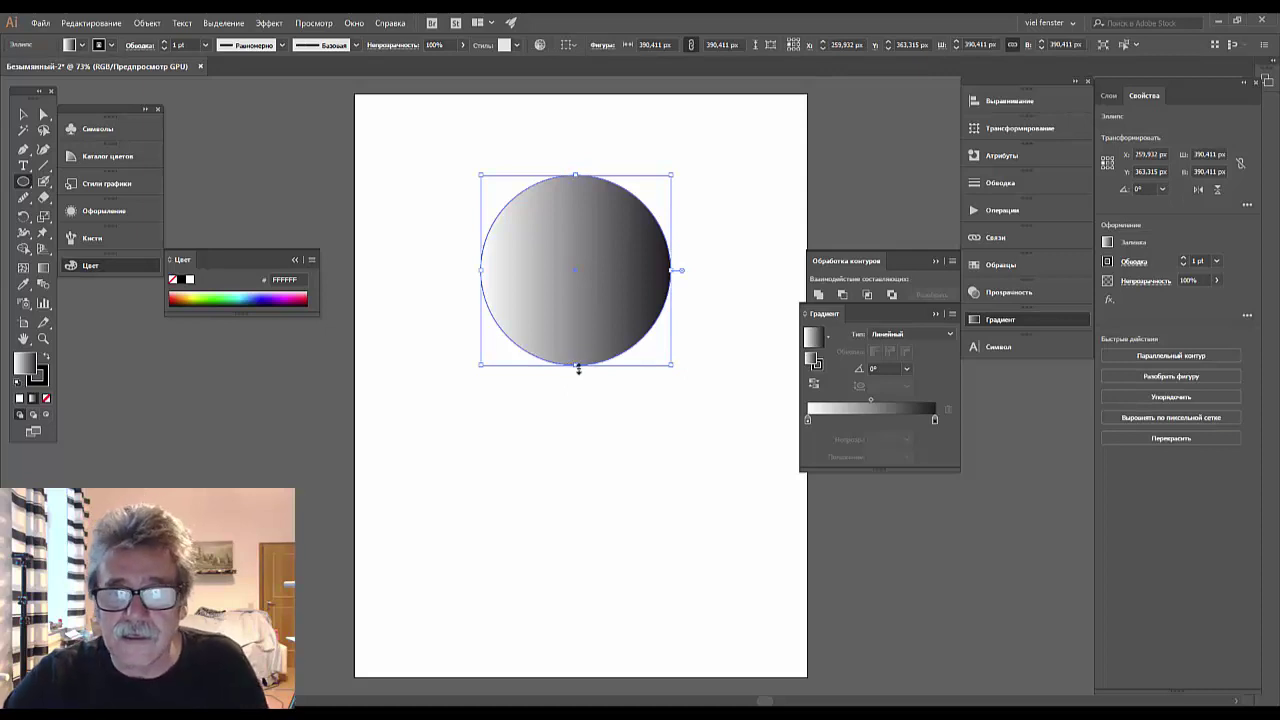
Switch the circle's gradient to Radial and set its outline to None.
{"action": "left_click", "coordinate": [950, 335]}
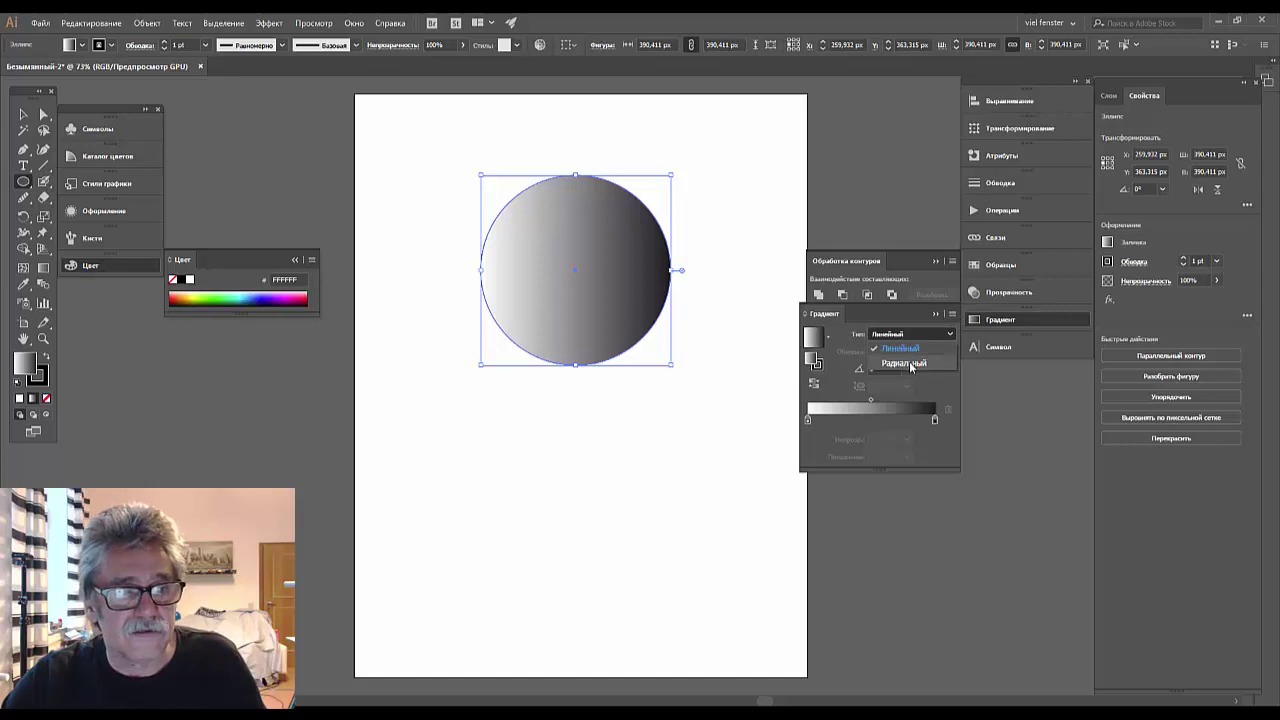
{"action": "left_click", "coordinate": [905, 363]}
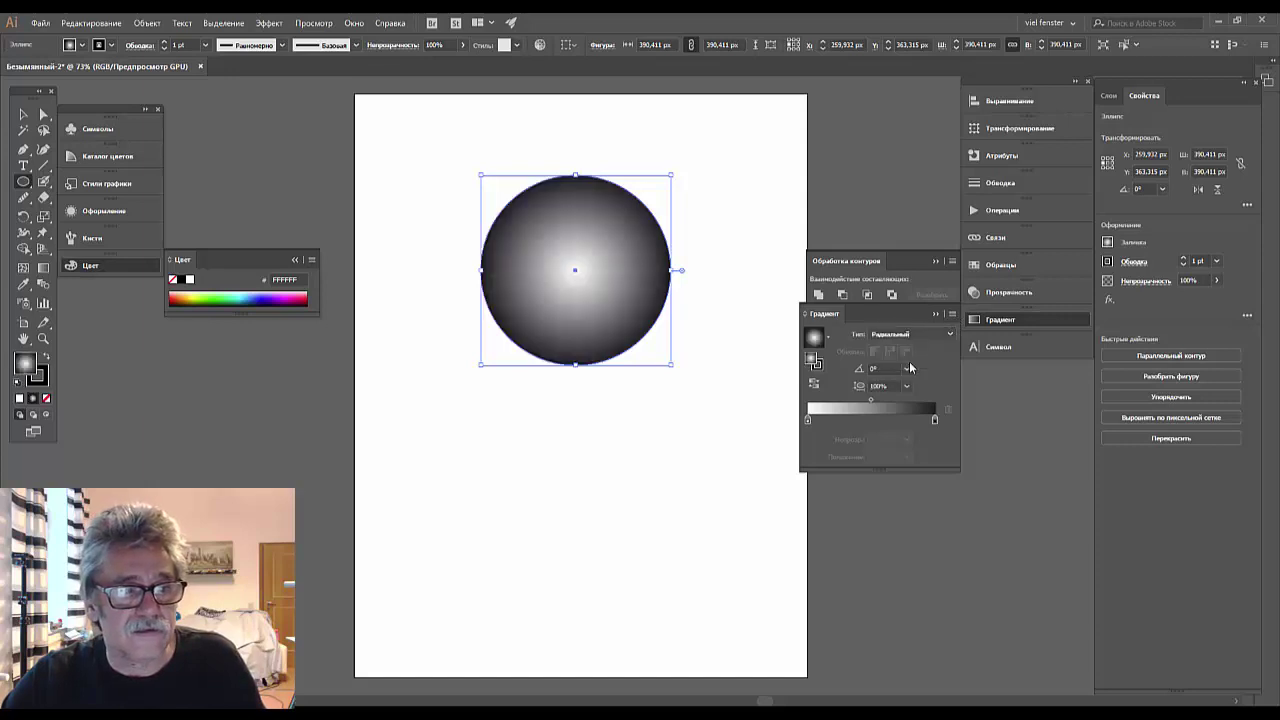
{"action": "left_click", "coordinate": [44, 381]}
{"action": "left_click", "coordinate": [45, 399]}
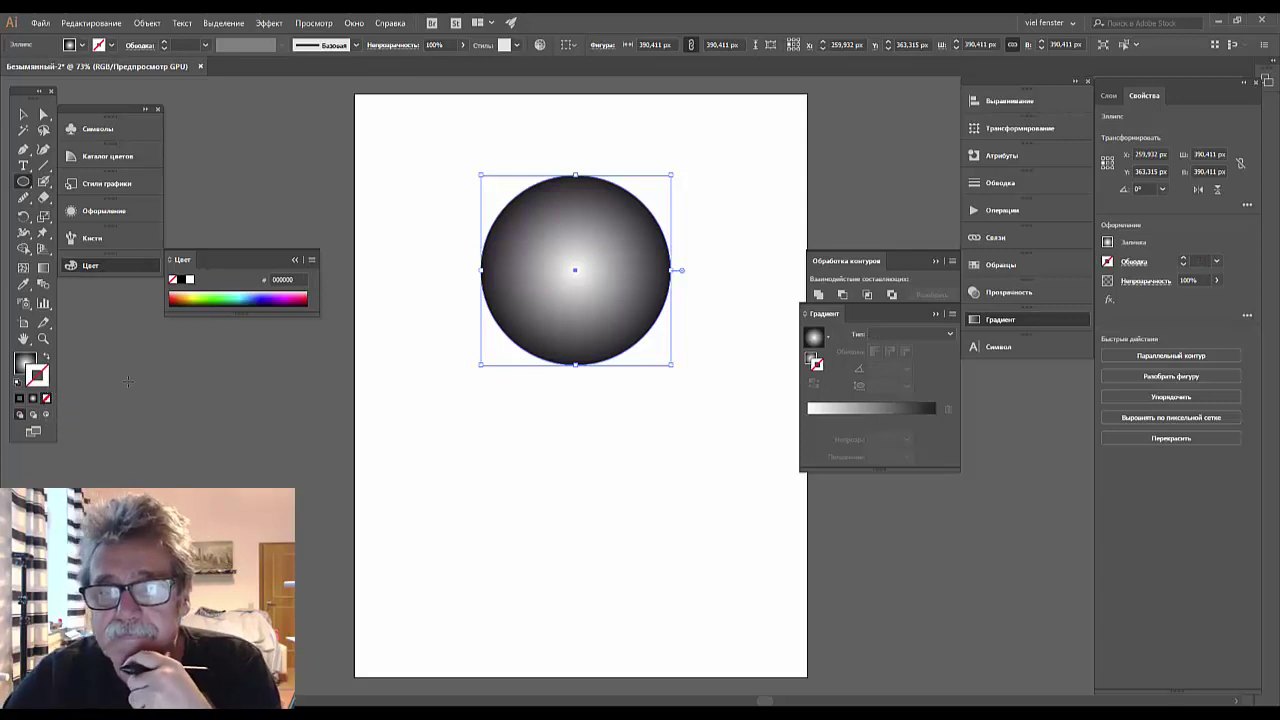
Apply a gradient to the outline, replacing the dark end stop with grey and widening the white part.
{"action": "left_click", "coordinate": [918, 424]}
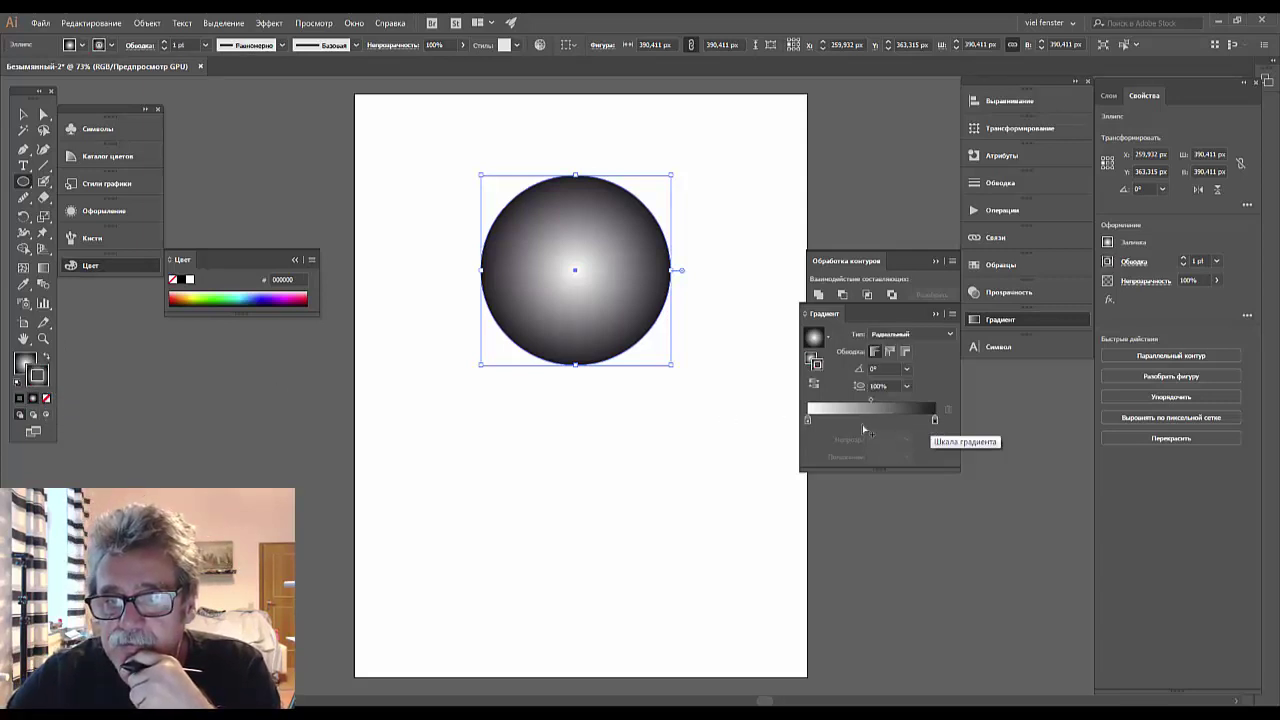
{"action": "left_click", "coordinate": [850, 422]}
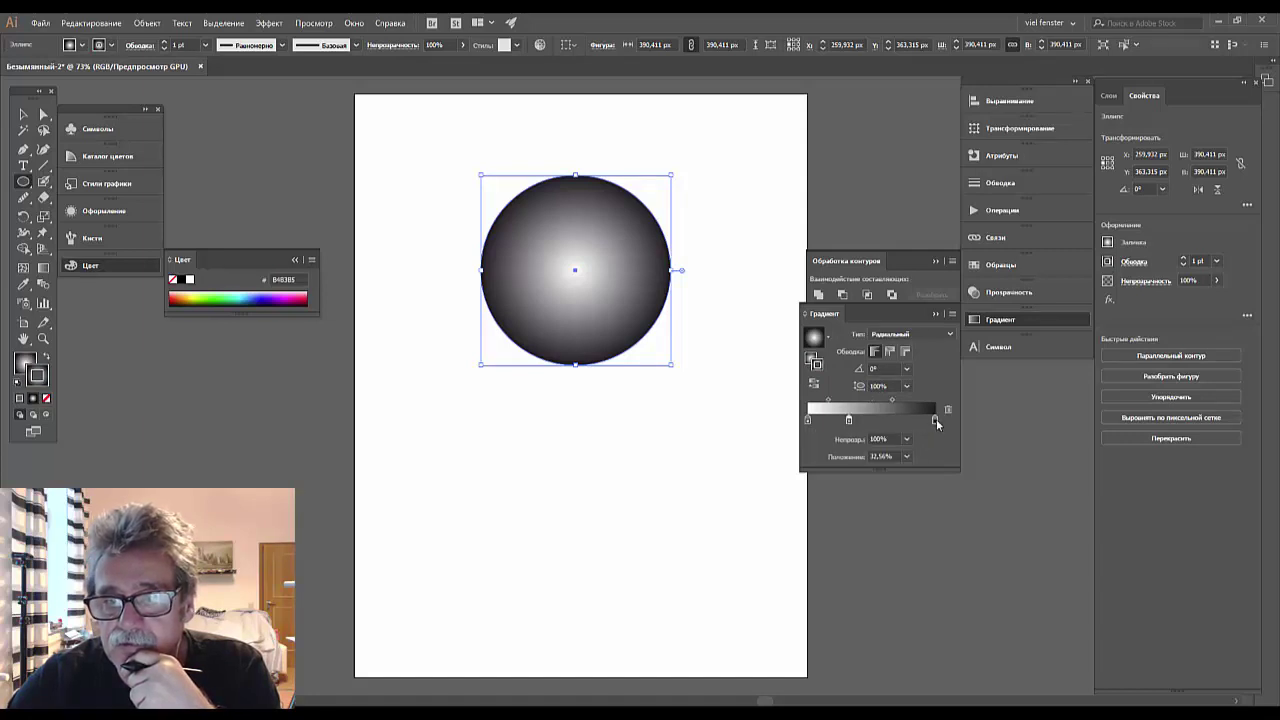
{"action": "left_click_drag", "start_coordinate": [936, 419], "coordinate": [936, 476]}
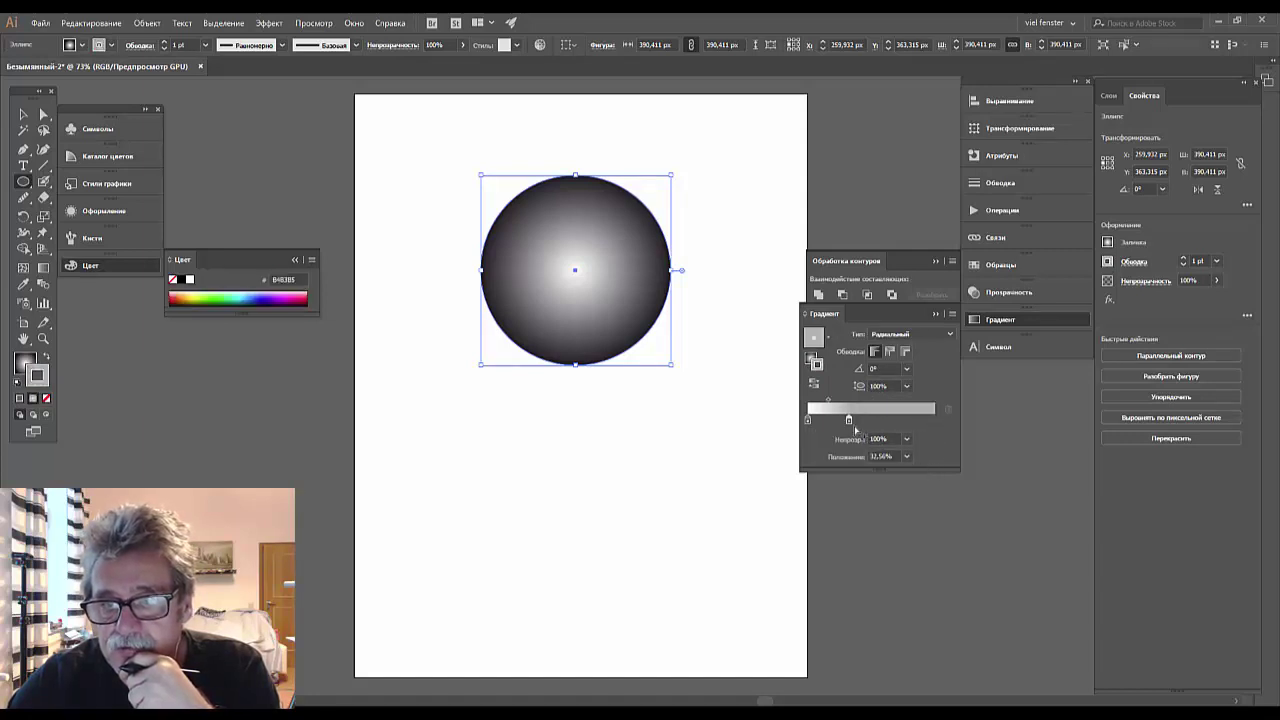
{"action": "left_click_drag", "start_coordinate": [930, 423], "coordinate": [936, 424]}
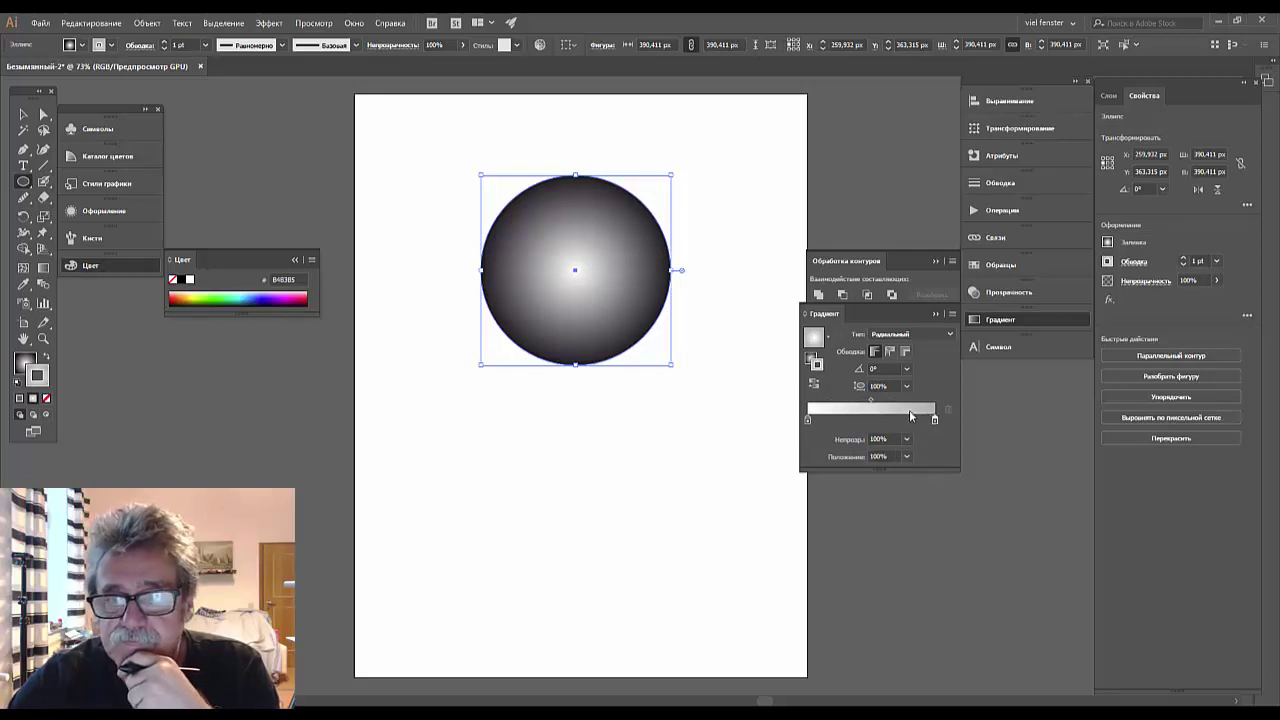
{"action": "left_click_drag", "start_coordinate": [871, 401], "coordinate": [906, 402]}
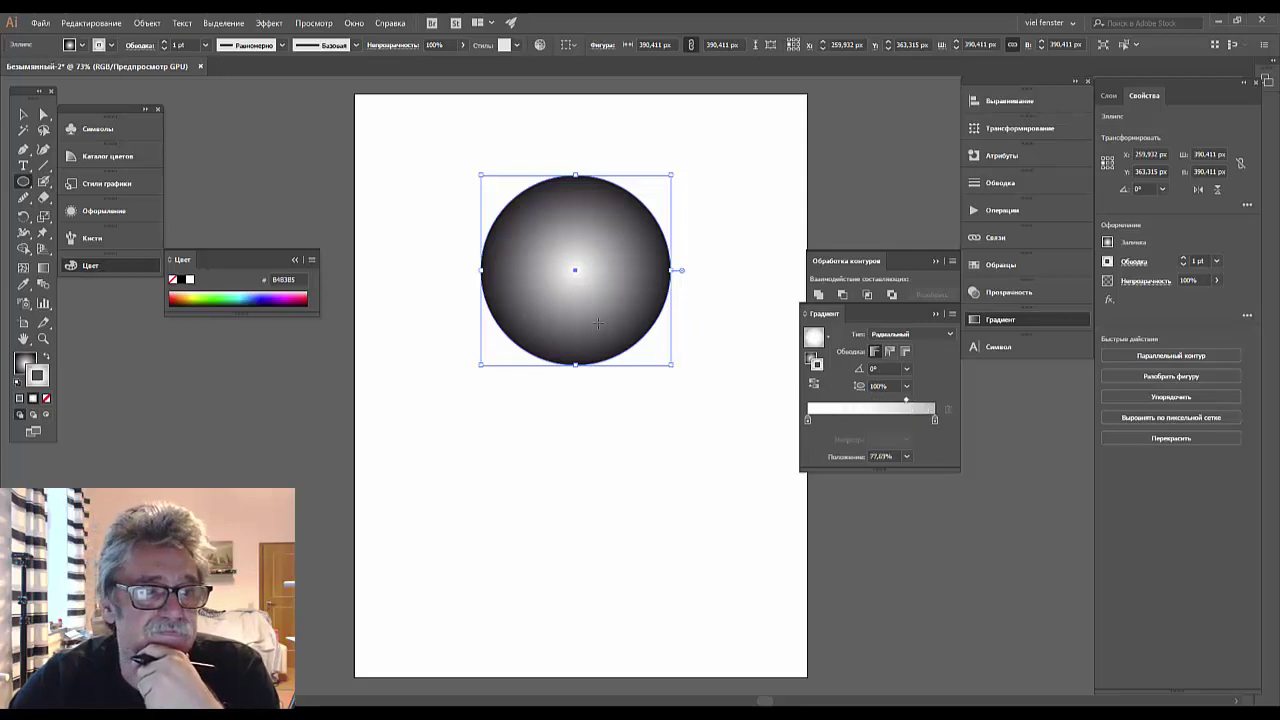
Remove the outline and give the fill a grey outer stop instead of black, midpoint at 84.52%.
{"action": "left_click", "coordinate": [46, 399]}
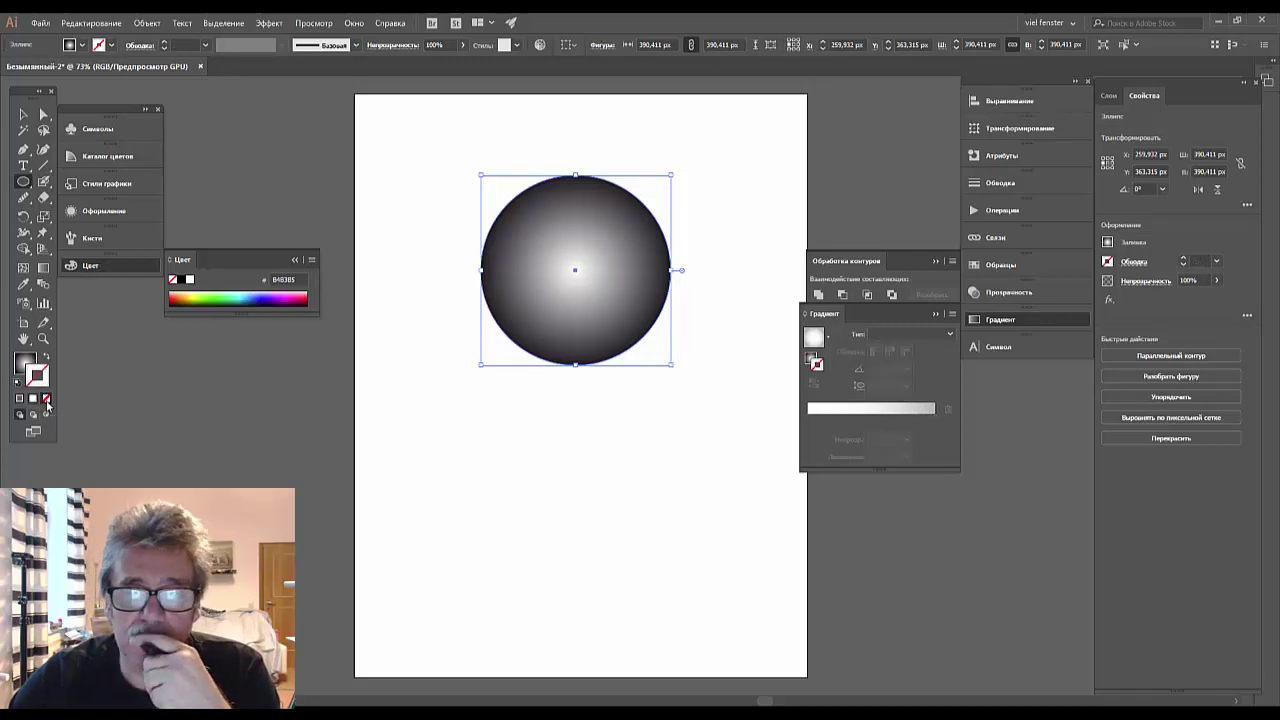
{"action": "left_click", "coordinate": [19, 362]}
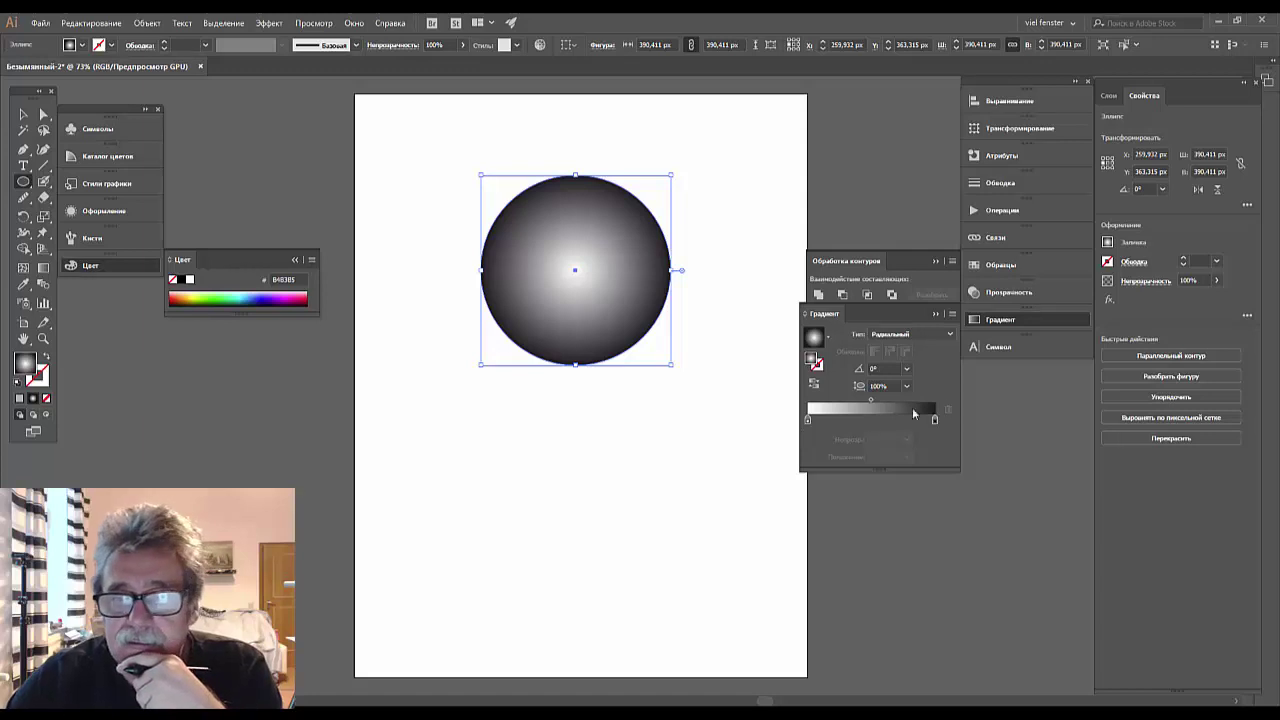
{"action": "left_click", "coordinate": [860, 420]}
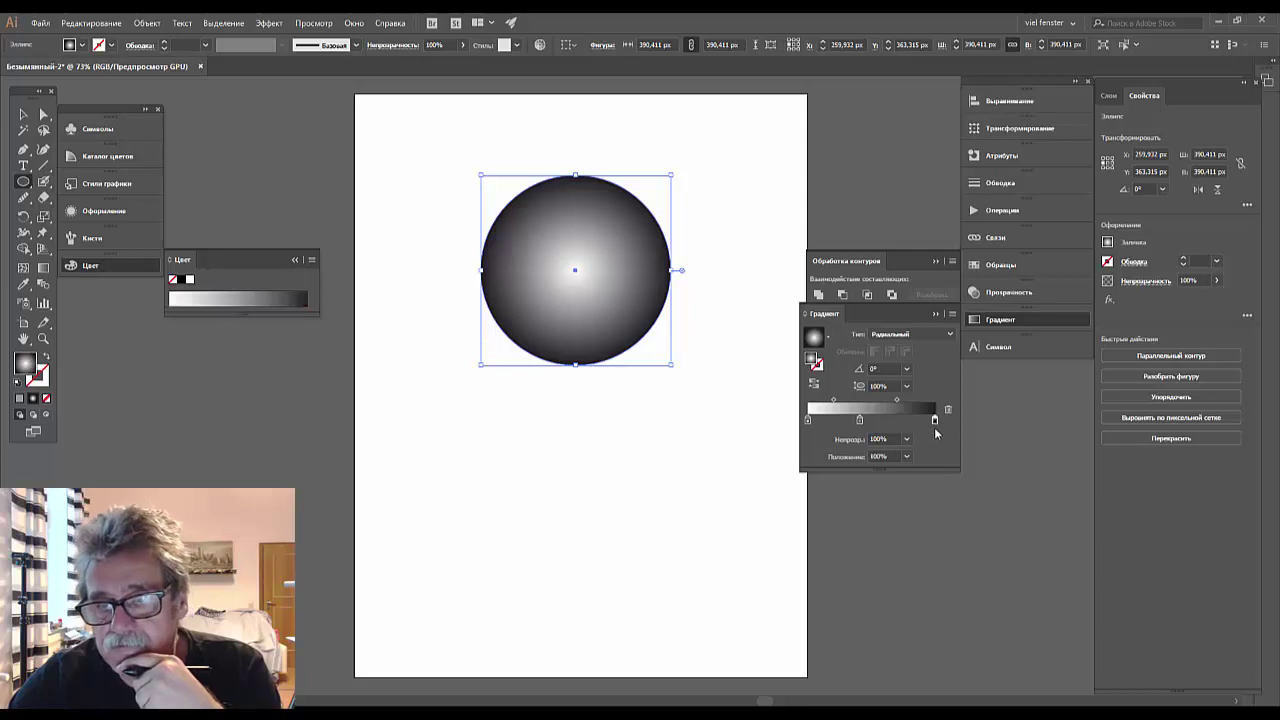
{"action": "left_click_drag", "start_coordinate": [935, 420], "coordinate": [935, 455]}
{"action": "left_click_drag", "start_coordinate": [860, 420], "coordinate": [935, 418]}
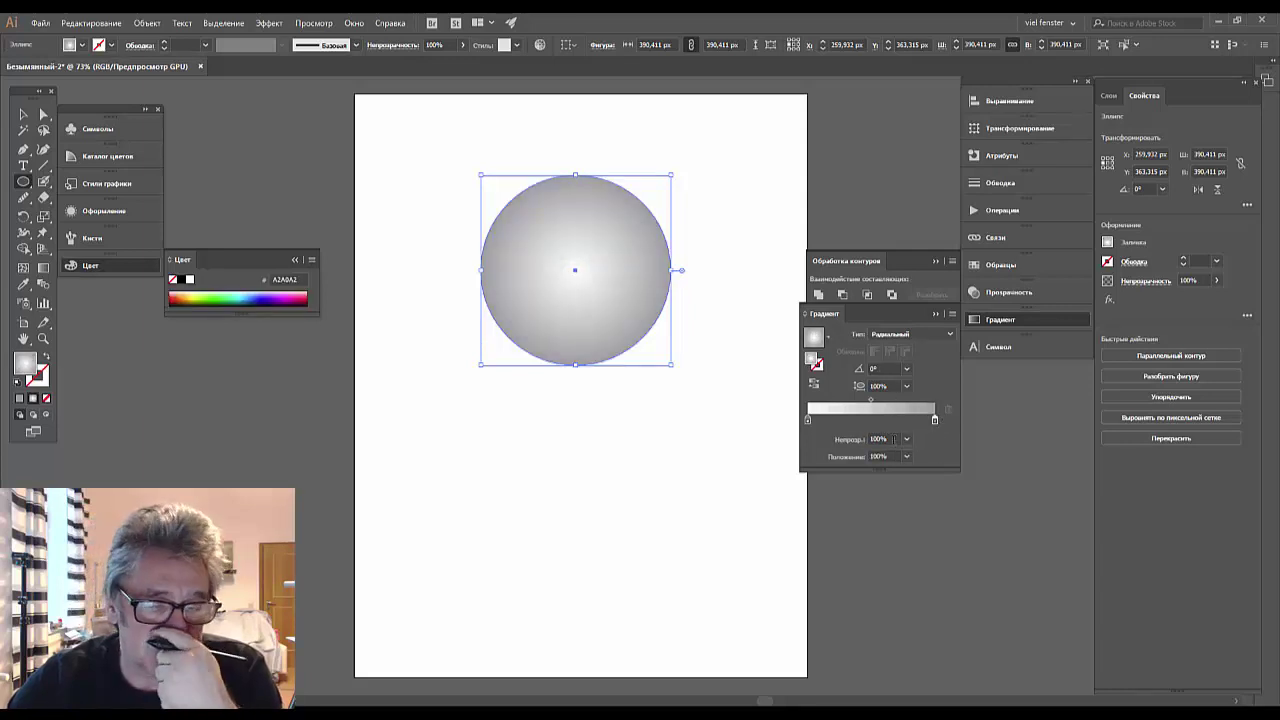
{"action": "left_click_drag", "start_coordinate": [810, 421], "coordinate": [828, 421]}
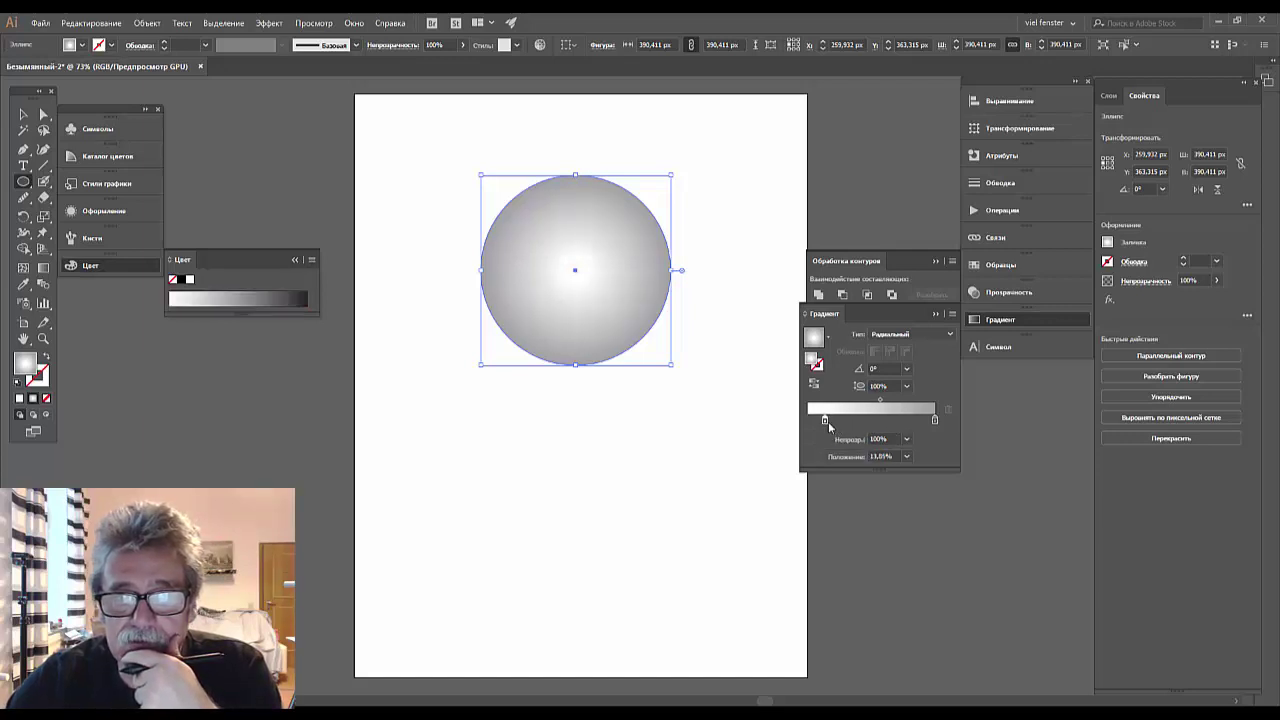
{"action": "left_click_drag", "start_coordinate": [880, 400], "coordinate": [910, 403]}
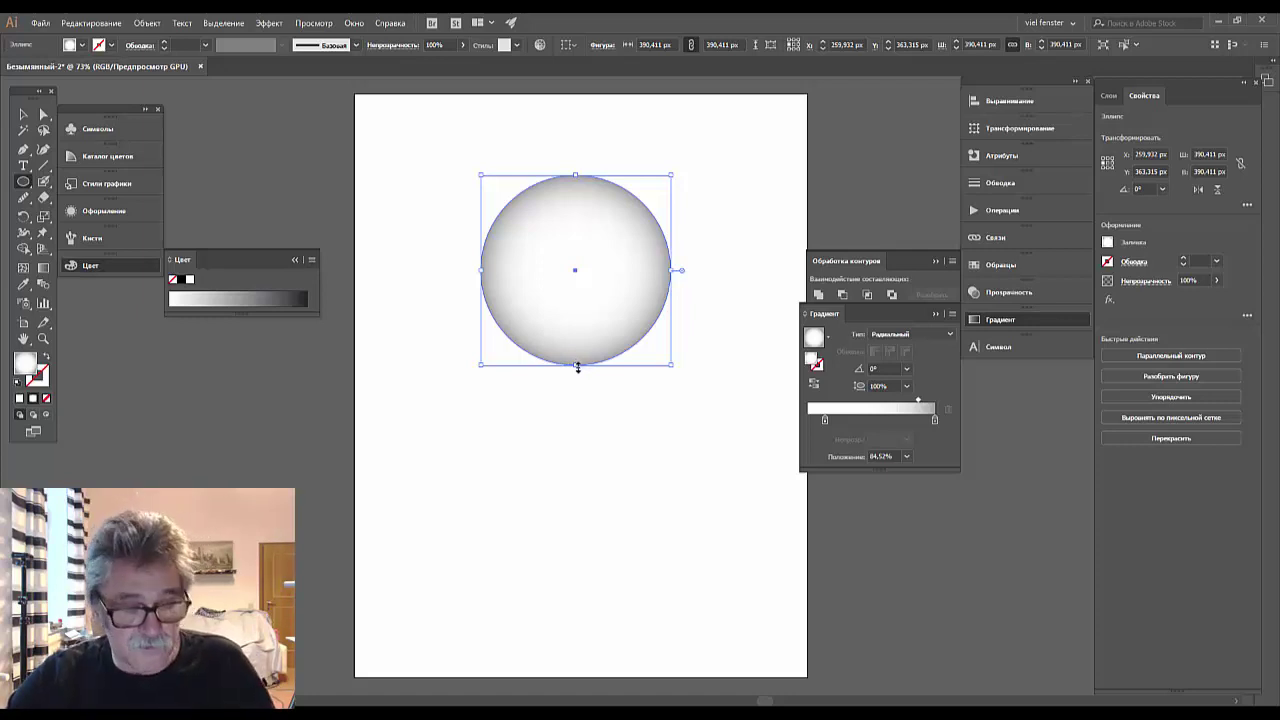
With Direct Selection (A), drag the circle's bottom anchor upward into a flat-based dome, then reselect it.
{"action": "key", "text": "a"}
{"action": "left_click", "coordinate": [576, 366]}
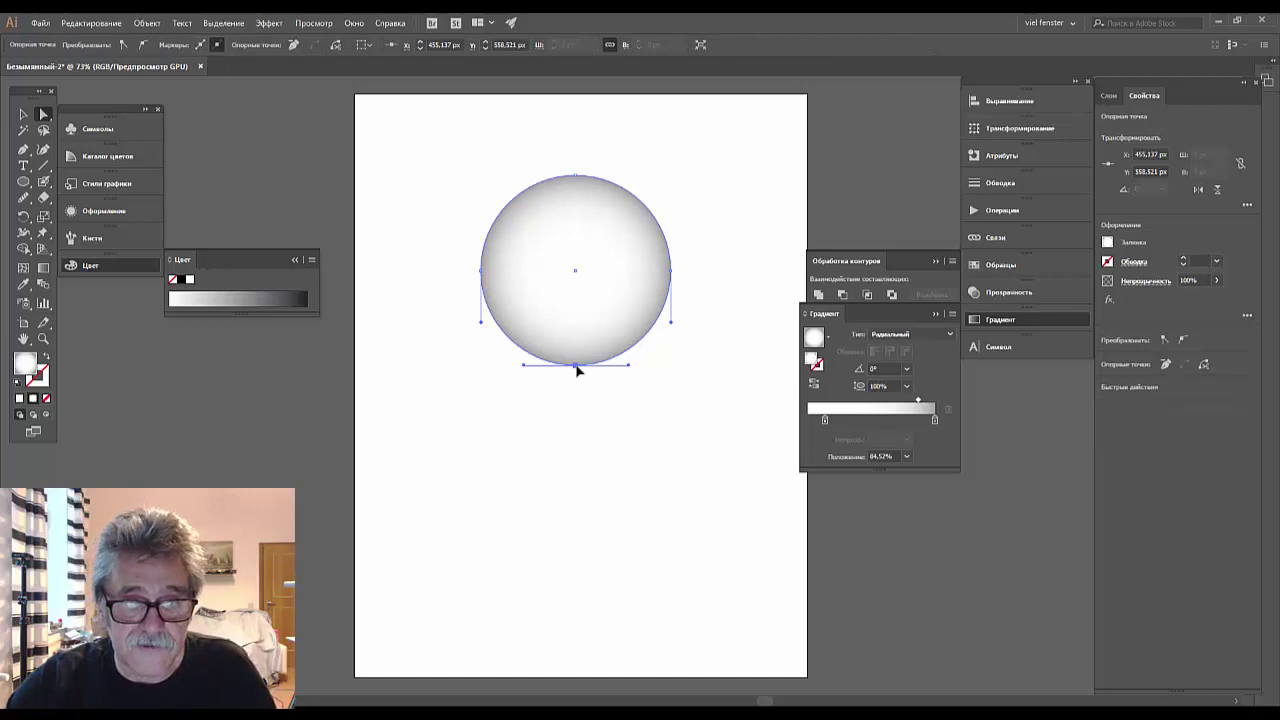
{"action": "left_click", "coordinate": [576, 371]}
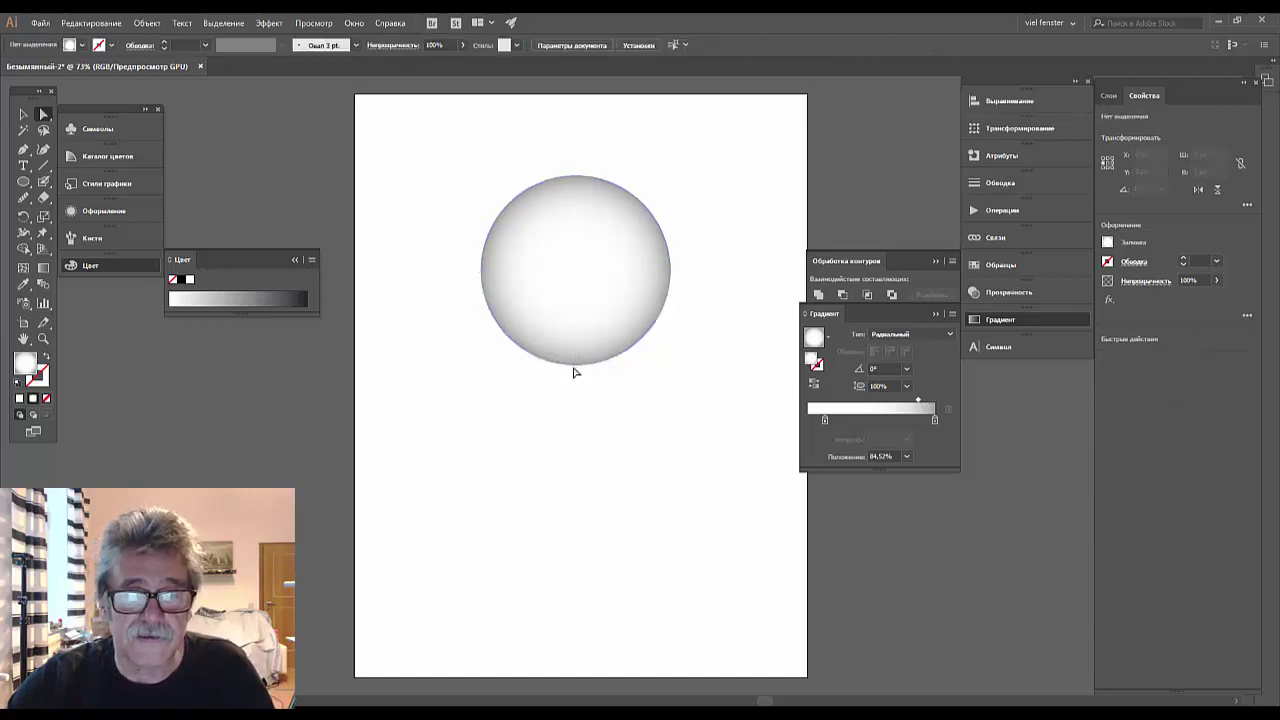
{"action": "left_click", "coordinate": [576, 366]}
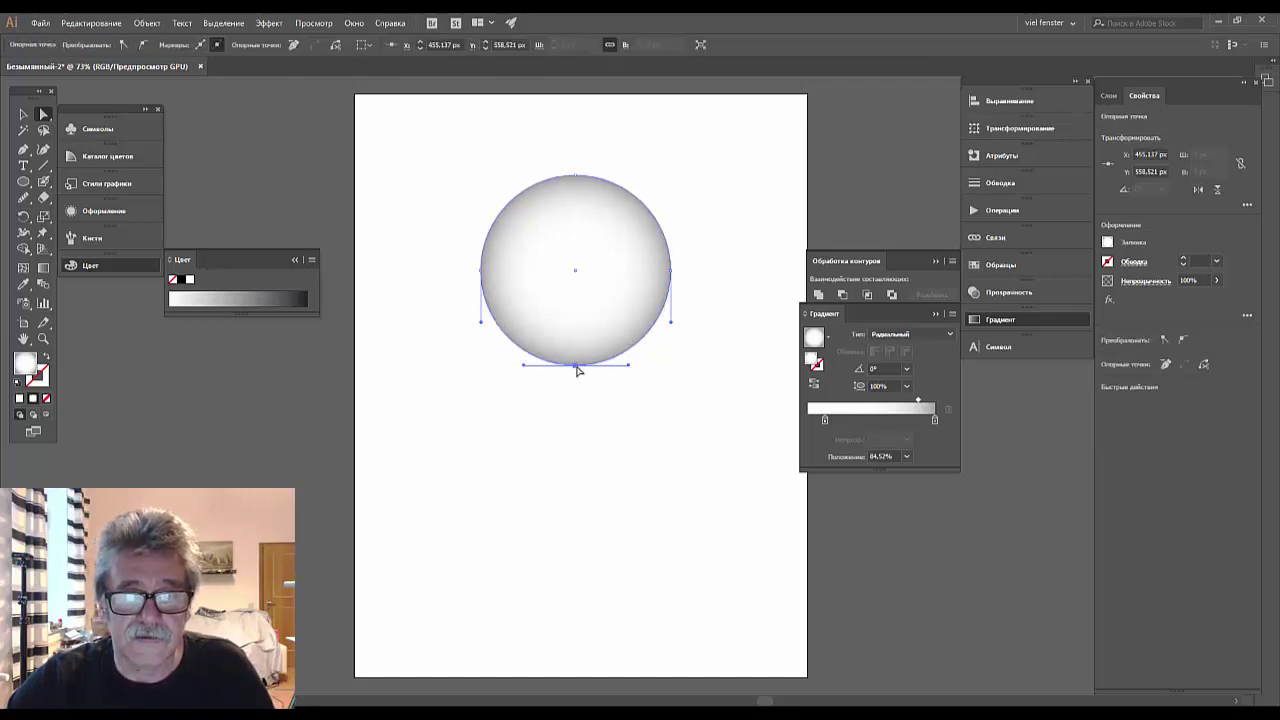
{"action": "left_click", "coordinate": [576, 371]}
{"action": "left_click", "coordinate": [576, 367]}
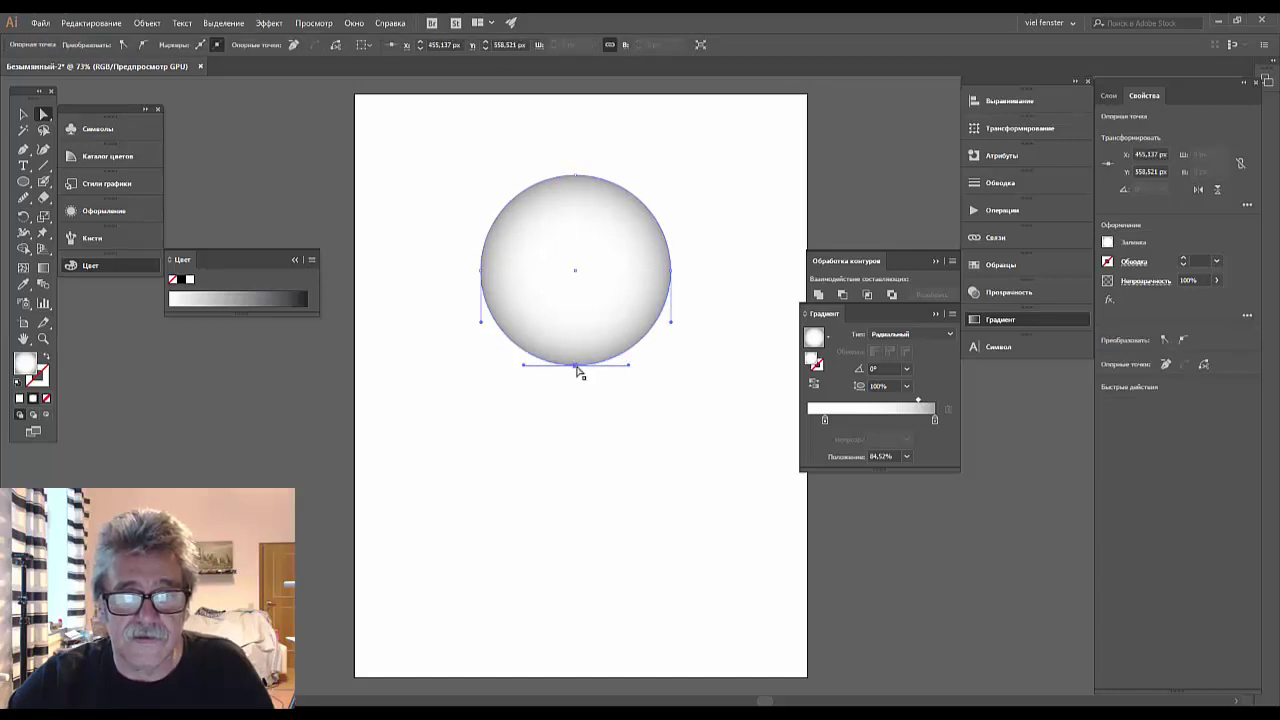
{"action": "left_click", "coordinate": [577, 370]}
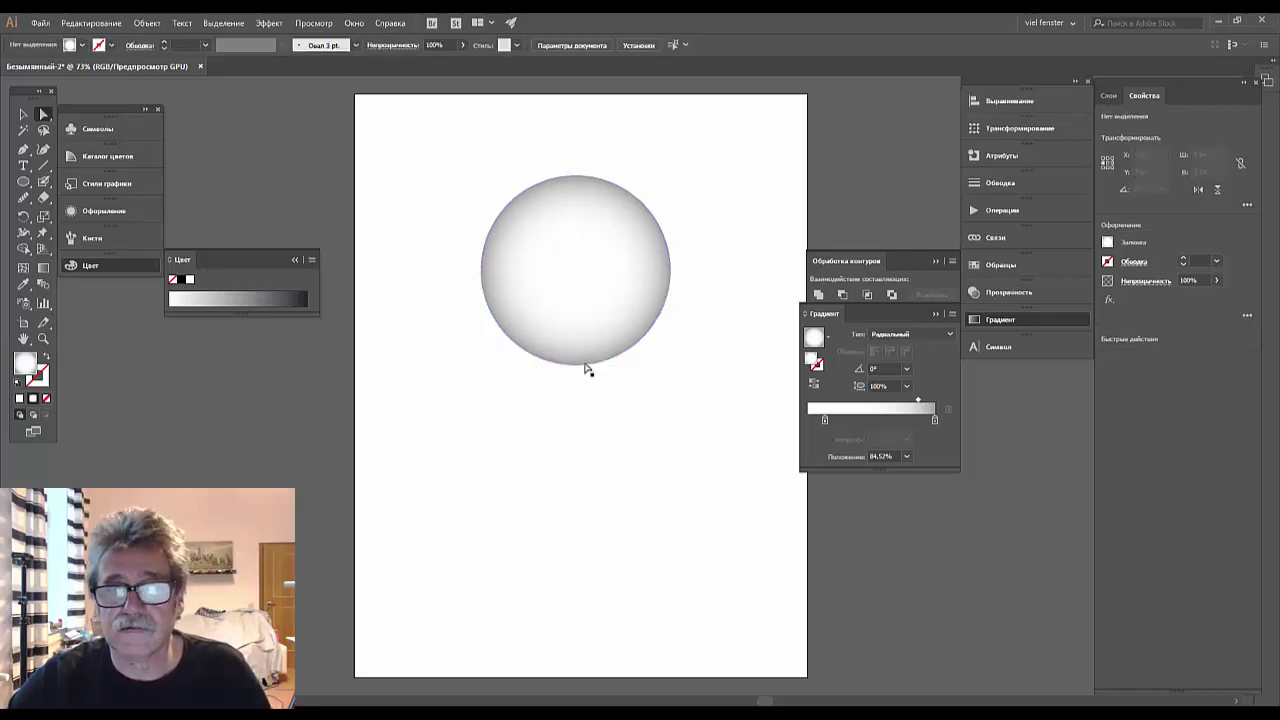
{"action": "left_click", "coordinate": [575, 368]}
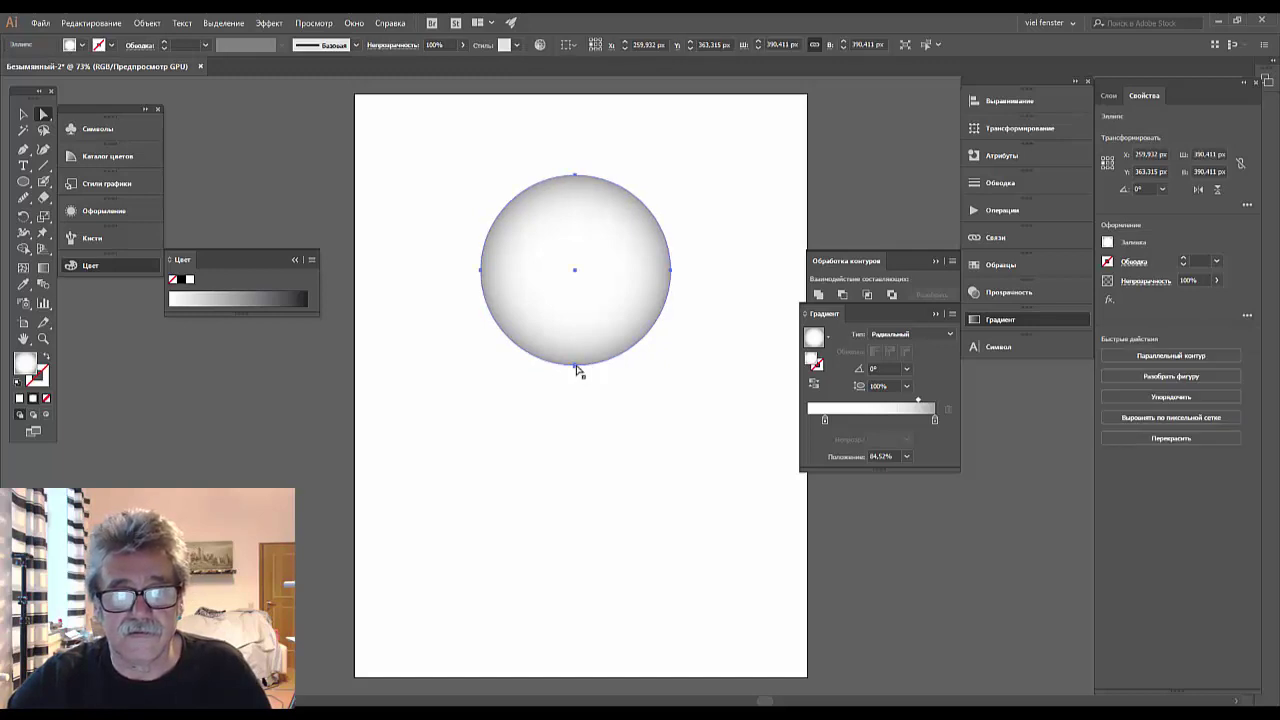
{"action": "left_click", "coordinate": [576, 367]}
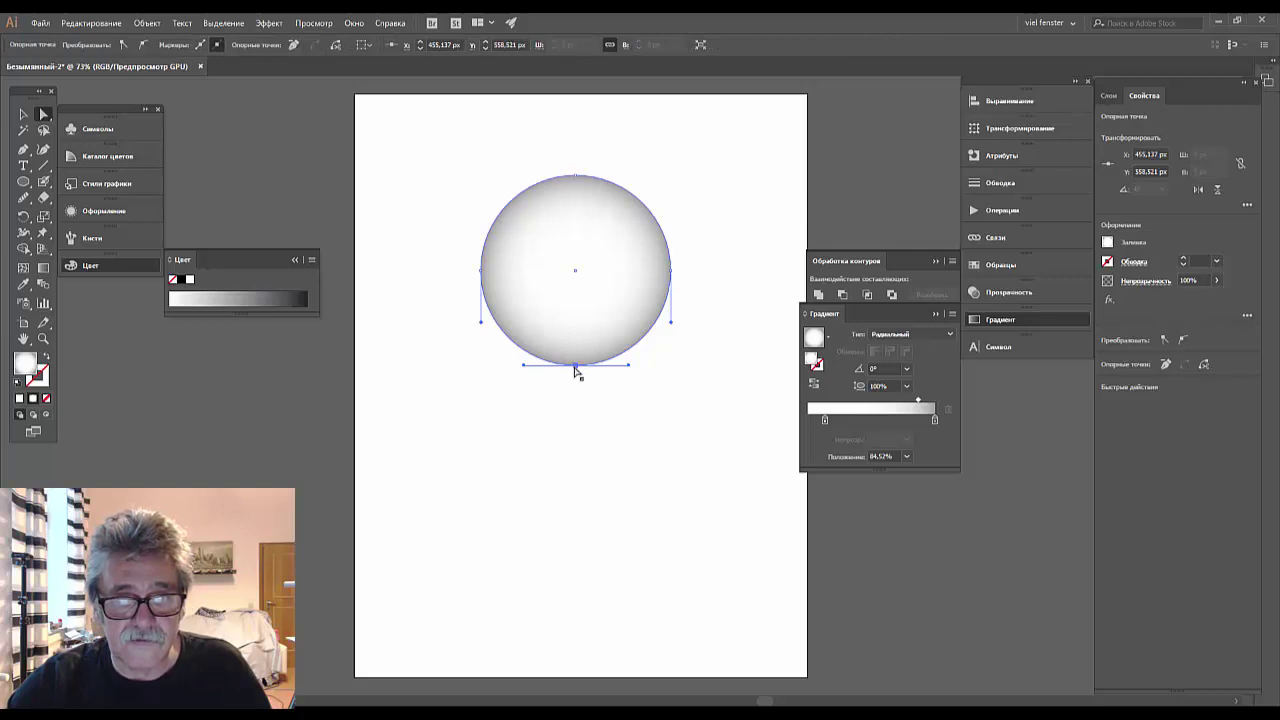
{"action": "left_click_drag", "start_coordinate": [576, 367], "coordinate": [577, 331]}
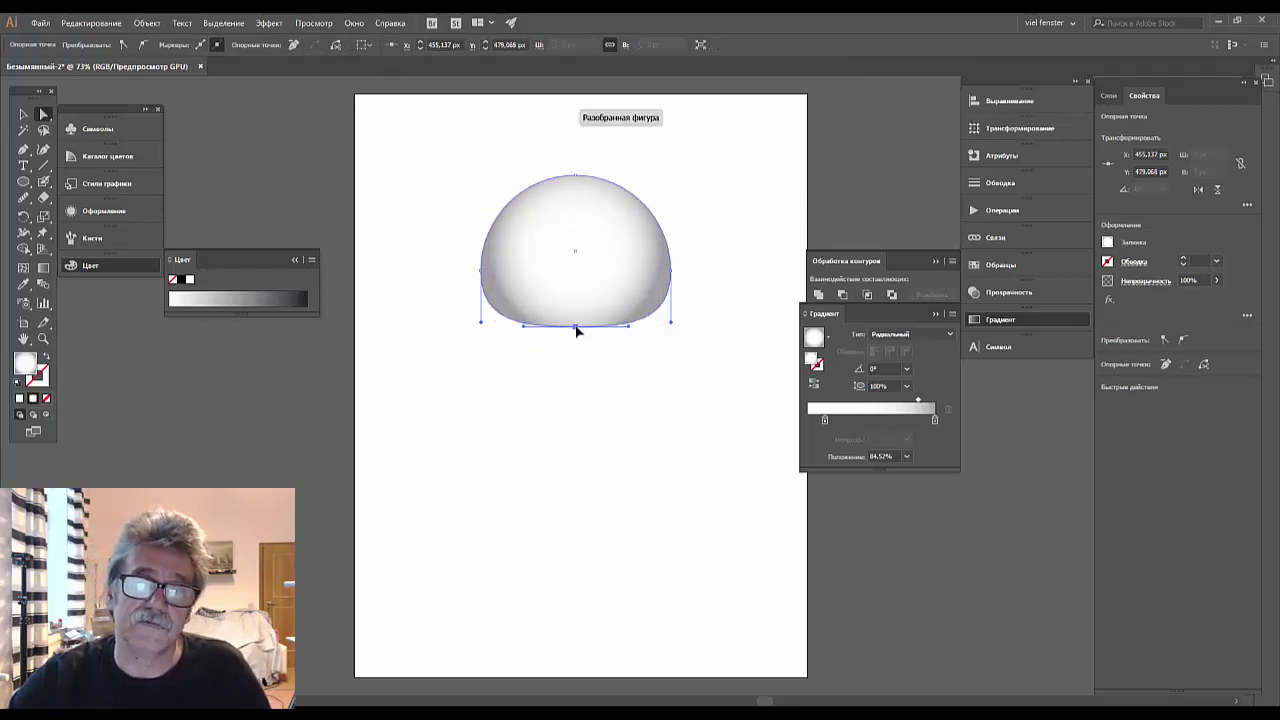
{"action": "key", "text": "ctrl+shift+a"}
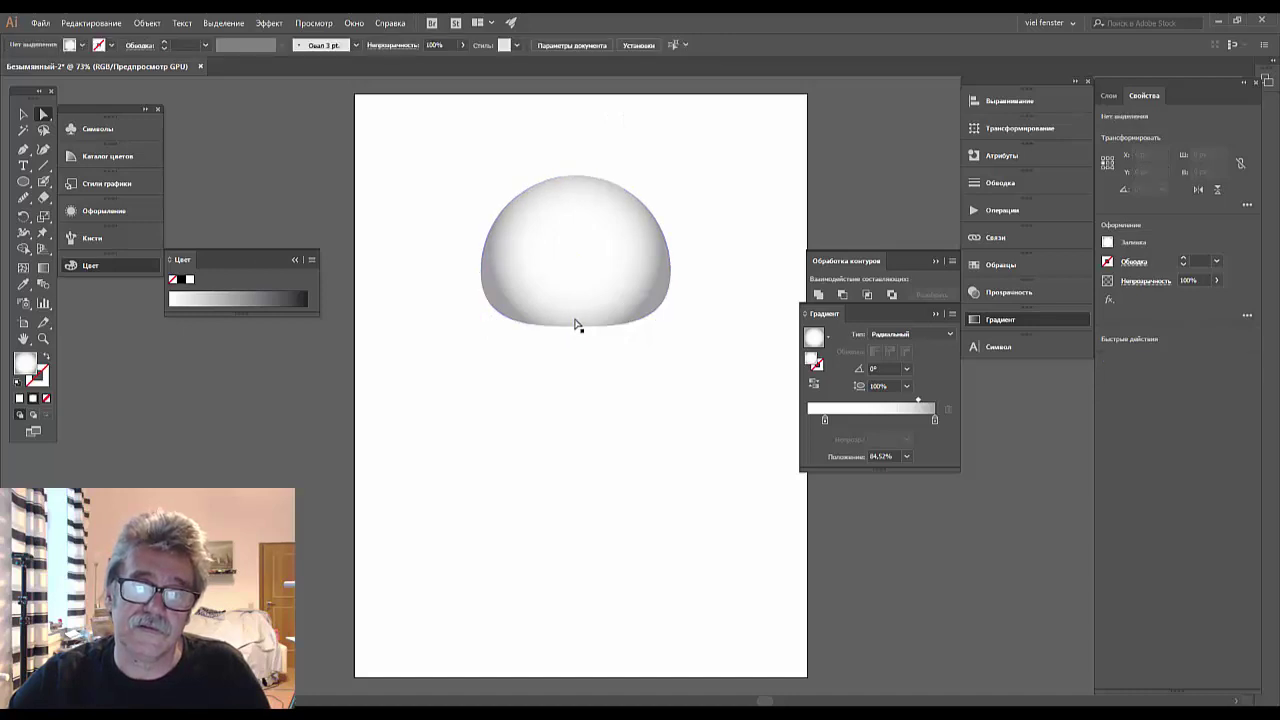
{"action": "left_click", "coordinate": [594, 327]}
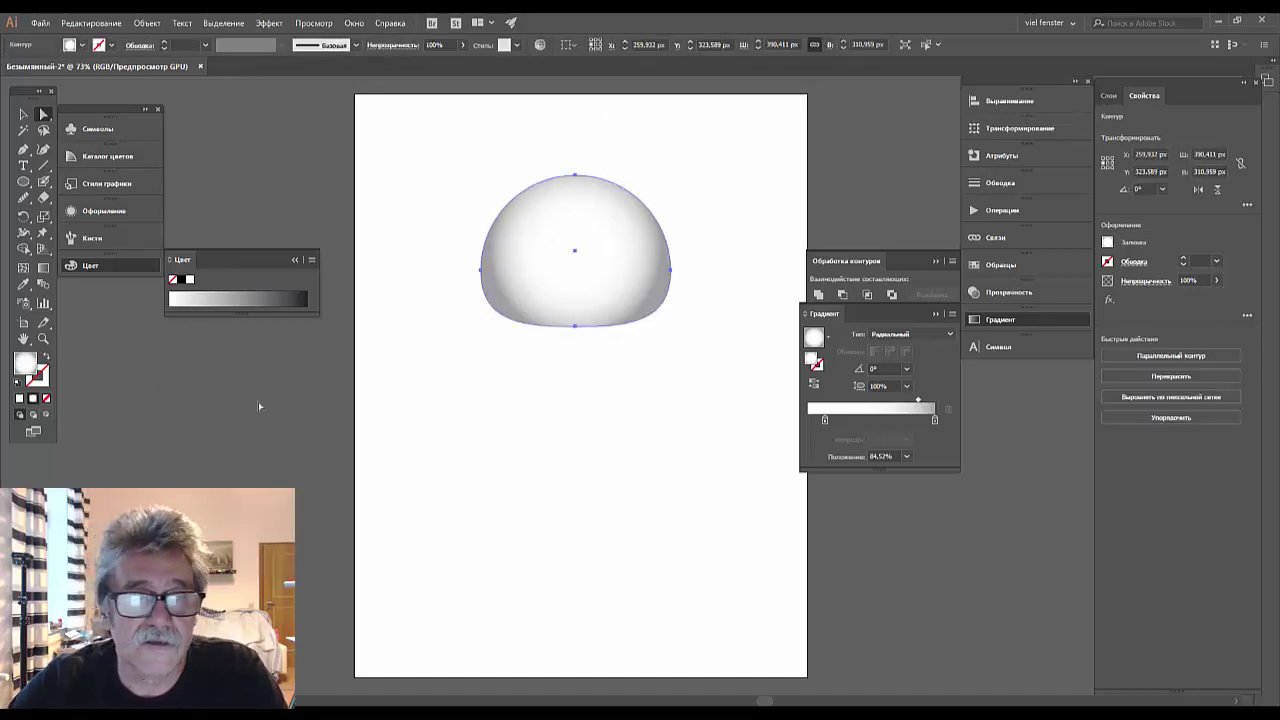
With the Gradient tool, reposition the dome's radial gradient centre and enlarge its radius.
{"action": "left_click", "coordinate": [43, 268]}
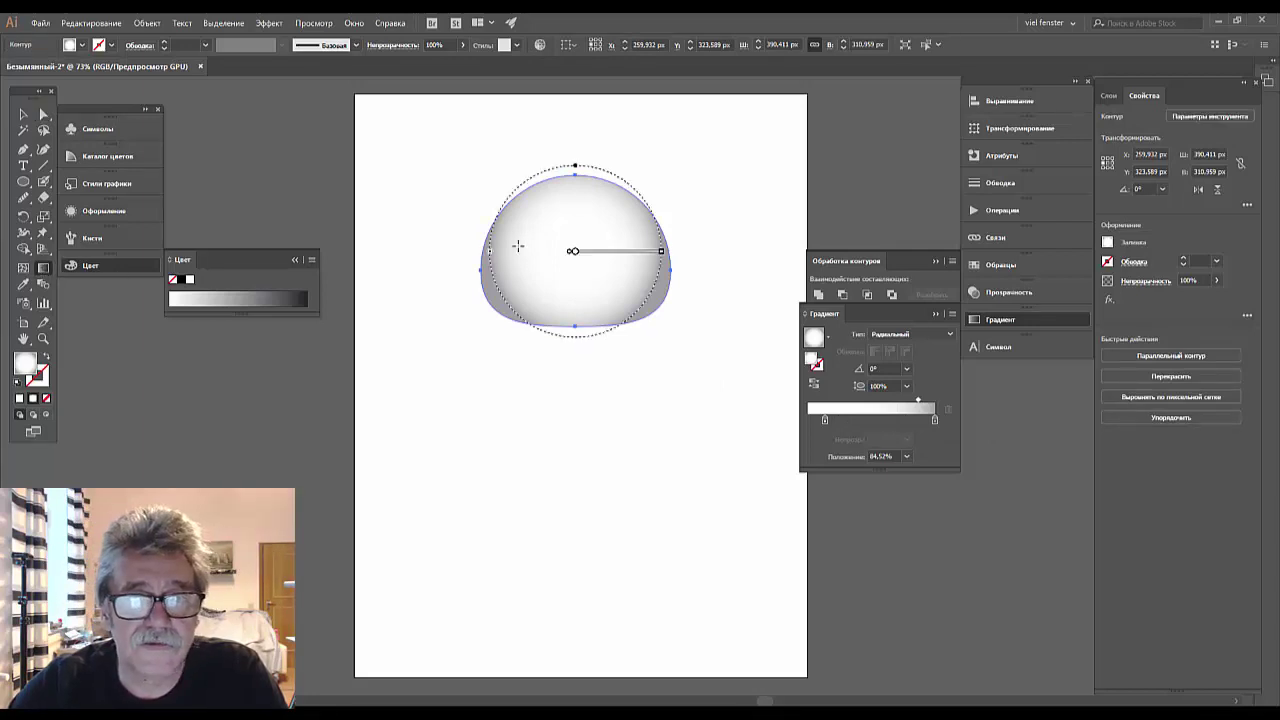
{"action": "mouse_move", "coordinate": [575, 251]}
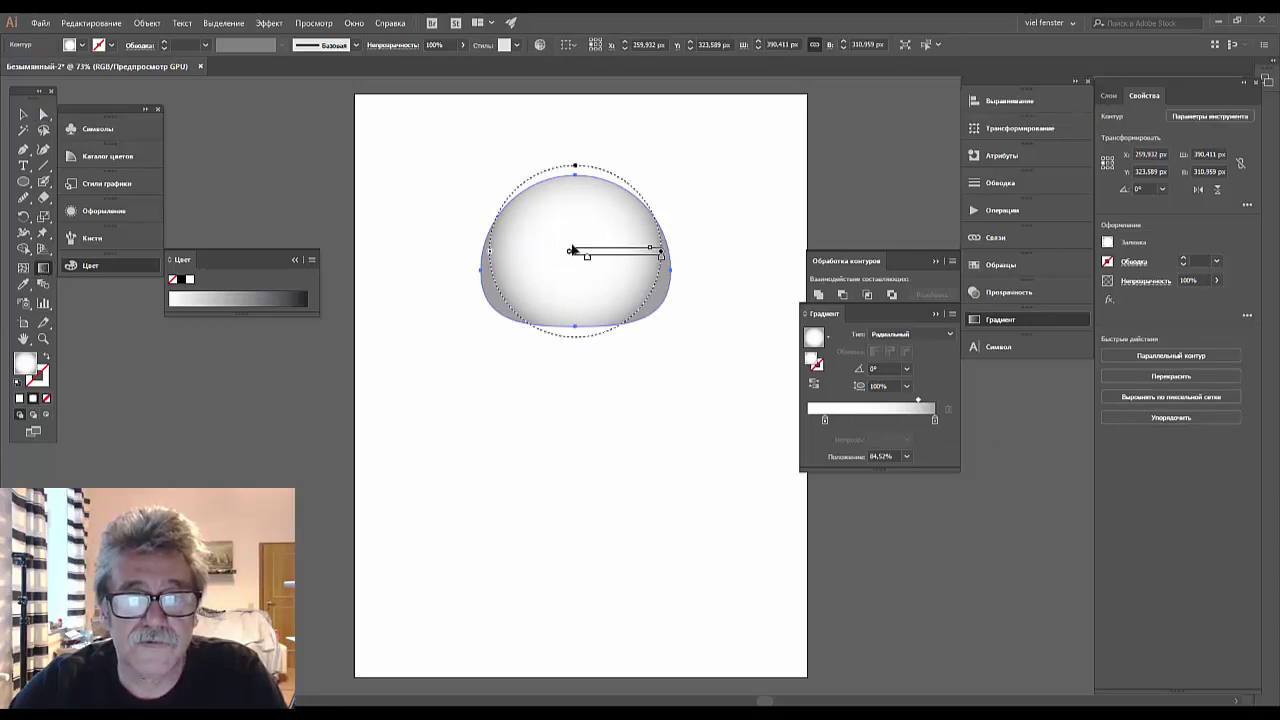
{"action": "left_click_drag", "start_coordinate": [572, 250], "coordinate": [572, 233]}
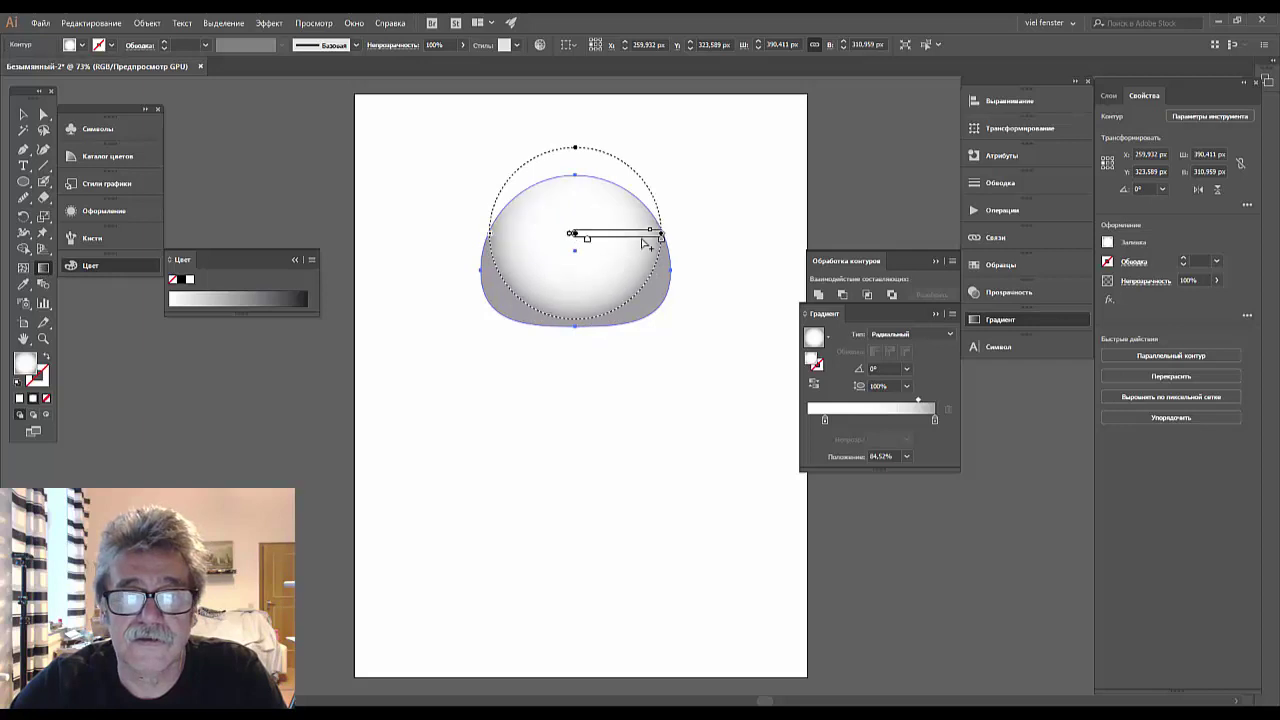
{"action": "left_click_drag", "start_coordinate": [660, 233], "coordinate": [706, 234]}
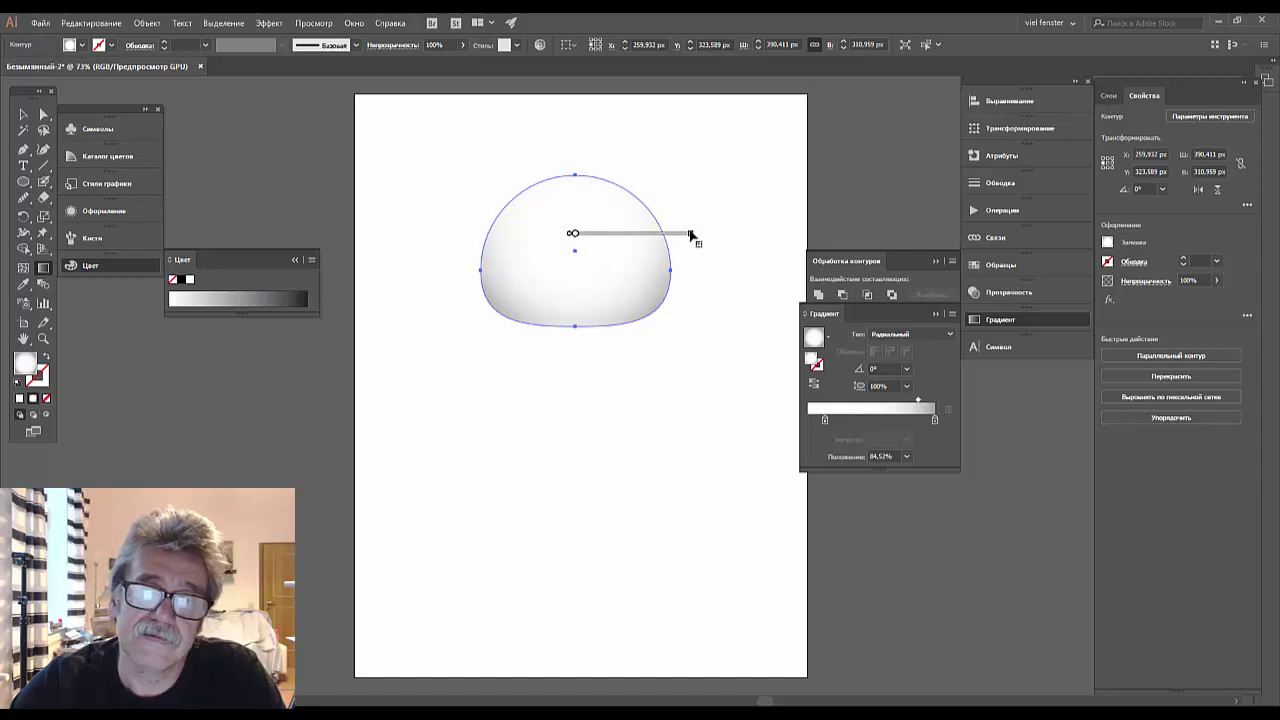
{"action": "left_click_drag", "start_coordinate": [700, 235], "coordinate": [695, 236]}
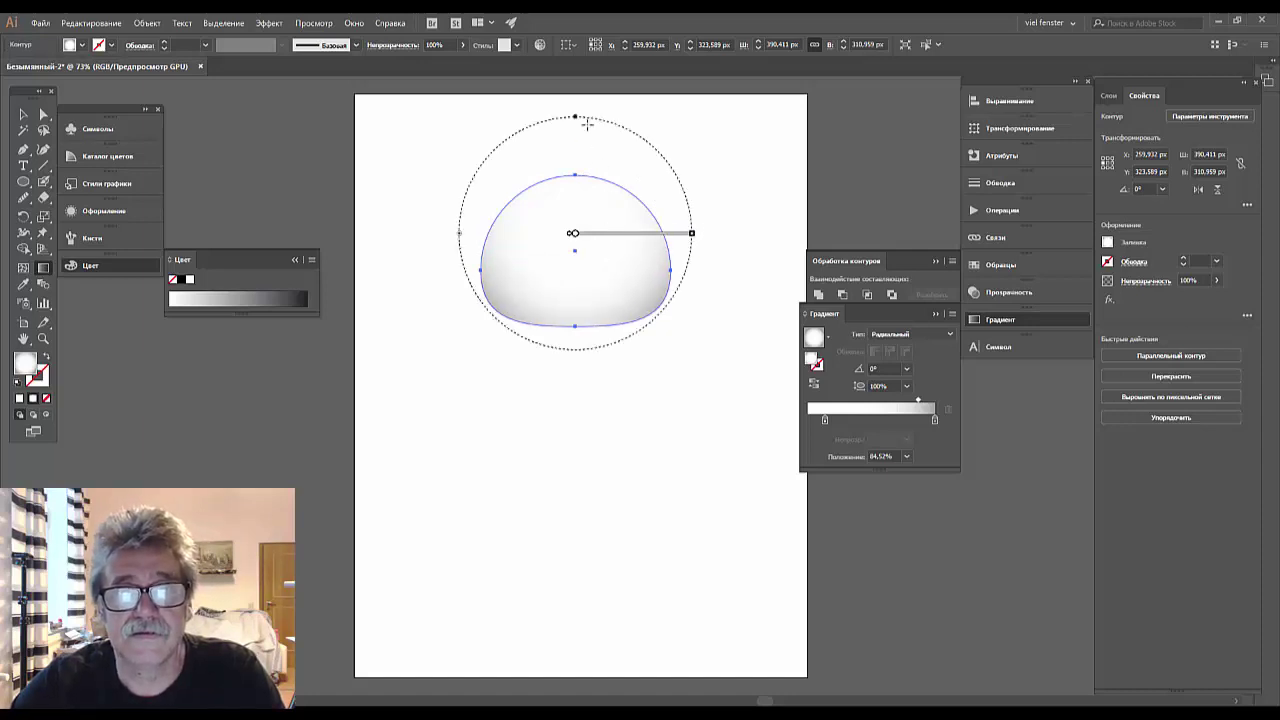
{"action": "left_click_drag", "start_coordinate": [573, 233], "coordinate": [575, 241]}
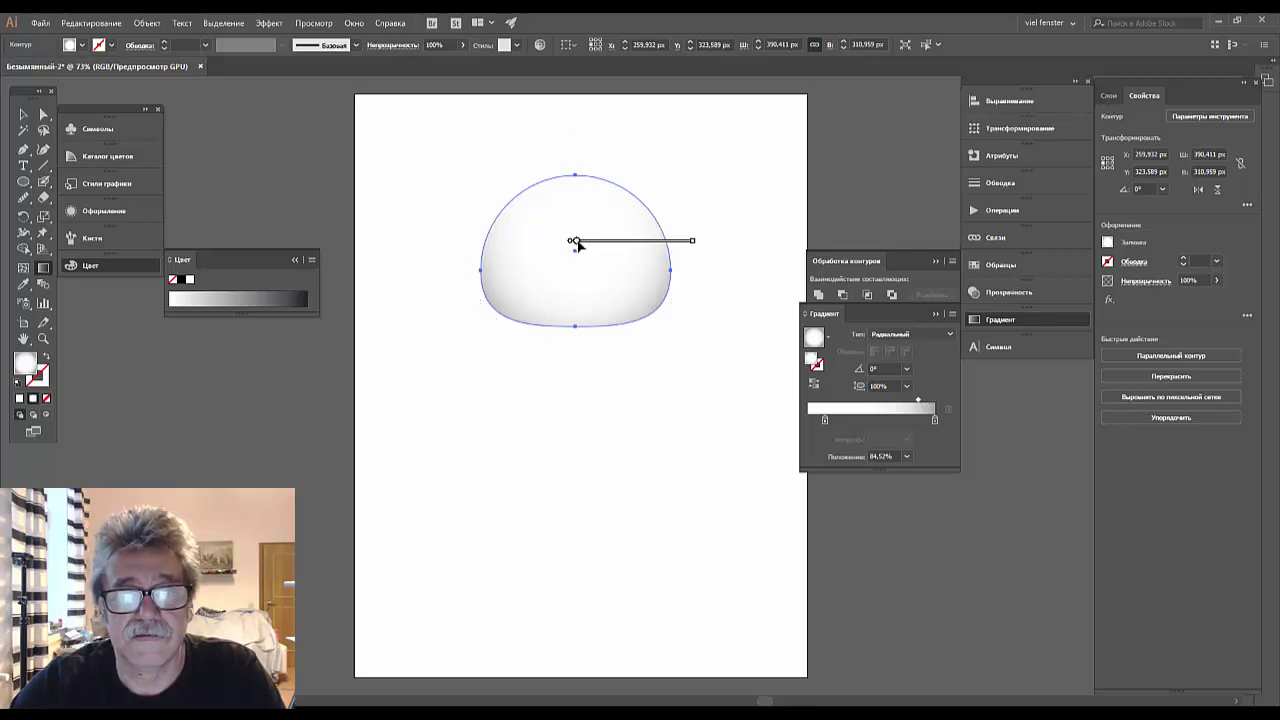
{"action": "left_click_drag", "start_coordinate": [576, 244], "coordinate": [579, 251]}
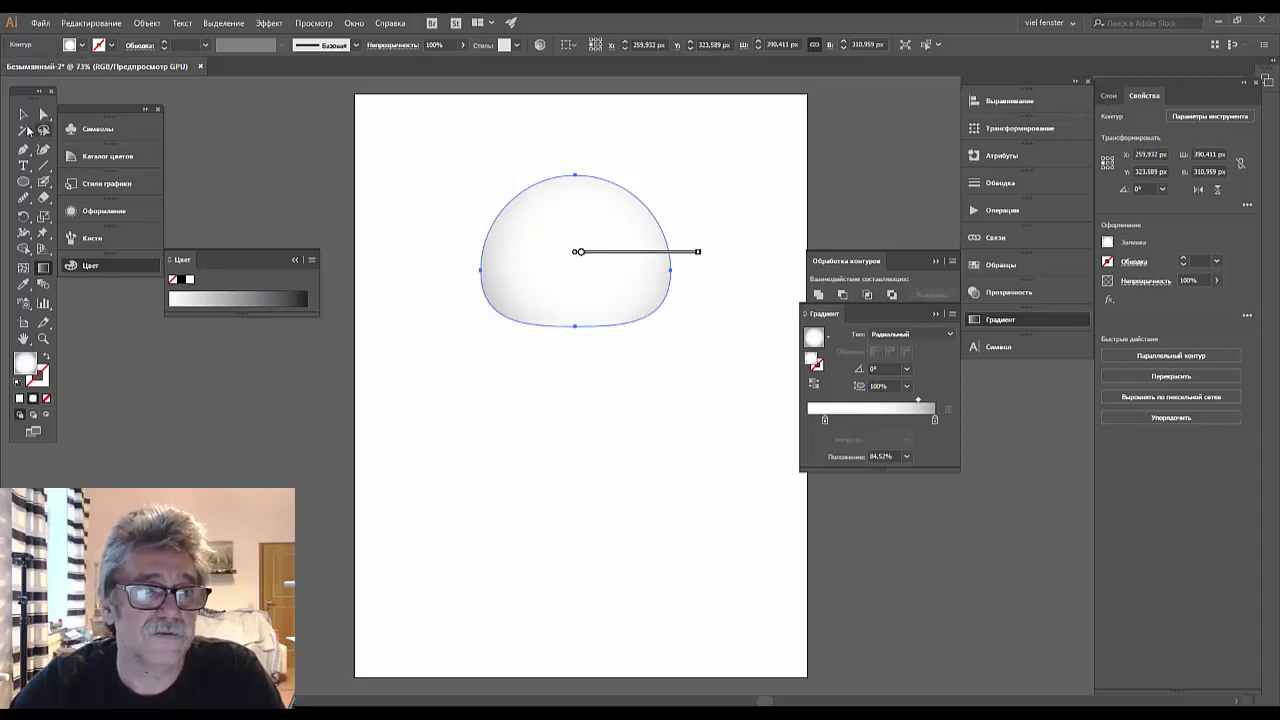
{"action": "left_click", "coordinate": [23, 116]}
{"action": "left_click", "coordinate": [400, 160]}
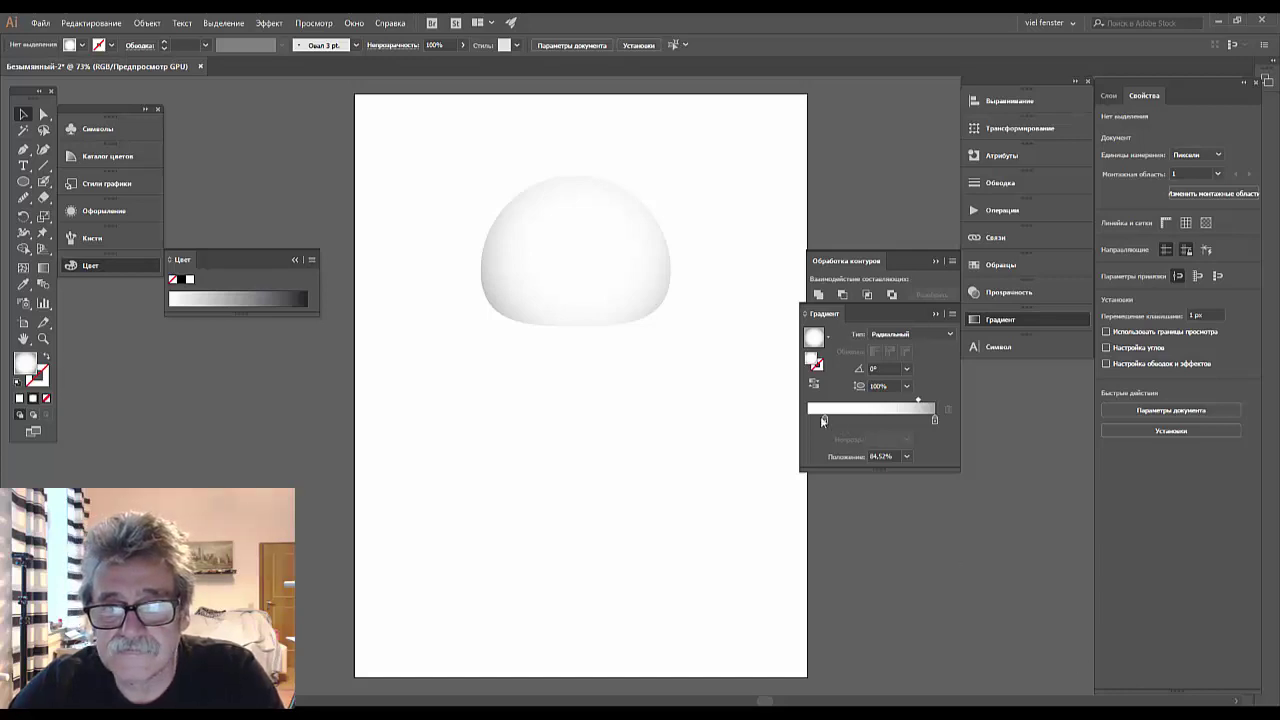
Move the inner gradient stop to 0% and nudge the gradient centre slightly upward.
{"action": "left_click", "coordinate": [606, 306]}
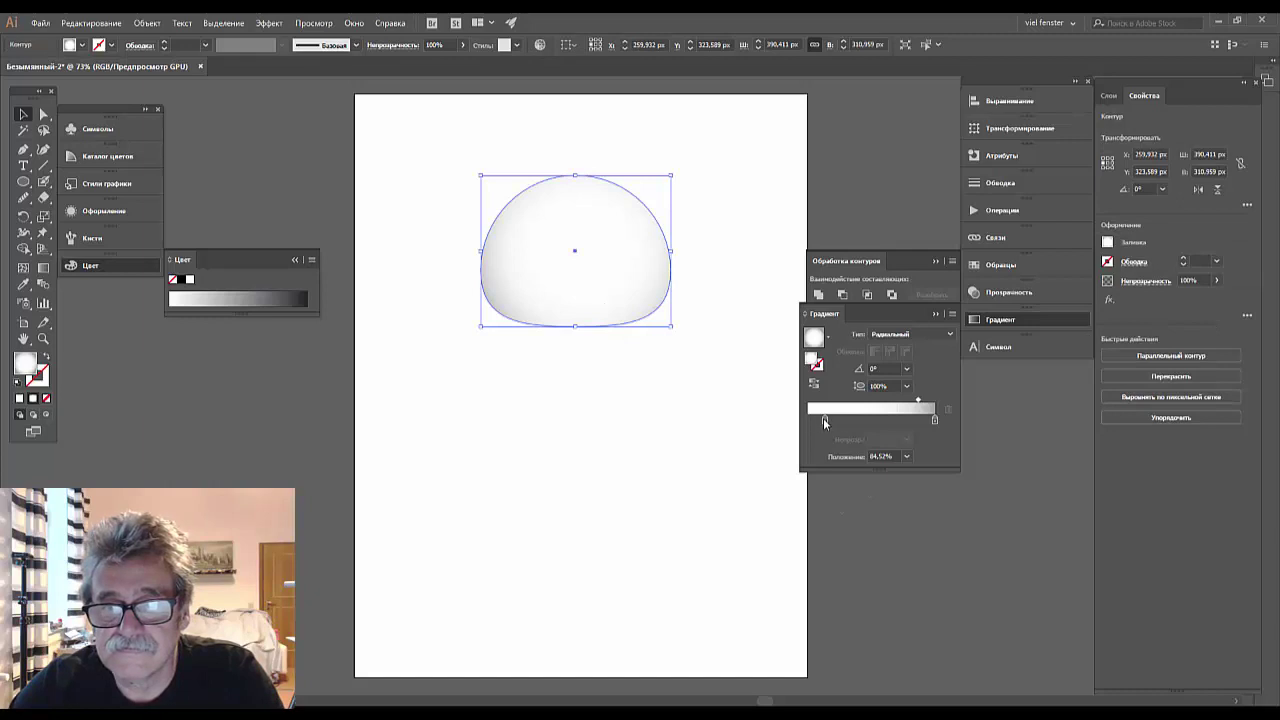
{"action": "left_click_drag", "start_coordinate": [824, 421], "coordinate": [808, 421]}
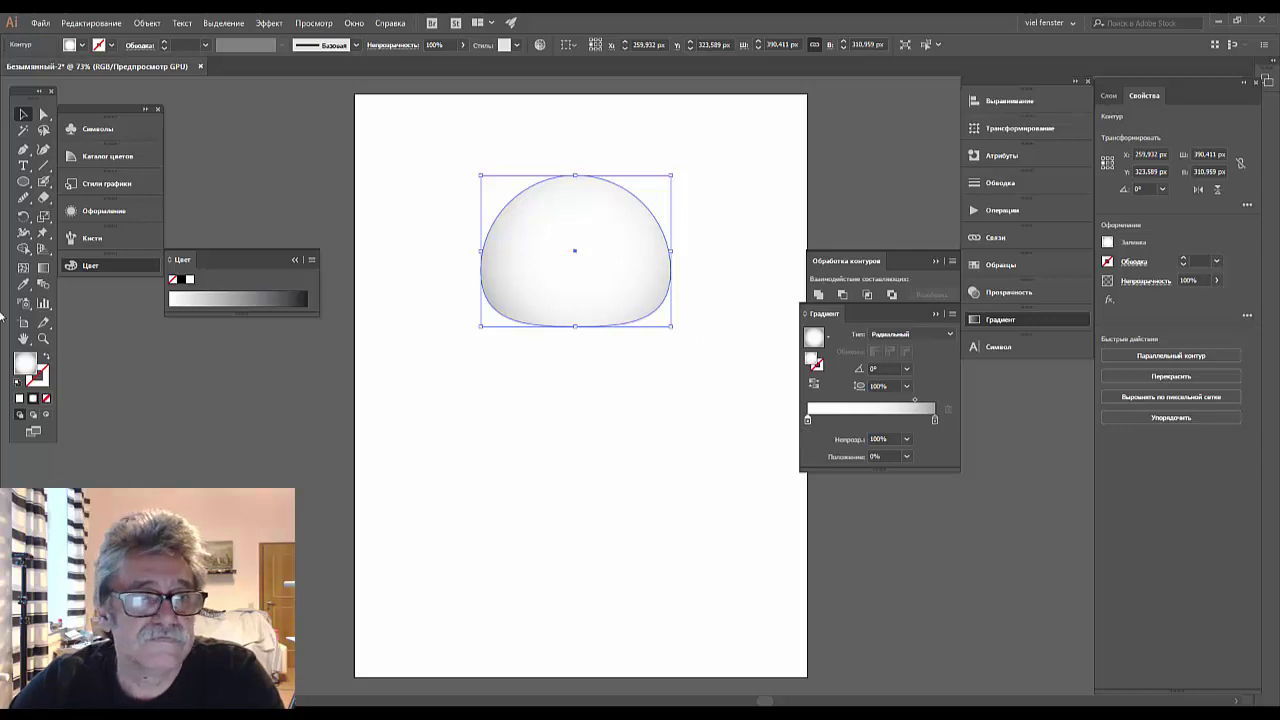
{"action": "left_click", "coordinate": [43, 265]}
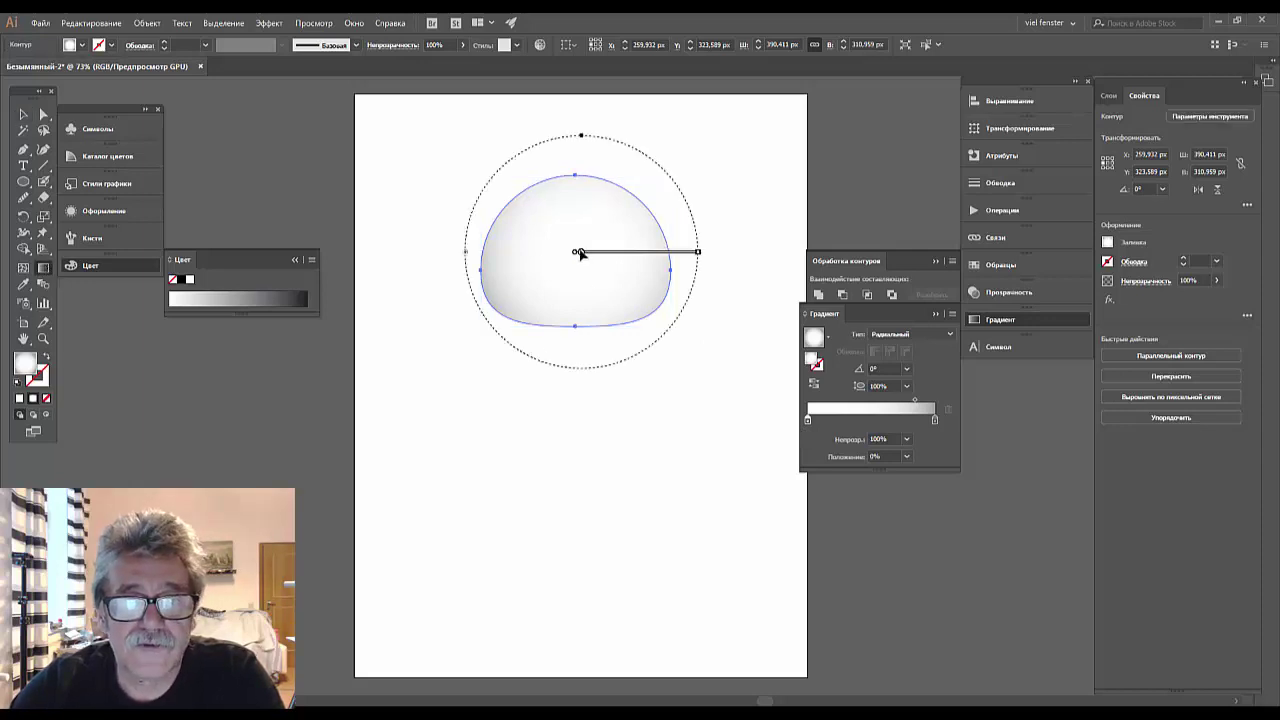
{"action": "left_click_drag", "start_coordinate": [579, 254], "coordinate": [577, 235]}
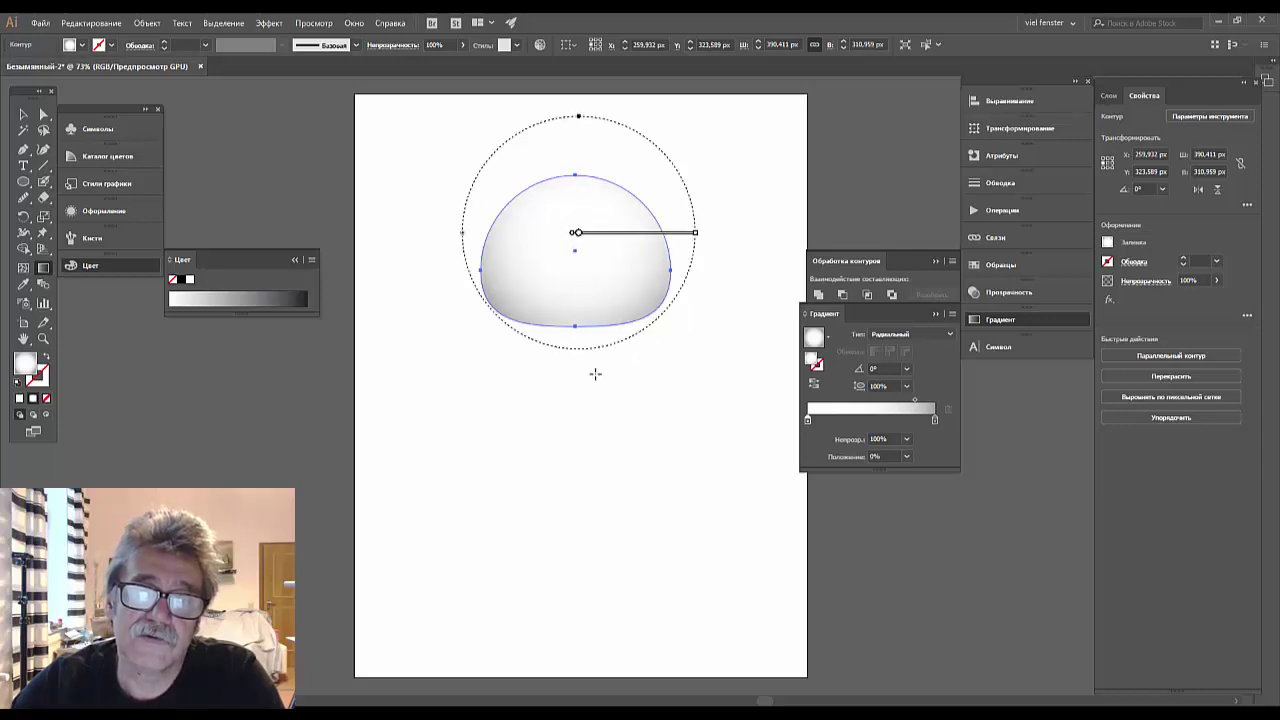
{"action": "left_click", "coordinate": [23, 114]}
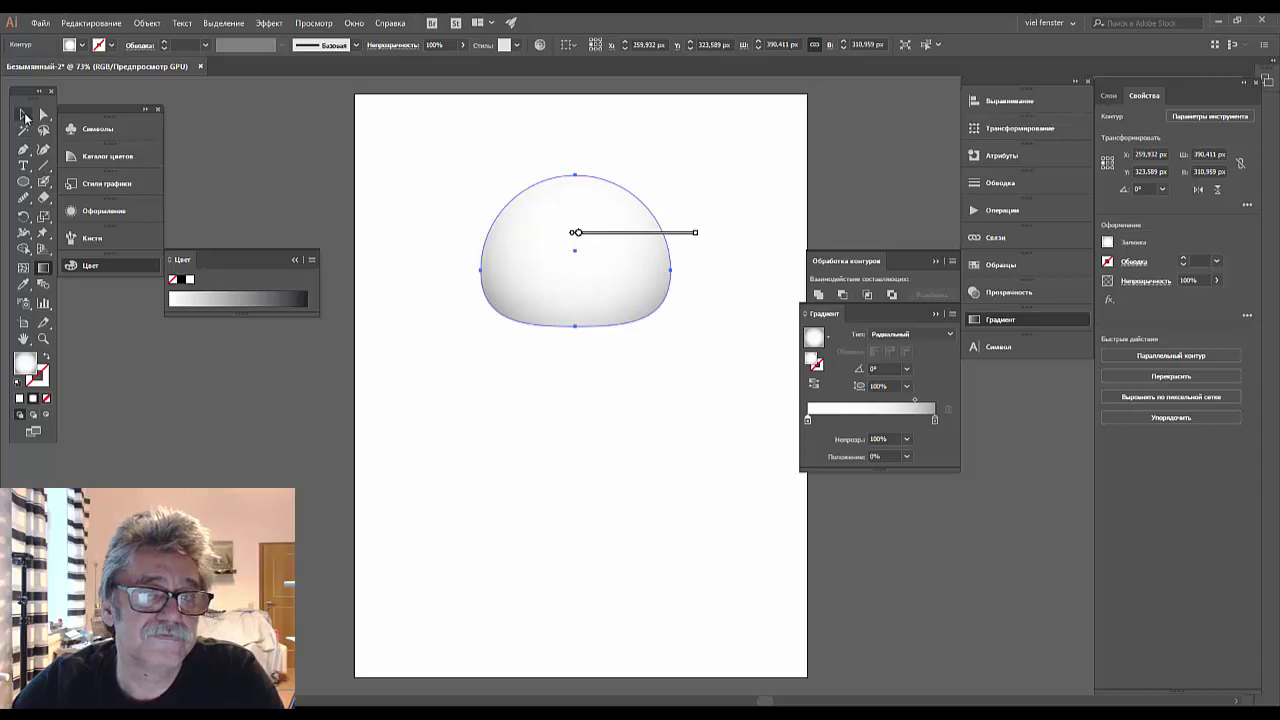
{"action": "left_click", "coordinate": [732, 481]}
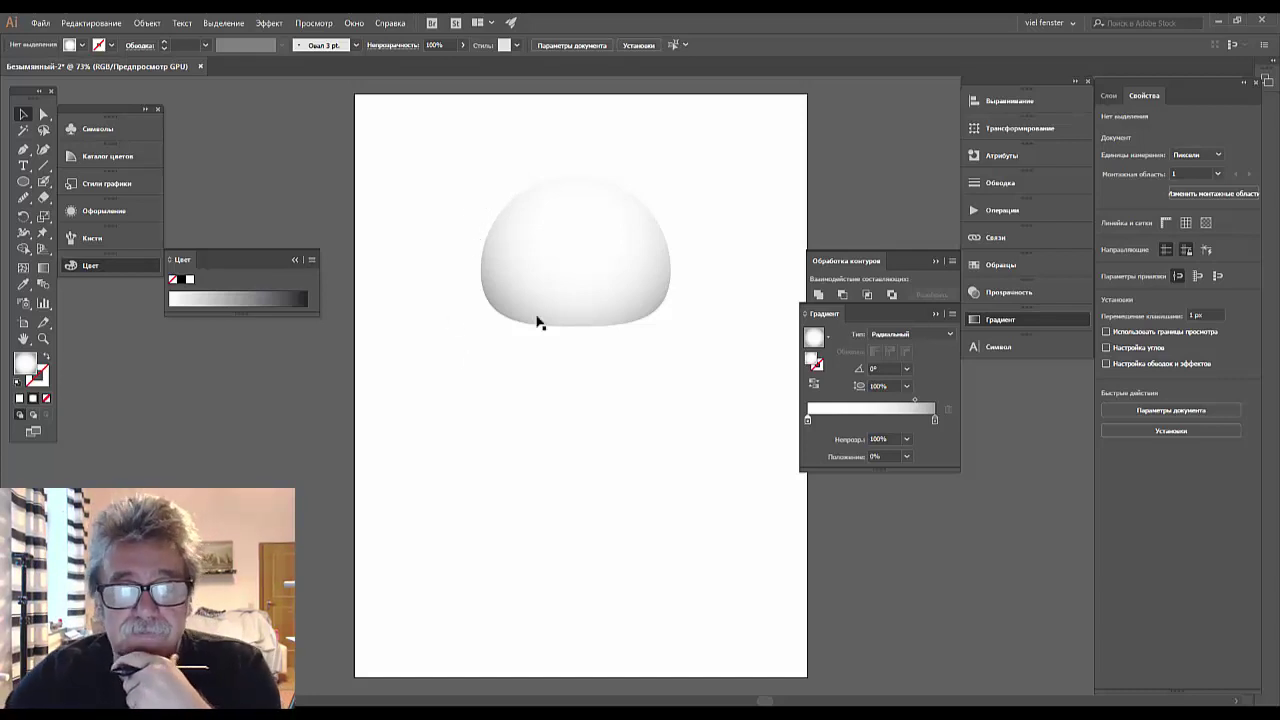
{"action": "left_click", "coordinate": [550, 282]}
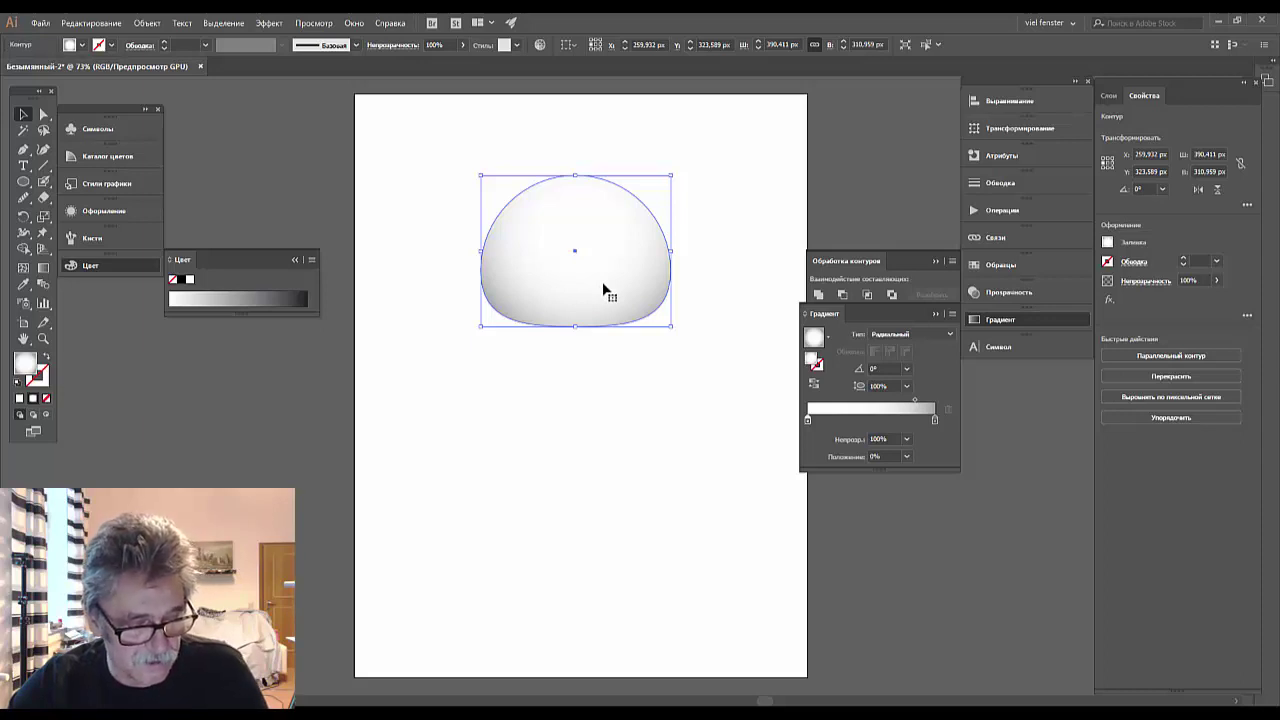
Alt-drag a small copy of the dome, rotate it about 38.9°, and place it at the upper left.
{"action": "key", "text": "ctrl+shift+b"}
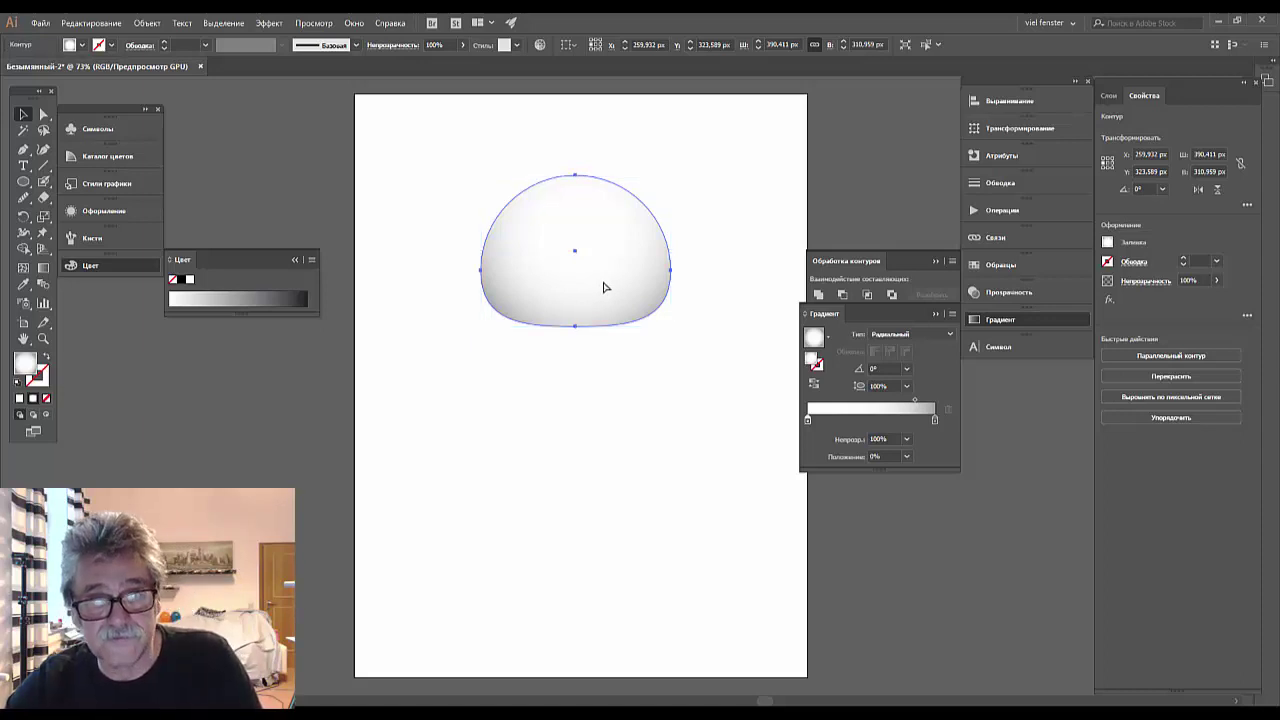
{"action": "key", "text": "ctrl+shift+b"}
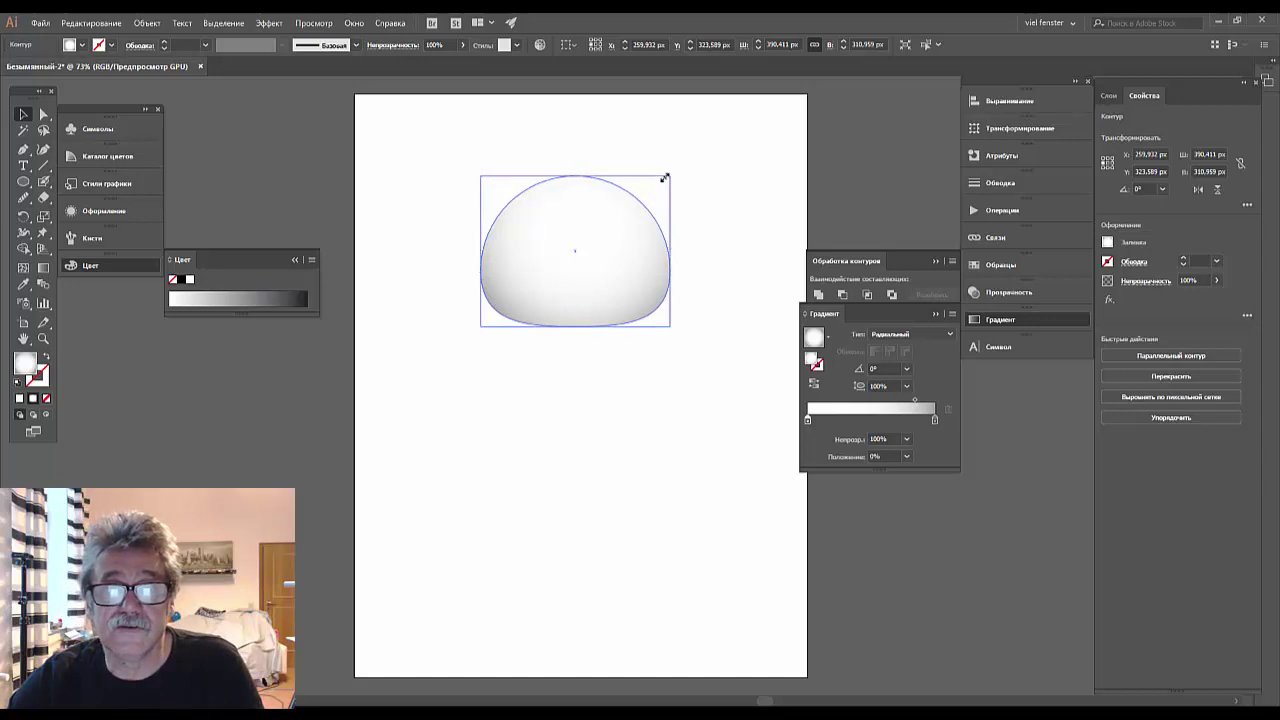
{"action": "mouse_move", "coordinate": [671, 175]}
{"action": "left_mouse_down"}
{"action": "mouse_move", "coordinate": [546, 293]}
{"action": "mouse_move", "coordinate": [561, 182]}
{"action": "left_mouse_up"}
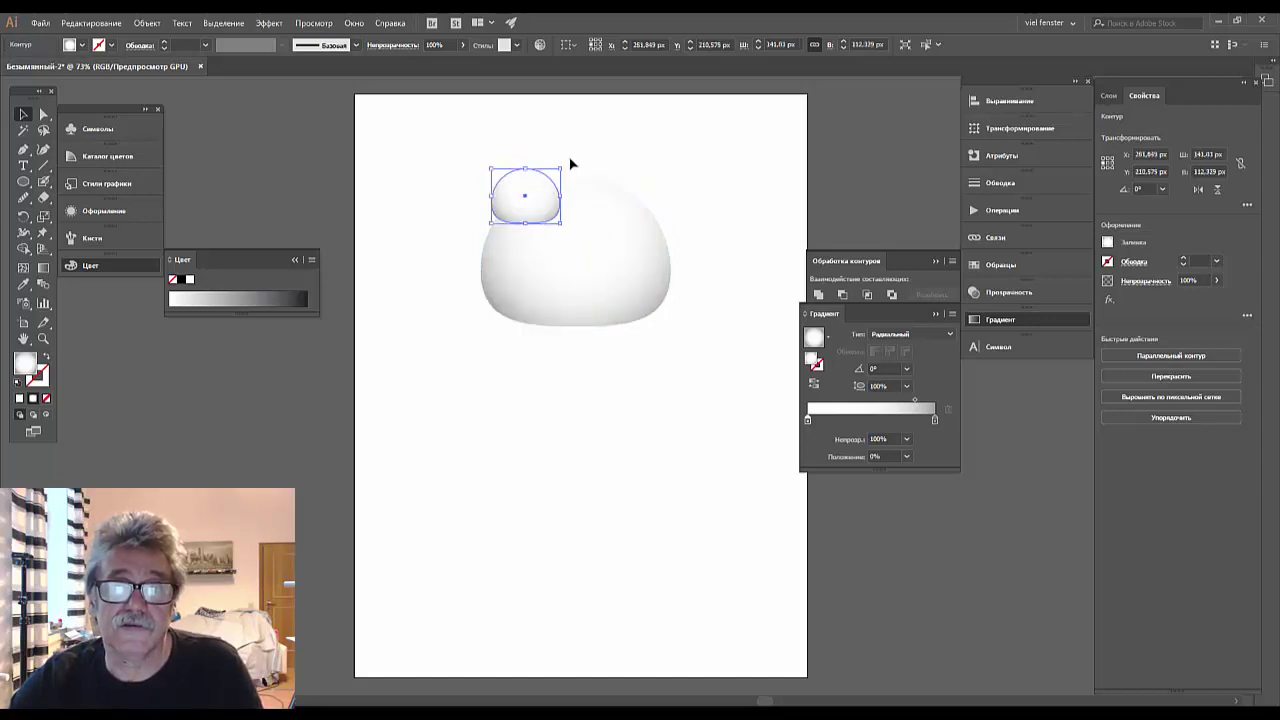
{"action": "left_click_drag", "start_coordinate": [567, 163], "coordinate": [529, 142]}
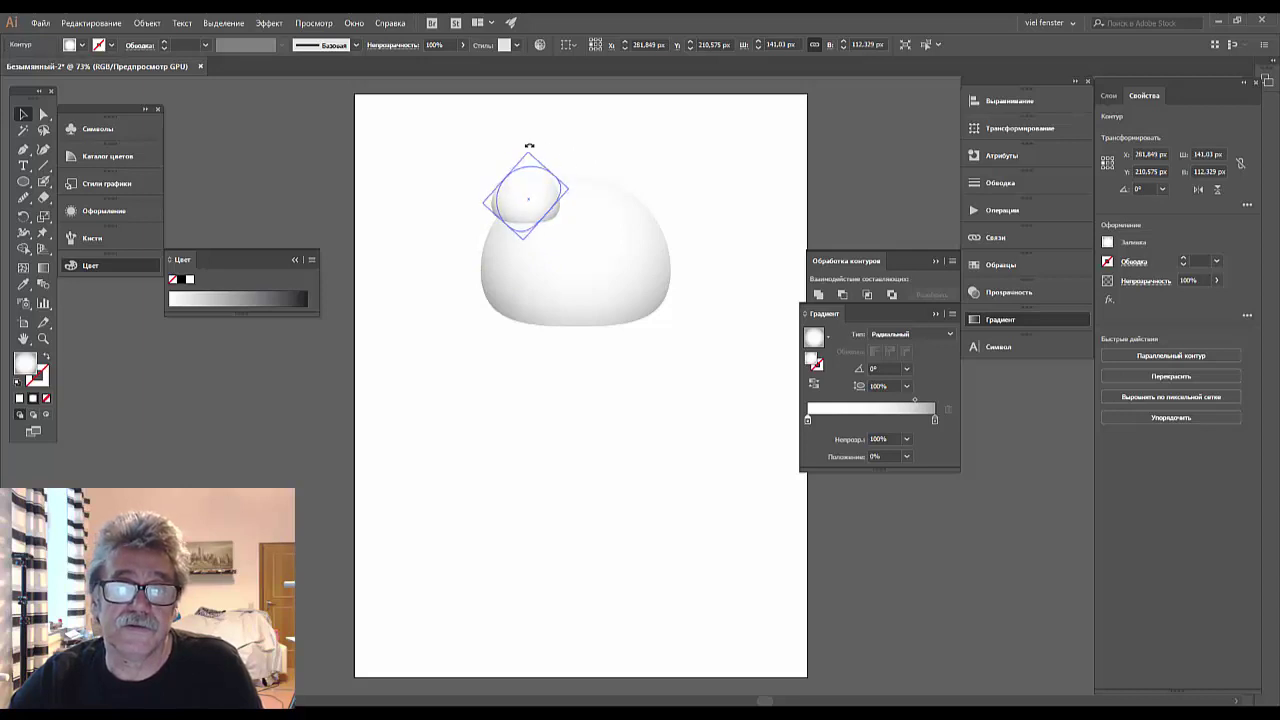
{"action": "mouse_move", "coordinate": [513, 196]}
{"action": "left_mouse_down"}
{"action": "mouse_move", "coordinate": [496, 189]}
{"action": "mouse_move", "coordinate": [557, 186]}
{"action": "left_mouse_up"}
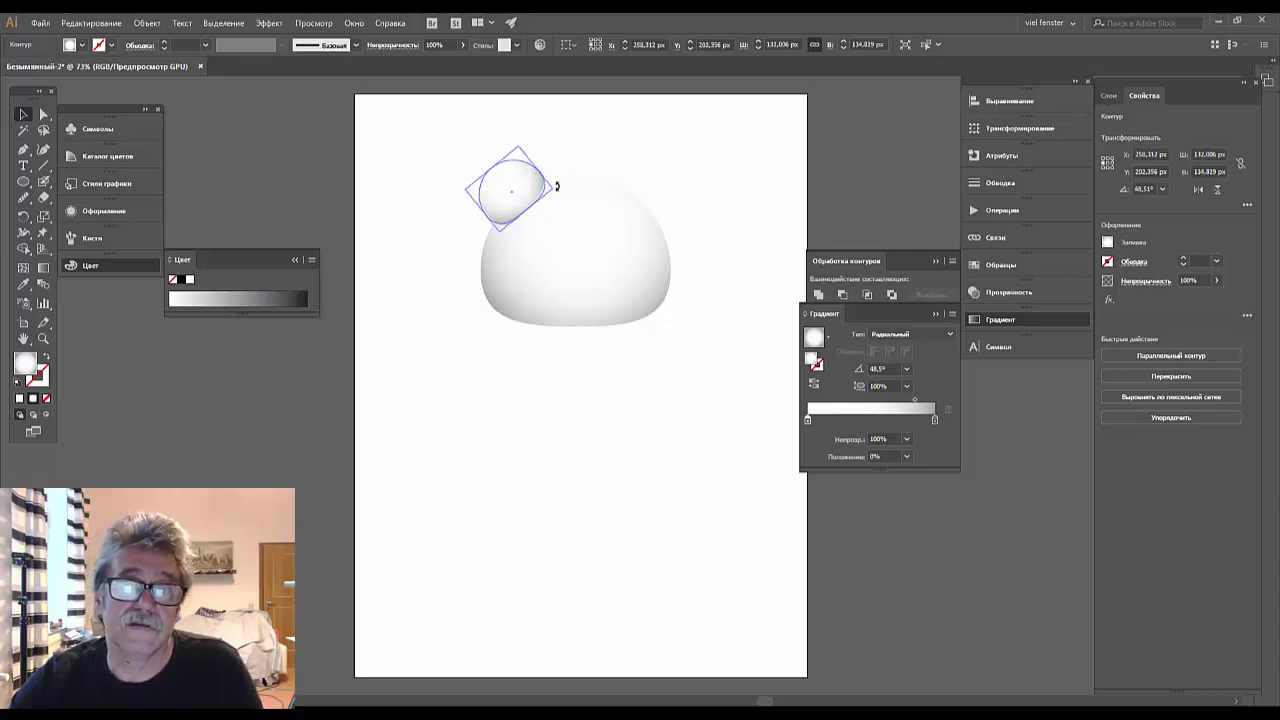
Send the ear backward behind the head via Arrange and deselect to check it.
{"action": "right_click", "coordinate": [517, 196]}
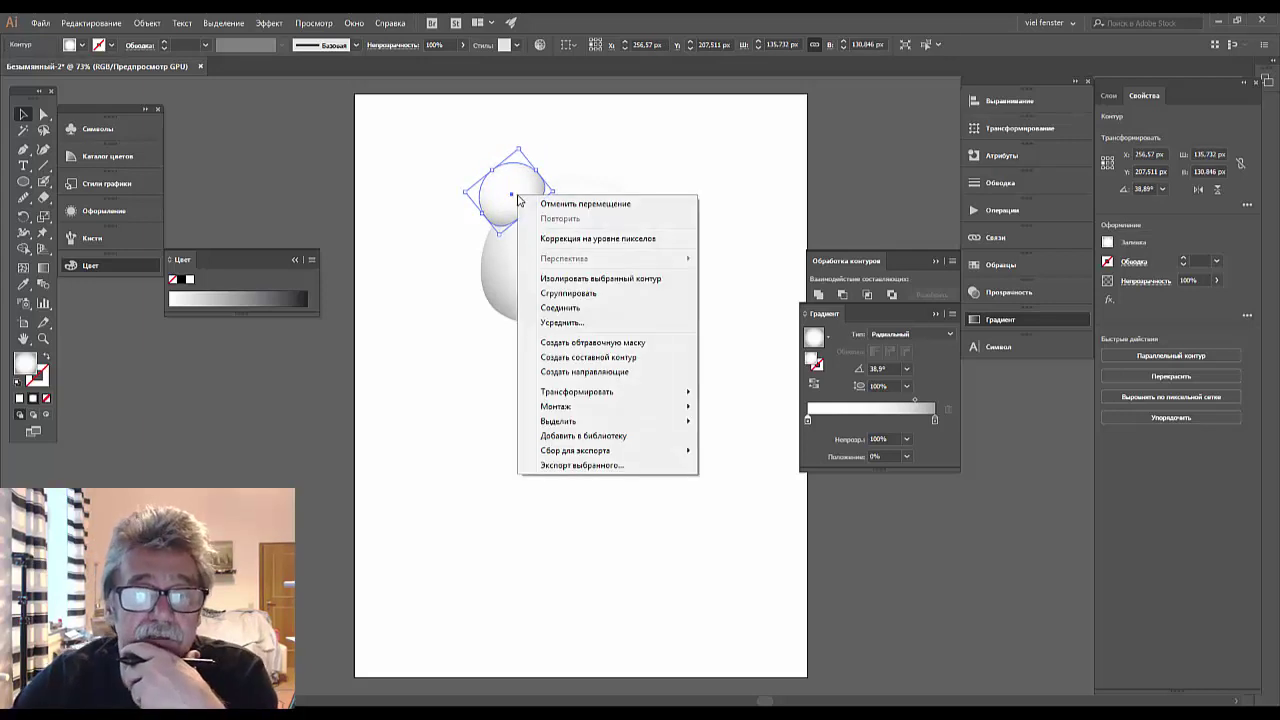
{"action": "mouse_move", "coordinate": [556, 406]}
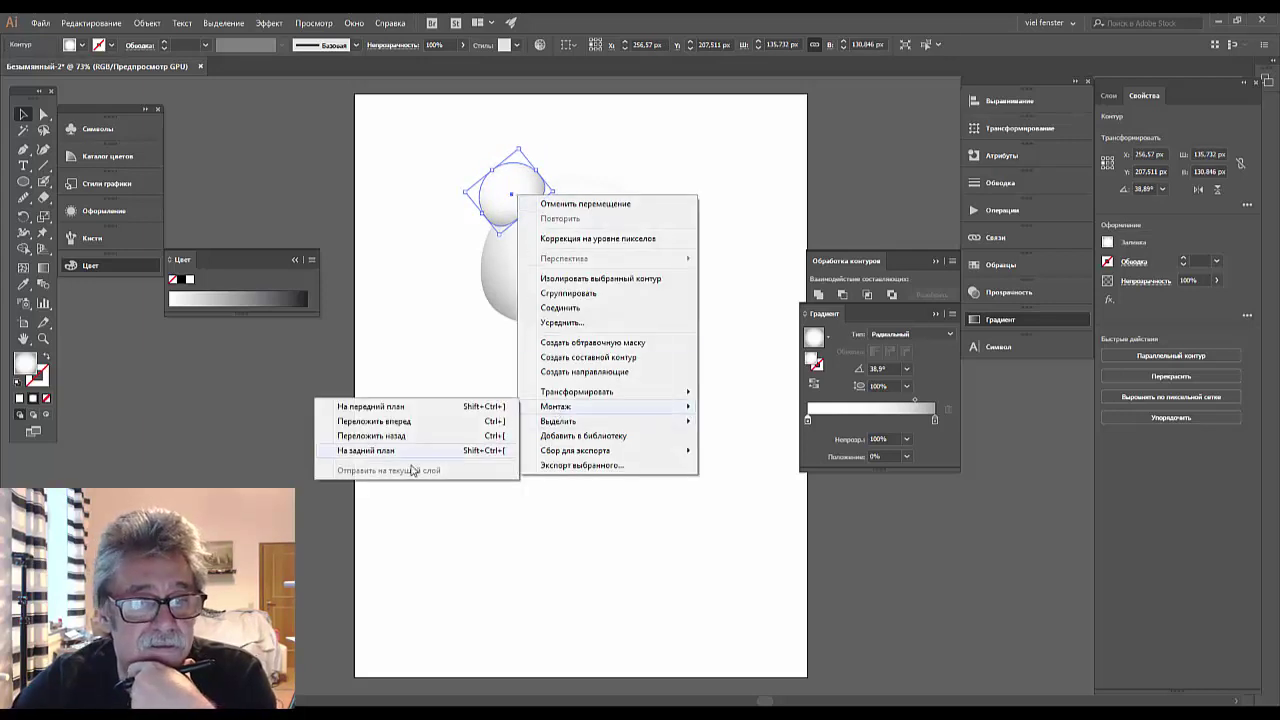
{"action": "left_click", "coordinate": [388, 437]}
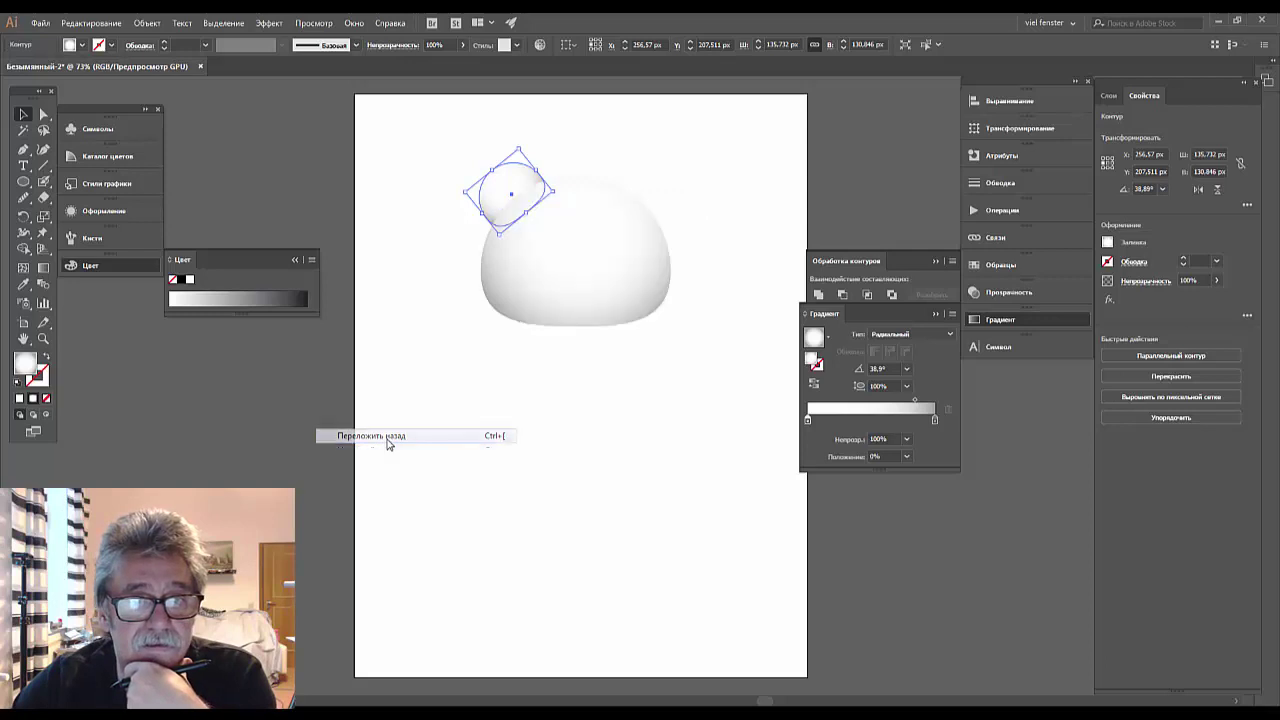
{"action": "left_click", "coordinate": [538, 287]}
{"action": "left_click", "coordinate": [651, 440]}
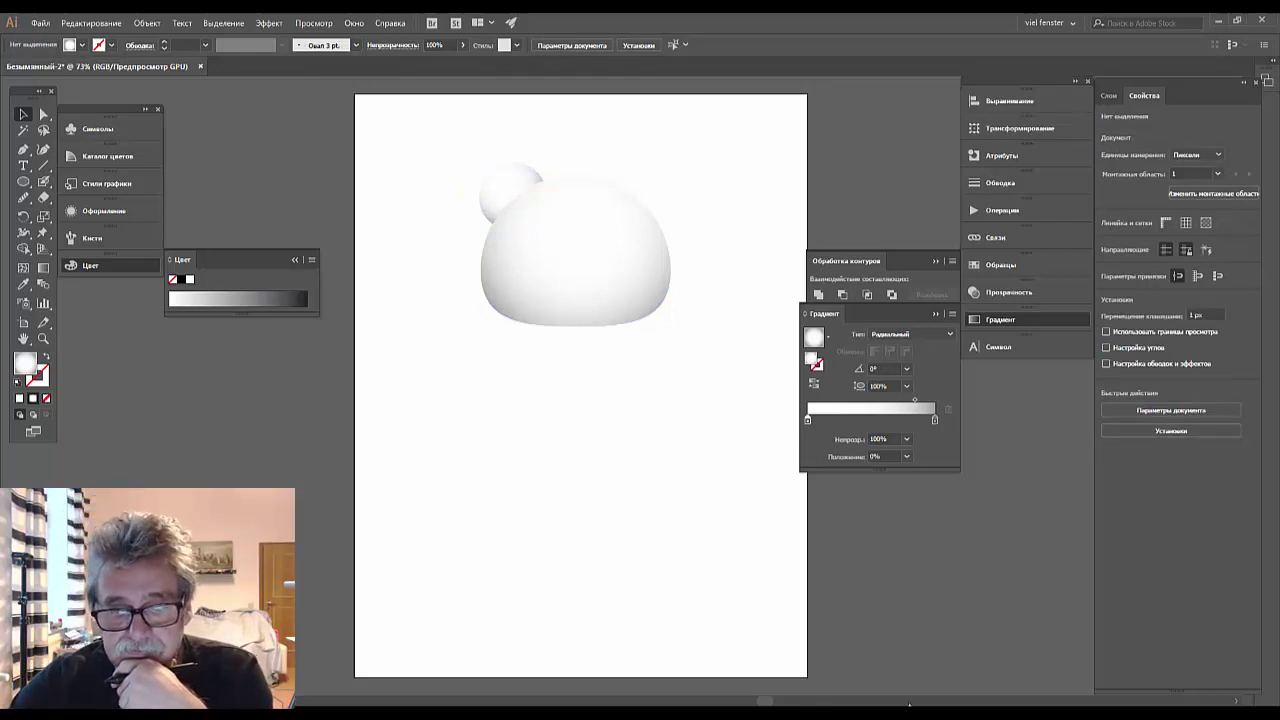
{"action": "left_click", "coordinate": [608, 690]}
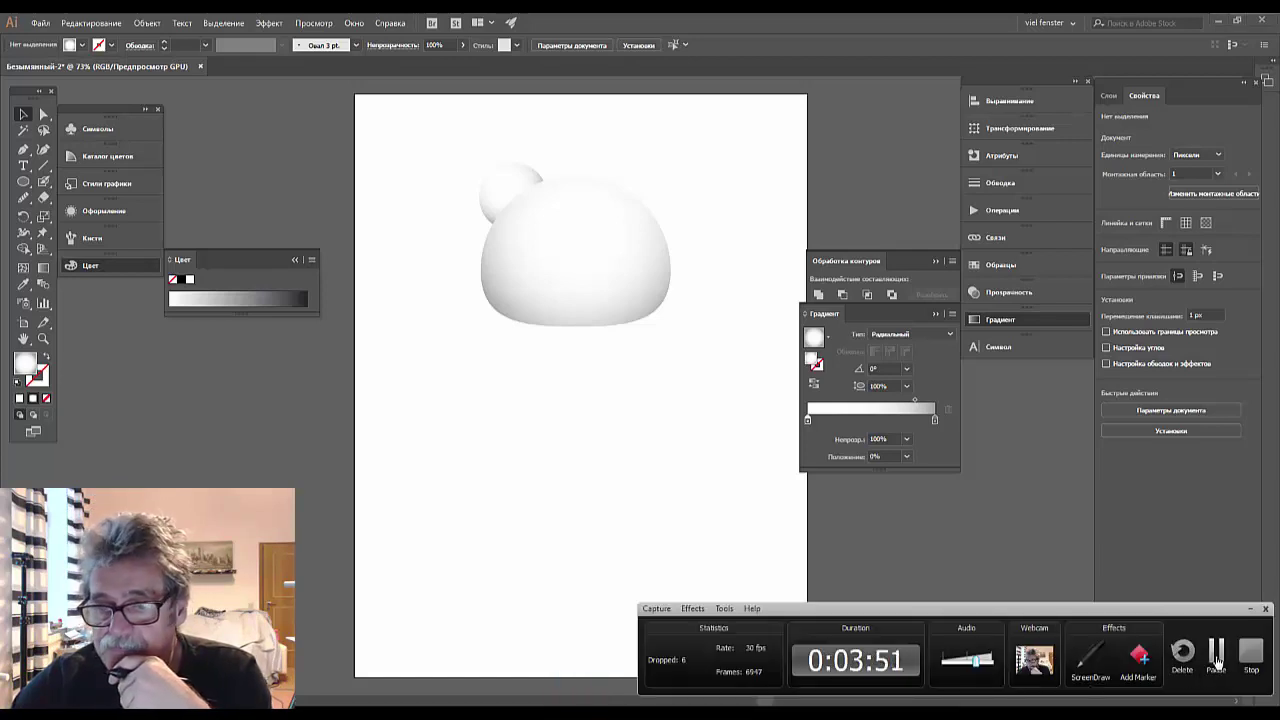
{"action": "left_click", "coordinate": [1216, 655]}
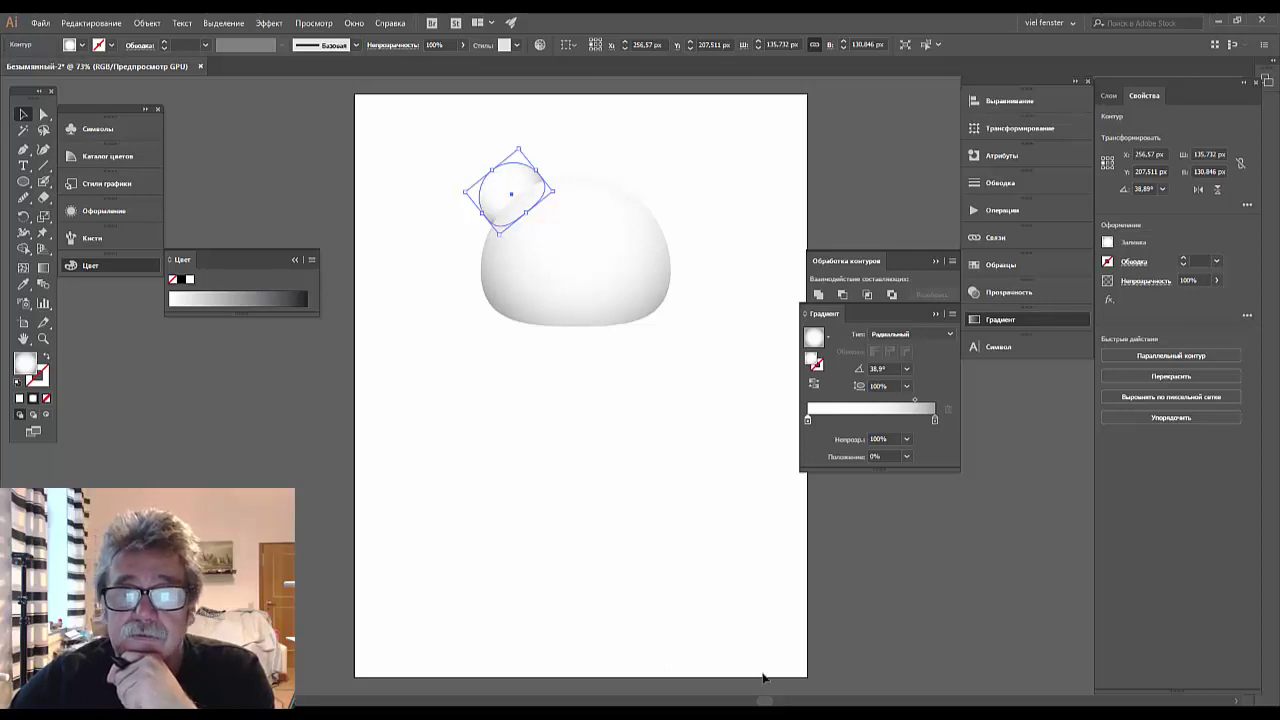
Give the ear a reversed linear gradient with a black (000000) left stop moved to 24.1%.
{"action": "left_click", "coordinate": [948, 334]}
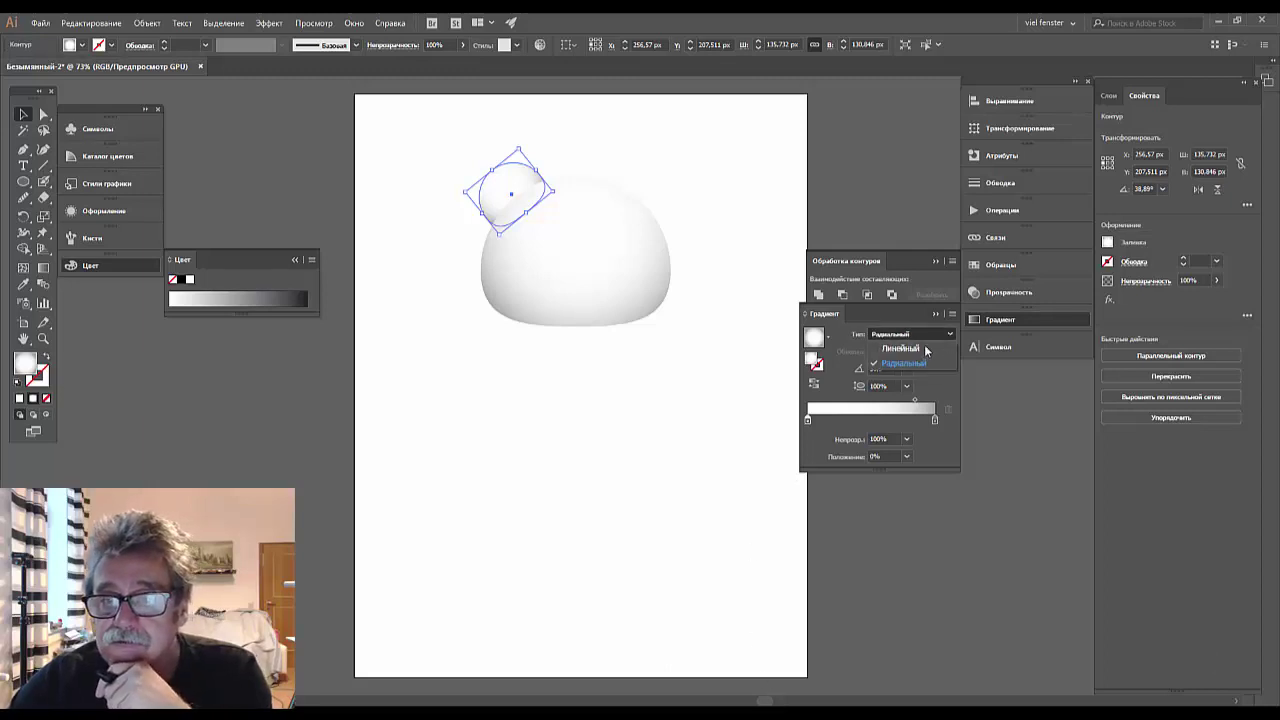
{"action": "left_click", "coordinate": [912, 351]}
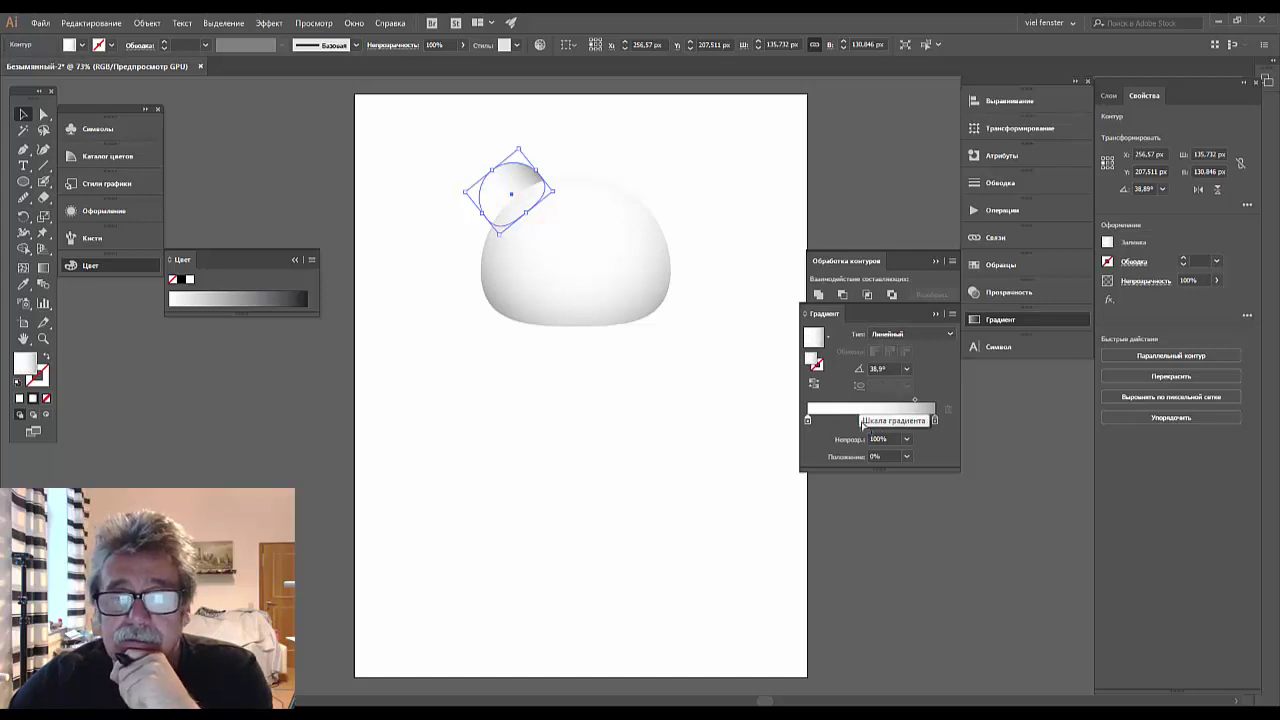
{"action": "left_click", "coordinate": [814, 385]}
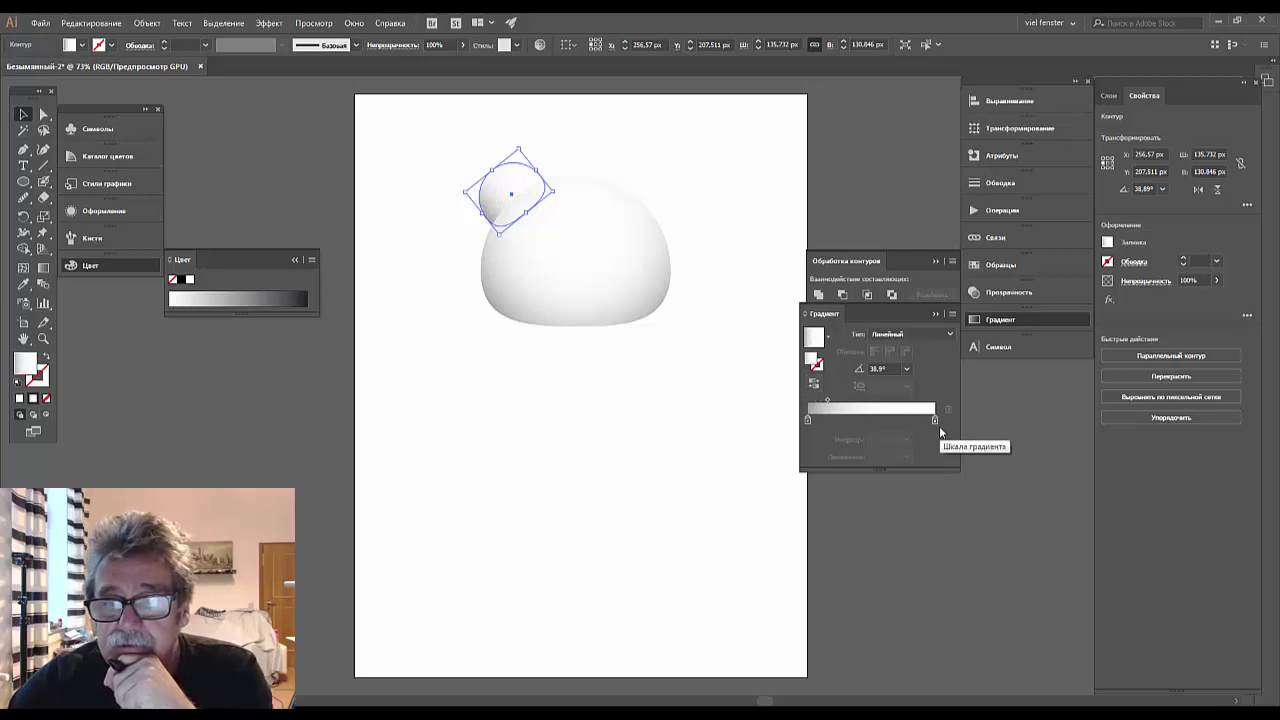
{"action": "double_click", "coordinate": [807, 421]}
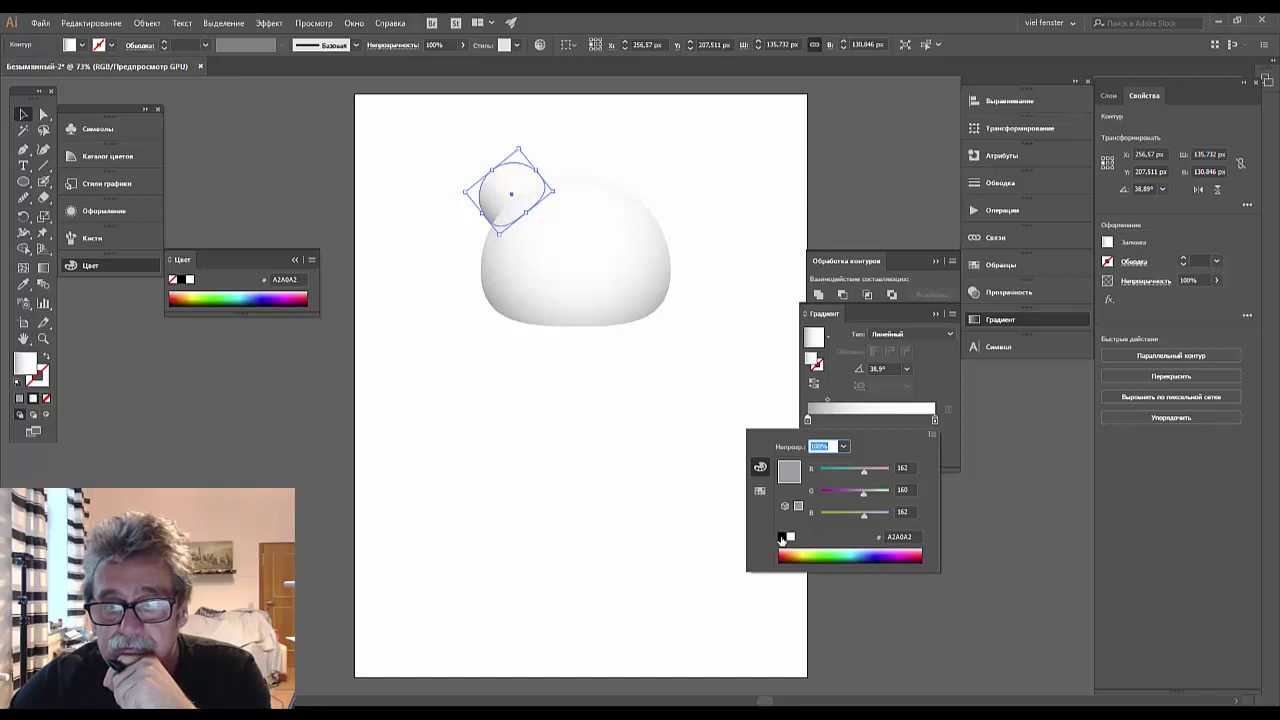
{"action": "left_click", "coordinate": [781, 537]}
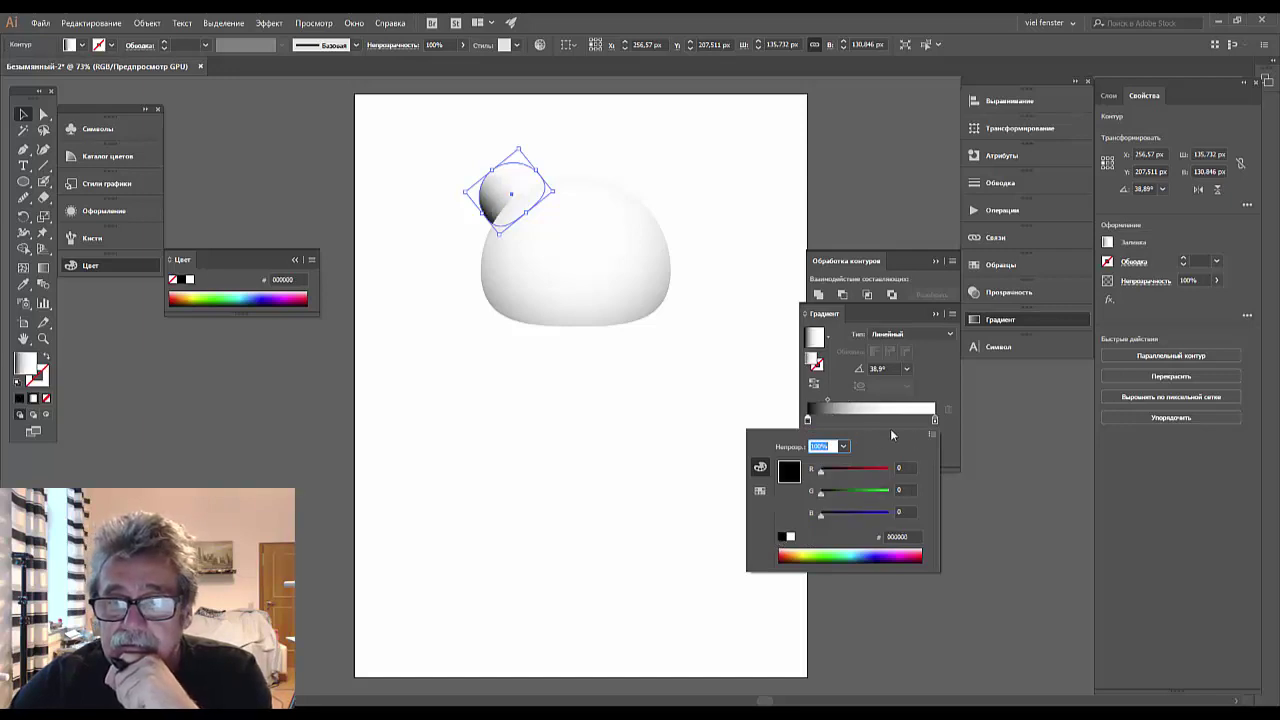
{"action": "left_click", "coordinate": [808, 423]}
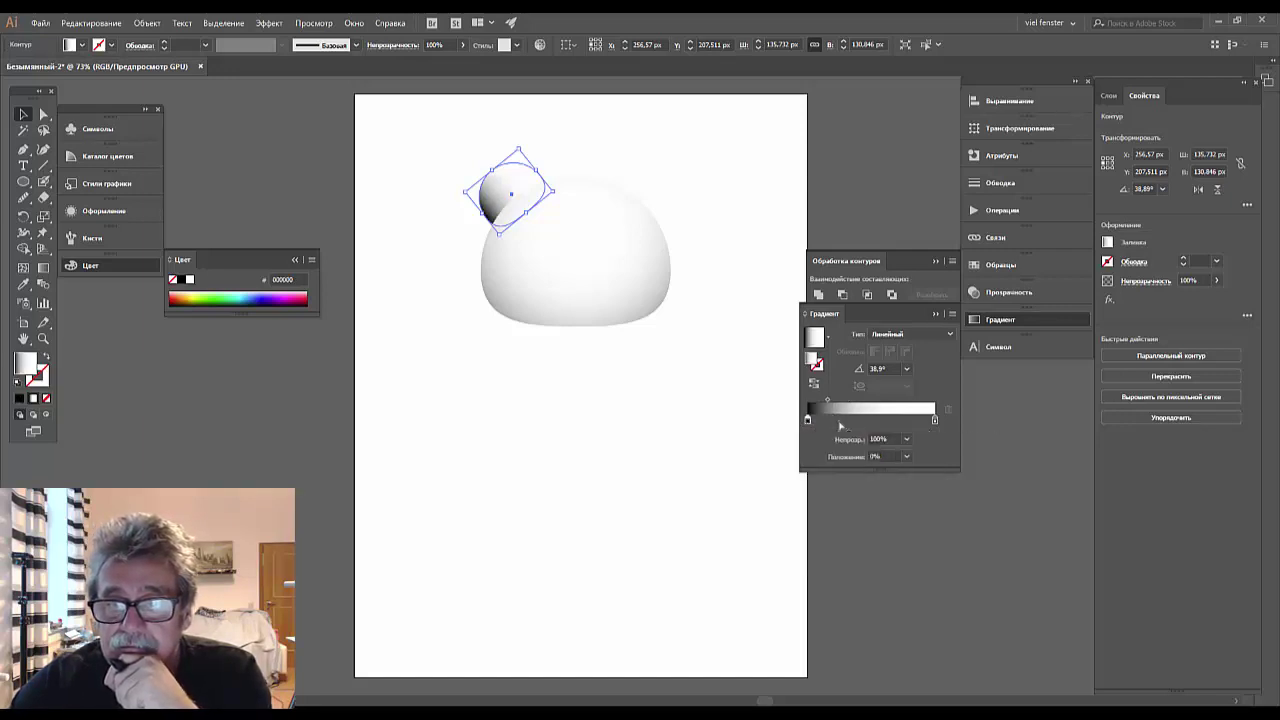
{"action": "mouse_move", "coordinate": [807, 421]}
{"action": "left_mouse_down"}
{"action": "mouse_move", "coordinate": [864, 420]}
{"action": "mouse_move", "coordinate": [837, 421]}
{"action": "left_mouse_up"}
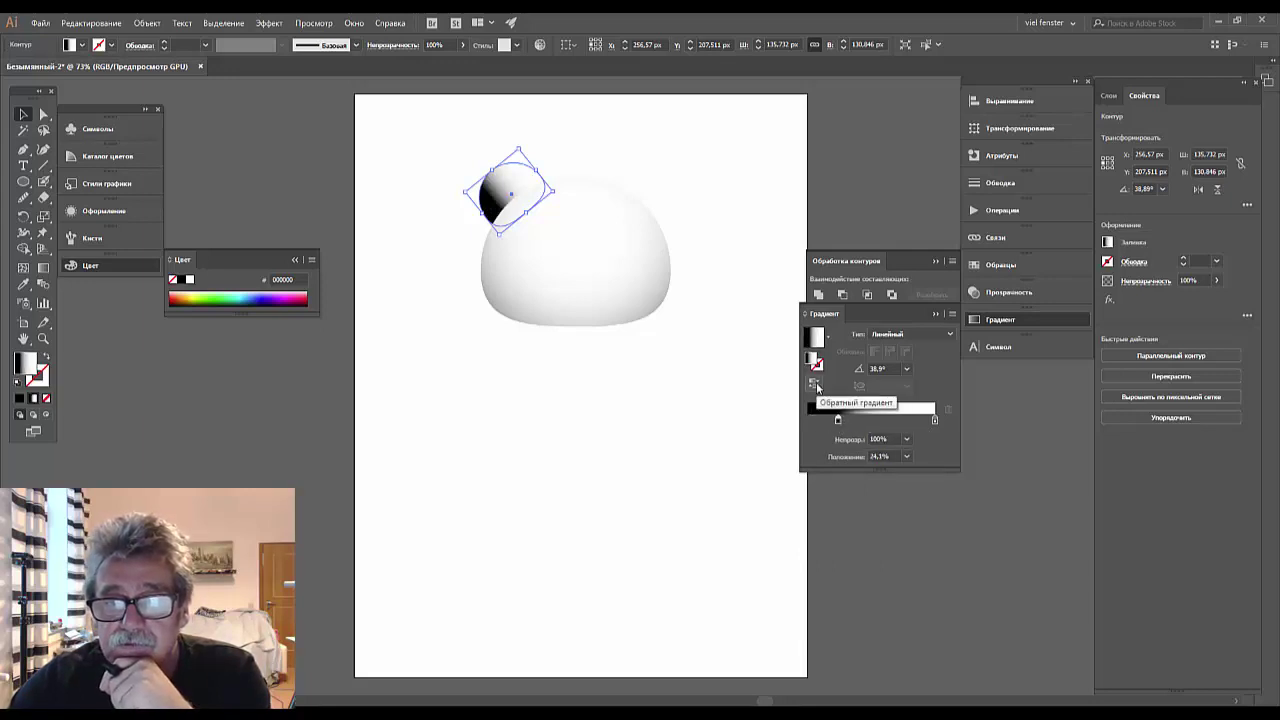
Reverse the ear's gradient and soften the left stop to a dark grey around K 66%.
{"action": "left_click", "coordinate": [817, 387]}
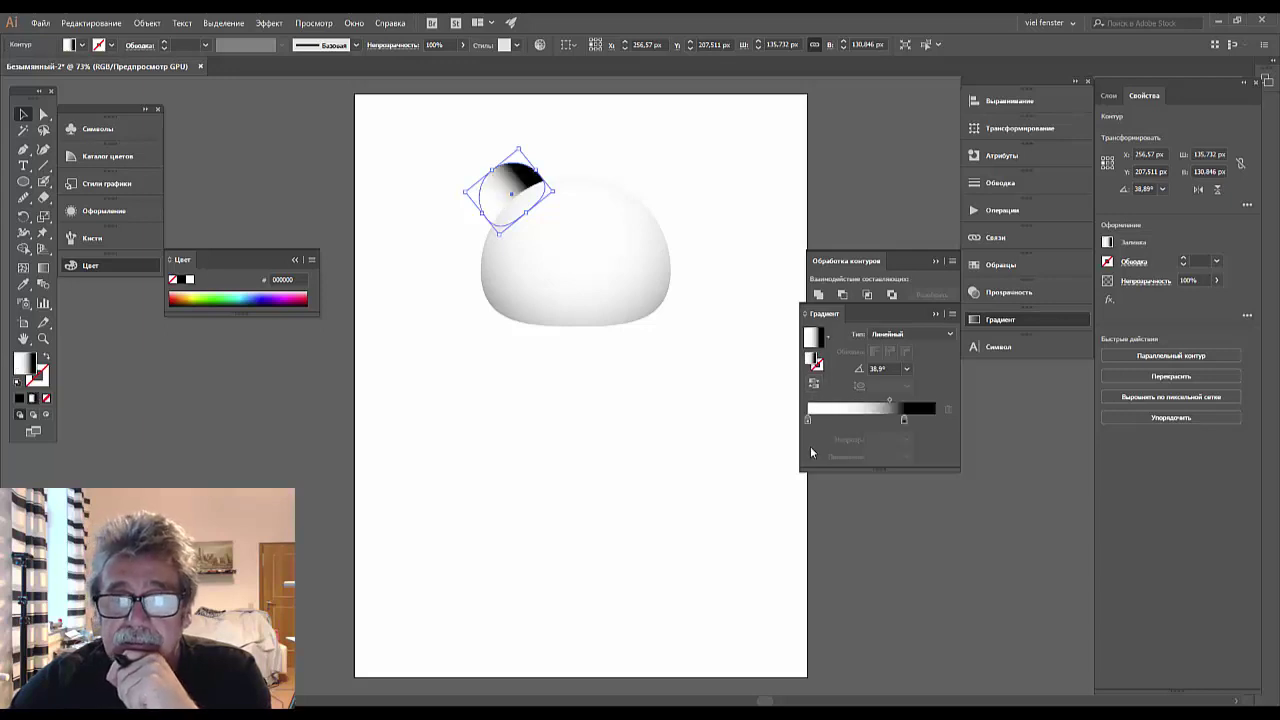
{"action": "double_click", "coordinate": [809, 421]}
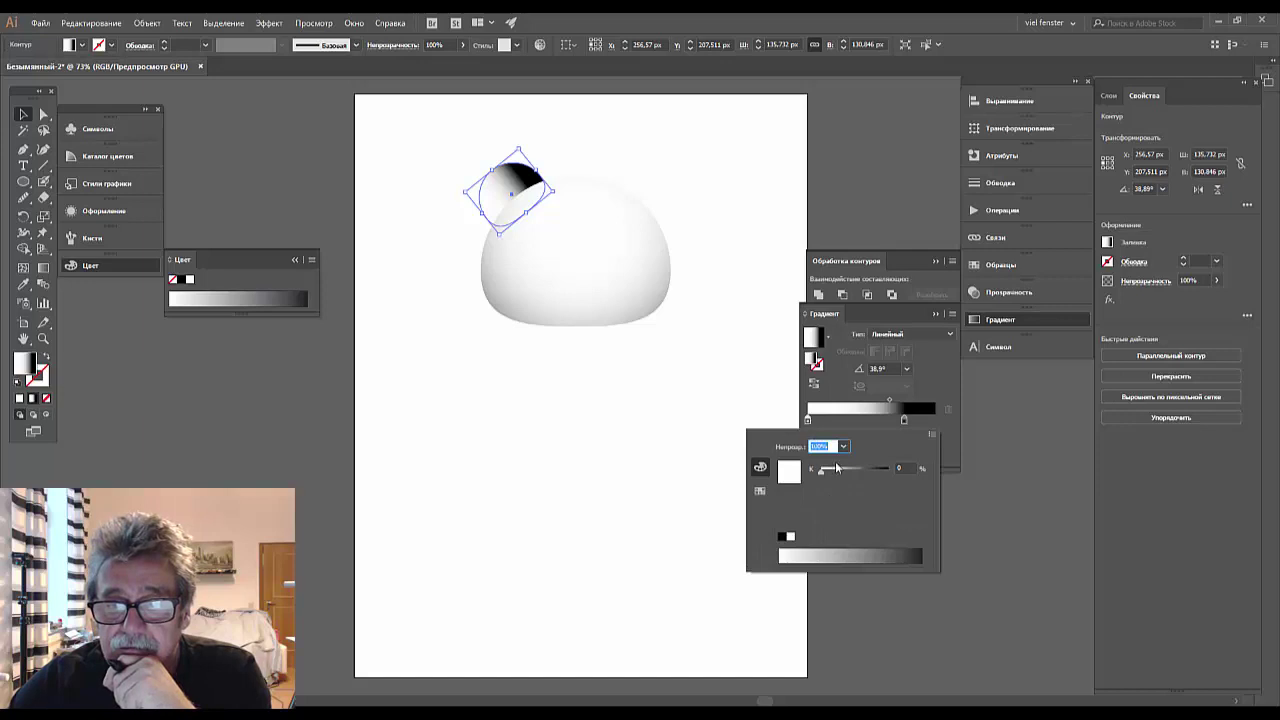
{"action": "left_click_drag", "start_coordinate": [836, 468], "coordinate": [876, 470]}
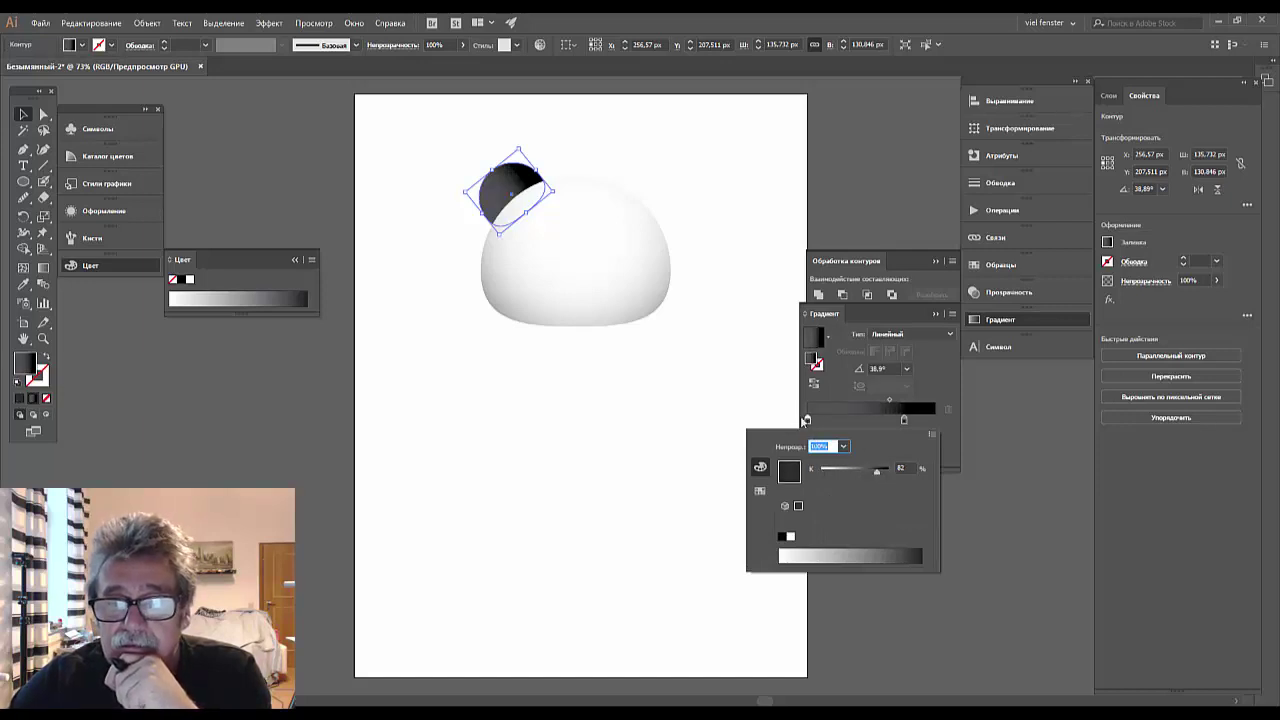
{"action": "key", "text": "Escape"}
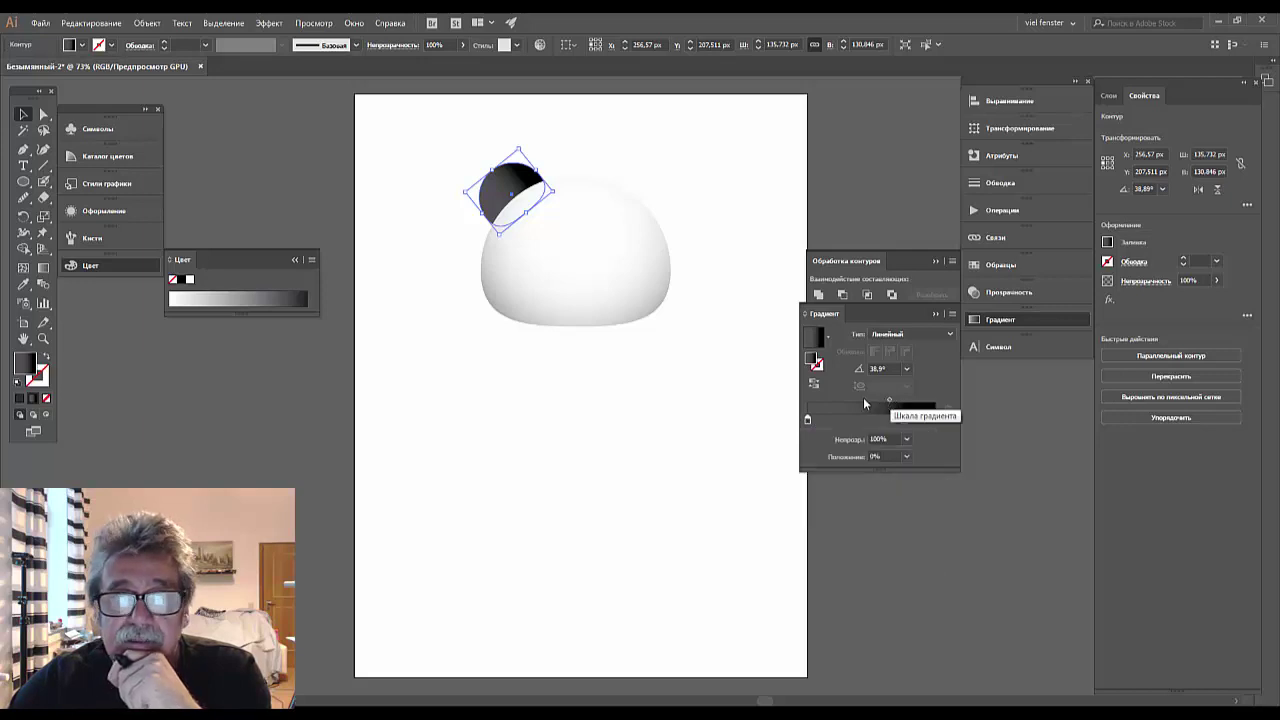
{"action": "mouse_move", "coordinate": [868, 418]}
{"action": "left_mouse_down"}
{"action": "mouse_move", "coordinate": [934, 420]}
{"action": "mouse_move", "coordinate": [808, 422]}
{"action": "left_mouse_up"}
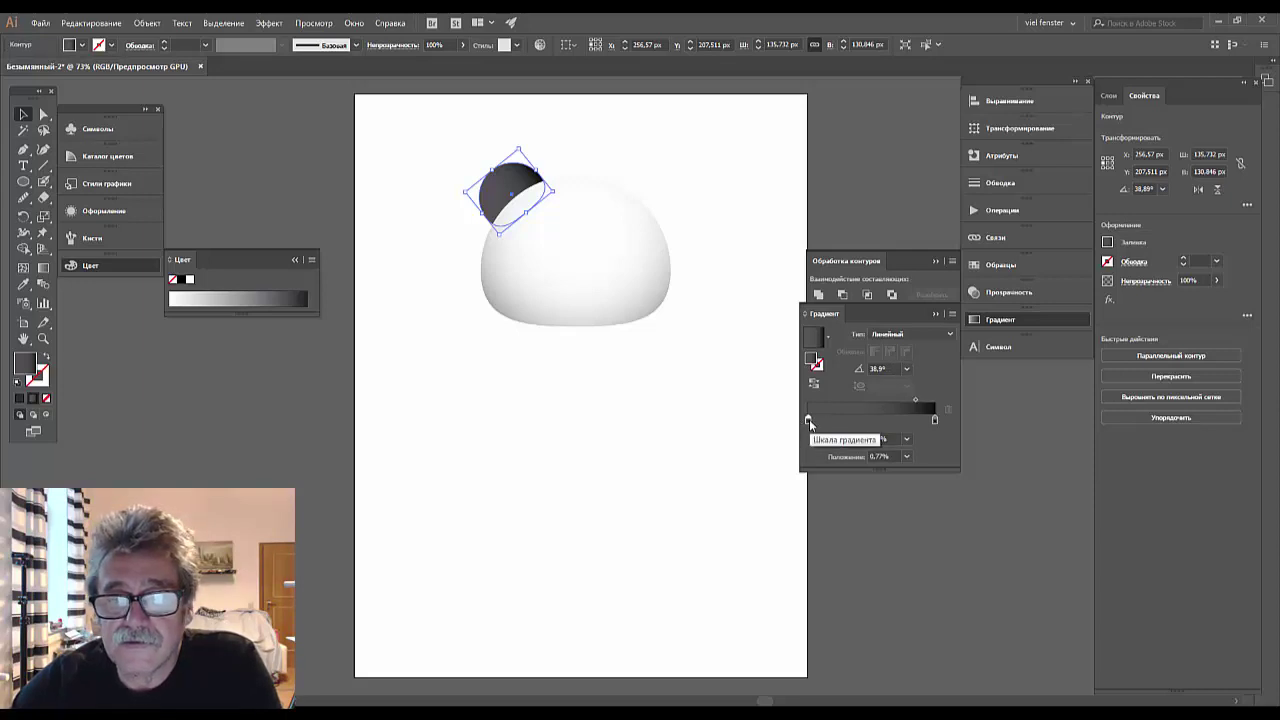
{"action": "double_click", "coordinate": [809, 419]}
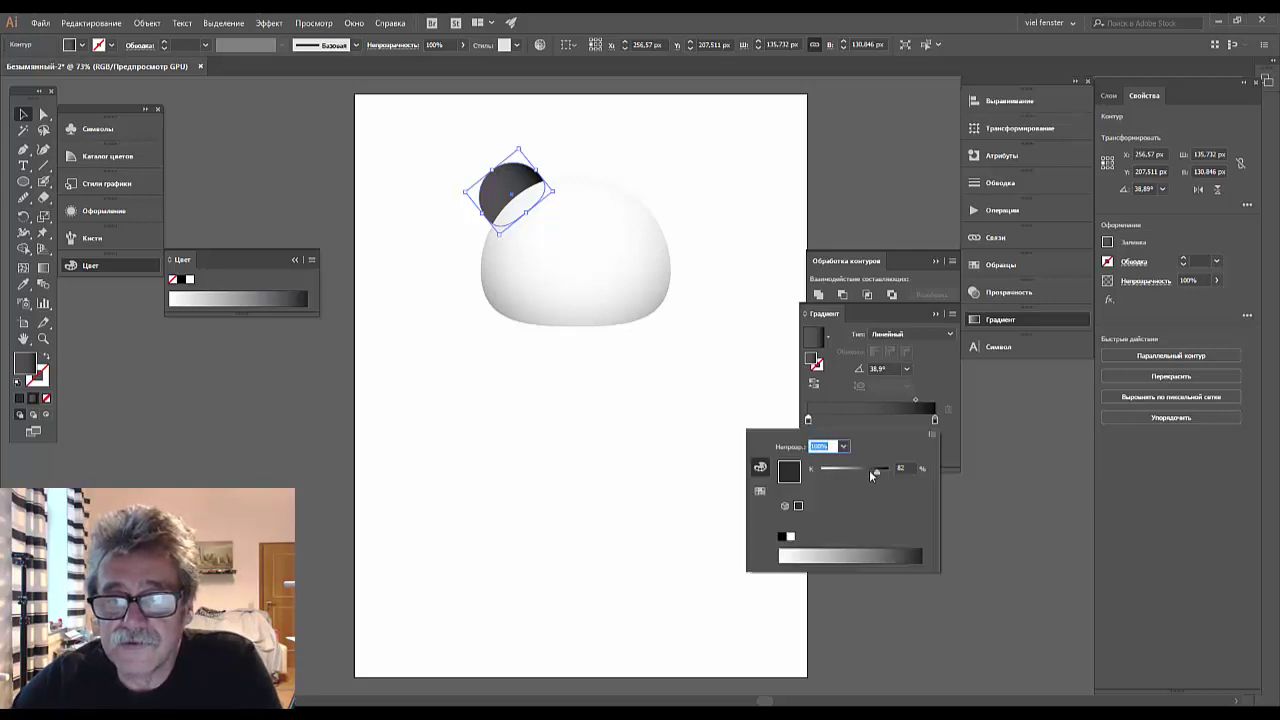
{"action": "left_click_drag", "start_coordinate": [876, 475], "coordinate": [866, 472]}
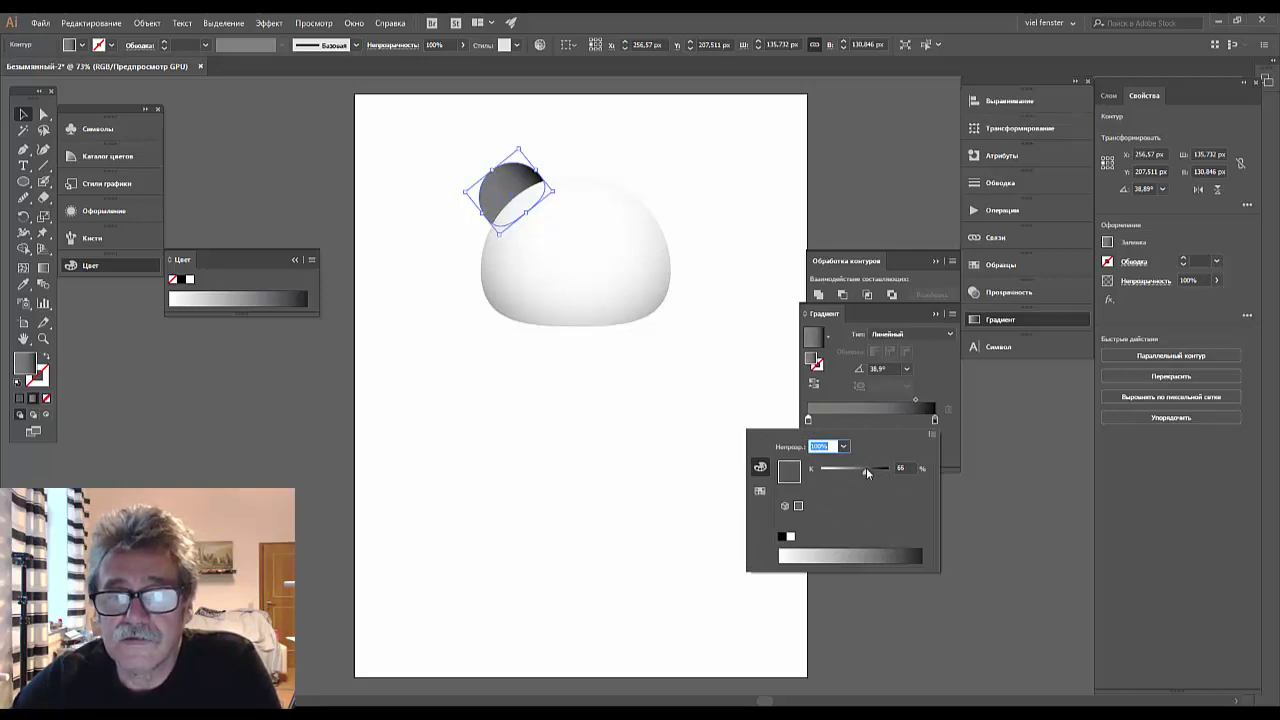
{"action": "left_click", "coordinate": [808, 424]}
{"action": "mouse_move", "coordinate": [810, 424]}
{"action": "left_mouse_down"}
{"action": "mouse_move", "coordinate": [824, 426]}
{"action": "mouse_move", "coordinate": [814, 420]}
{"action": "left_mouse_up"}
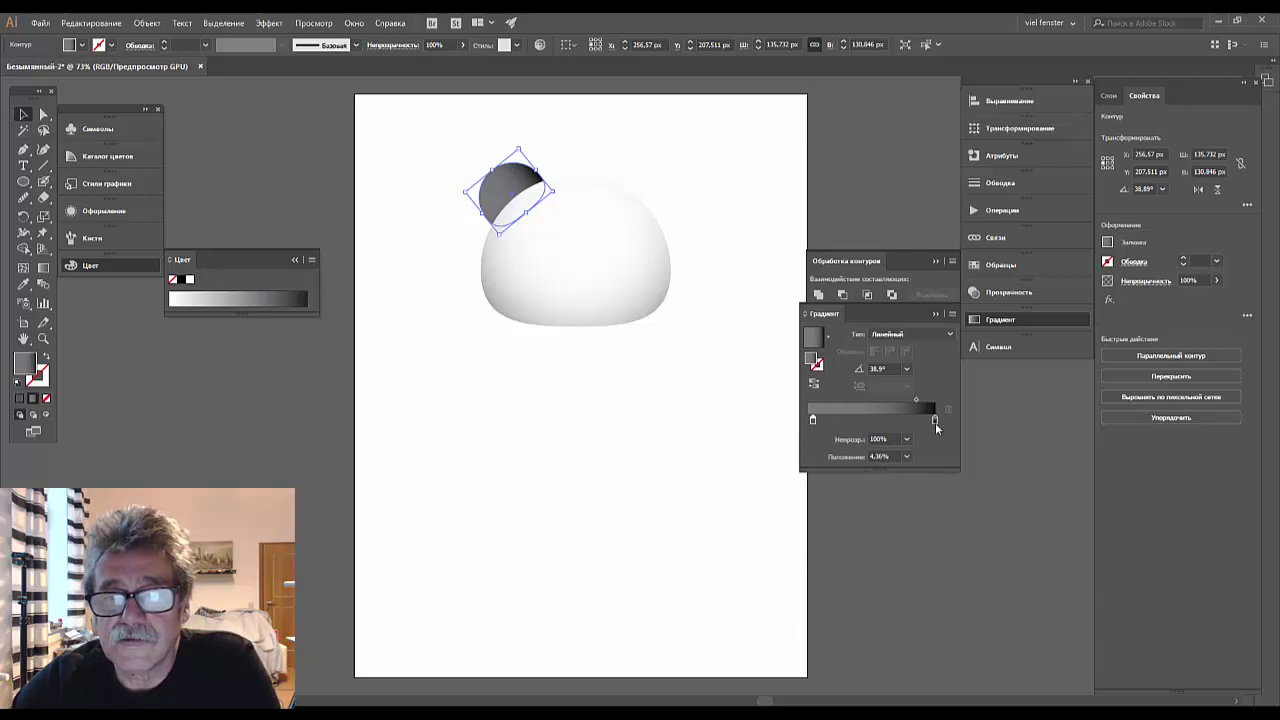
Add middle stops, briefly try Radial before reverting to Linear, and slide a stop toward the start.
{"action": "left_click_drag", "start_coordinate": [909, 420], "coordinate": [881, 420]}
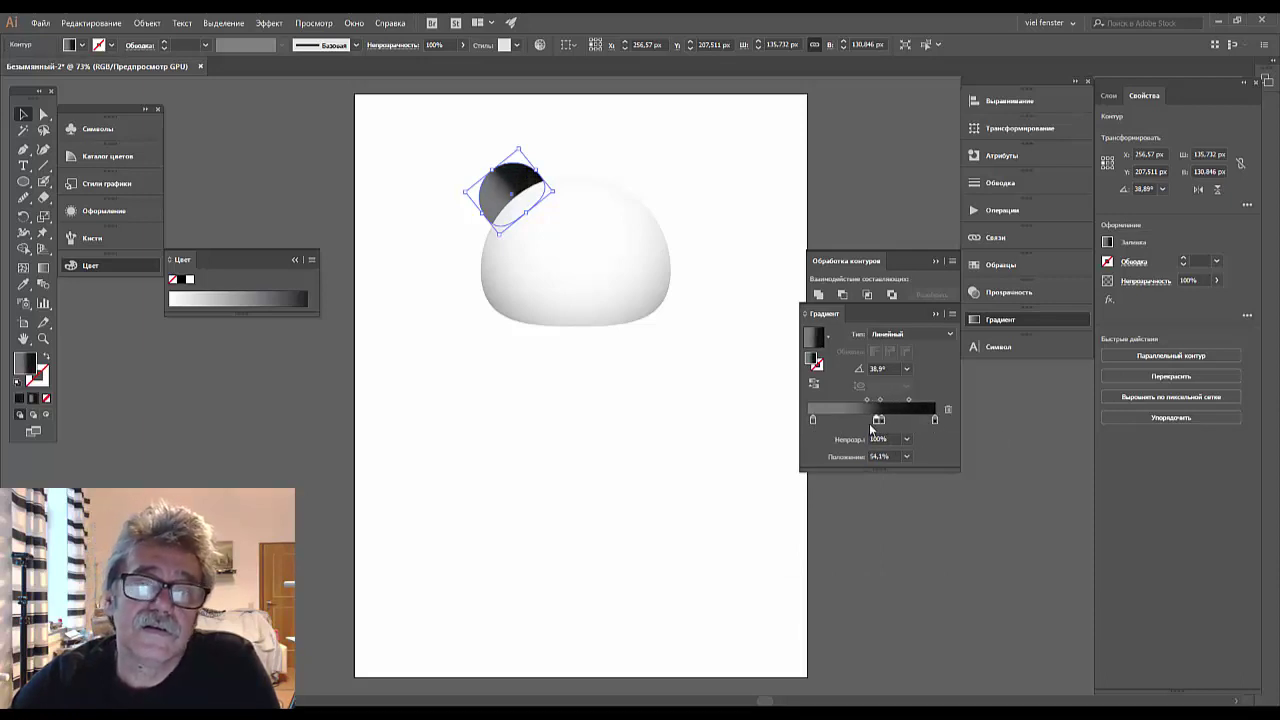
{"action": "left_click", "coordinate": [864, 423]}
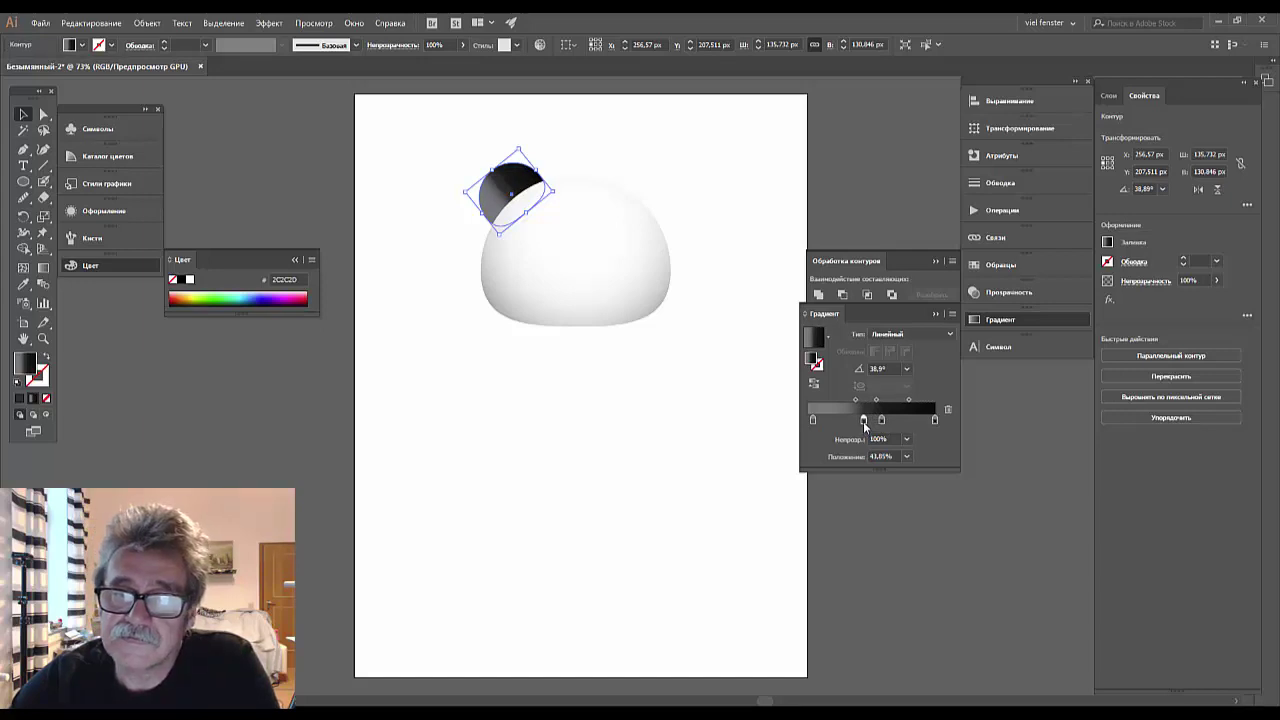
{"action": "mouse_move", "coordinate": [863, 421]}
{"action": "left_mouse_down"}
{"action": "mouse_move", "coordinate": [844, 420]}
{"action": "mouse_move", "coordinate": [881, 437]}
{"action": "mouse_move", "coordinate": [858, 420]}
{"action": "left_mouse_up"}
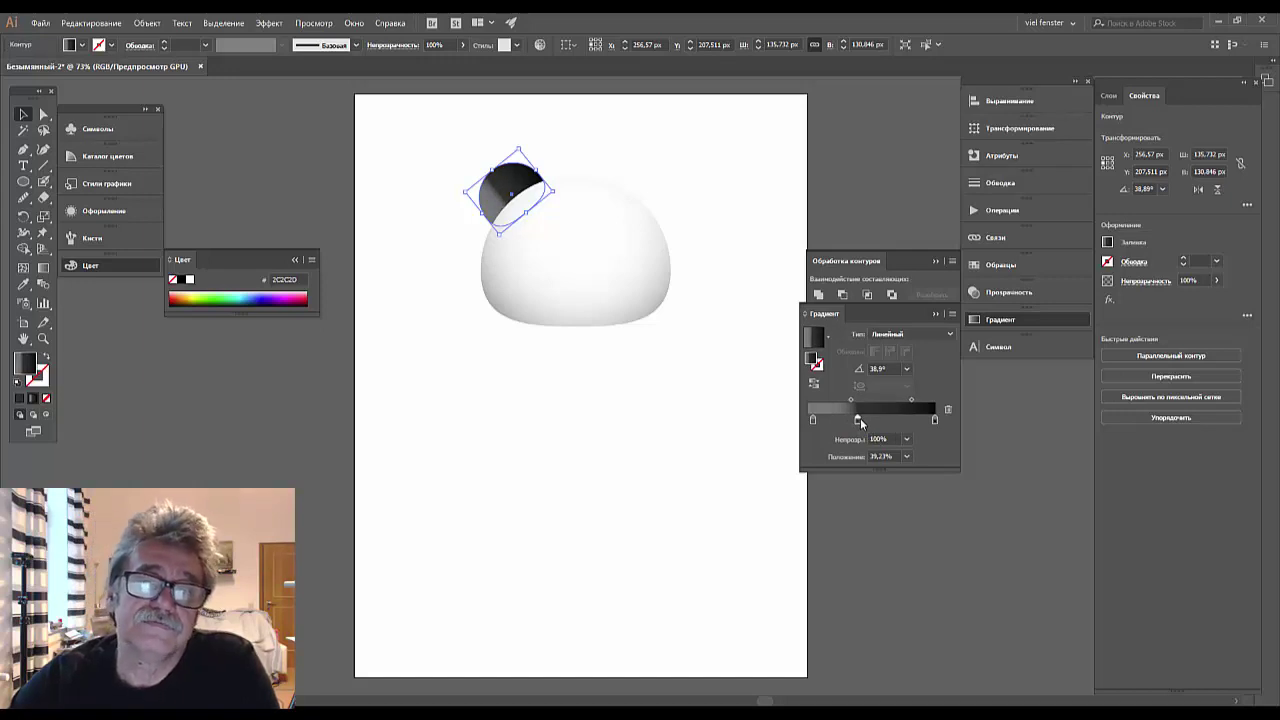
{"action": "left_click", "coordinate": [951, 334]}
{"action": "left_click", "coordinate": [918, 361]}
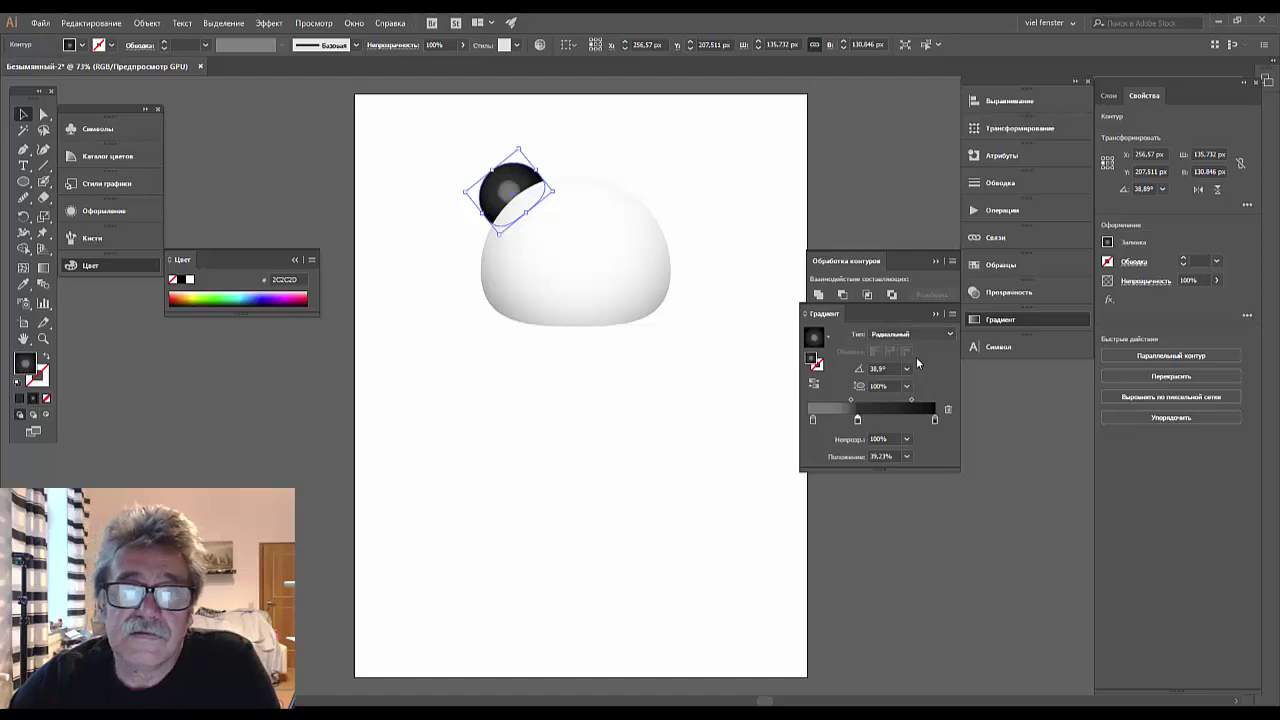
{"action": "left_click", "coordinate": [910, 334]}
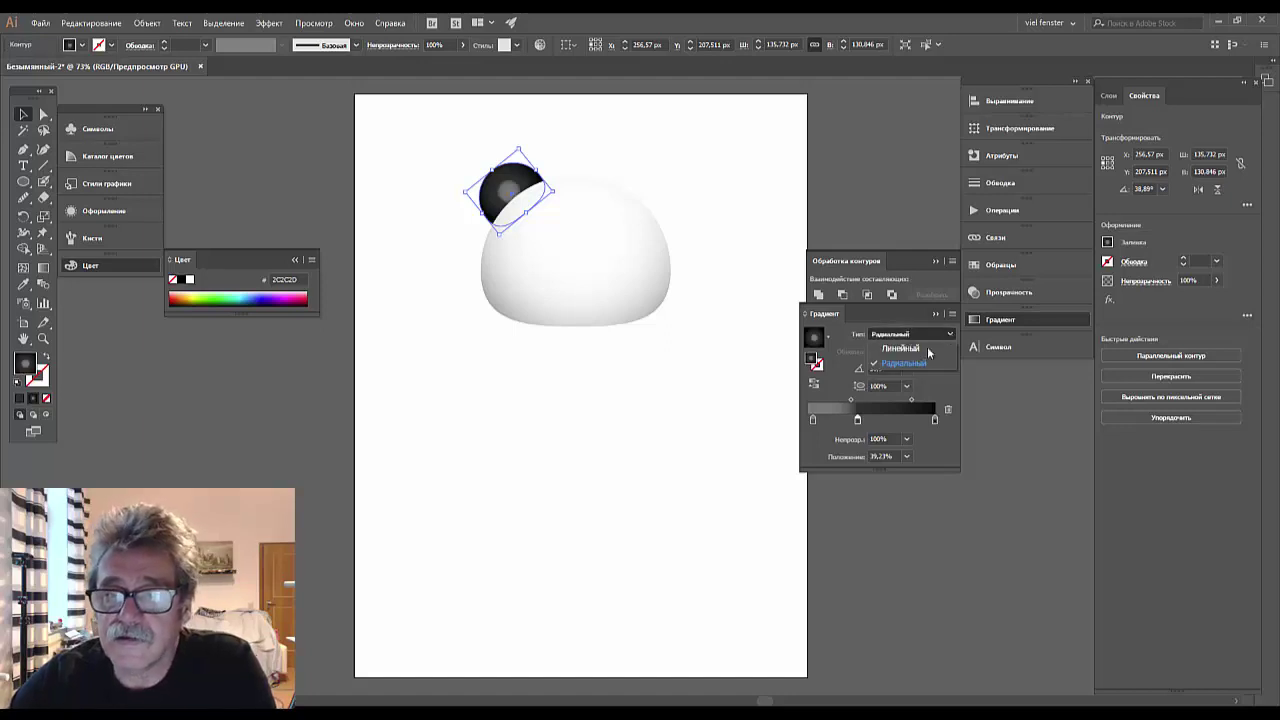
{"action": "left_click", "coordinate": [908, 353]}
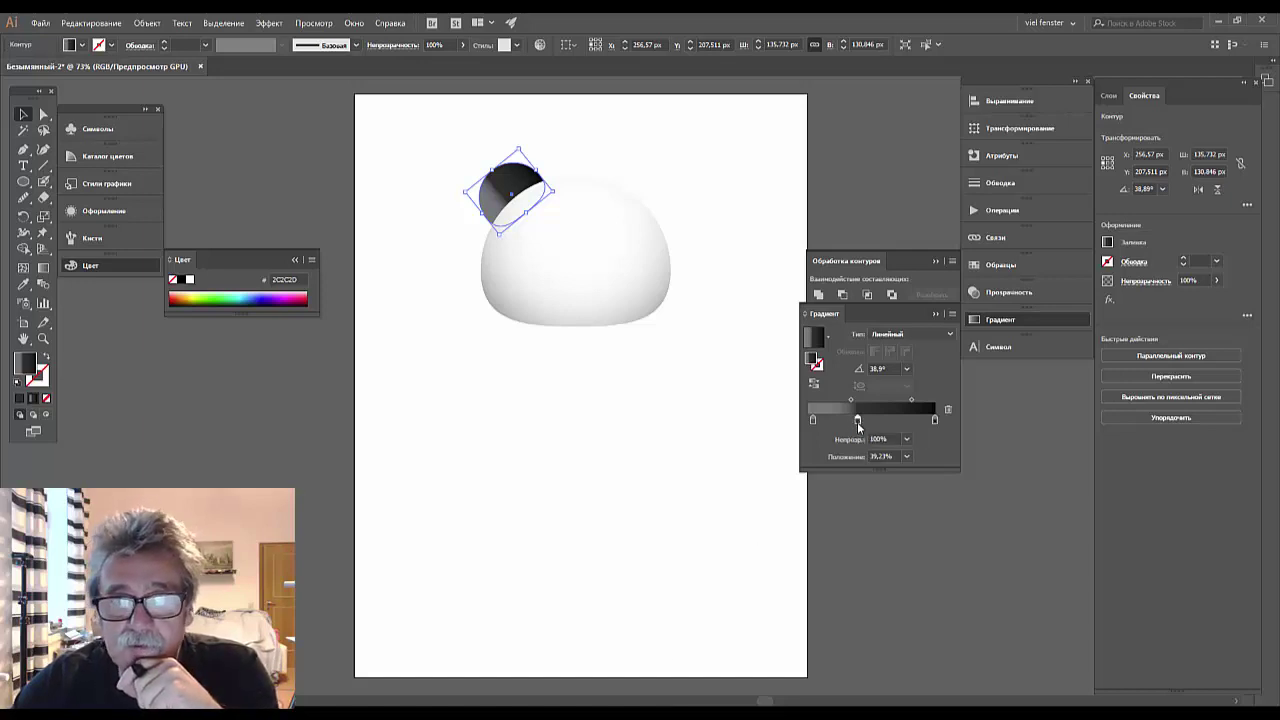
{"action": "left_click_drag", "start_coordinate": [856, 420], "coordinate": [815, 420]}
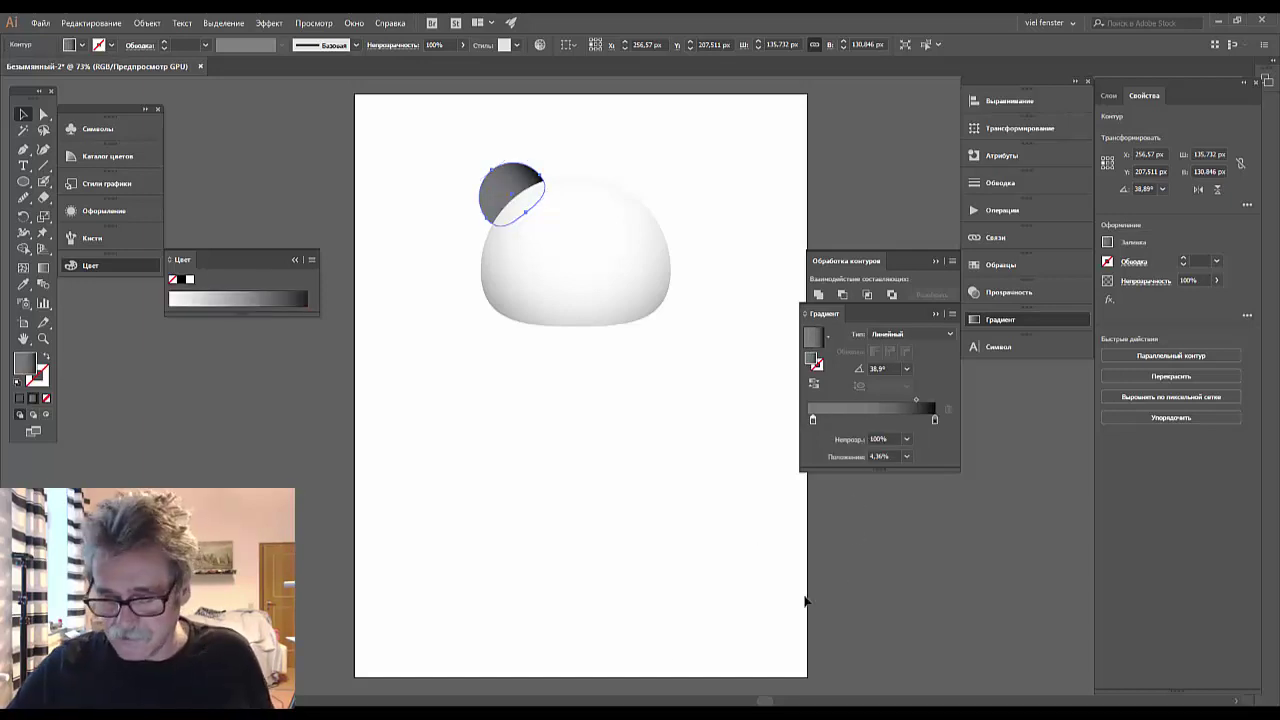
Zoom in and shift the ear's gradient stops, placing the right stop at 76.11%.
{"action": "key", "text": "ctrl+plus"}
{"action": "key", "text": "ctrl+plus"}
{"action": "key", "text": "ctrl+plus"}
{"action": "key", "text": "ctrl+plus"}
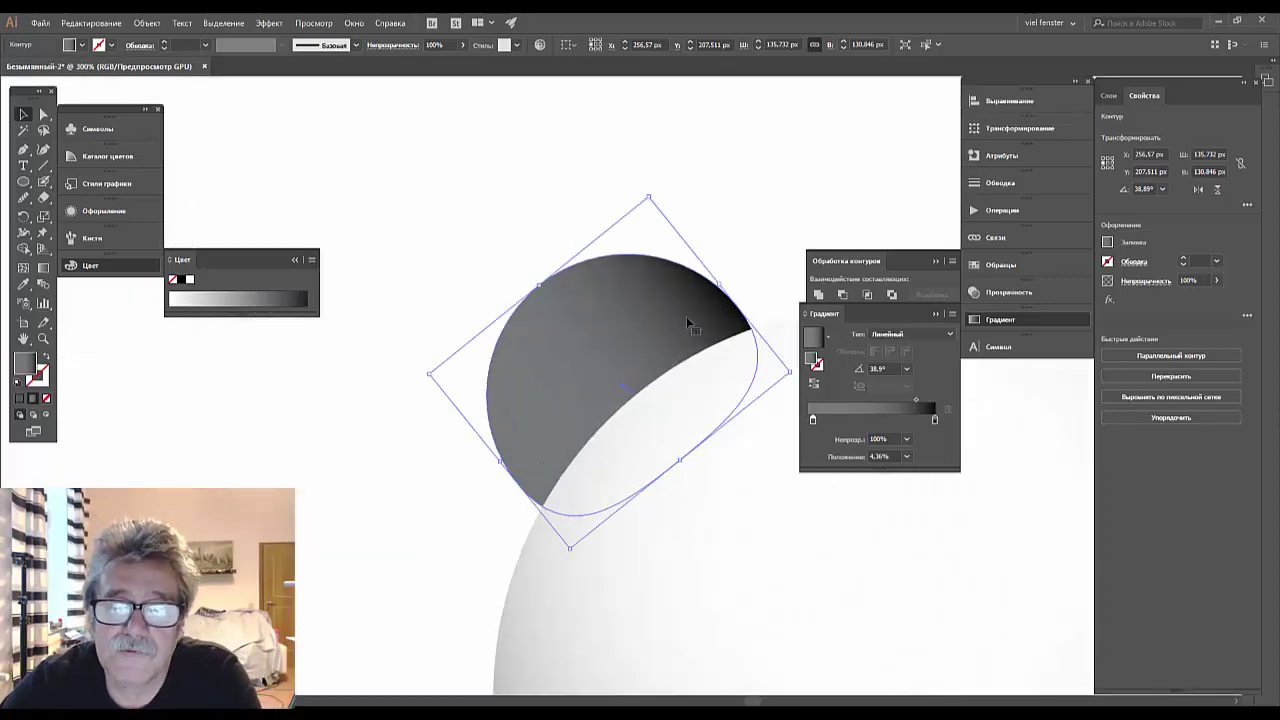
{"action": "mouse_move", "coordinate": [812, 421]}
{"action": "left_mouse_down"}
{"action": "mouse_move", "coordinate": [862, 419]}
{"action": "mouse_move", "coordinate": [810, 423]}
{"action": "left_mouse_up"}
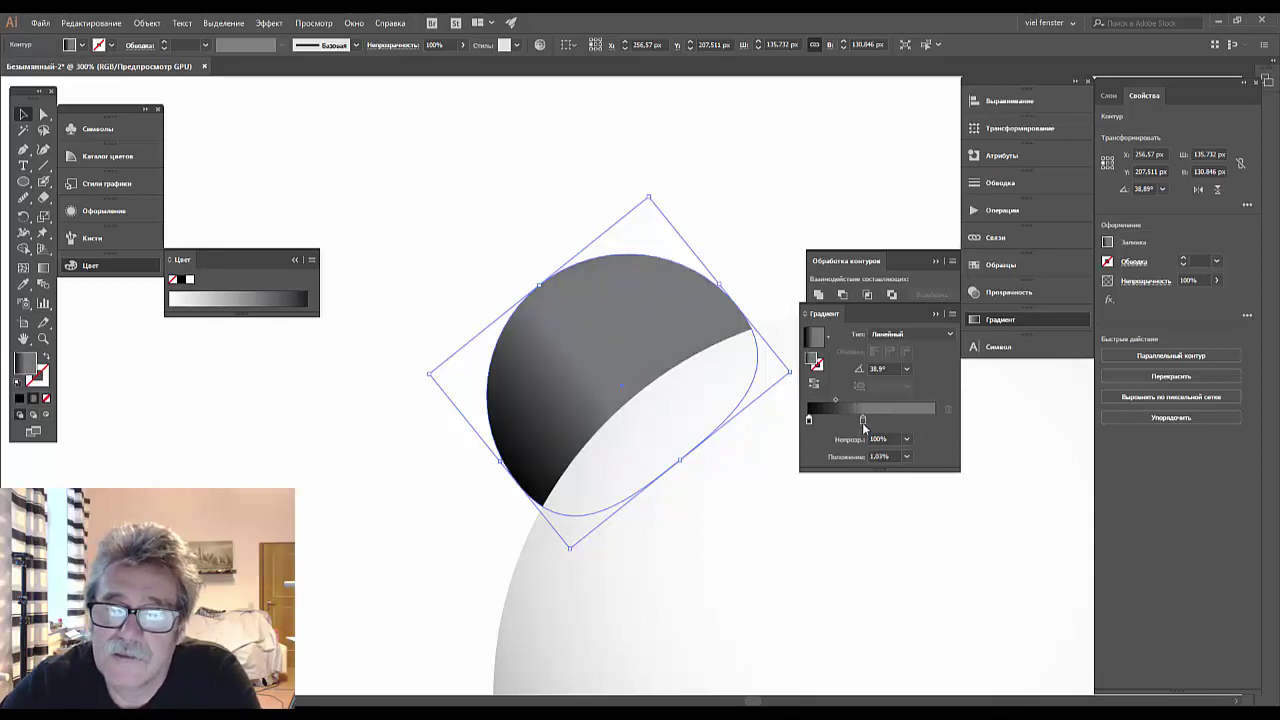
{"action": "left_click_drag", "start_coordinate": [862, 420], "coordinate": [905, 421]}
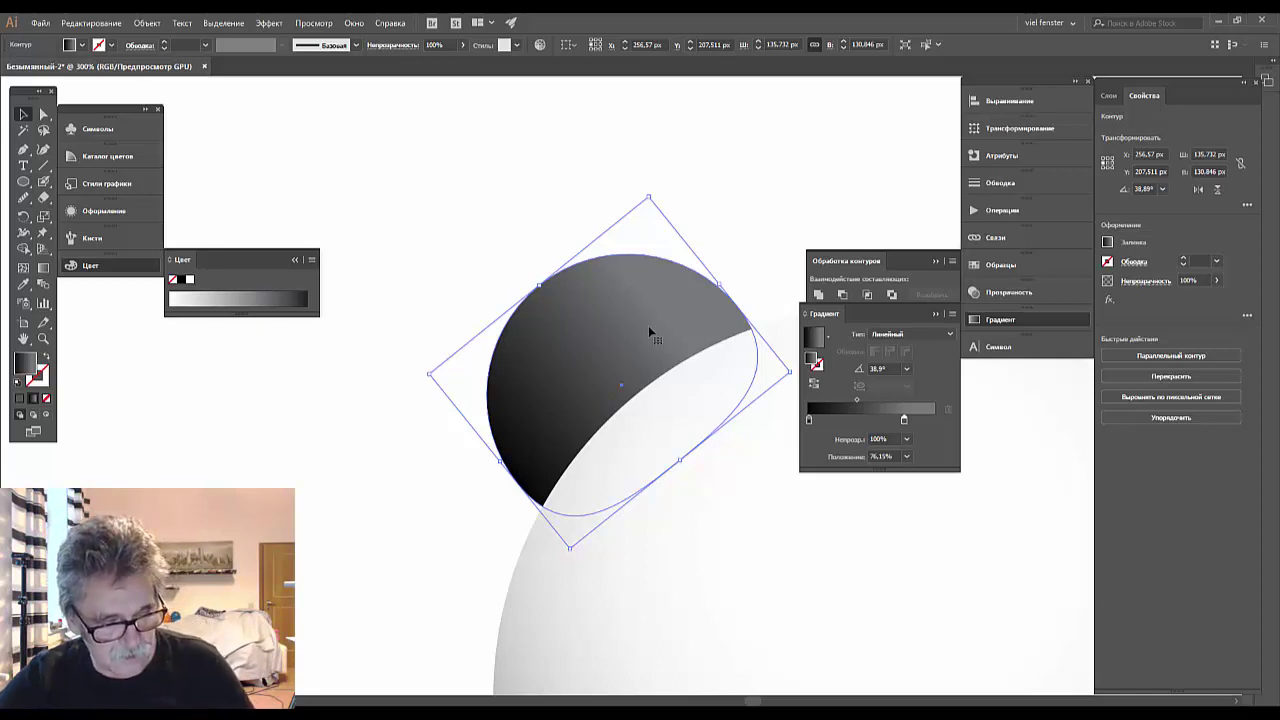
Add a smaller, reversed-gradient inner ellipse set slightly high inside the left ear.
{"action": "key", "text": "ctrl+shift+b"}
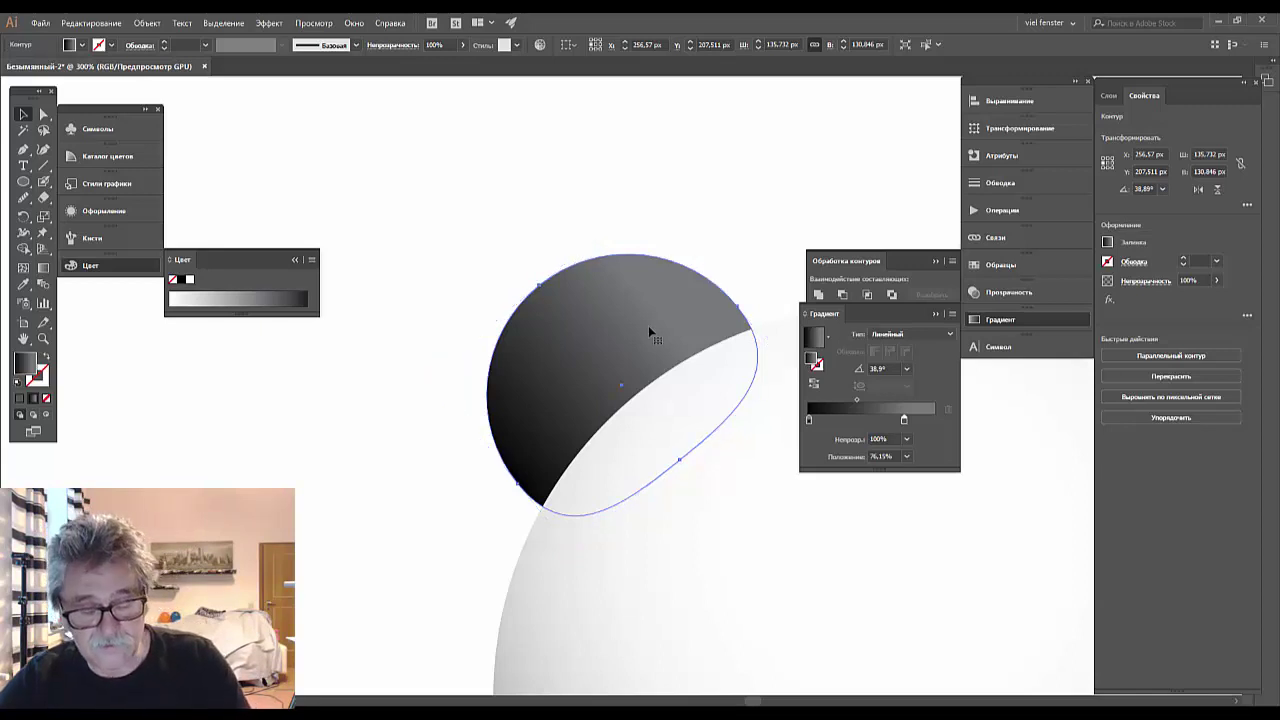
{"action": "key", "text": "ctrl+shift+b"}
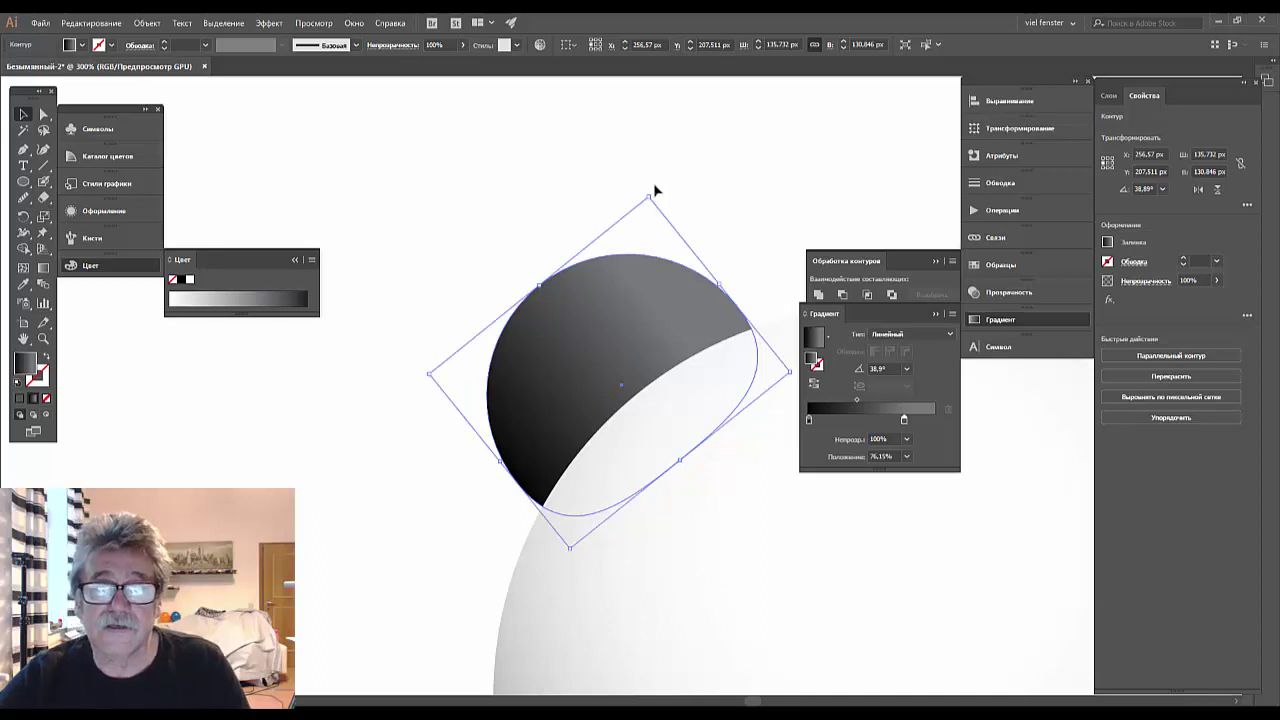
{"action": "left_click_drag", "start_coordinate": [649, 200], "coordinate": [625, 258]}
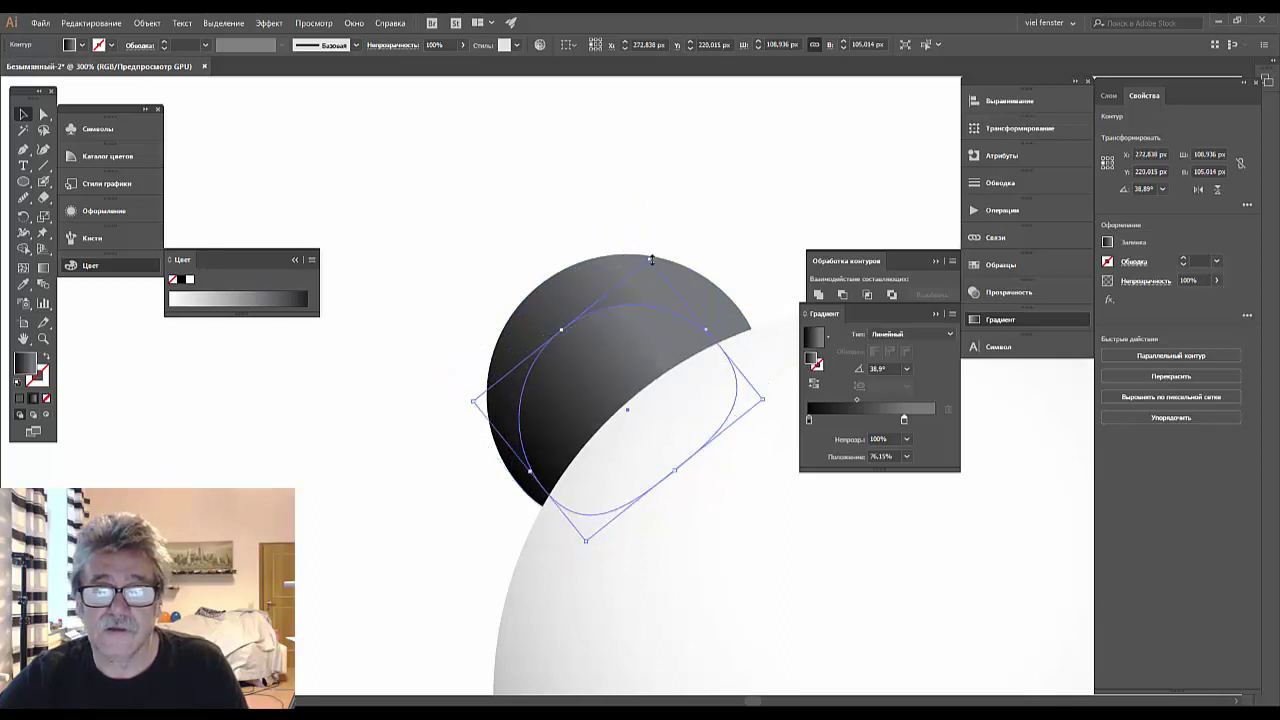
{"action": "left_click_drag", "start_coordinate": [652, 262], "coordinate": [615, 277]}
{"action": "left_click_drag", "start_coordinate": [621, 355], "coordinate": [622, 326]}
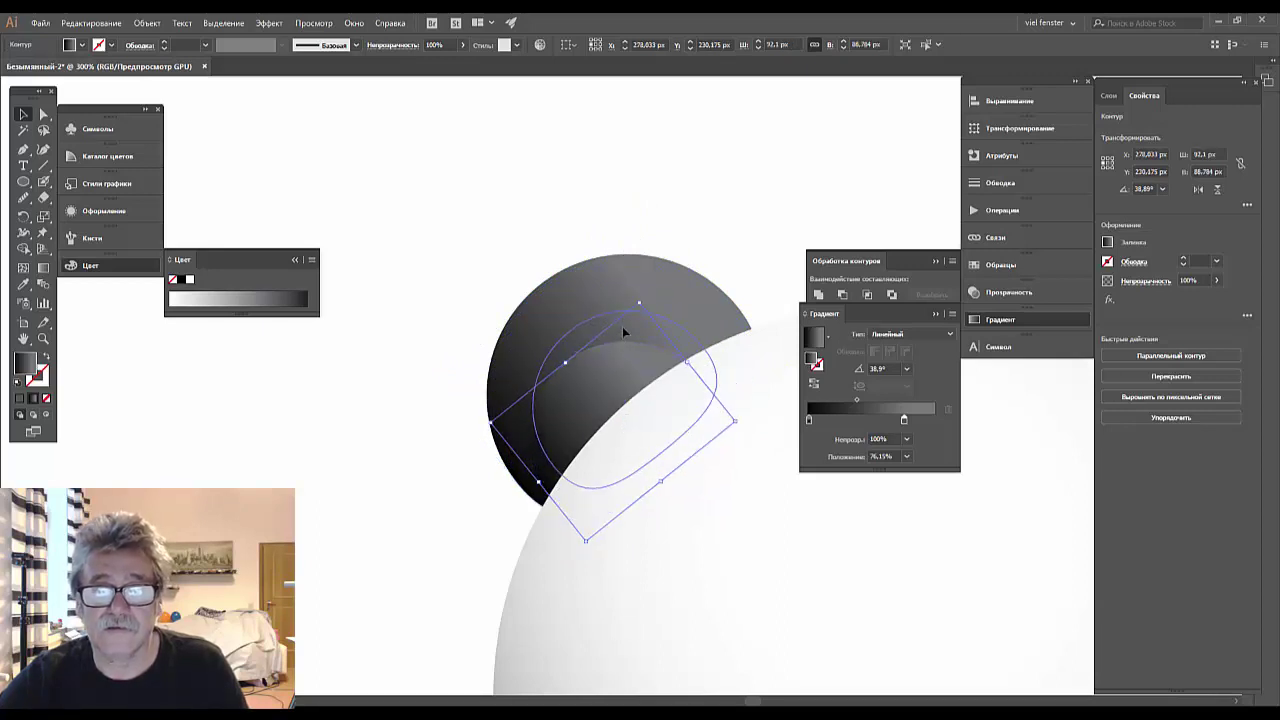
{"action": "left_click", "coordinate": [813, 382]}
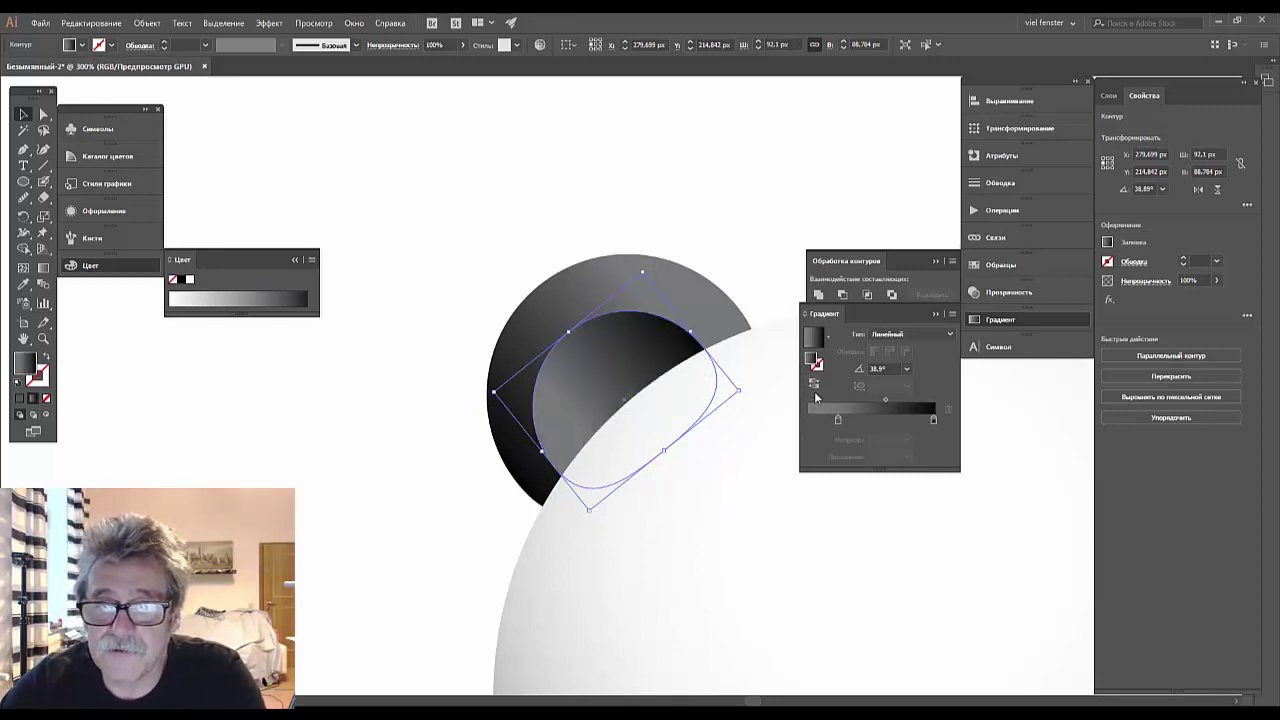
{"action": "left_click", "coordinate": [725, 248]}
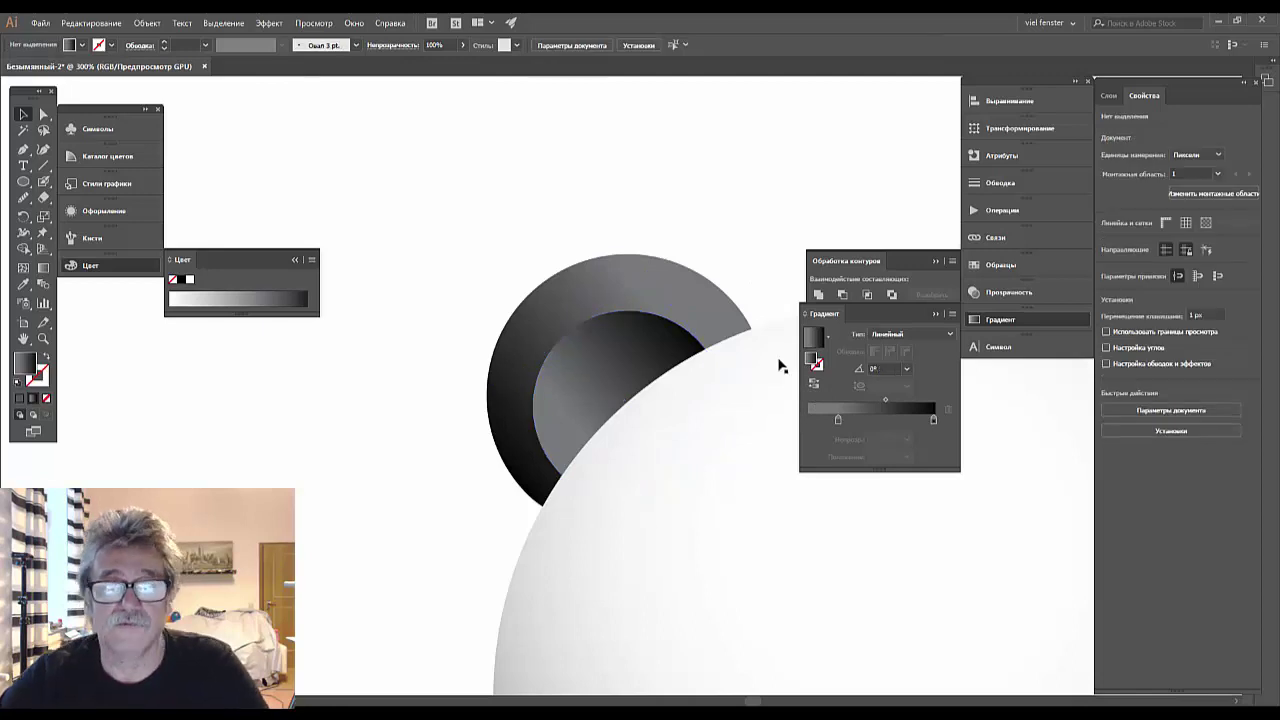
Zoom back to the whole artboard and select the finished ear shapes.
{"action": "key", "text": "ctrl+minus"}
{"action": "key", "text": "ctrl+minus"}
{"action": "key", "text": "ctrl+minus"}
{"action": "key", "text": "ctrl+minus"}
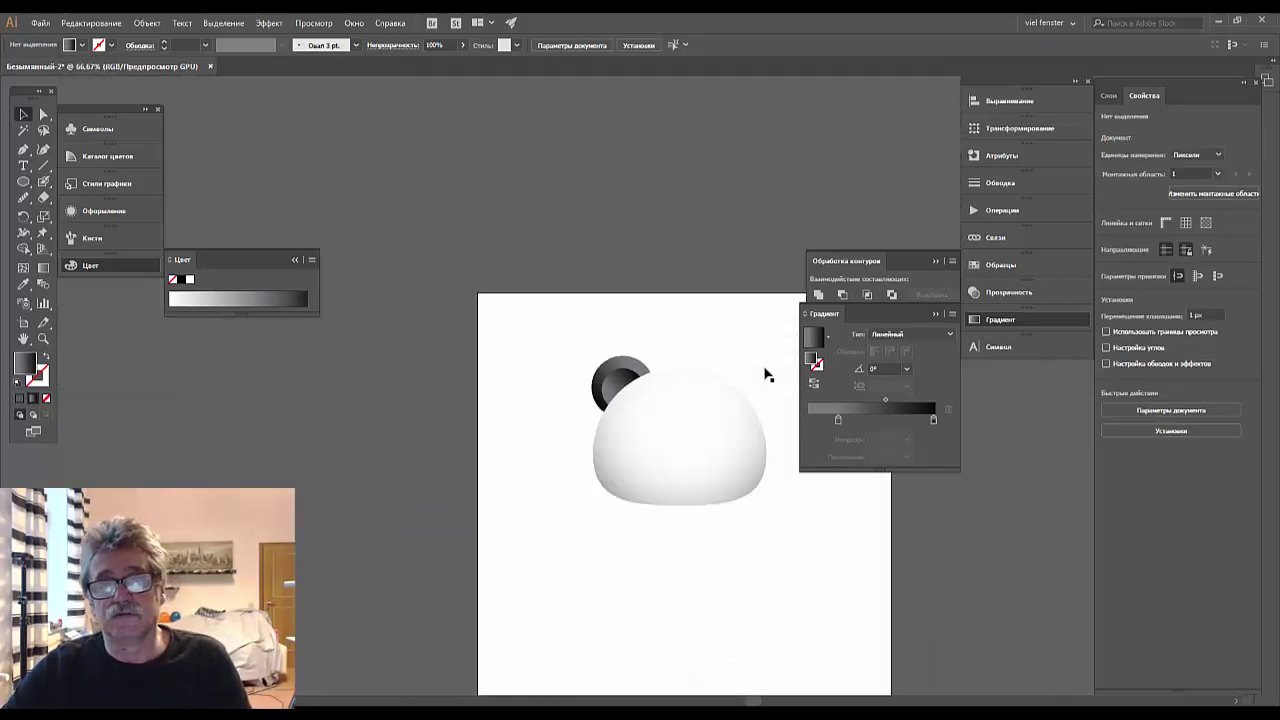
{"action": "key", "text": "ctrl+plus"}
{"action": "key", "text": "ctrl+plus"}
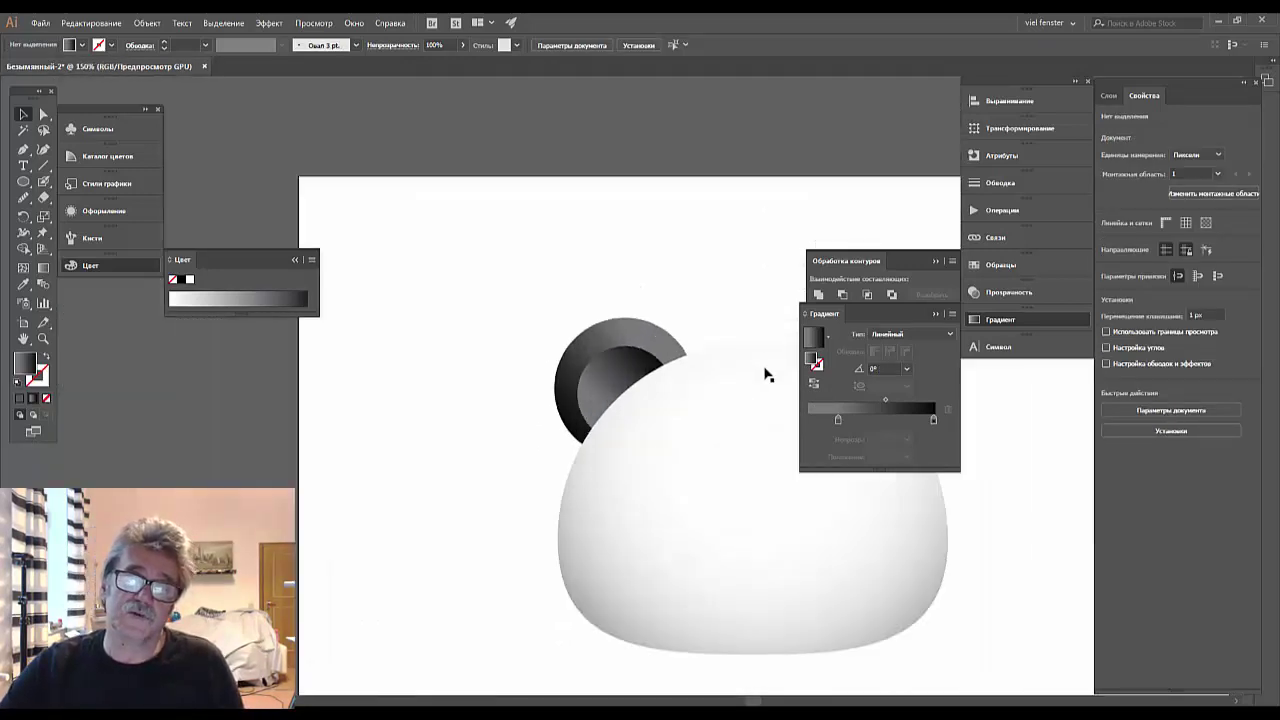
{"action": "key", "text": "ctrl+plus"}
{"action": "key", "text": "ctrl+plus"}
{"action": "key", "text": "ctrl+plus"}
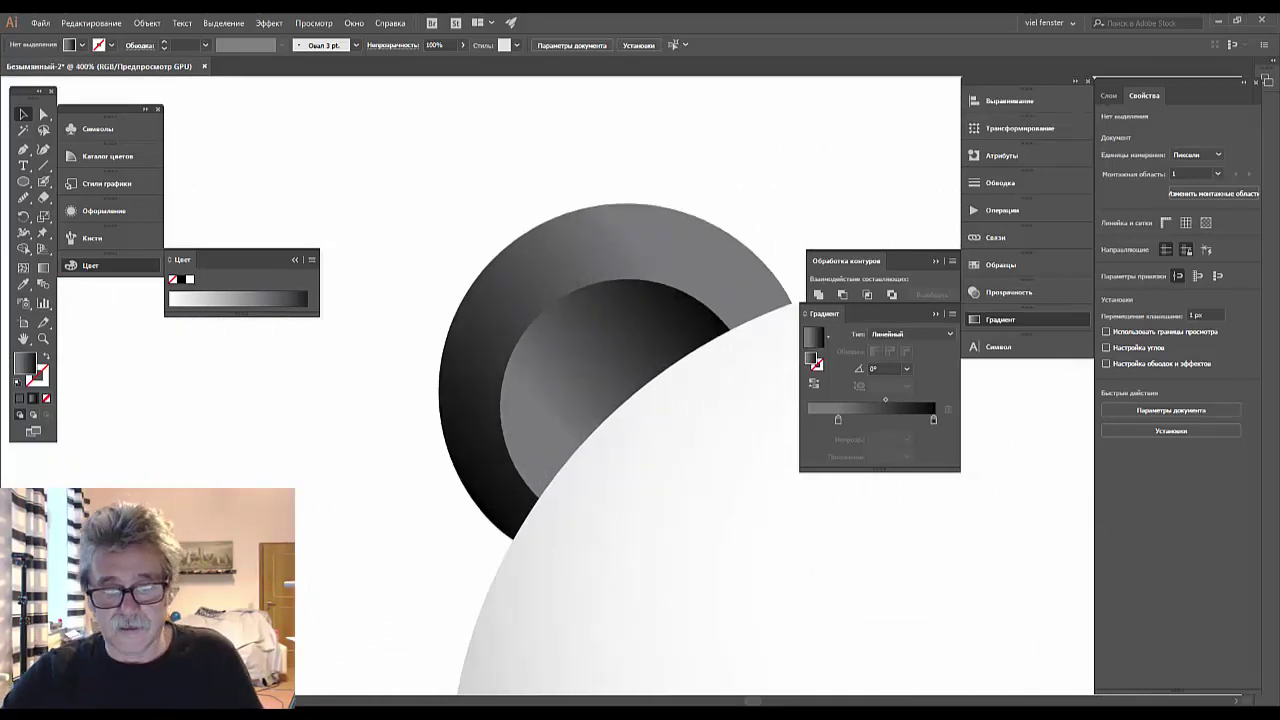
{"action": "key", "text": "ctrl+1"}
{"action": "left_click", "coordinate": [445, 362]}
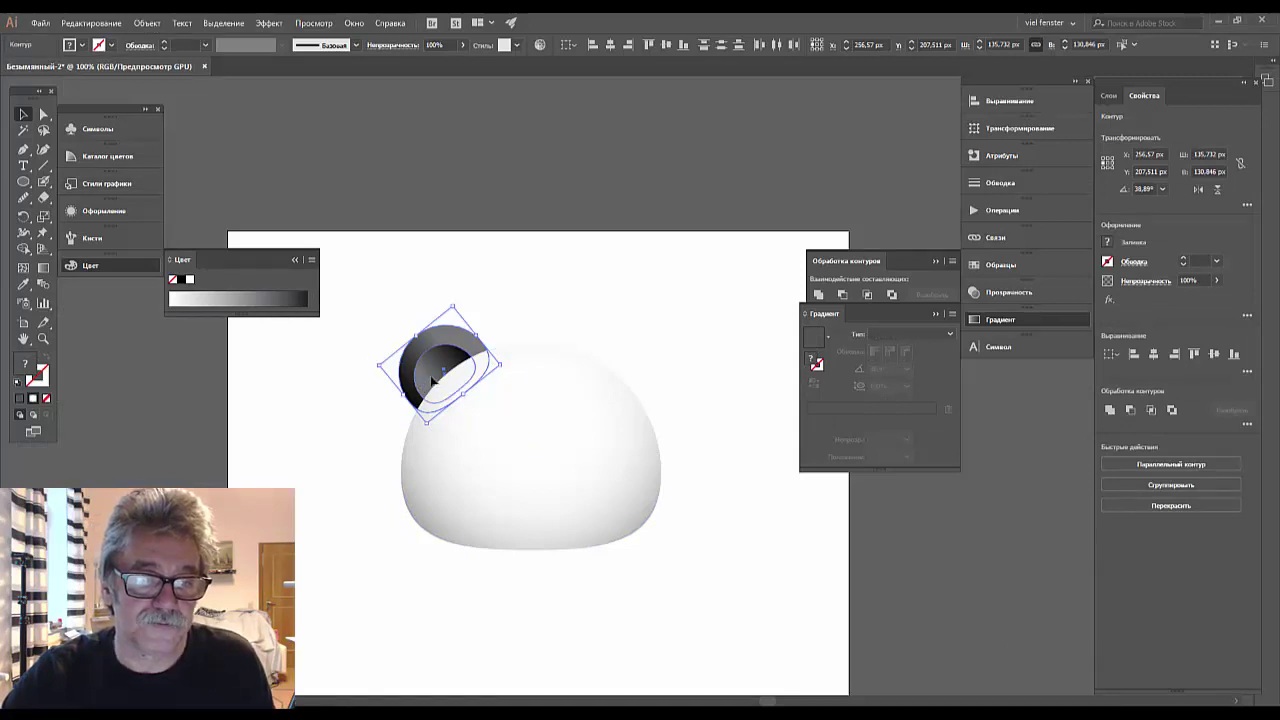
Group the ear's two circles and Alt-drag a copy 310 px right as the second ear.
{"action": "left_click", "coordinate": [138, 23]}
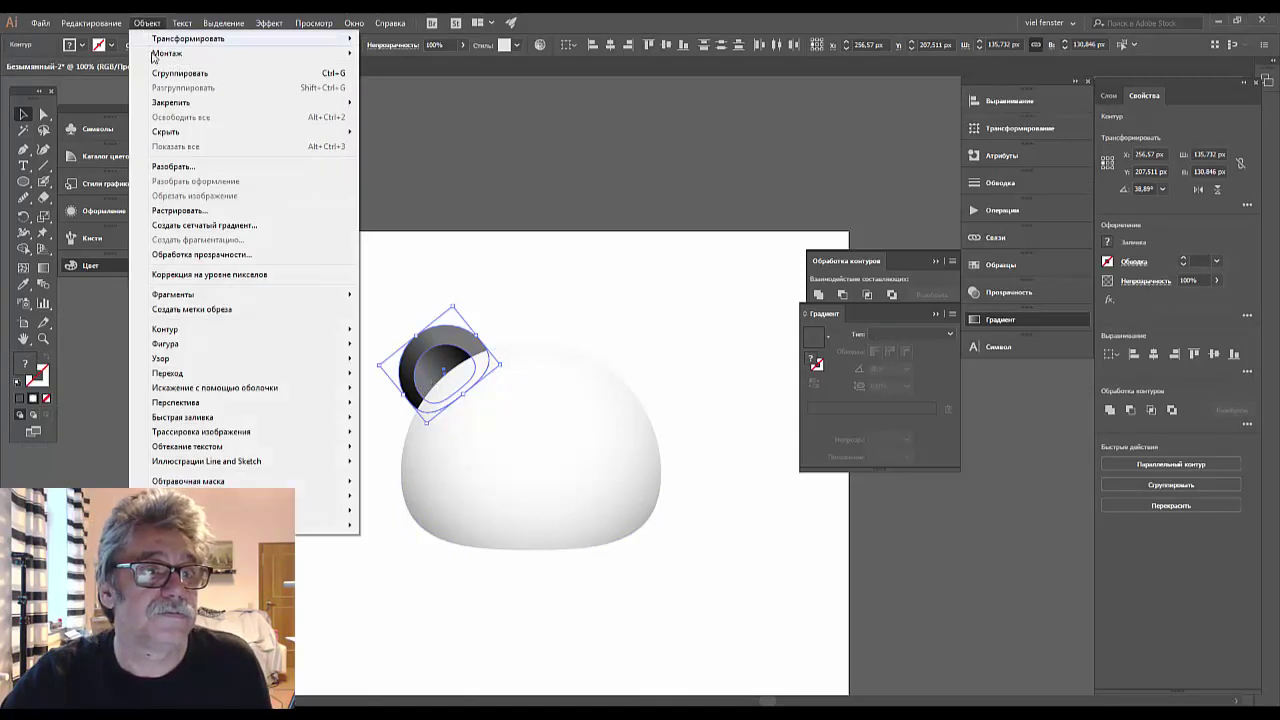
{"action": "left_click", "coordinate": [170, 73]}
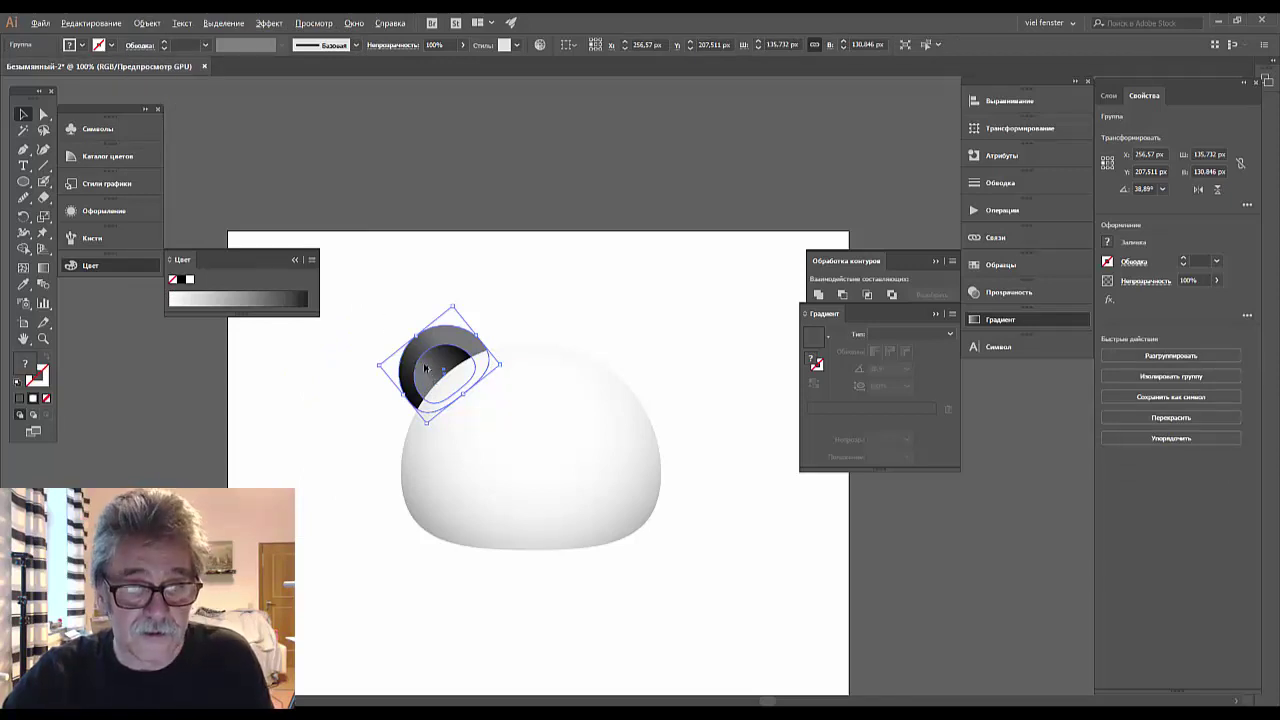
{"action": "left_click_drag", "start_coordinate": [425, 368], "coordinate": [617, 370]}
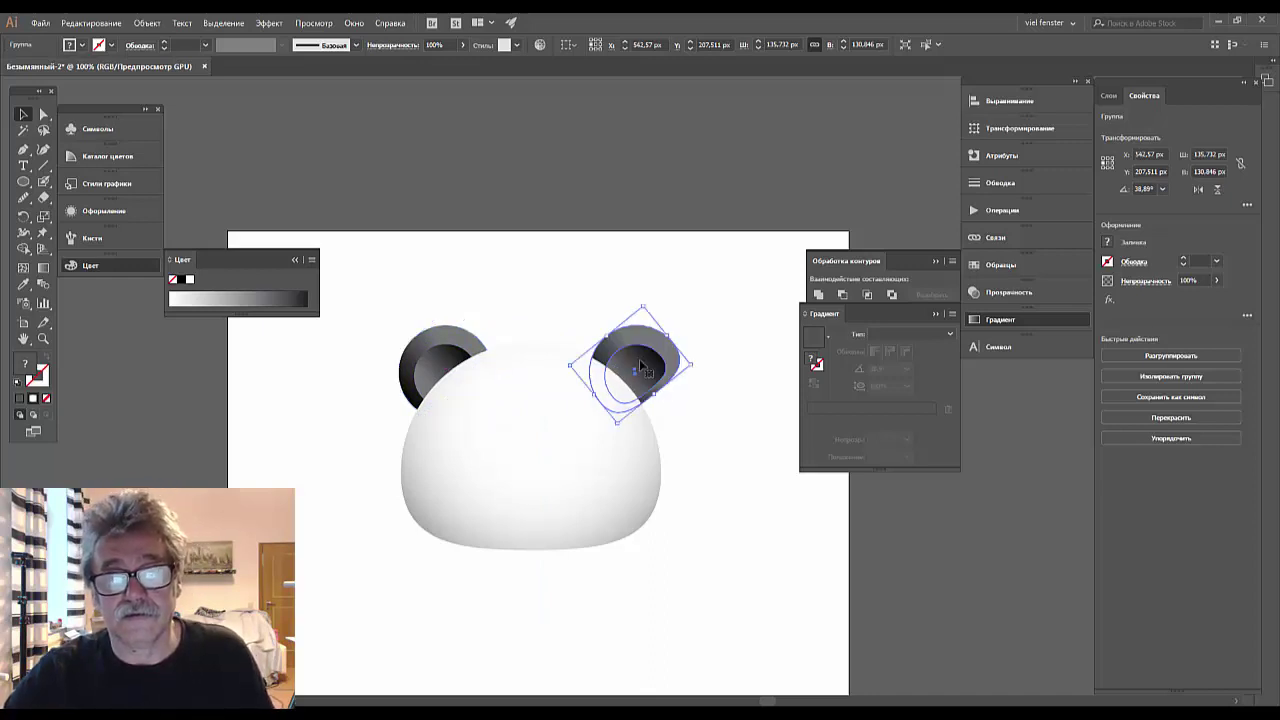
Reflect the copied right ear across the vertical axis, then deselect it.
{"action": "right_click", "coordinate": [640, 362]}
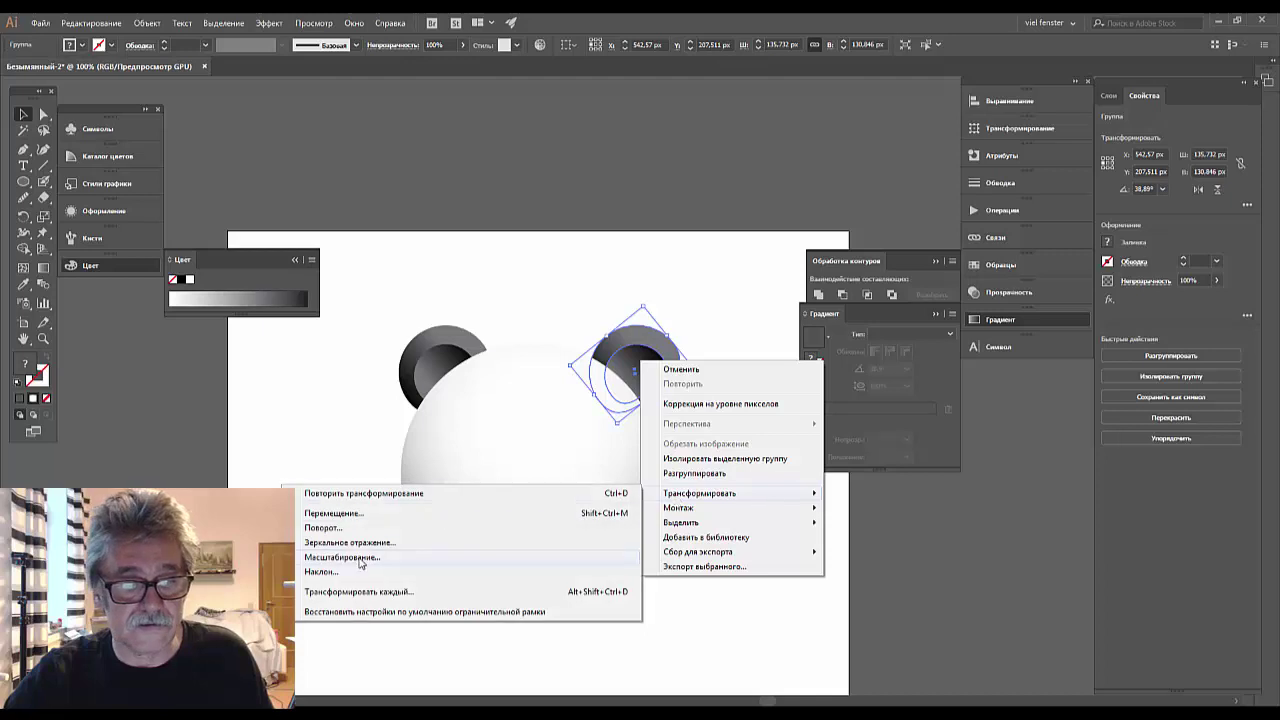
{"action": "left_click", "coordinate": [360, 543]}
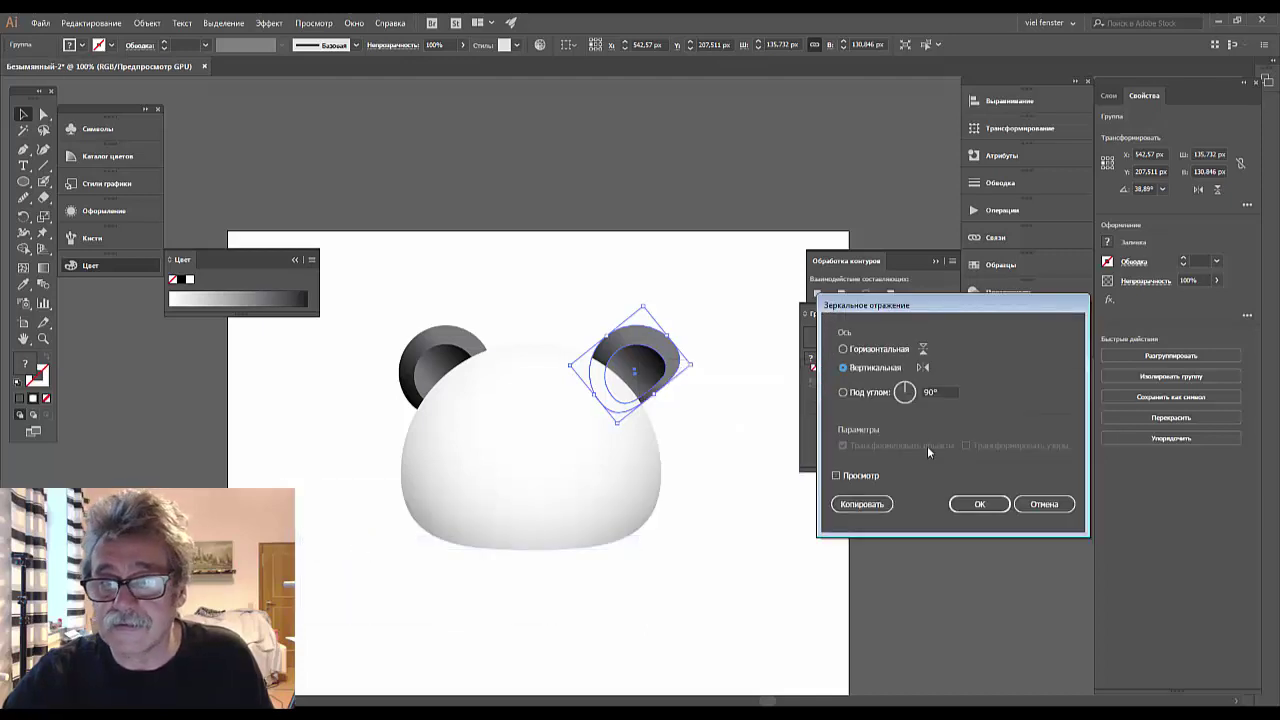
{"action": "left_click", "coordinate": [978, 506]}
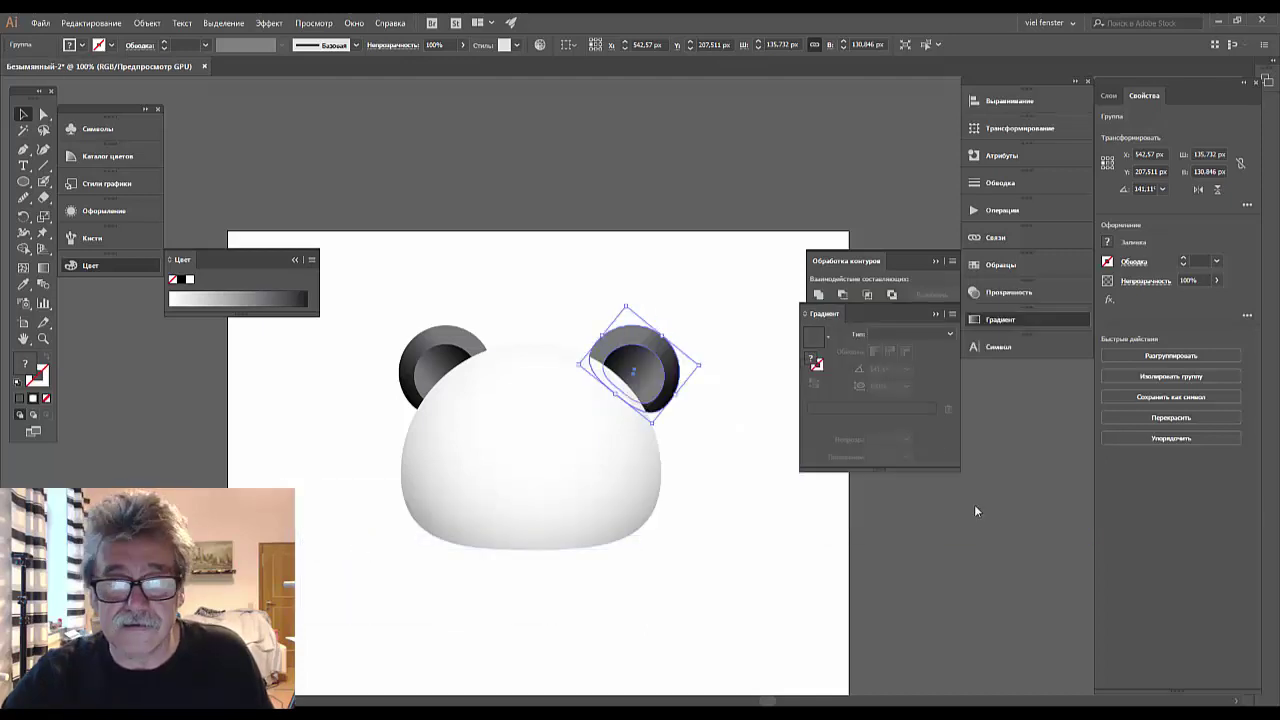
{"action": "key", "text": "ctrl+h"}
{"action": "left_click", "coordinate": [744, 561]}
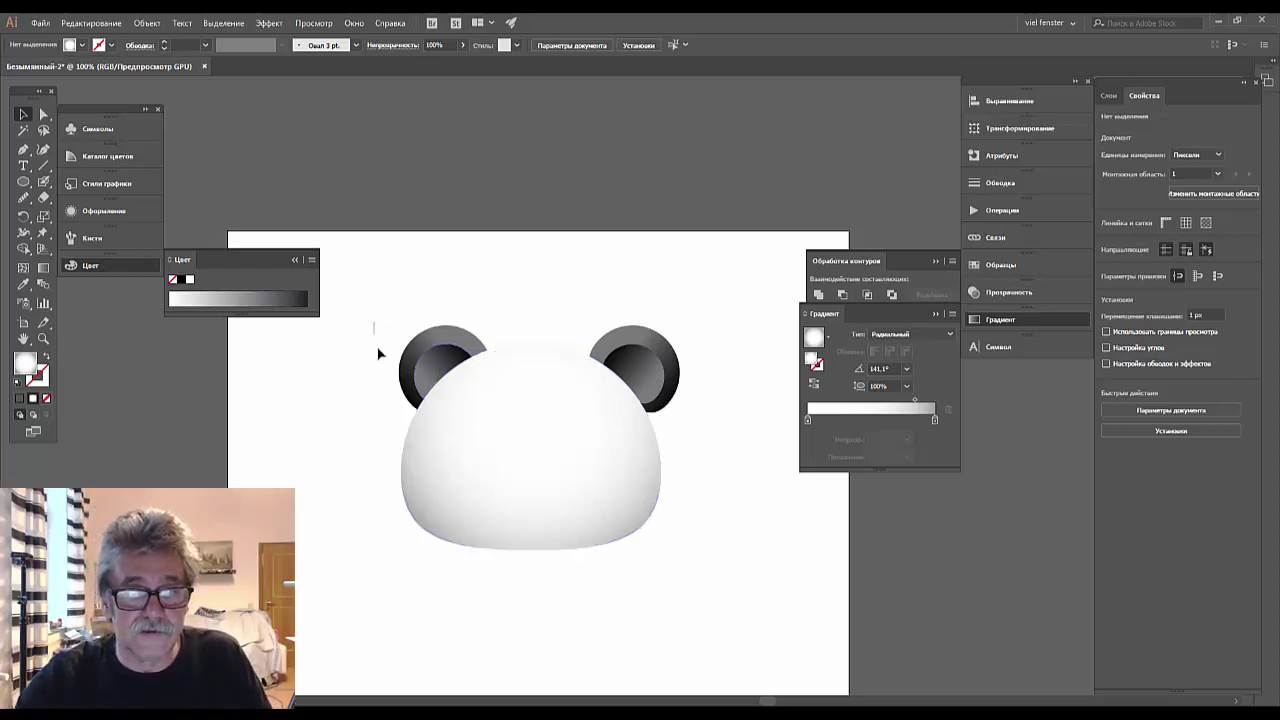
Nudge the left ear group about 12 px left, then select the head shape.
{"action": "left_click", "coordinate": [432, 373]}
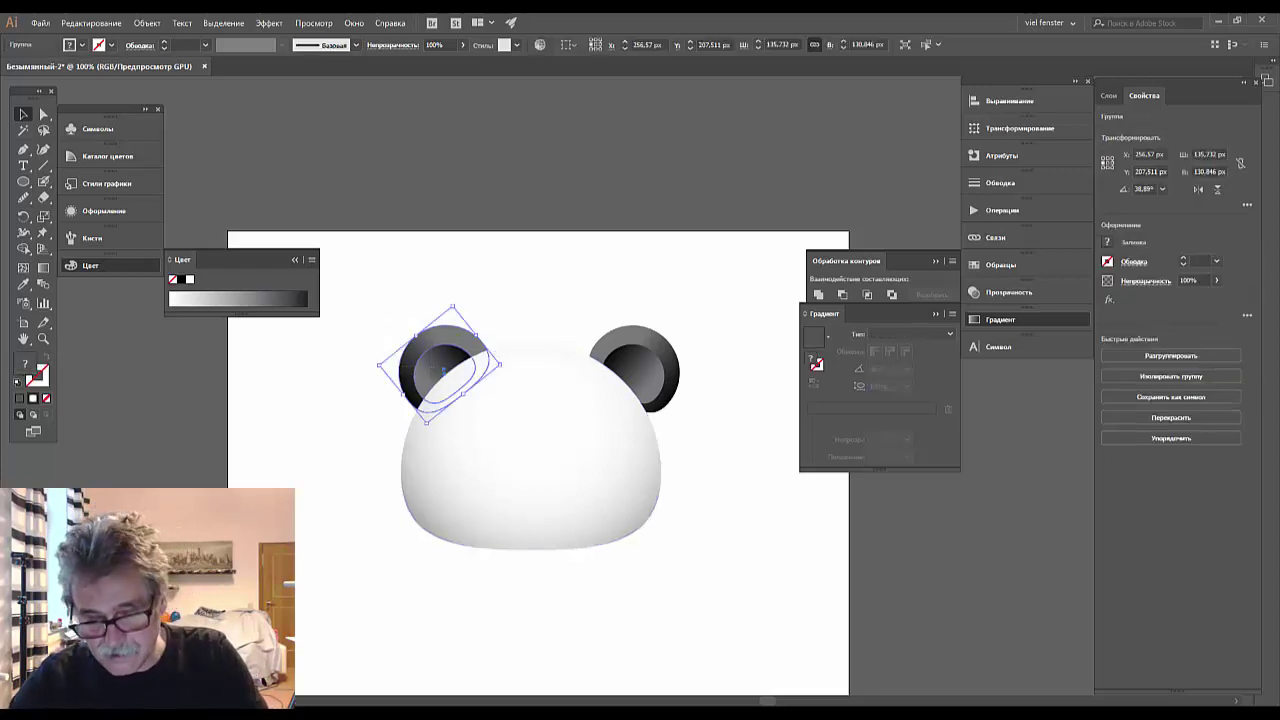
{"action": "key", "text": "Left"}
{"action": "key", "text": "Left"}
{"action": "key", "text": "Left"}
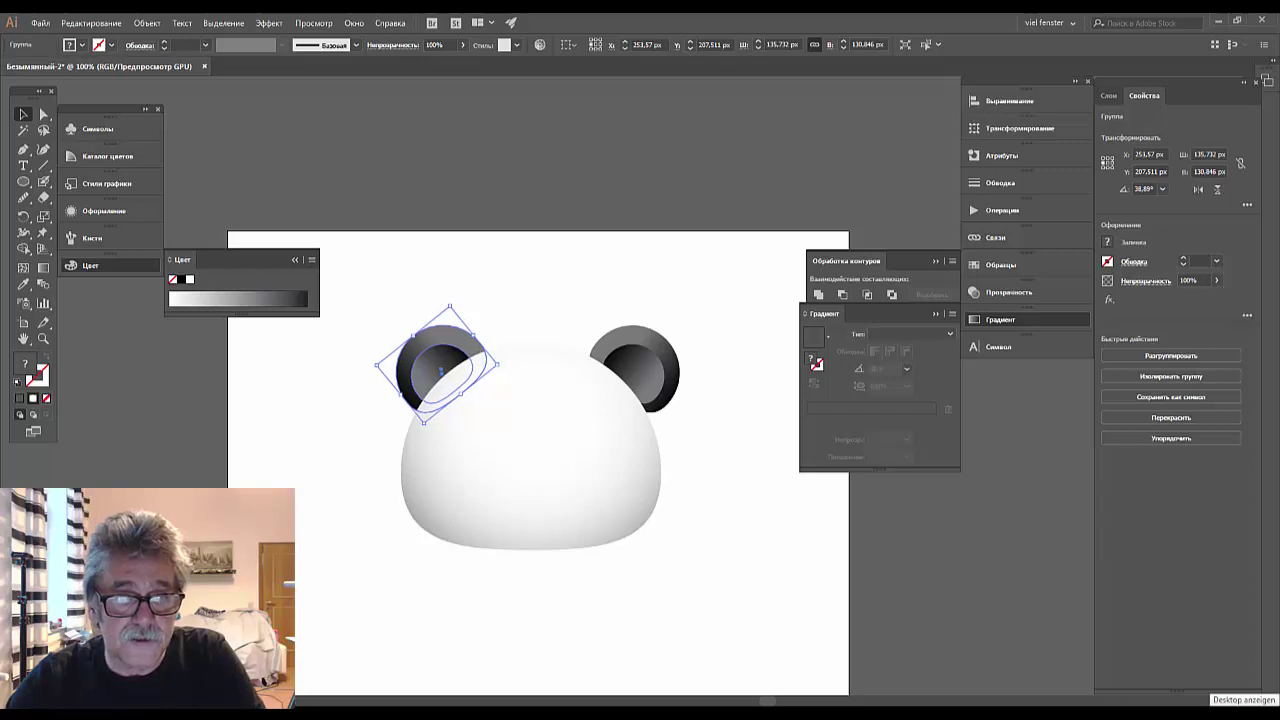
{"action": "key", "text": "Left"}
{"action": "key", "text": "Left"}
{"action": "key", "text": "Left"}
{"action": "key", "text": "Left"}
{"action": "key", "text": "Left"}
{"action": "key", "text": "Left"}
{"action": "key", "text": "Left"}
{"action": "key", "text": "Left"}
{"action": "key", "text": "Left"}
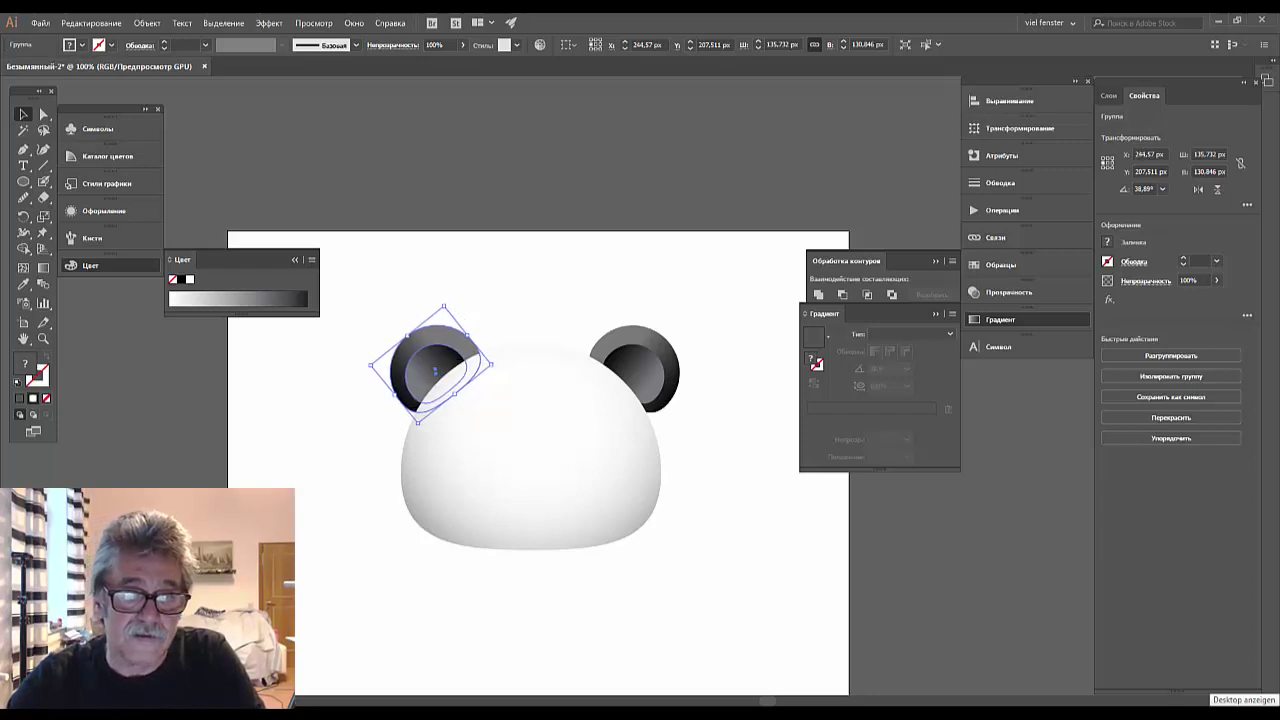
{"action": "key", "text": "Left"}
{"action": "key", "text": "Left"}
{"action": "key", "text": "Left"}
{"action": "key", "text": "Left"}
{"action": "key", "text": "Left"}
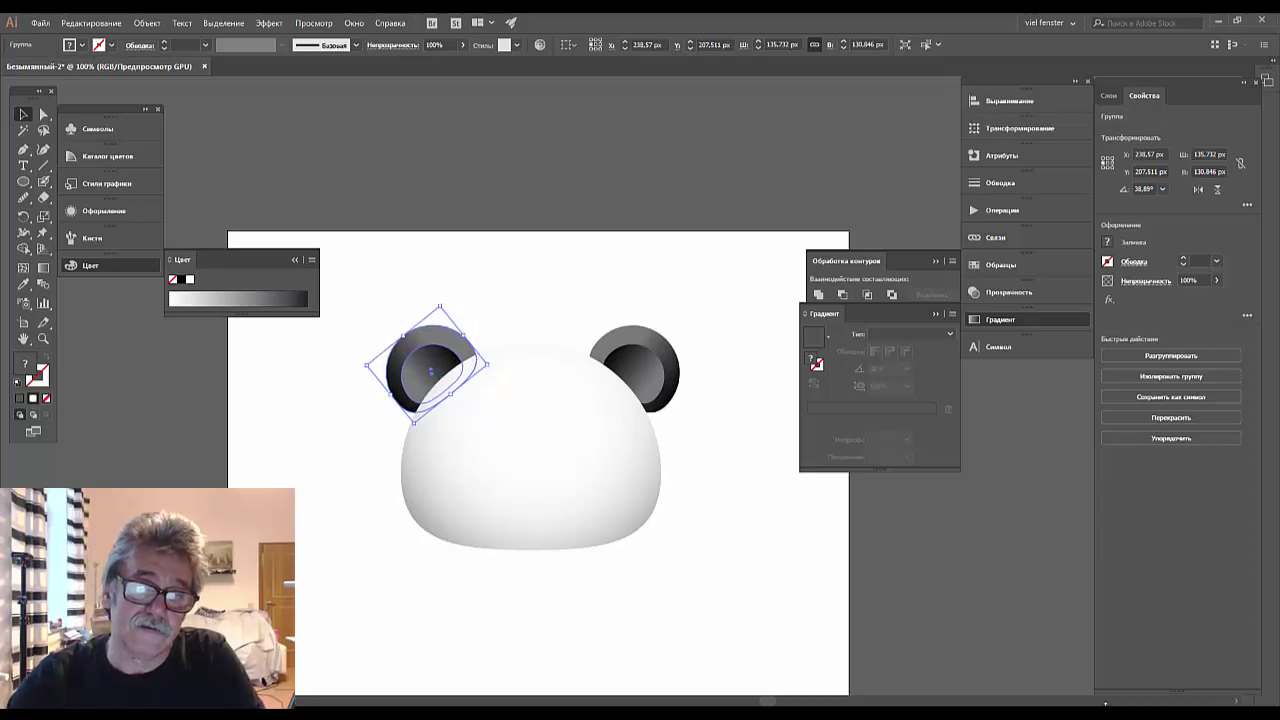
{"action": "left_click", "coordinate": [757, 533]}
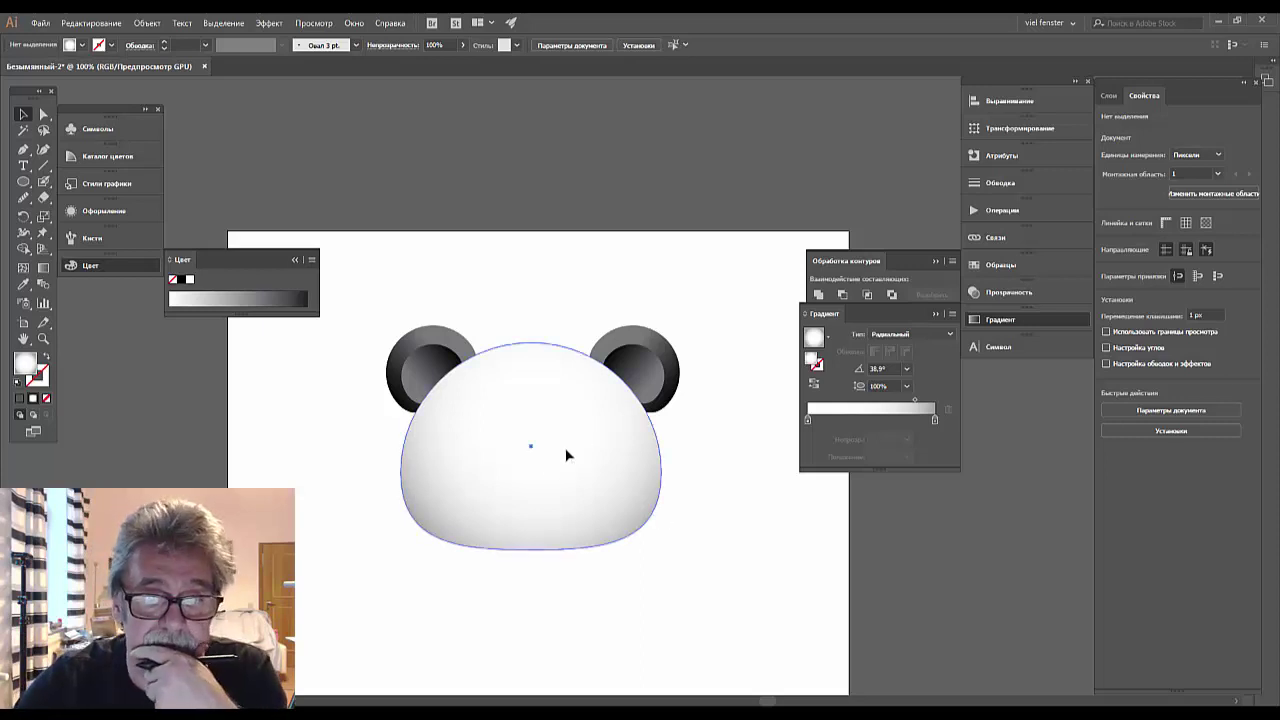
{"action": "left_click", "coordinate": [517, 428]}
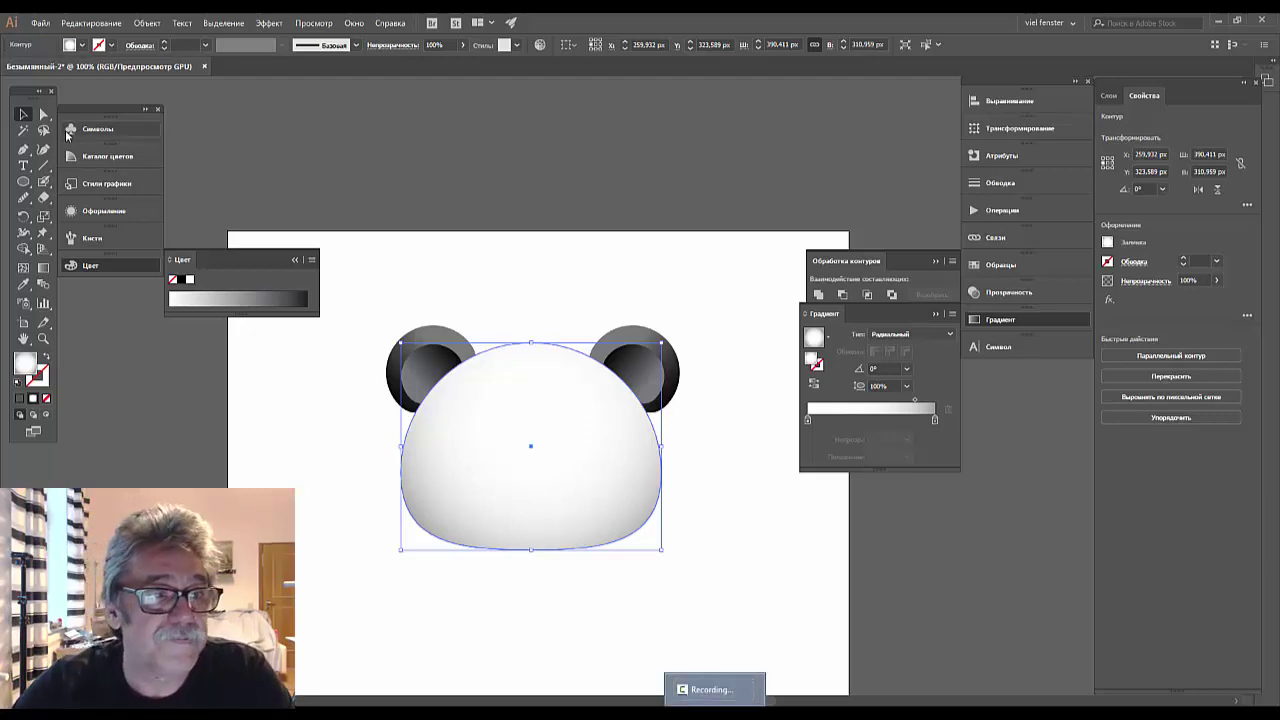
Draw a circle on the head's left and eyedrop the ear's dark gradient onto it.
{"action": "left_click", "coordinate": [24, 182]}
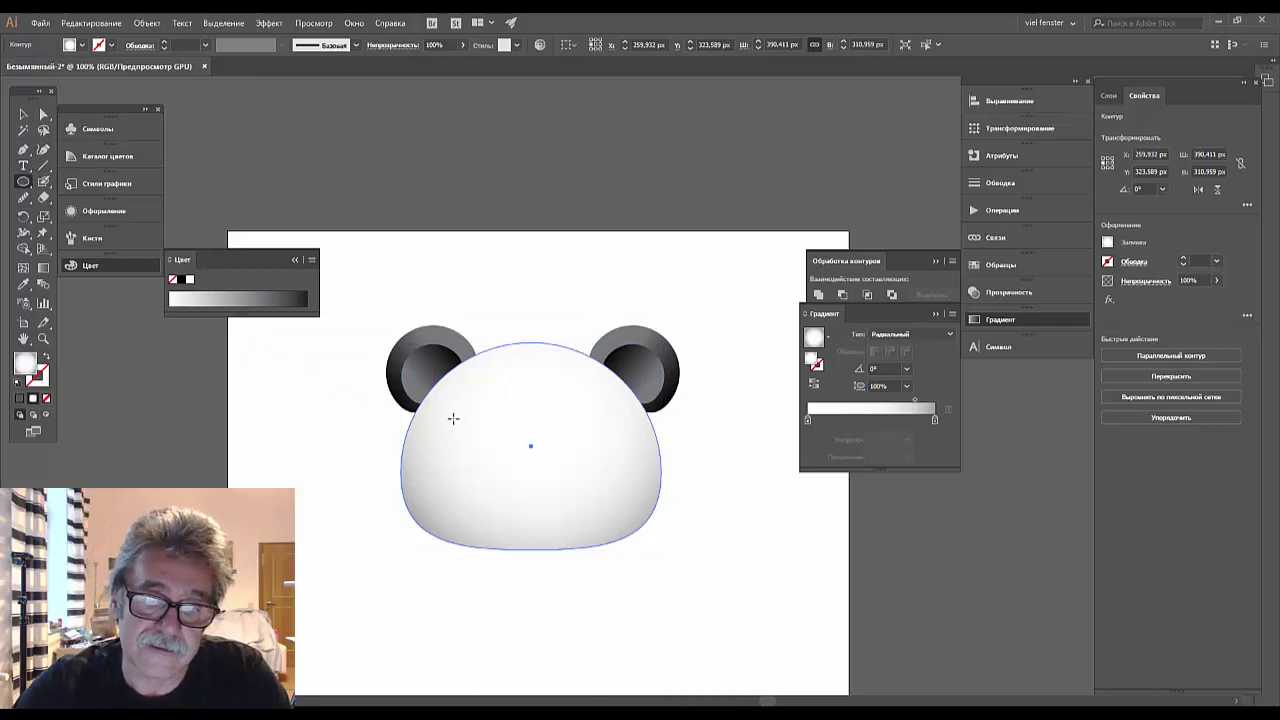
{"action": "mouse_move", "coordinate": [453, 418]}
{"action": "left_mouse_down"}
{"action": "mouse_move", "coordinate": [537, 499]}
{"action": "mouse_move", "coordinate": [519, 476]}
{"action": "mouse_move", "coordinate": [524, 485]}
{"action": "left_mouse_up"}
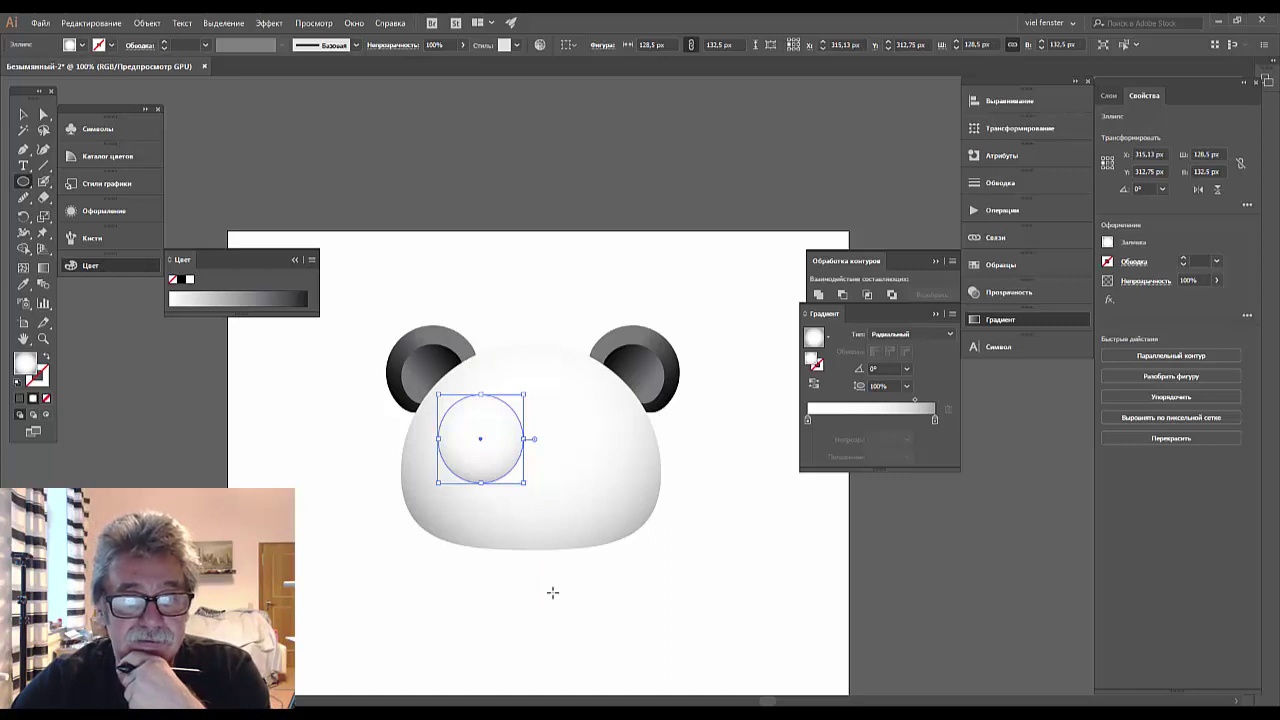
{"action": "left_click", "coordinate": [29, 284]}
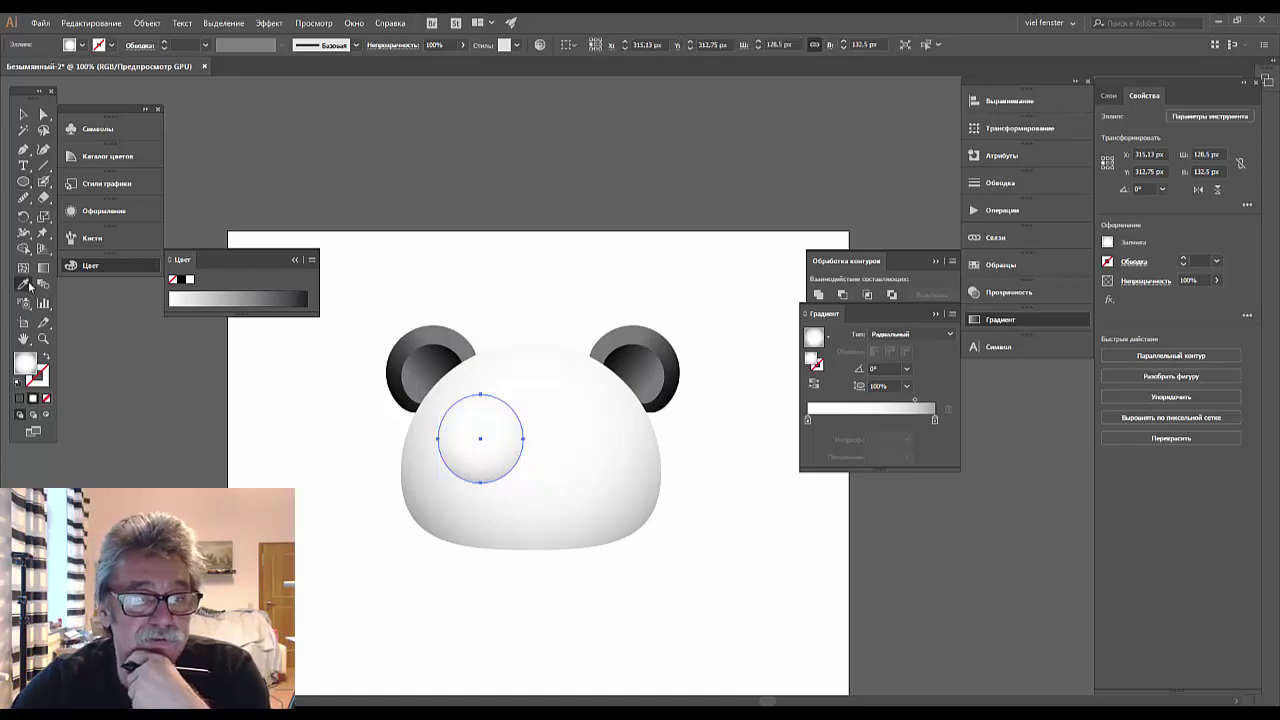
{"action": "left_click", "coordinate": [420, 358]}
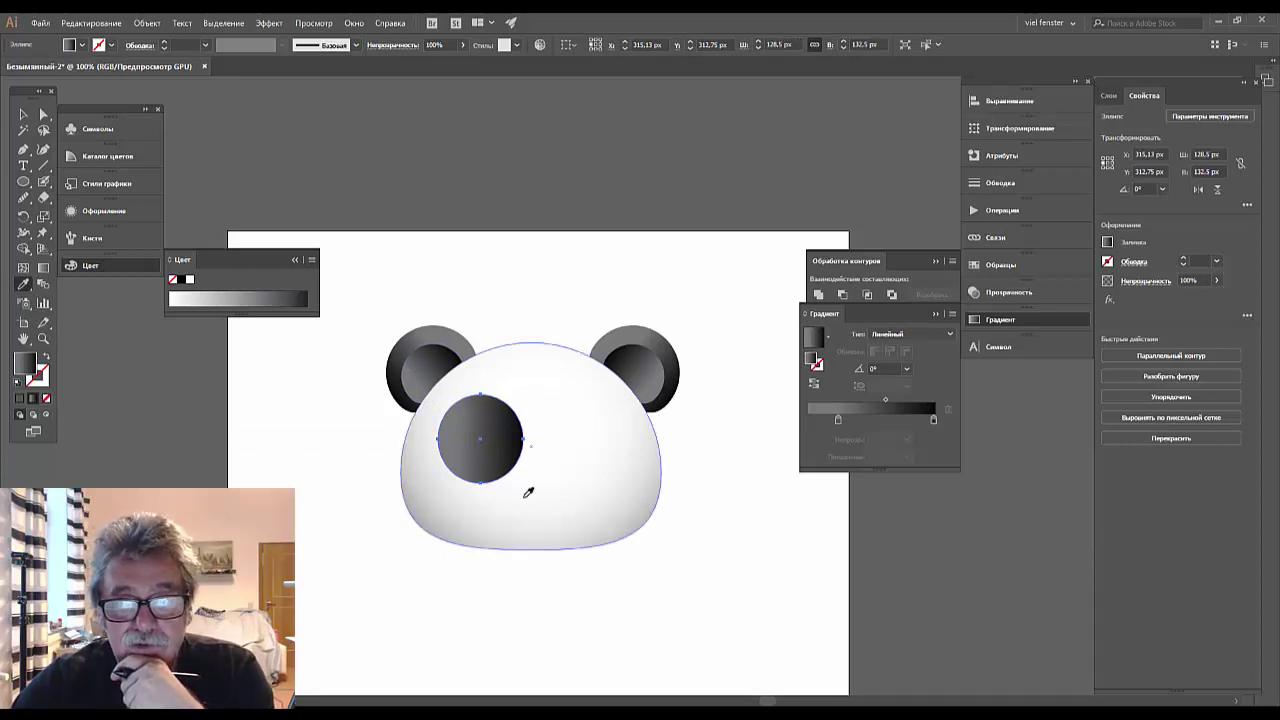
Try radial and reversed gradients on the eye circle, then return it to linear.
{"action": "left_click", "coordinate": [948, 335]}
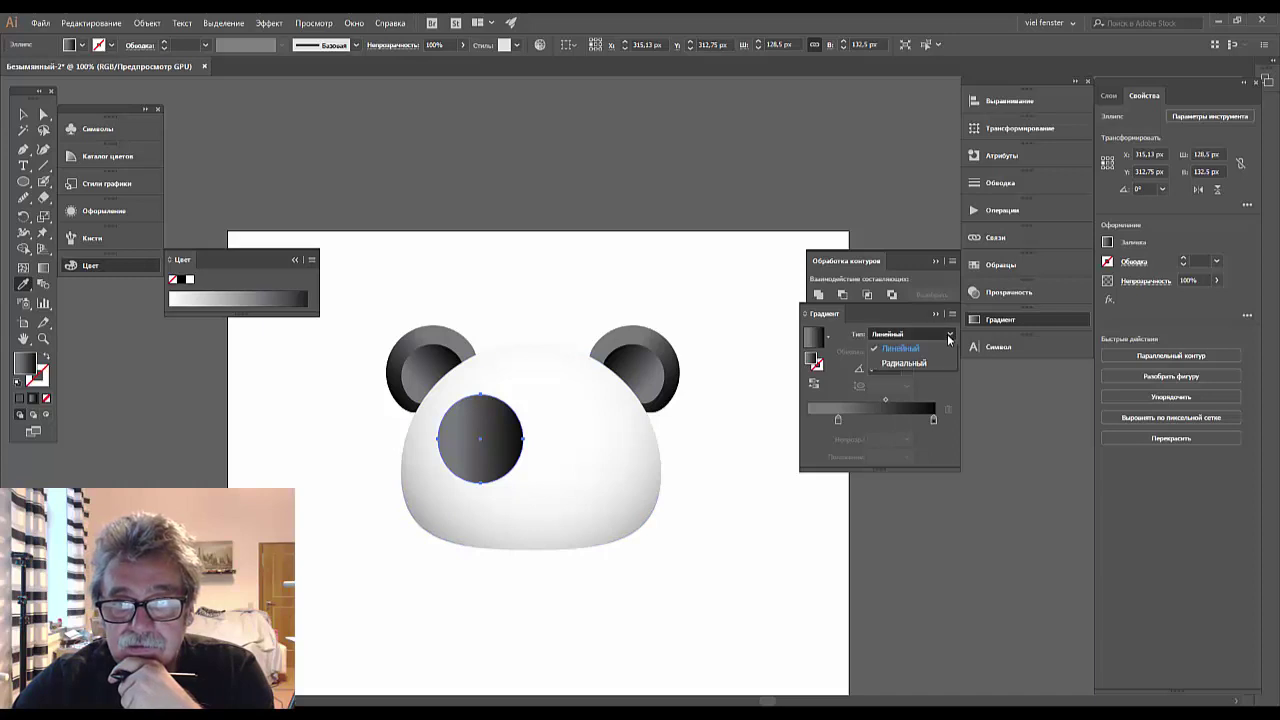
{"action": "left_click", "coordinate": [915, 364]}
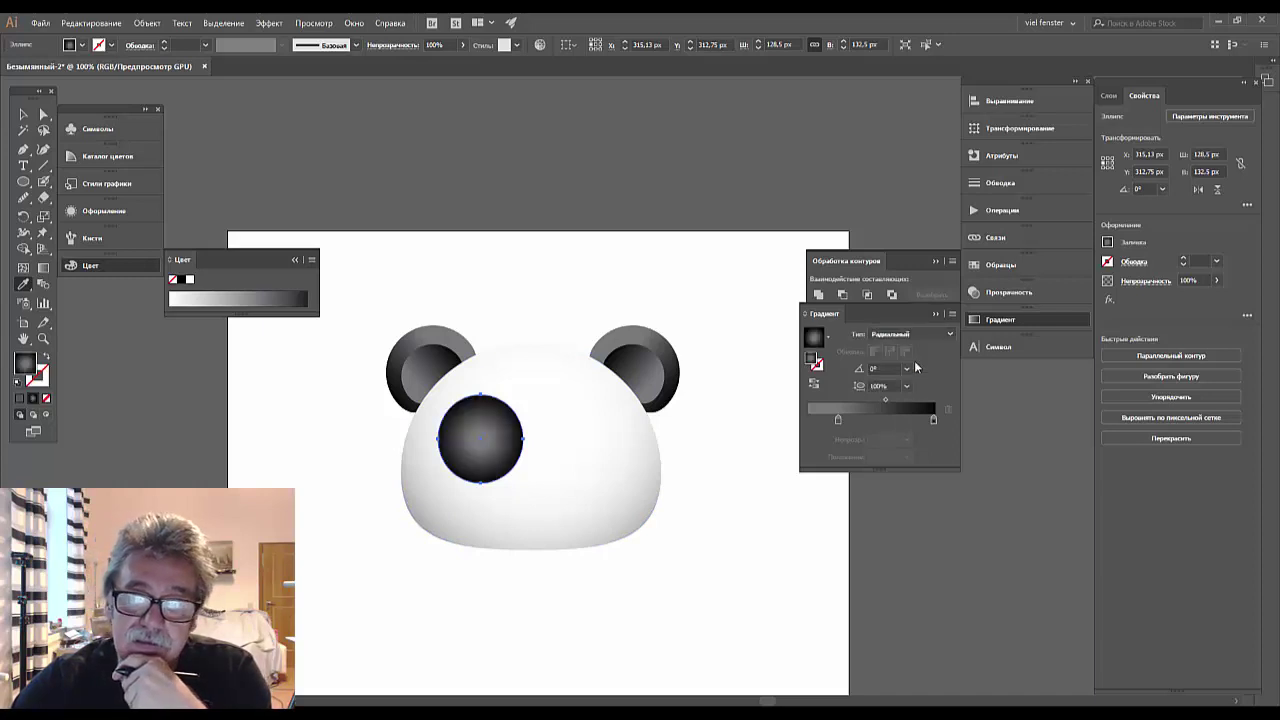
{"action": "left_click", "coordinate": [816, 386]}
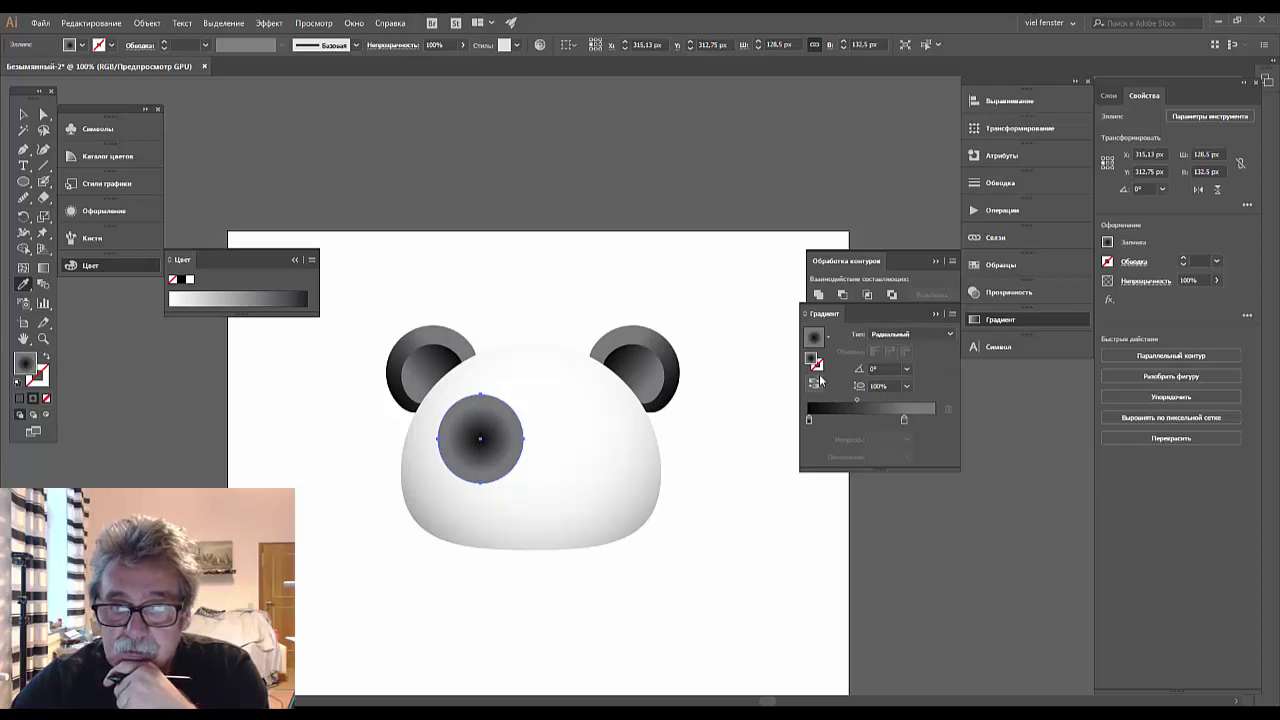
{"action": "left_click", "coordinate": [816, 386]}
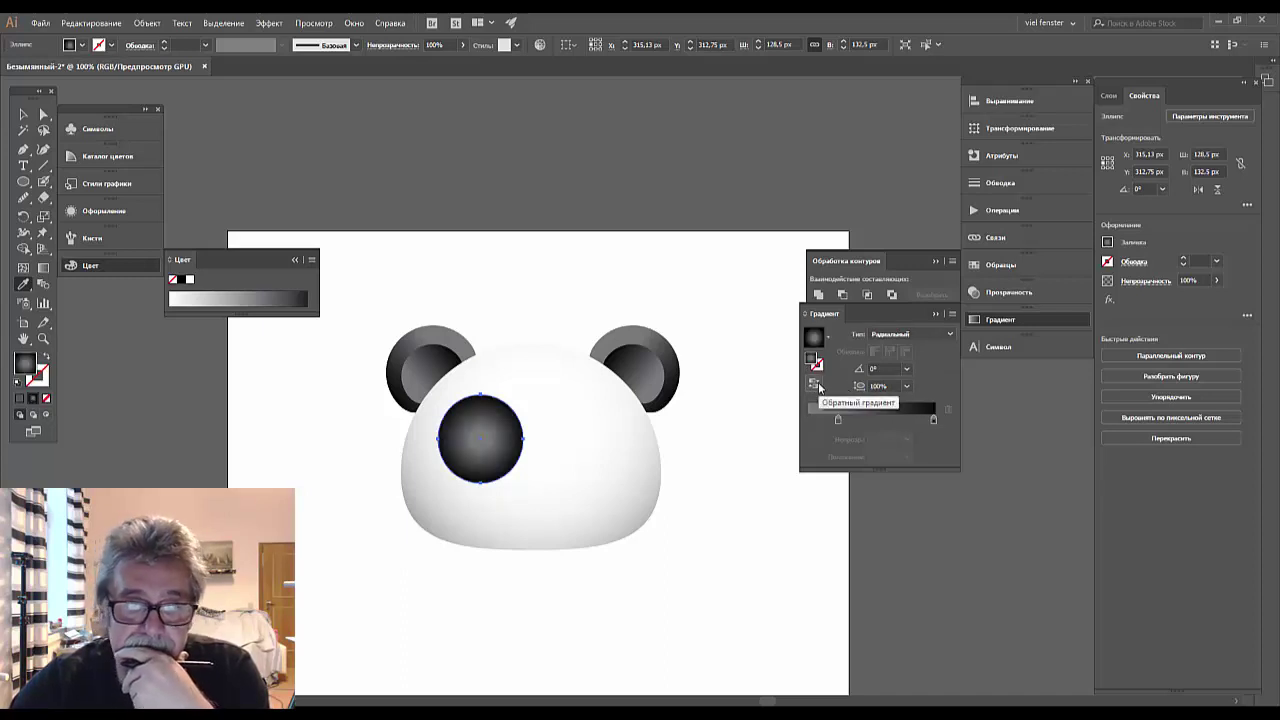
{"action": "left_click", "coordinate": [606, 466], "text": "ctrl"}
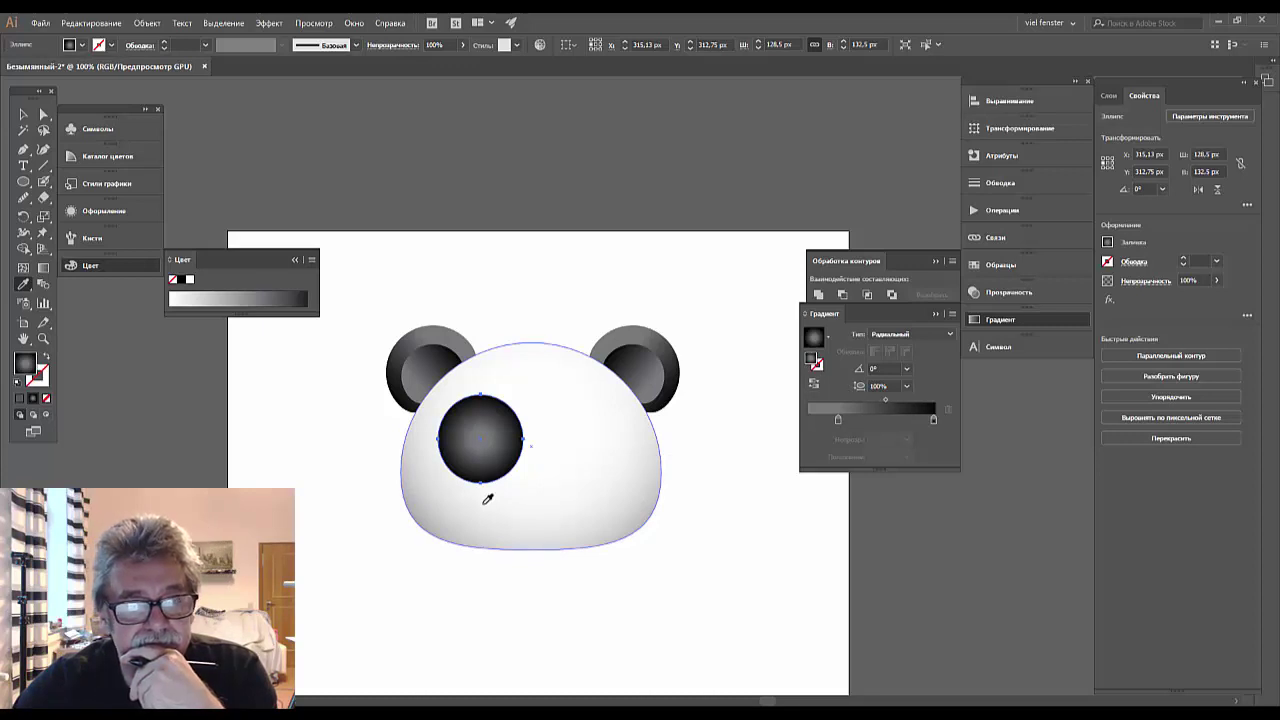
{"action": "left_click", "coordinate": [488, 499], "text": "ctrl+shift"}
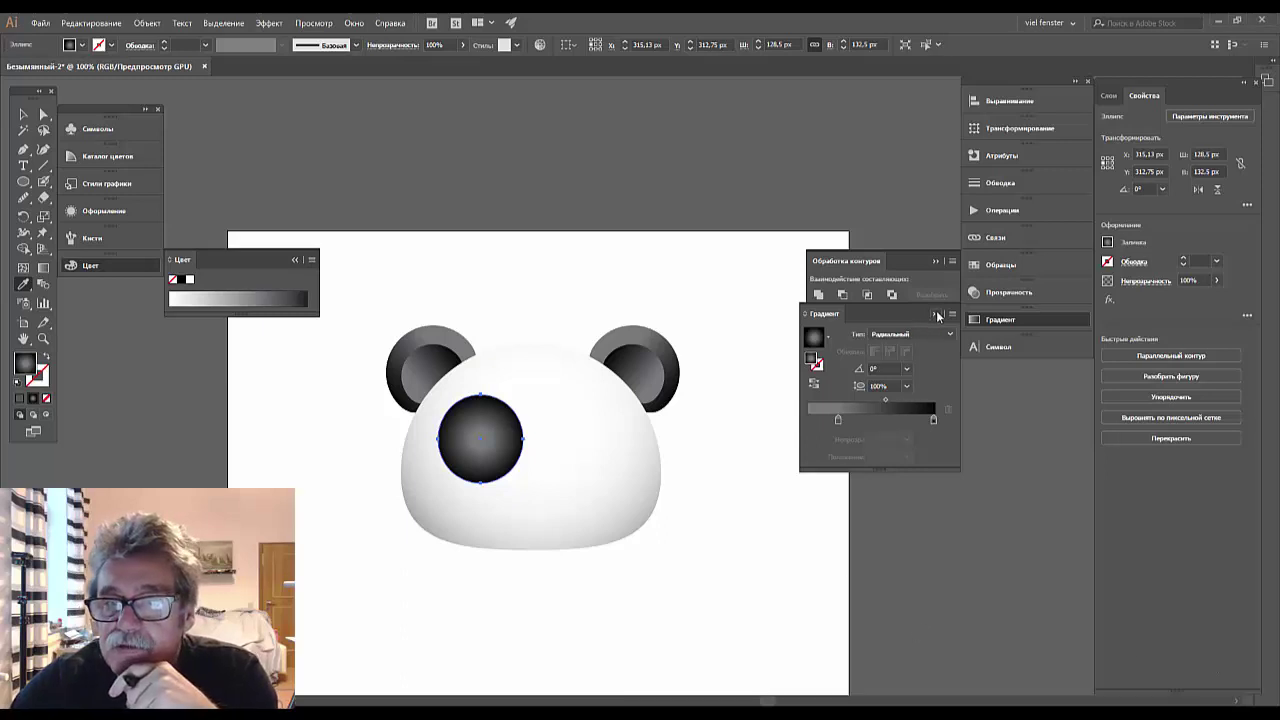
{"action": "left_click", "coordinate": [948, 335]}
{"action": "left_click", "coordinate": [902, 348]}
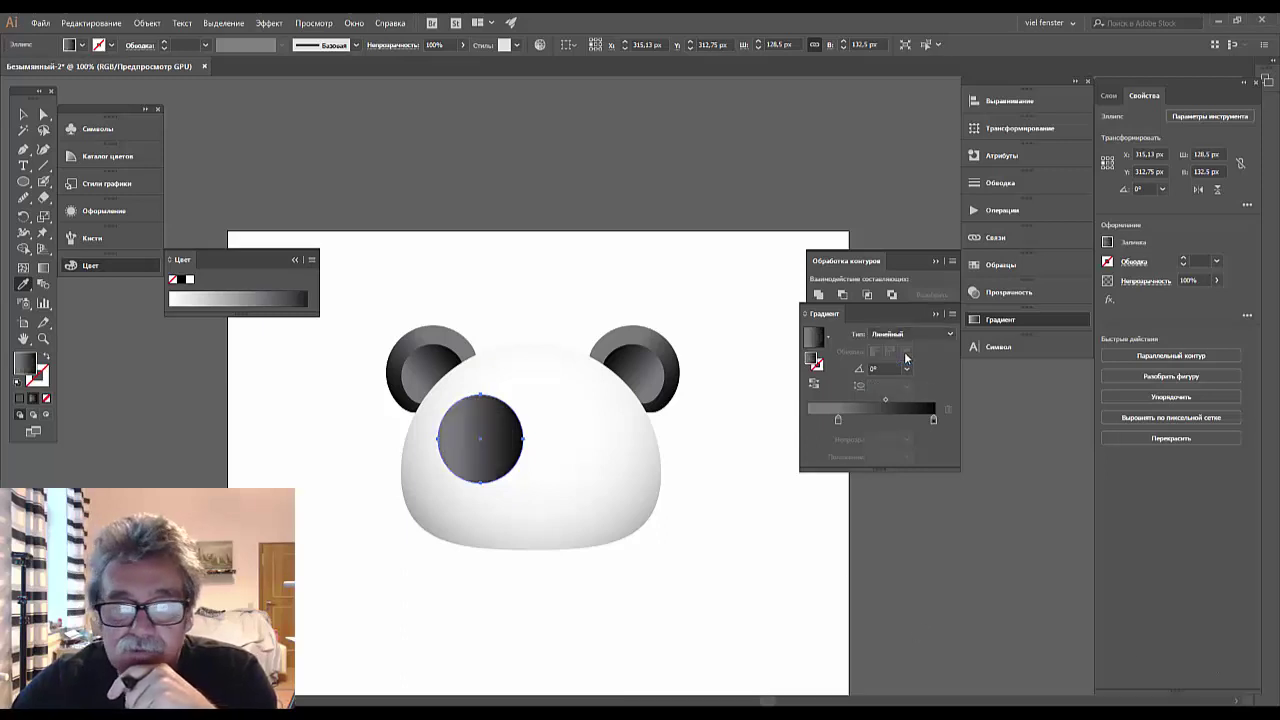
Drag the eye's gradient to run vertically, dark at top to lighter grey below.
{"action": "left_click", "coordinate": [43, 269]}
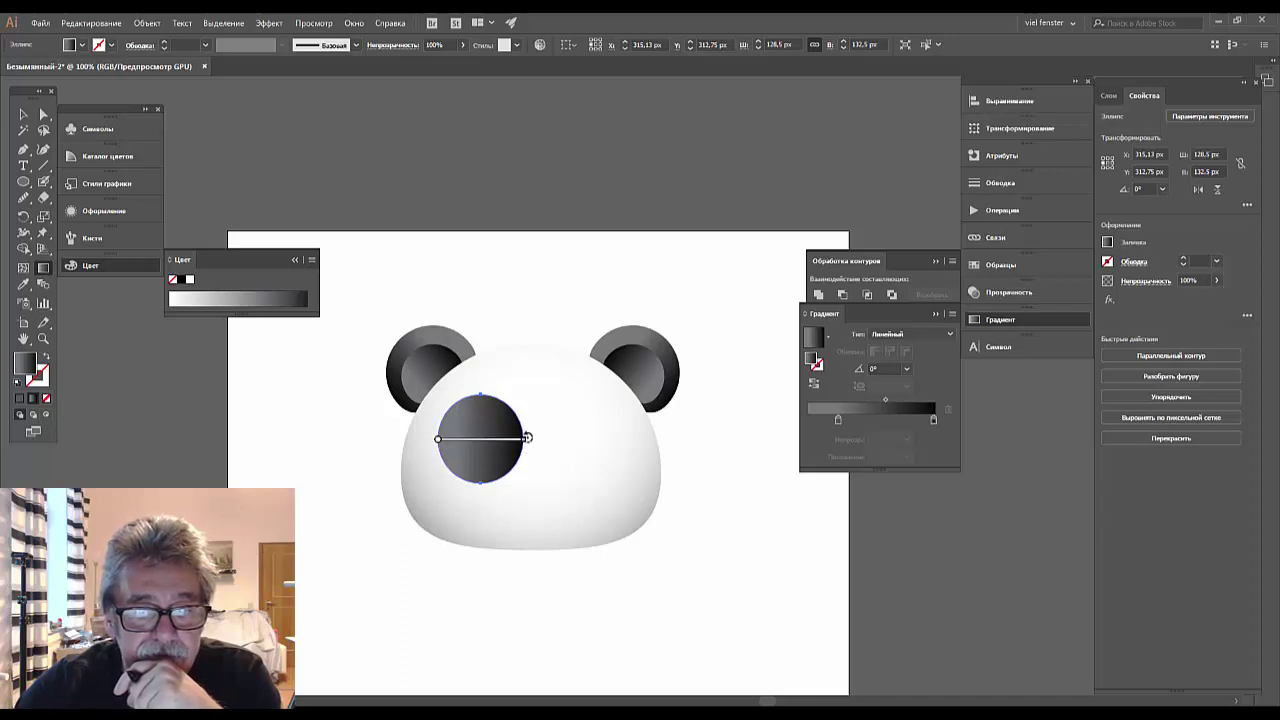
{"action": "mouse_move", "coordinate": [527, 437]}
{"action": "left_mouse_down"}
{"action": "mouse_move", "coordinate": [435, 351]}
{"action": "mouse_move", "coordinate": [480, 353]}
{"action": "left_mouse_up"}
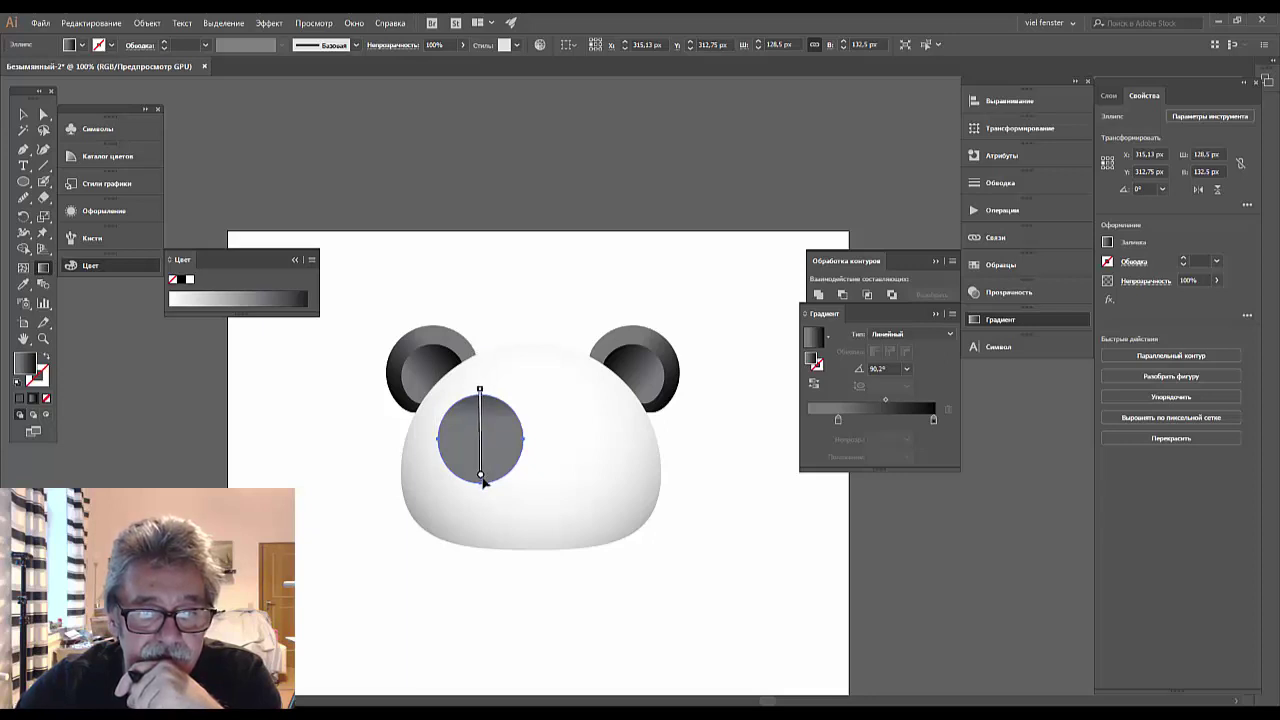
{"action": "left_click_drag", "start_coordinate": [482, 480], "coordinate": [480, 502]}
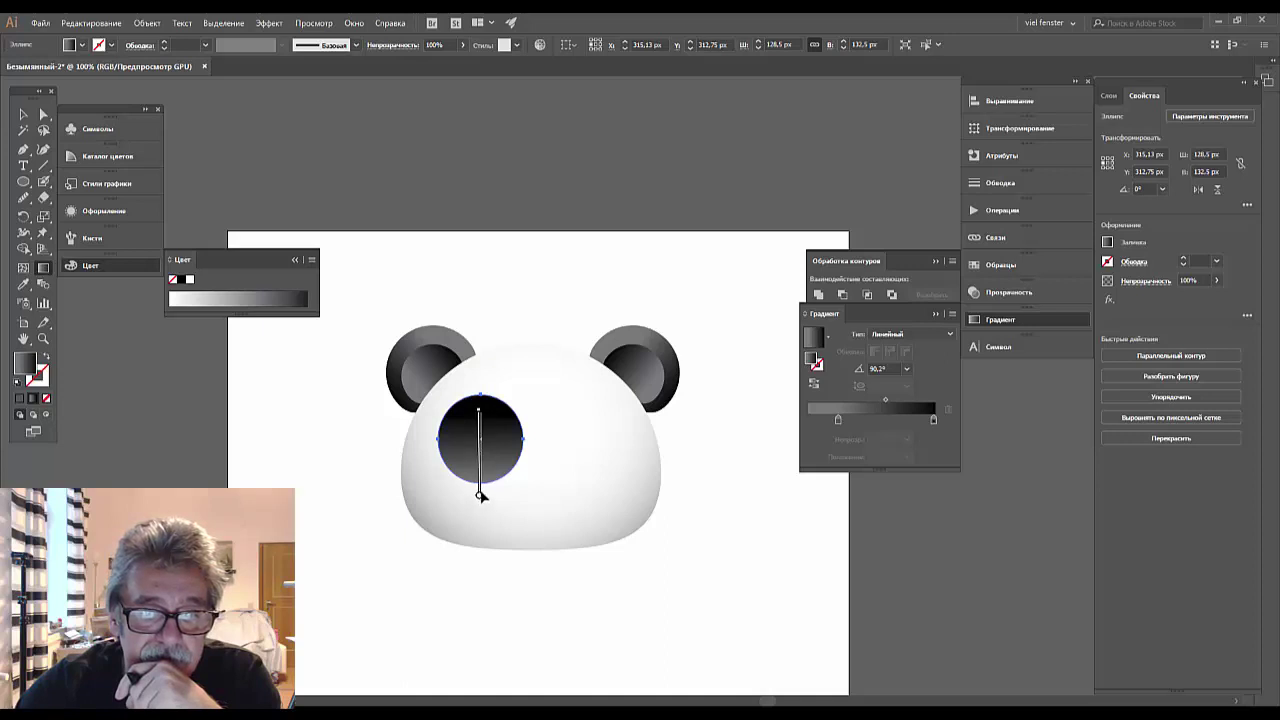
{"action": "left_click", "coordinate": [481, 495]}
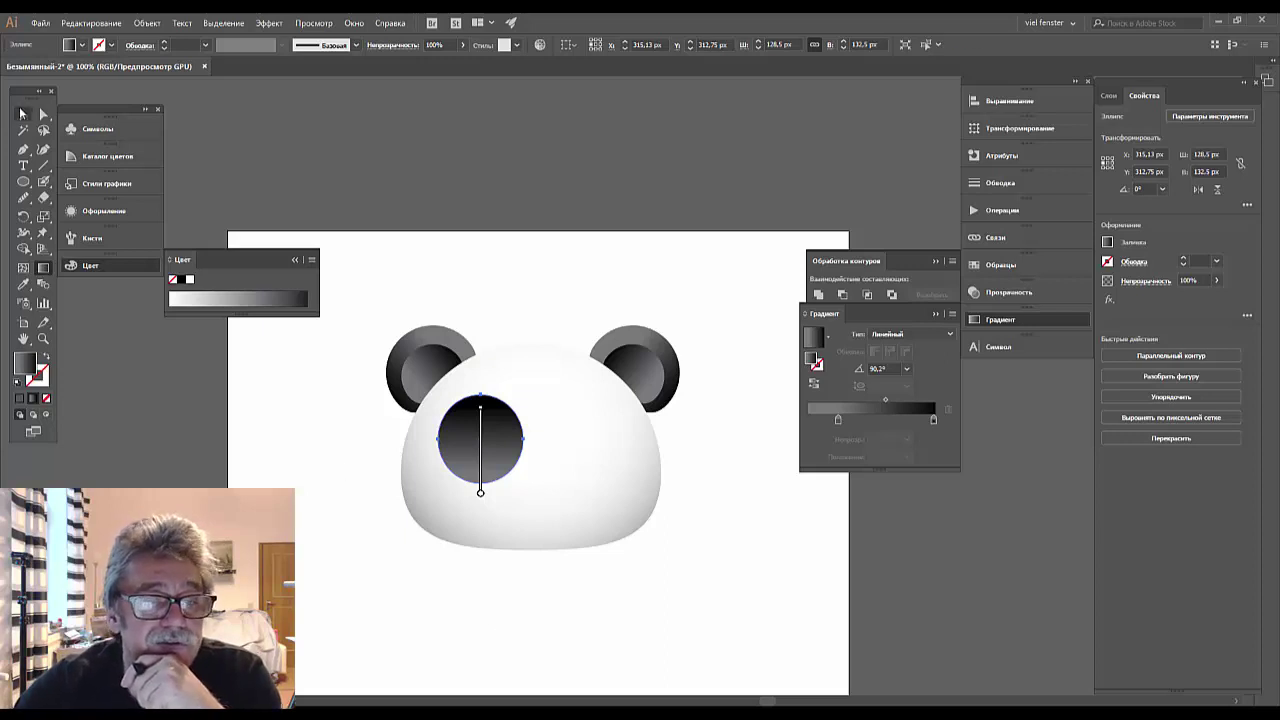
{"action": "left_click", "coordinate": [22, 114]}
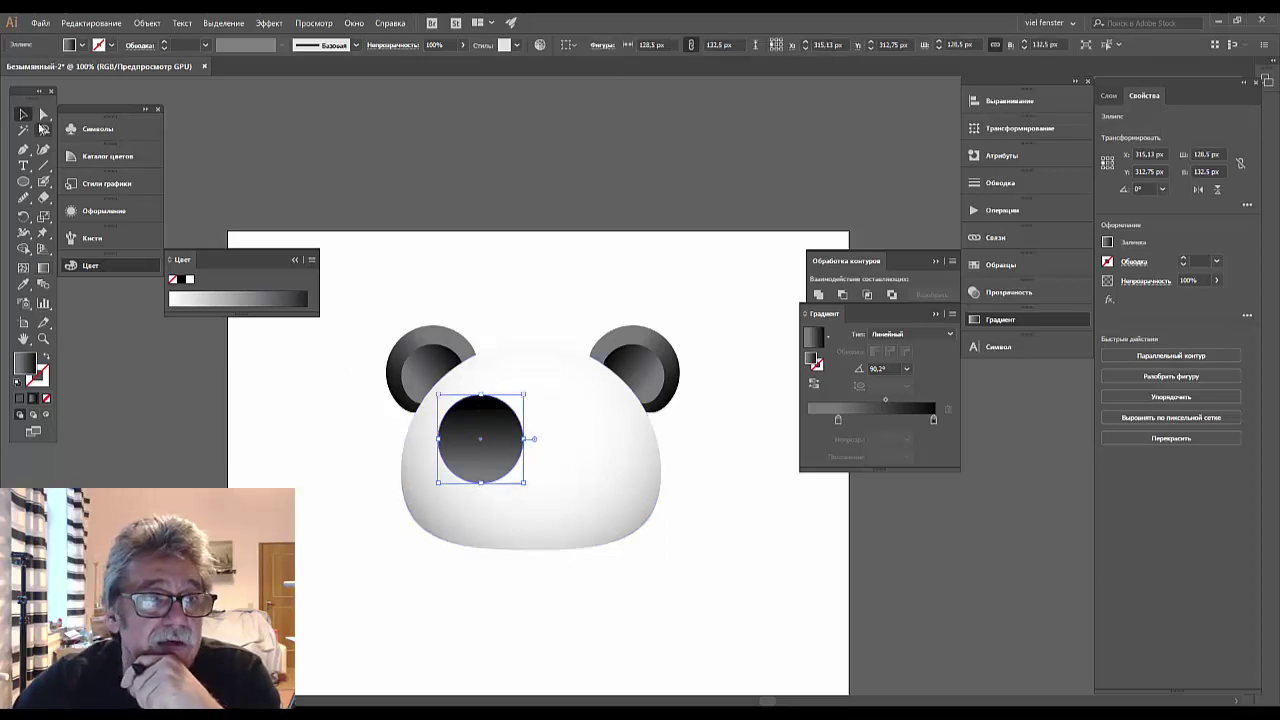
Drag the eye's bottom, right and left anchors into a lopsided egg shape.
{"action": "left_click", "coordinate": [43, 116]}
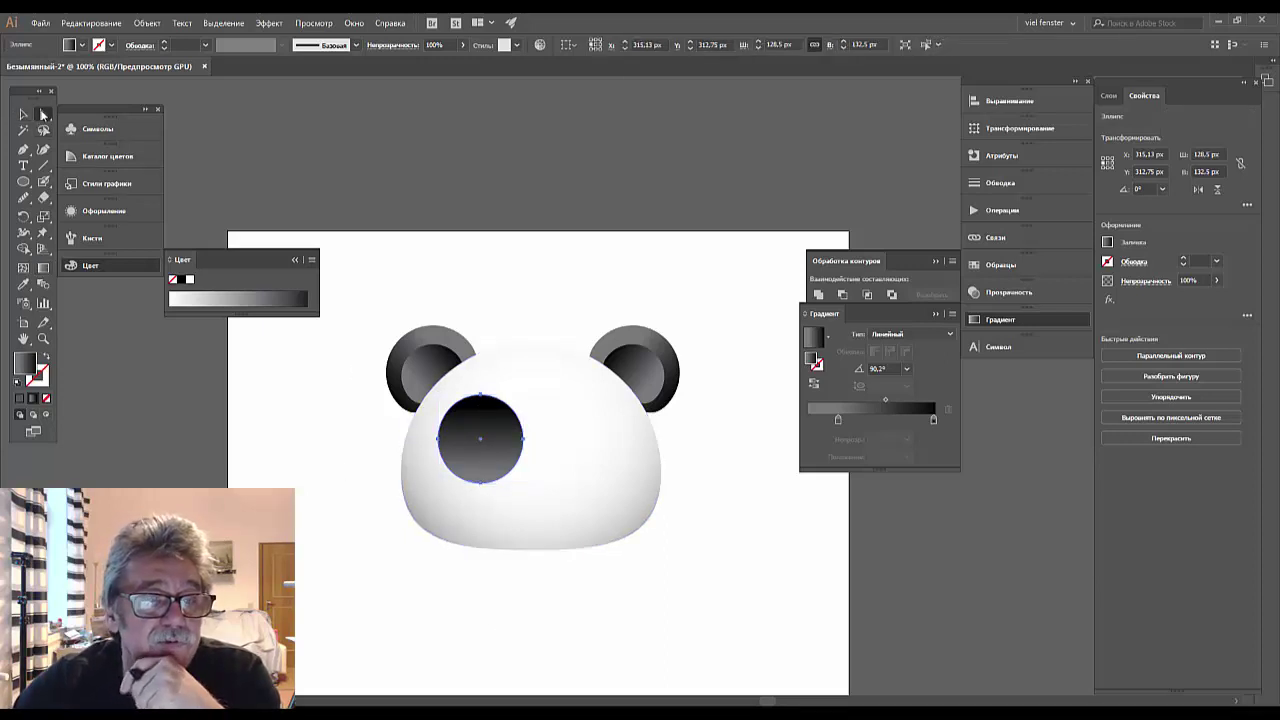
{"action": "left_click", "coordinate": [480, 484]}
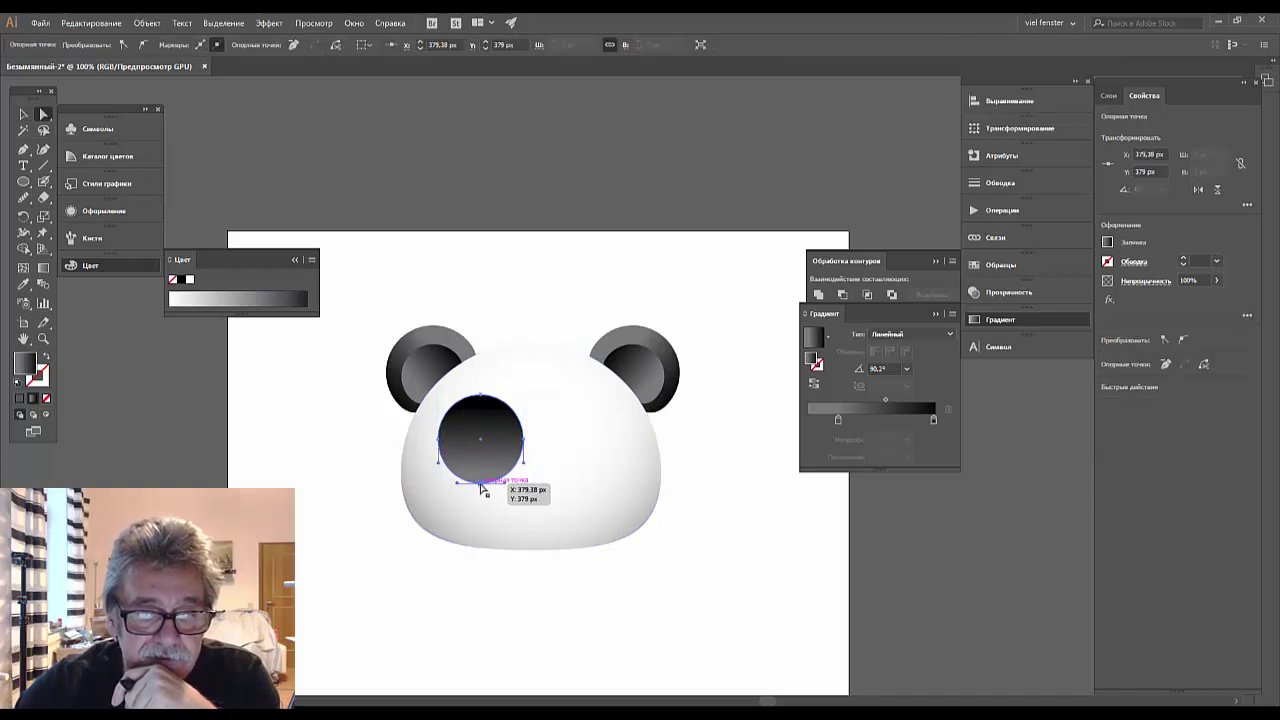
{"action": "left_click_drag", "start_coordinate": [481, 487], "coordinate": [481, 501]}
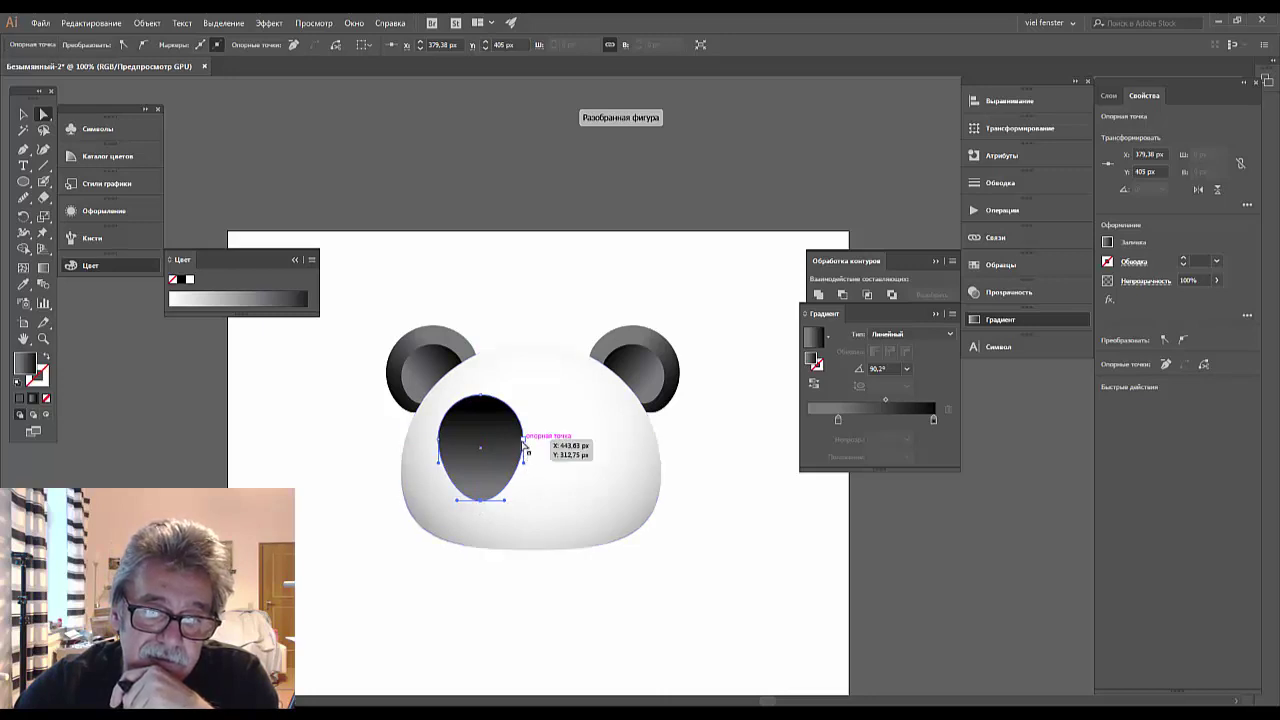
{"action": "left_click_drag", "start_coordinate": [521, 442], "coordinate": [533, 446]}
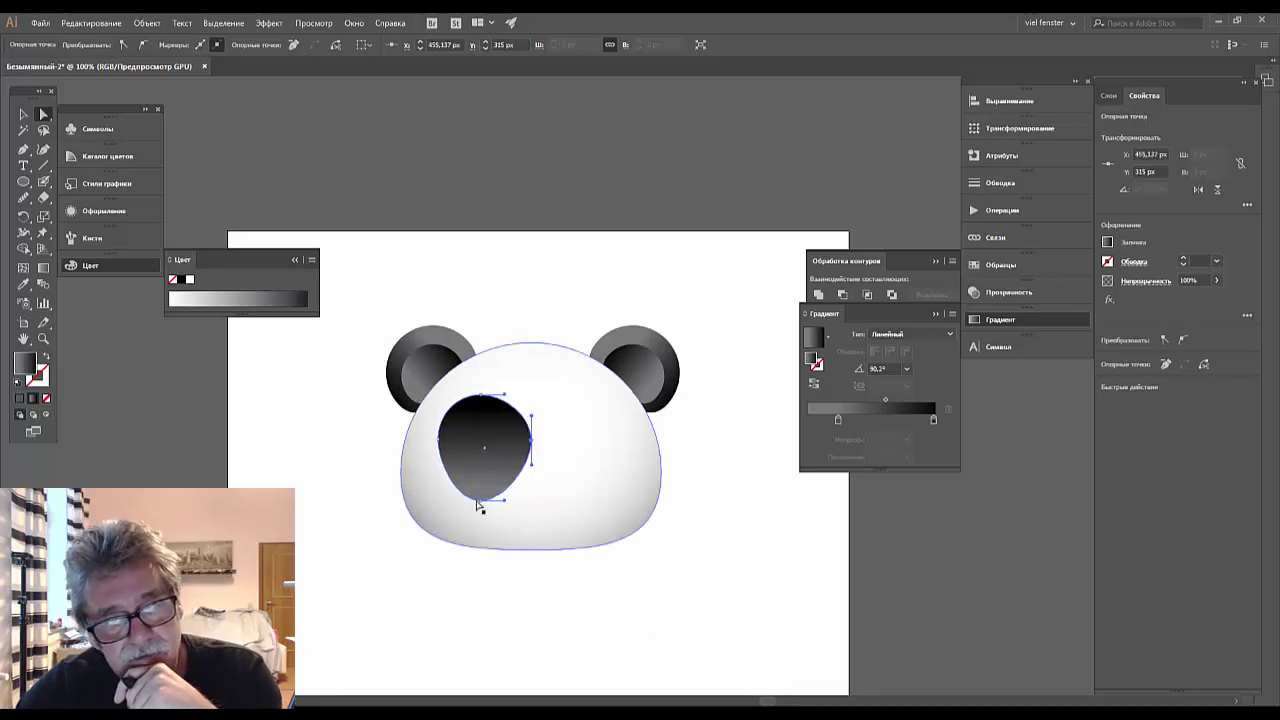
{"action": "left_click", "coordinate": [440, 443]}
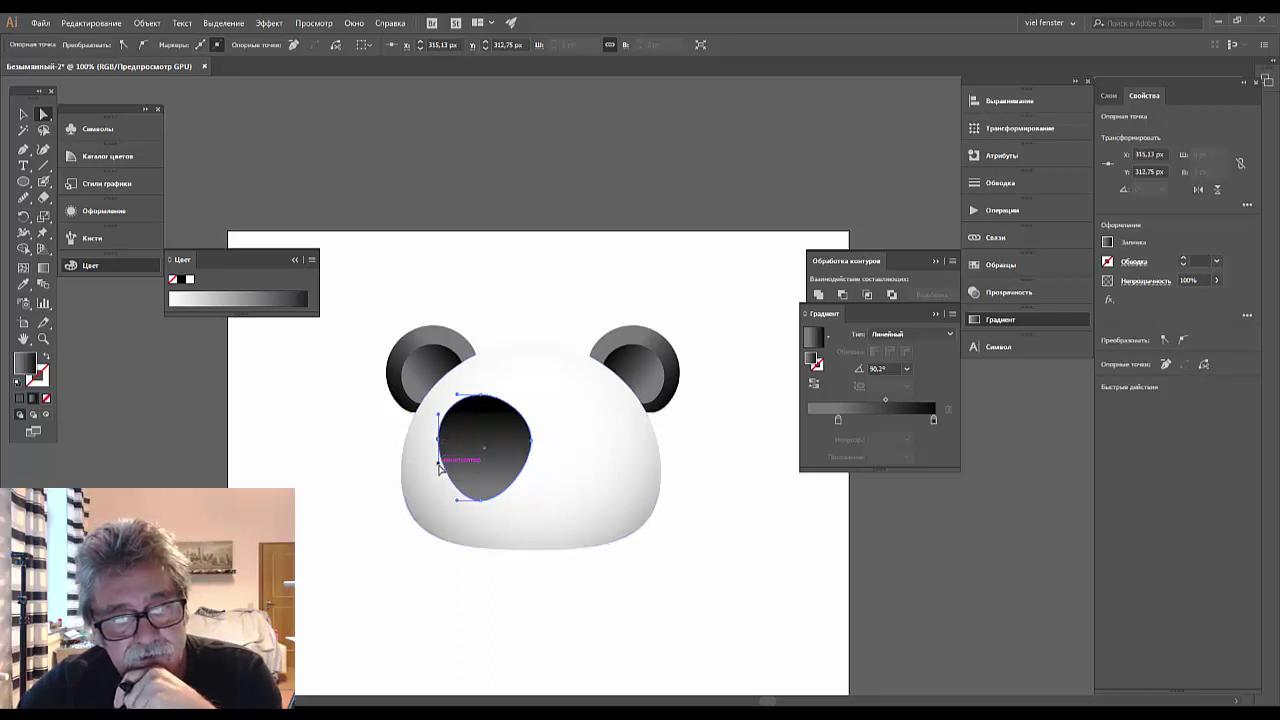
{"action": "left_click_drag", "start_coordinate": [438, 466], "coordinate": [425, 490]}
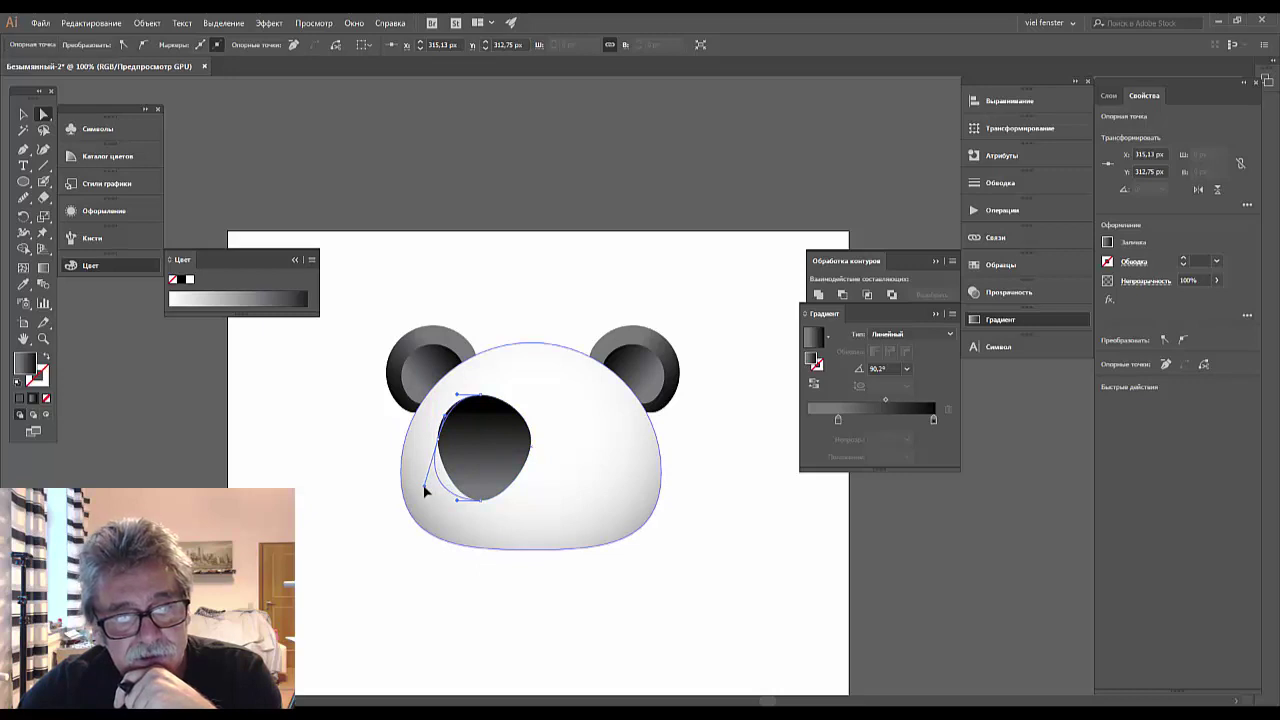
{"action": "left_click_drag", "start_coordinate": [425, 490], "coordinate": [431, 491]}
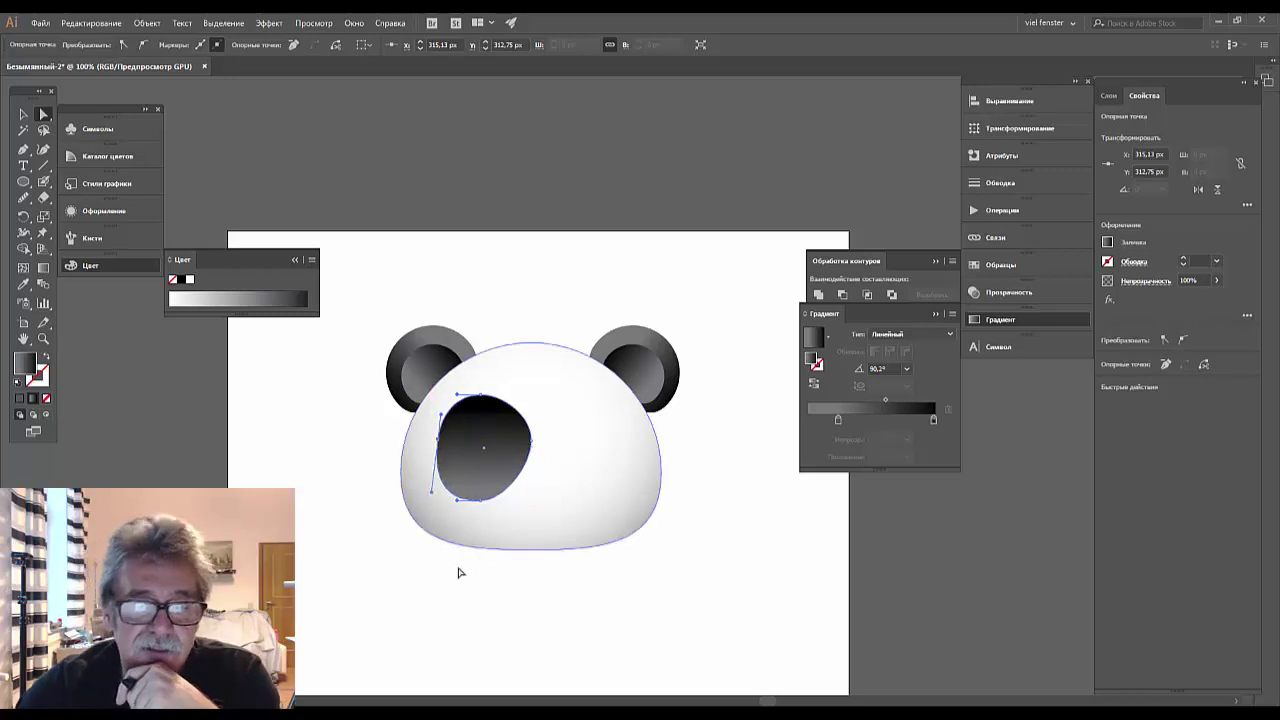
{"action": "left_click", "coordinate": [990, 605]}
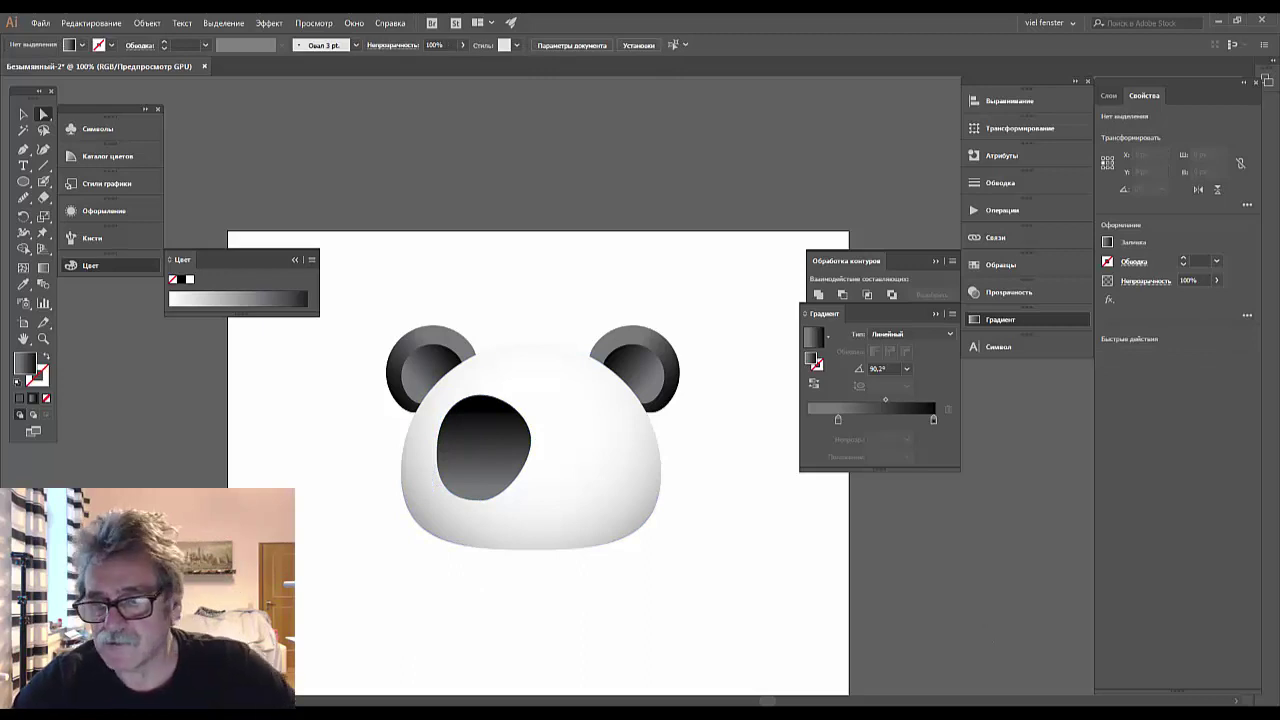
Nudge the reshaped eye patch about 3 px left and deselect it.
{"action": "left_click", "coordinate": [485, 472]}
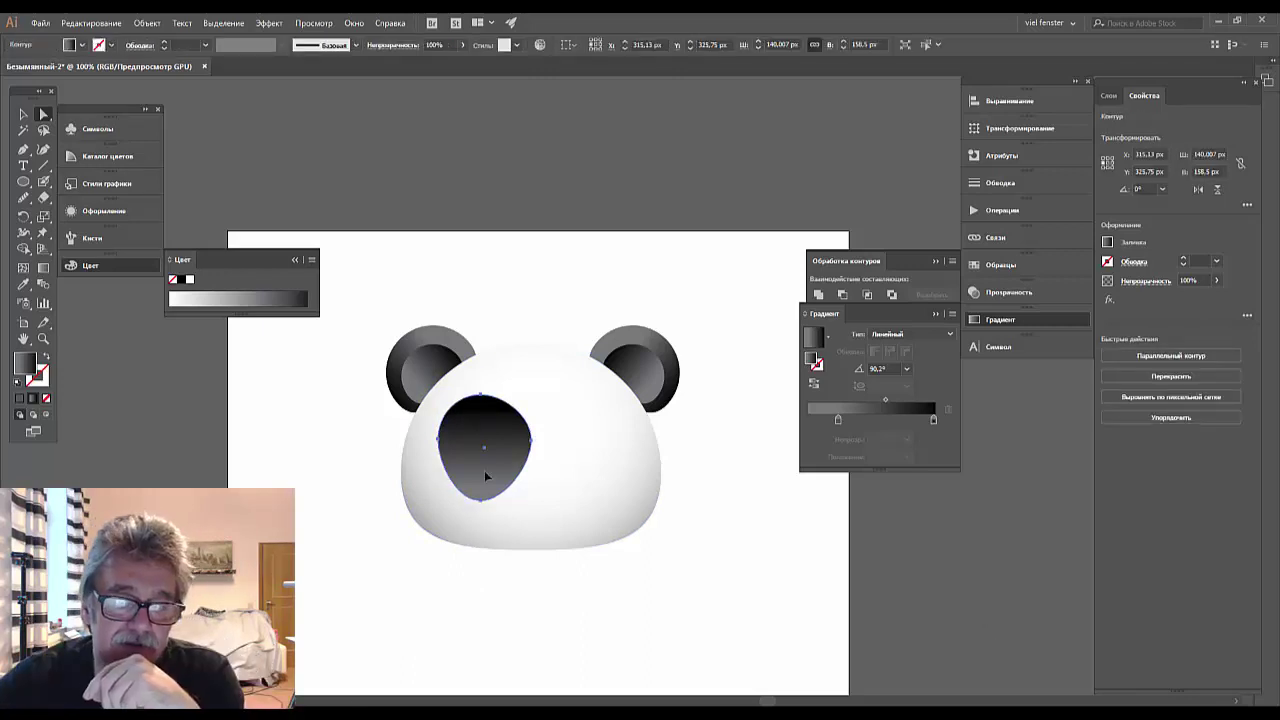
{"action": "key", "text": "Left"}
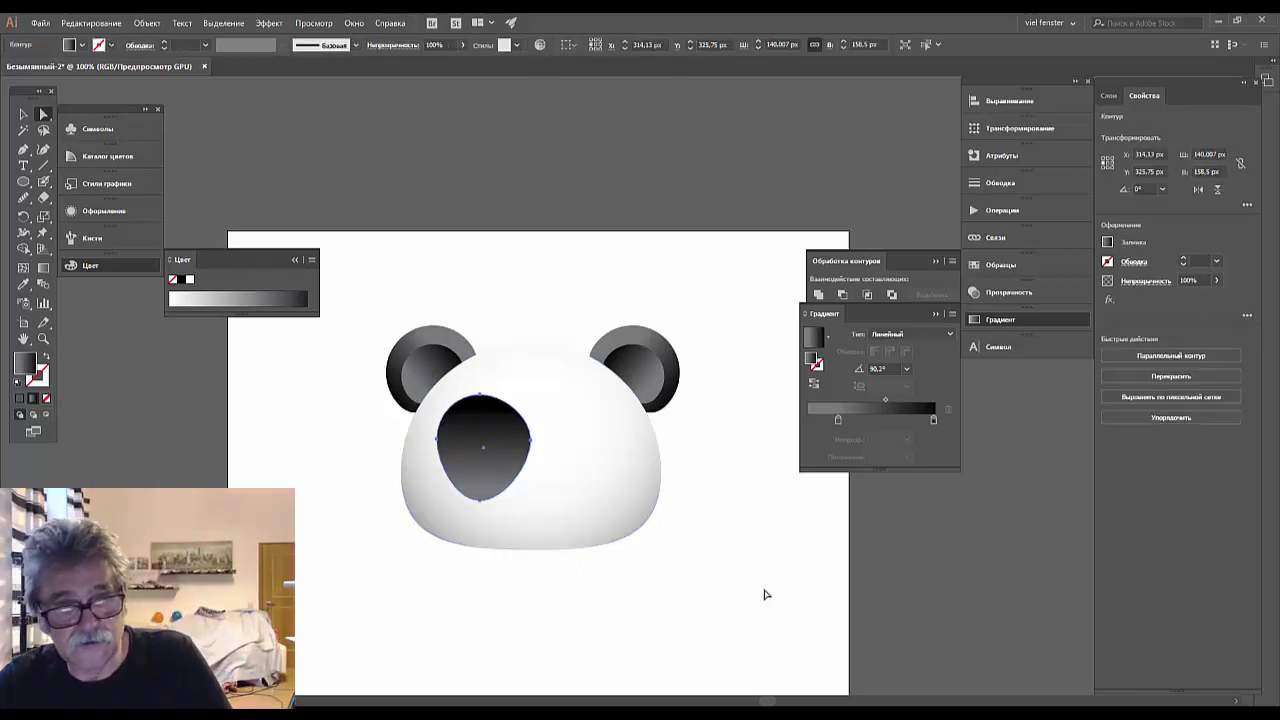
{"action": "key", "text": "Left"}
{"action": "key", "text": "Left"}
{"action": "key", "text": "Left"}
{"action": "key", "text": "Left"}
{"action": "key", "text": "Left"}
{"action": "key", "text": "Left"}
{"action": "key", "text": "Left"}
{"action": "key", "text": "Left"}
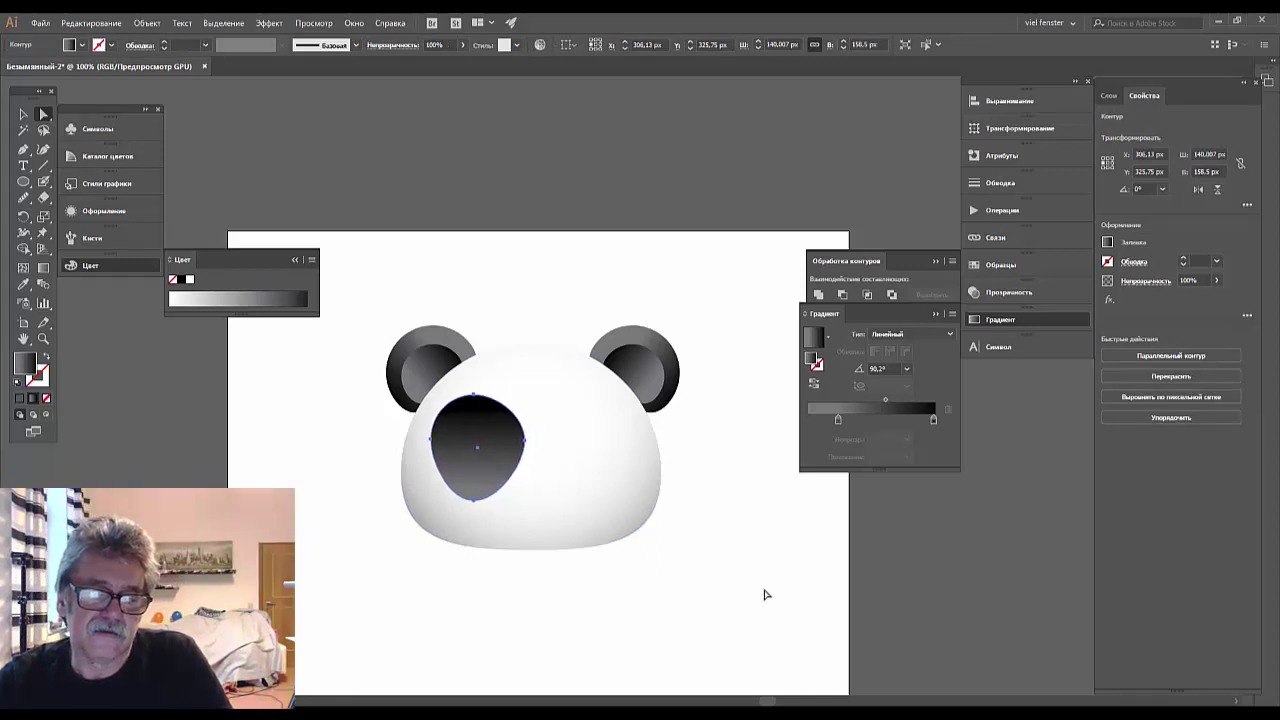
{"action": "key", "text": "Left"}
{"action": "key", "text": "Left"}
{"action": "key", "text": "Left"}
{"action": "key", "text": "Left"}
{"action": "key", "text": "Left"}
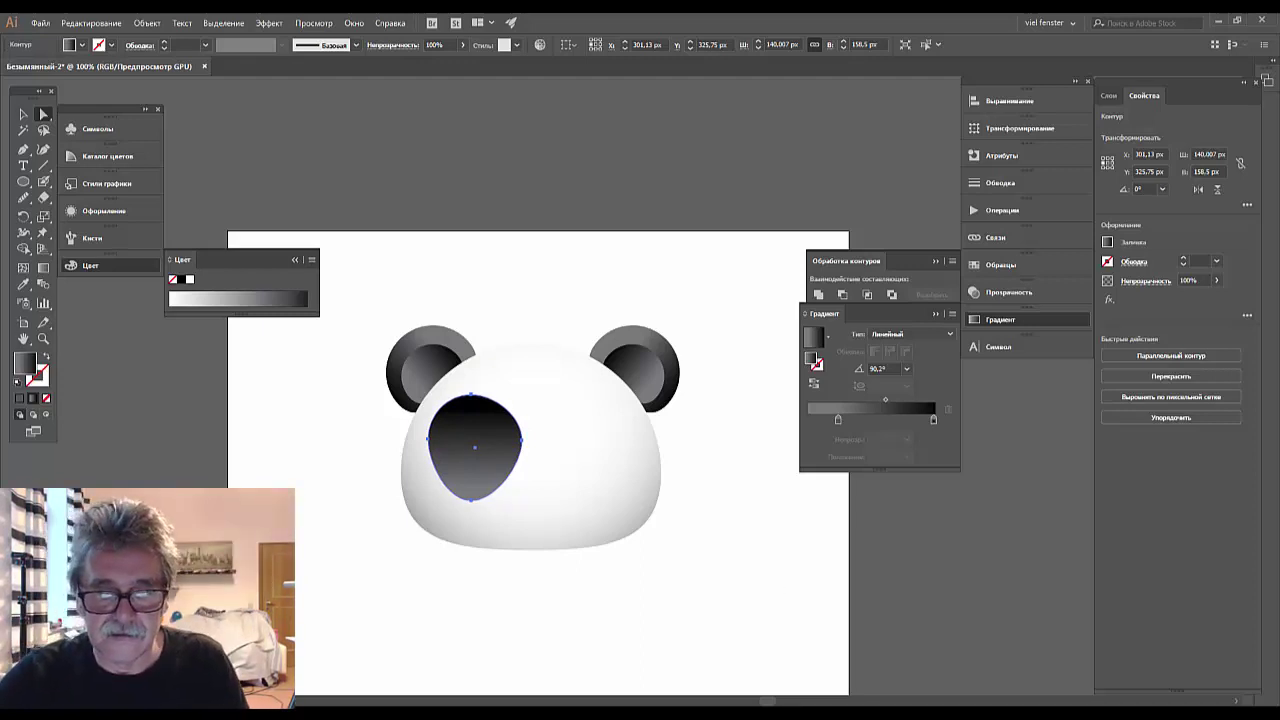
{"action": "left_click", "coordinate": [607, 690]}
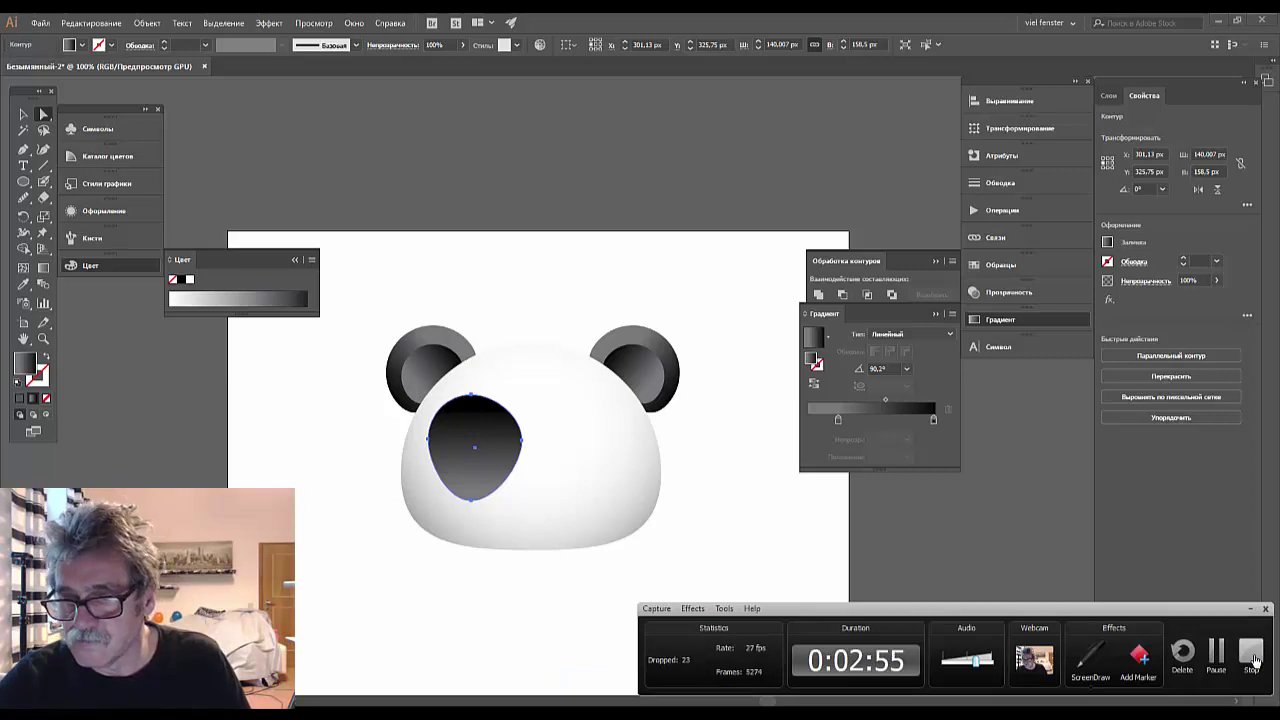
{"action": "left_click", "coordinate": [202, 588]}
{"action": "key", "text": "l"}
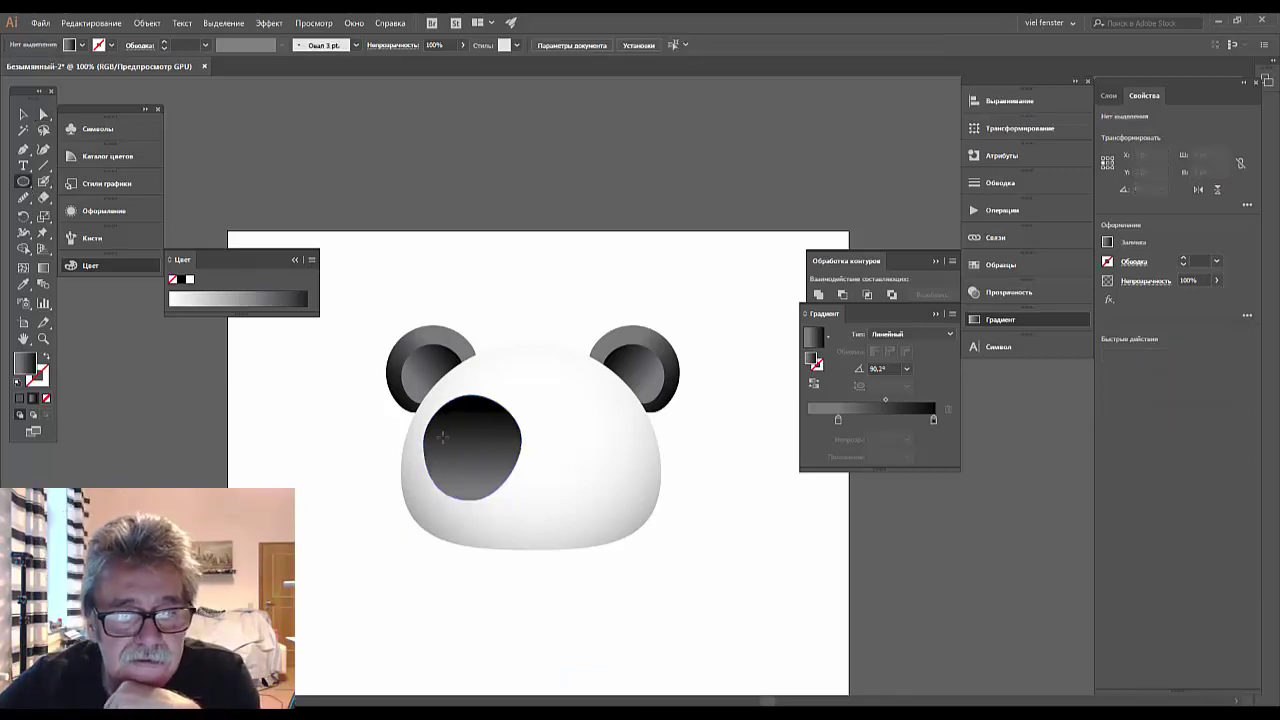
Draw a roughly 101×104 px circle in the eye patch and eyedrop the inner ear's gradient.
{"action": "left_click_drag", "start_coordinate": [443, 428], "coordinate": [502, 494]}
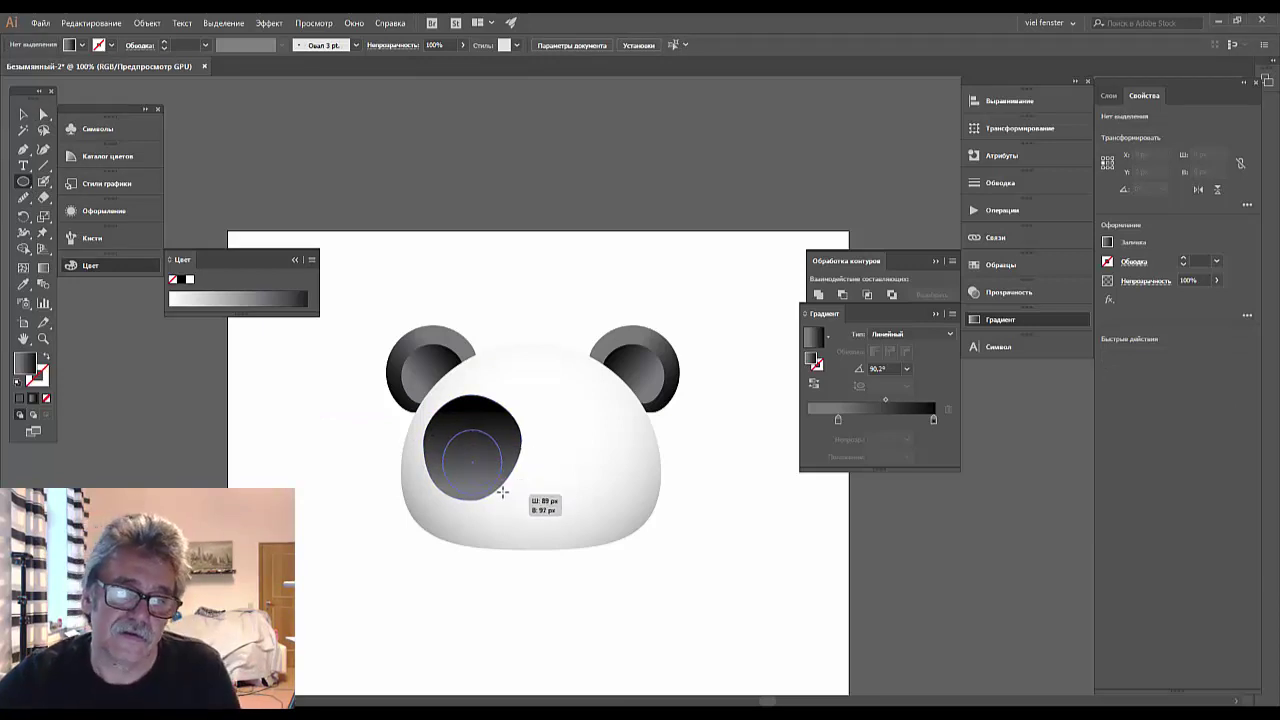
{"action": "left_click_drag", "start_coordinate": [502, 492], "coordinate": [500, 484]}
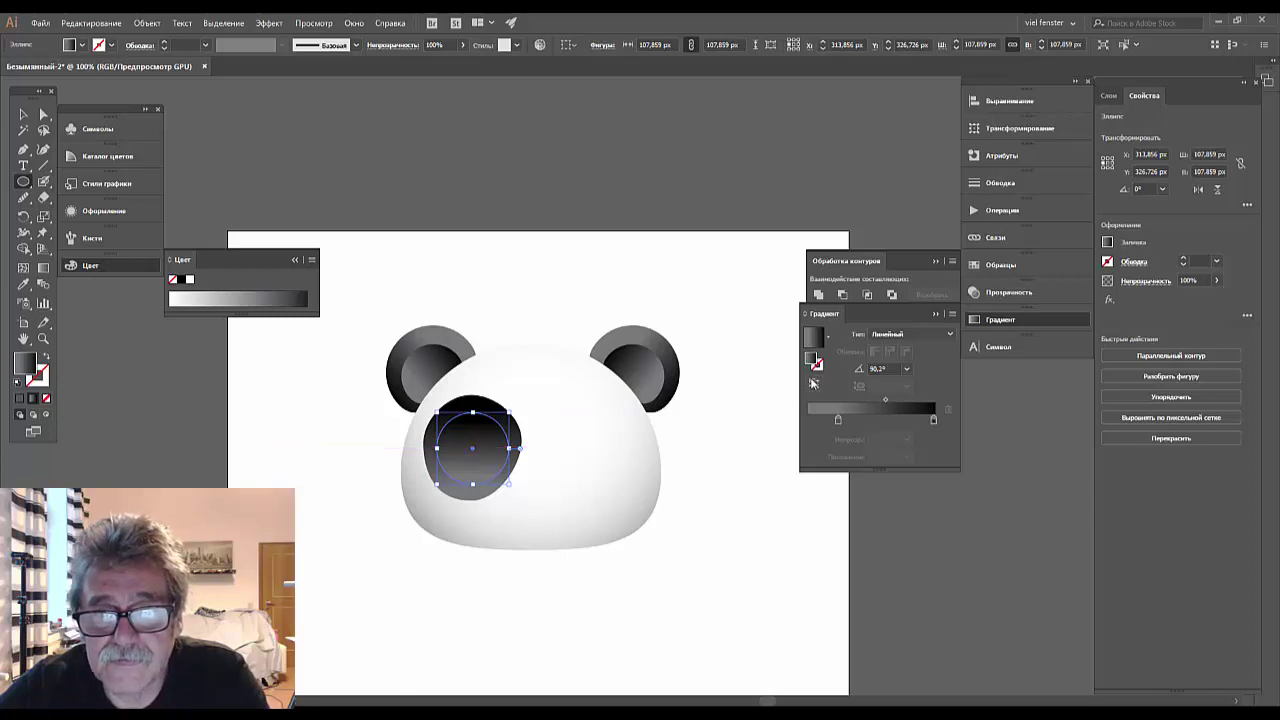
{"action": "left_click", "coordinate": [813, 385]}
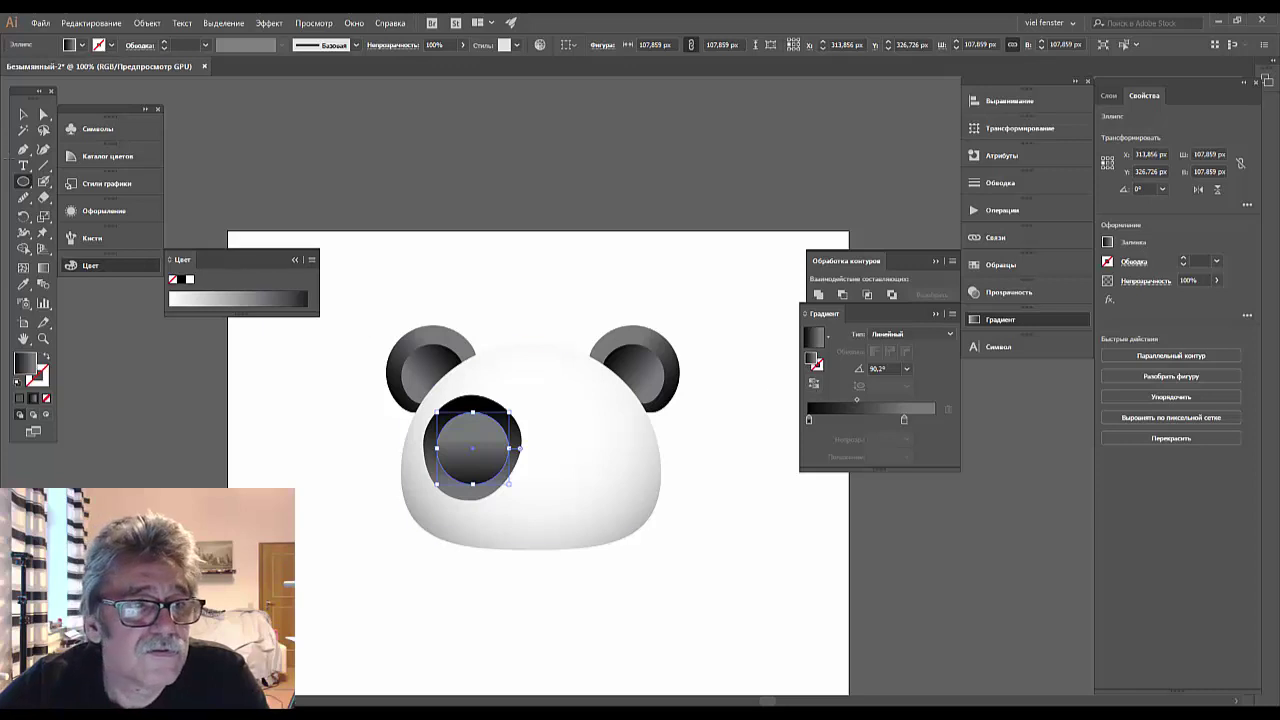
{"action": "left_click", "coordinate": [24, 285]}
{"action": "left_click", "coordinate": [418, 333], "text": "ctrl"}
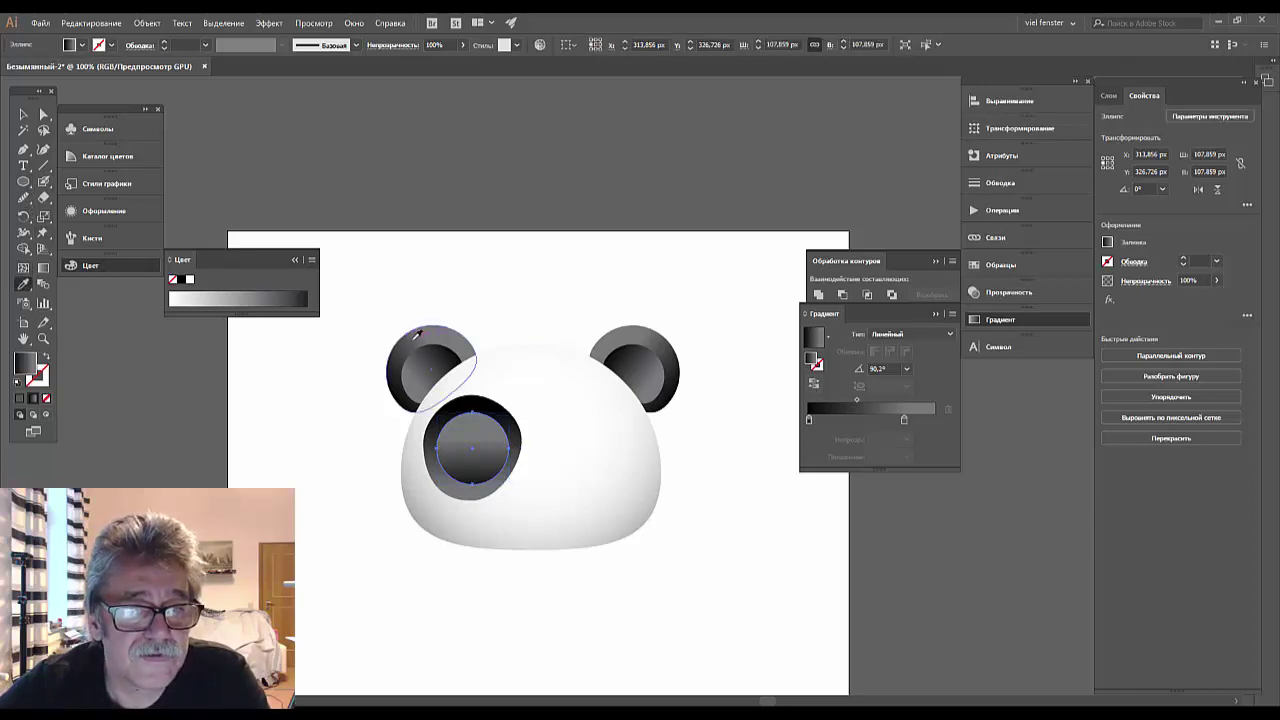
{"action": "left_click", "coordinate": [424, 346], "text": "ctrl"}
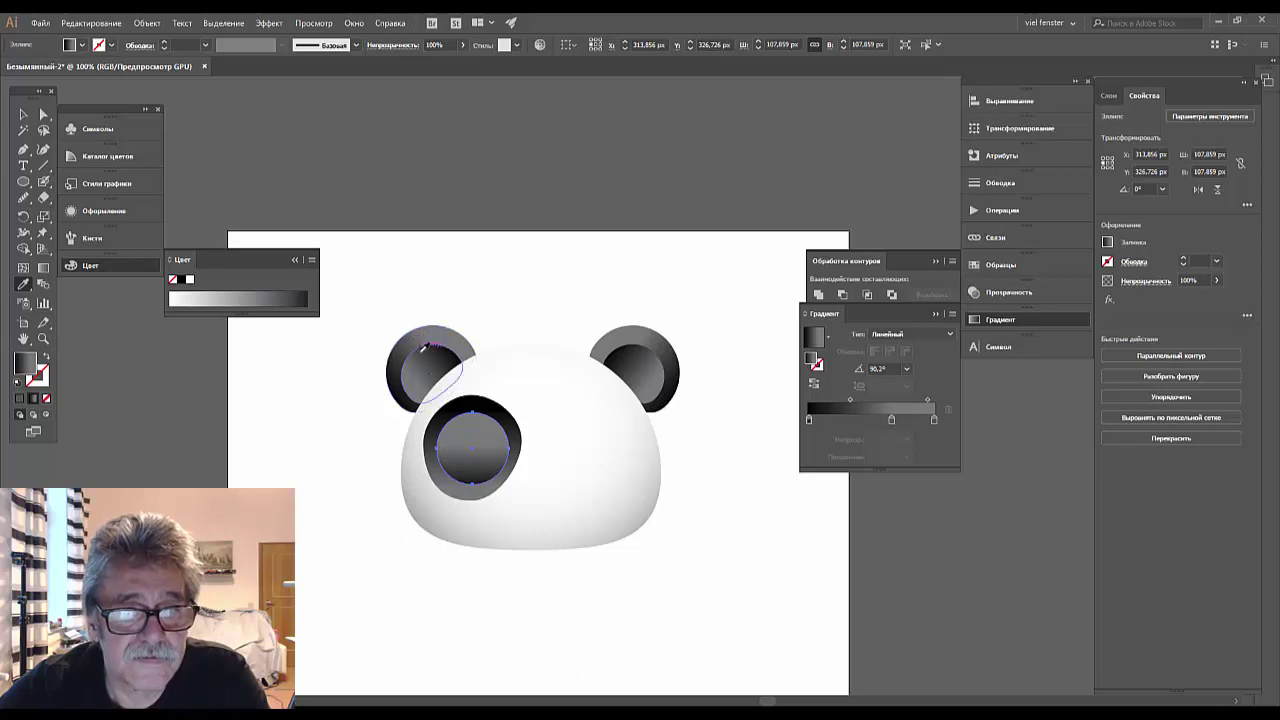
{"action": "left_click", "coordinate": [437, 352]}
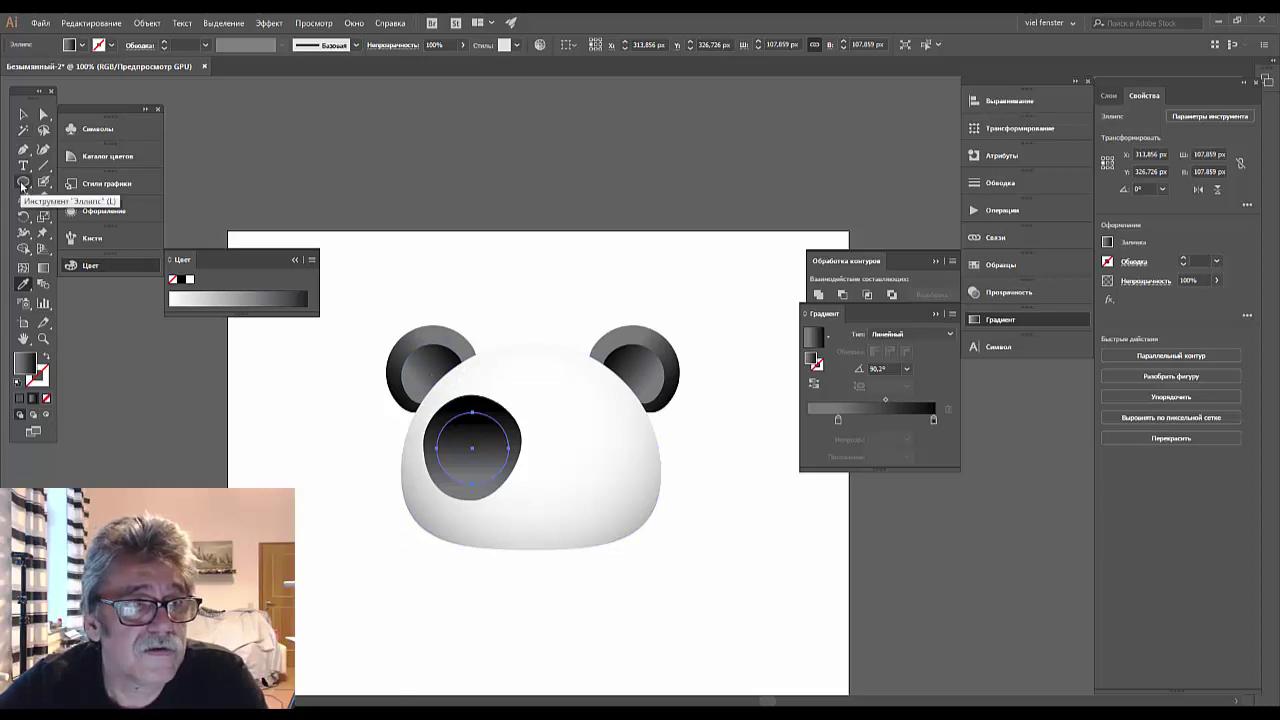
{"action": "left_click", "coordinate": [23, 116]}
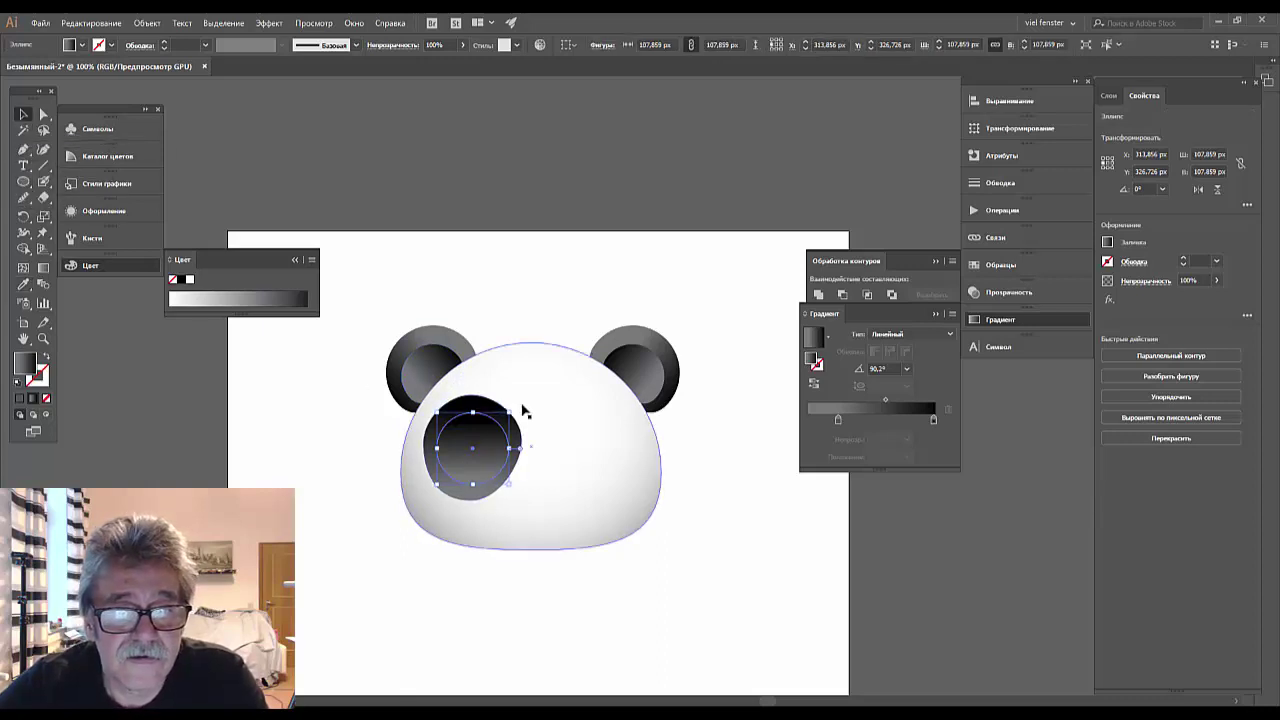
Rotate the eye circle 180° and move its gradient stops to make it mostly black.
{"action": "mouse_move", "coordinate": [510, 405]}
{"action": "left_mouse_down"}
{"action": "mouse_move", "coordinate": [385, 478]}
{"action": "mouse_move", "coordinate": [490, 470]}
{"action": "mouse_move", "coordinate": [495, 432]}
{"action": "mouse_move", "coordinate": [478, 402]}
{"action": "mouse_move", "coordinate": [405, 412]}
{"action": "mouse_move", "coordinate": [417, 503]}
{"action": "mouse_move", "coordinate": [437, 500]}
{"action": "left_mouse_up"}
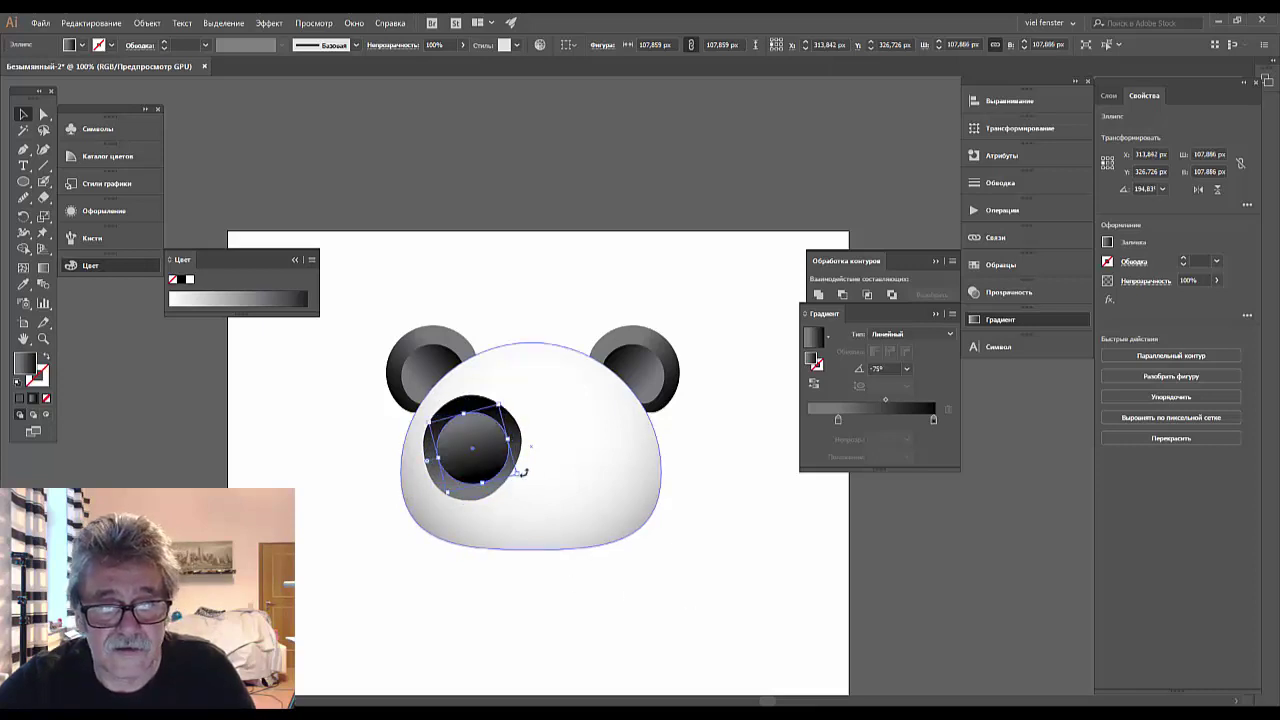
{"action": "left_click_drag", "start_coordinate": [522, 476], "coordinate": [510, 492]}
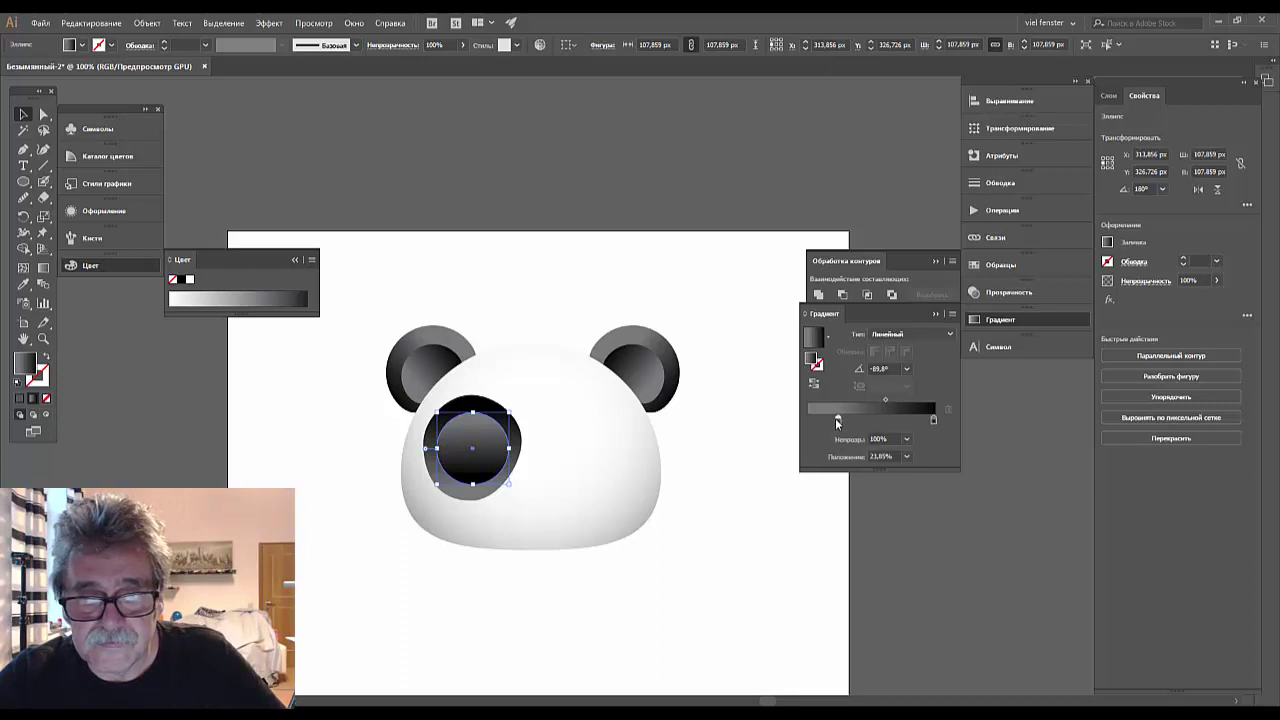
{"action": "left_click_drag", "start_coordinate": [837, 419], "coordinate": [817, 421]}
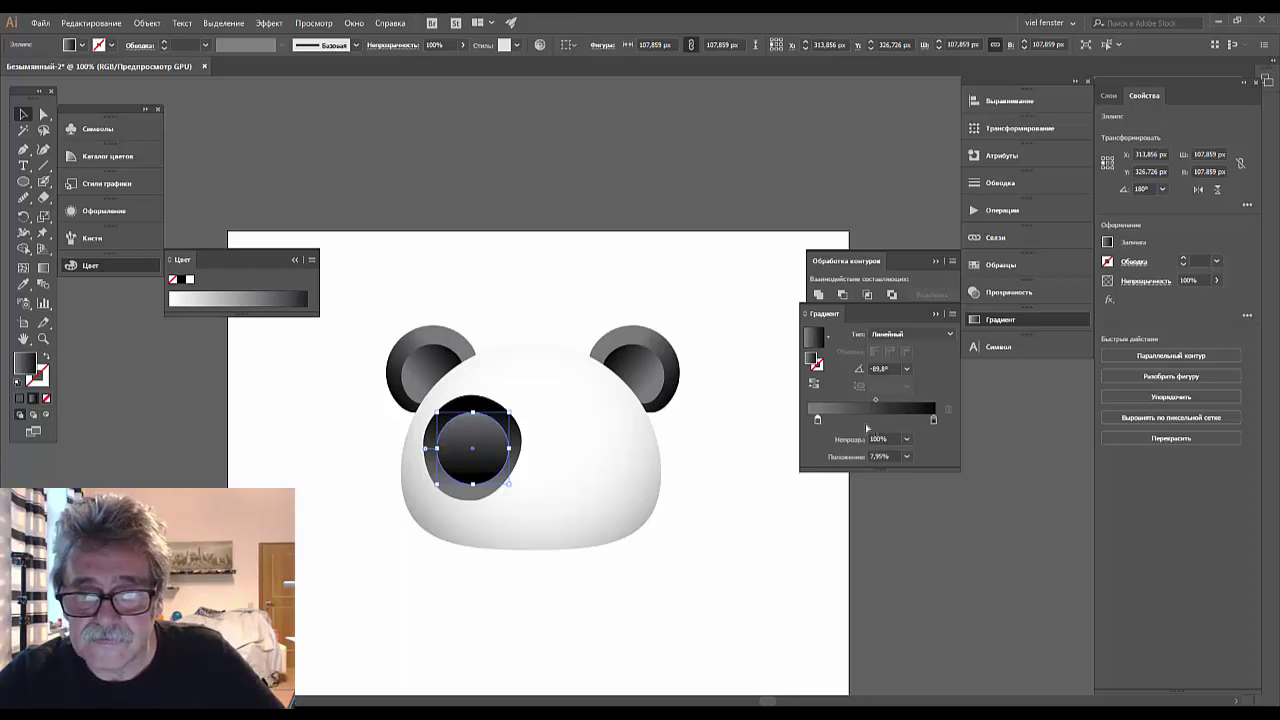
{"action": "left_click_drag", "start_coordinate": [933, 421], "coordinate": [881, 418]}
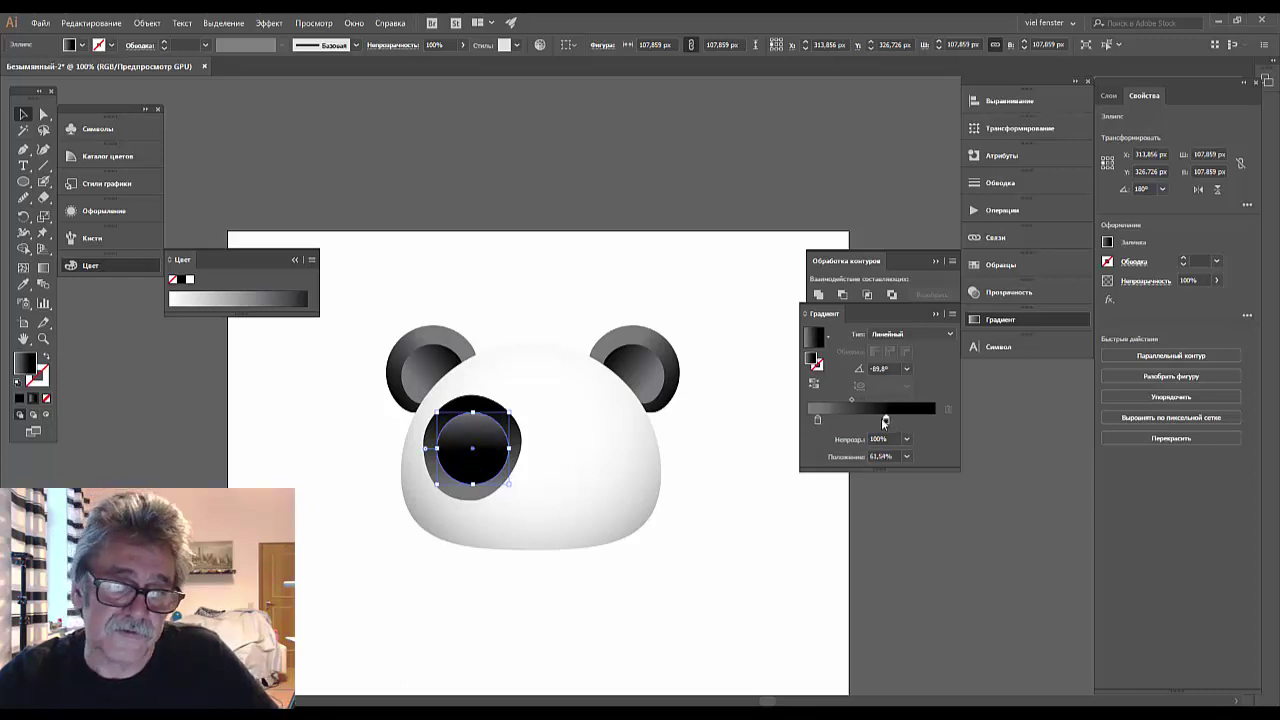
Stretch the inner eye circle taller to about 114.2 px.
{"action": "left_click", "coordinate": [665, 570]}
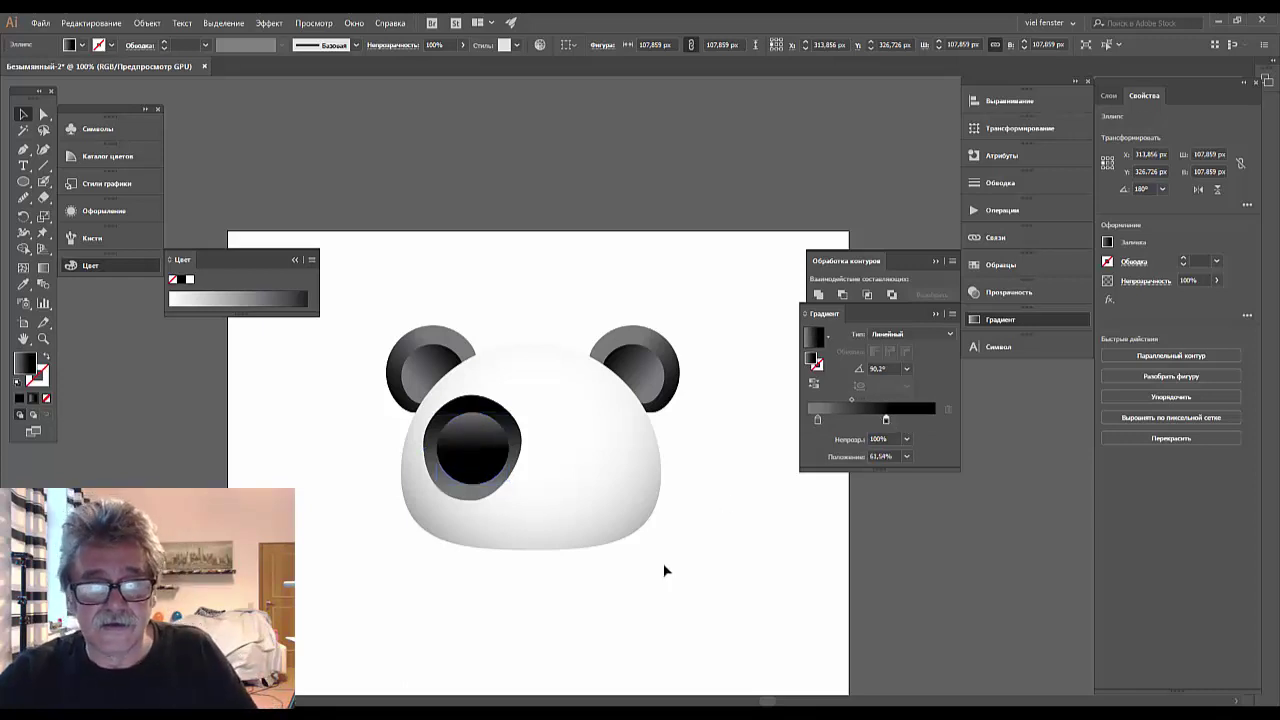
{"action": "left_click", "coordinate": [480, 458]}
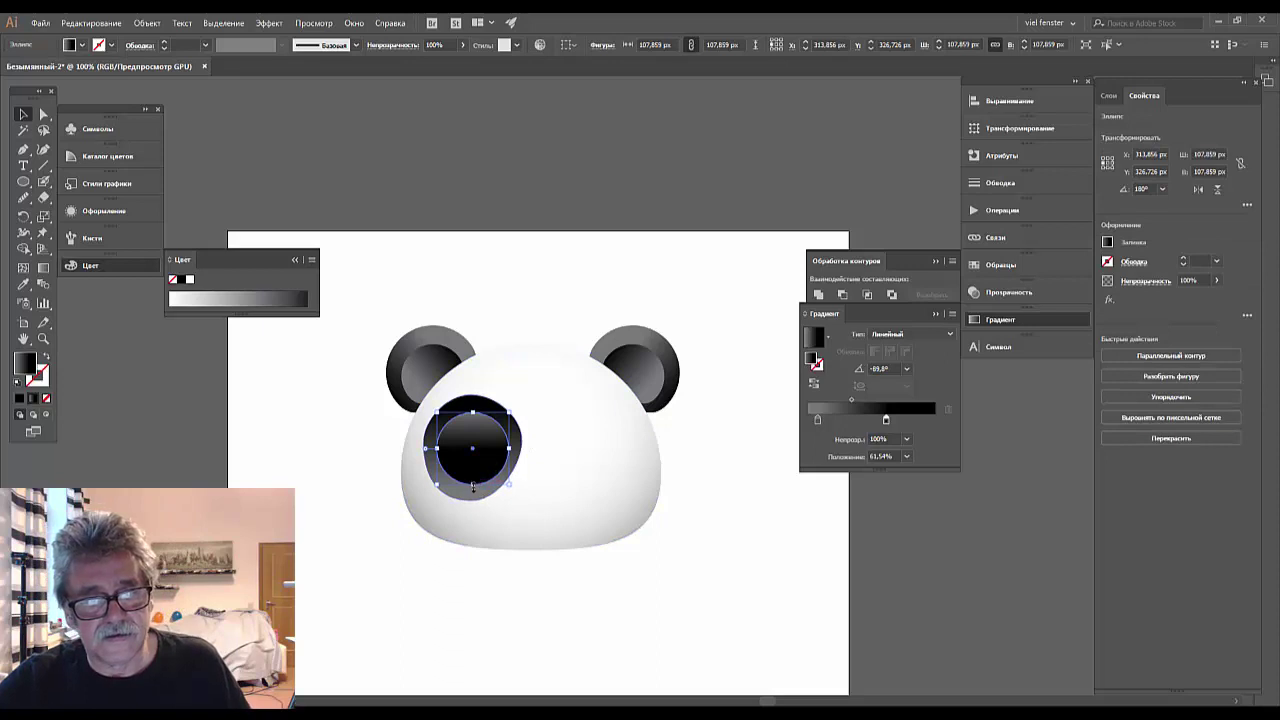
{"action": "left_click_drag", "start_coordinate": [473, 487], "coordinate": [474, 491]}
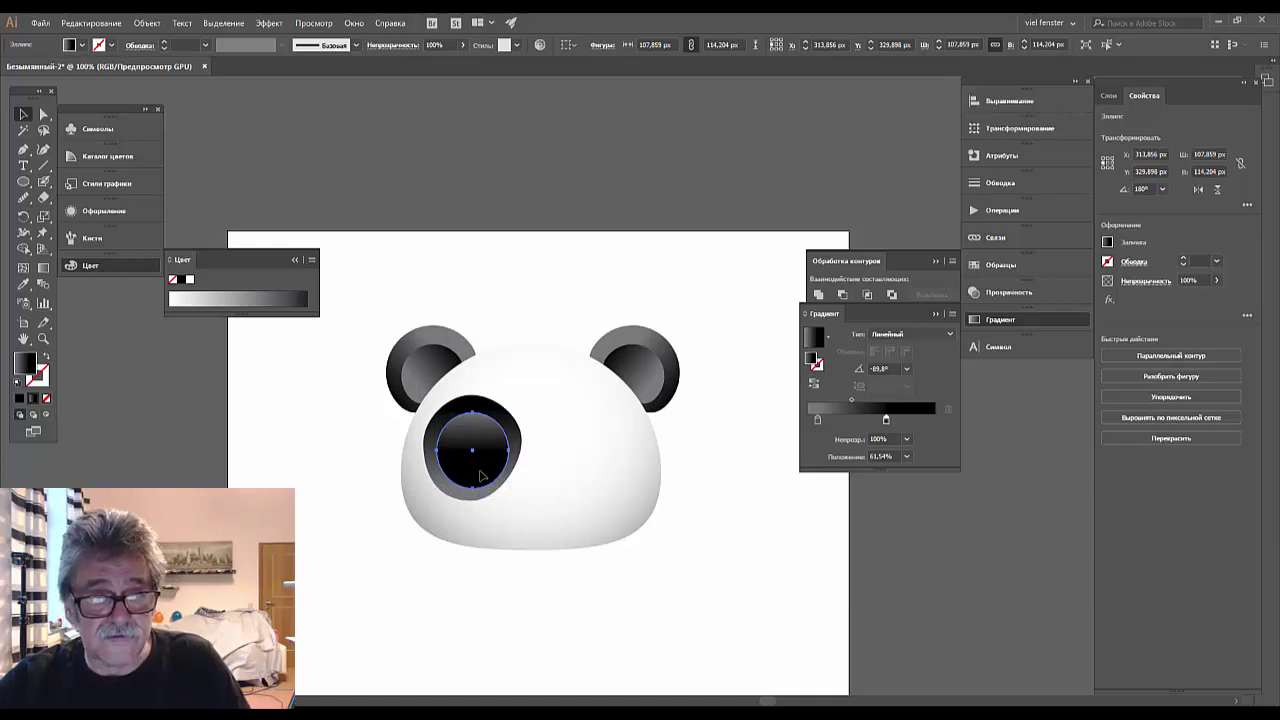
Reflect the eye ellipse across the horizontal axis and squash it to 82 px tall.
{"action": "right_click", "coordinate": [477, 467]}
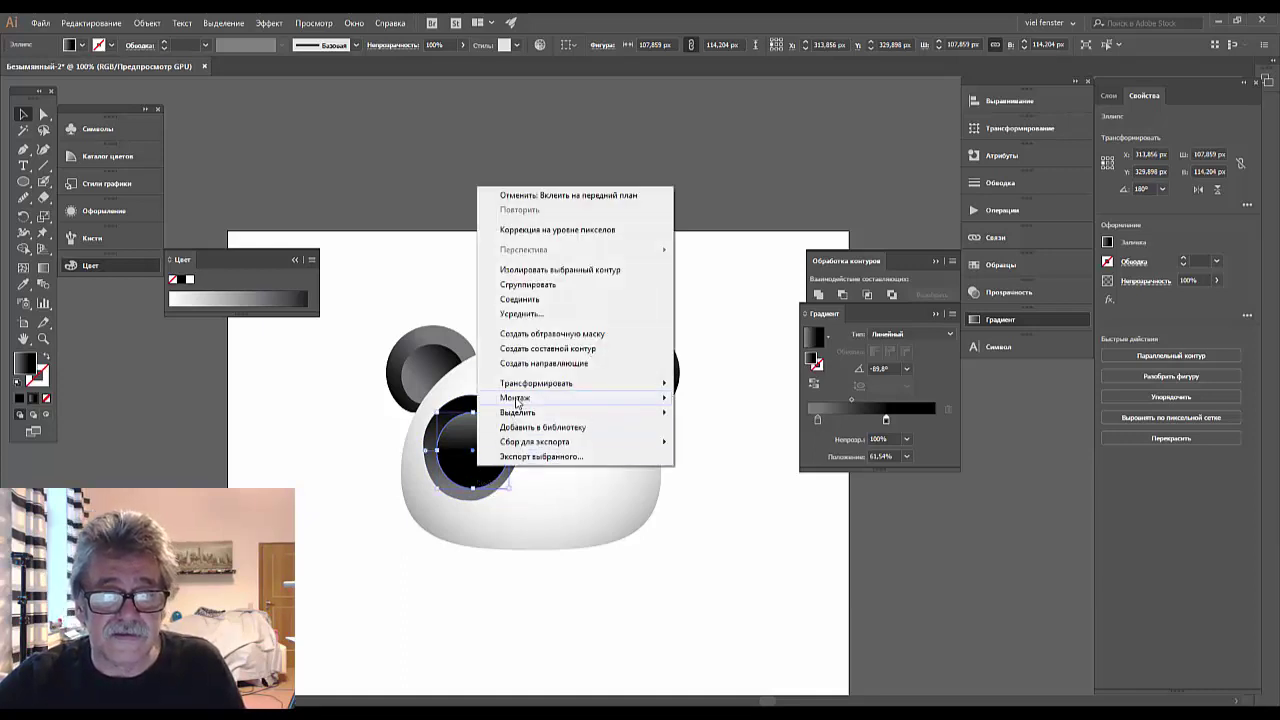
{"action": "mouse_move", "coordinate": [536, 383]}
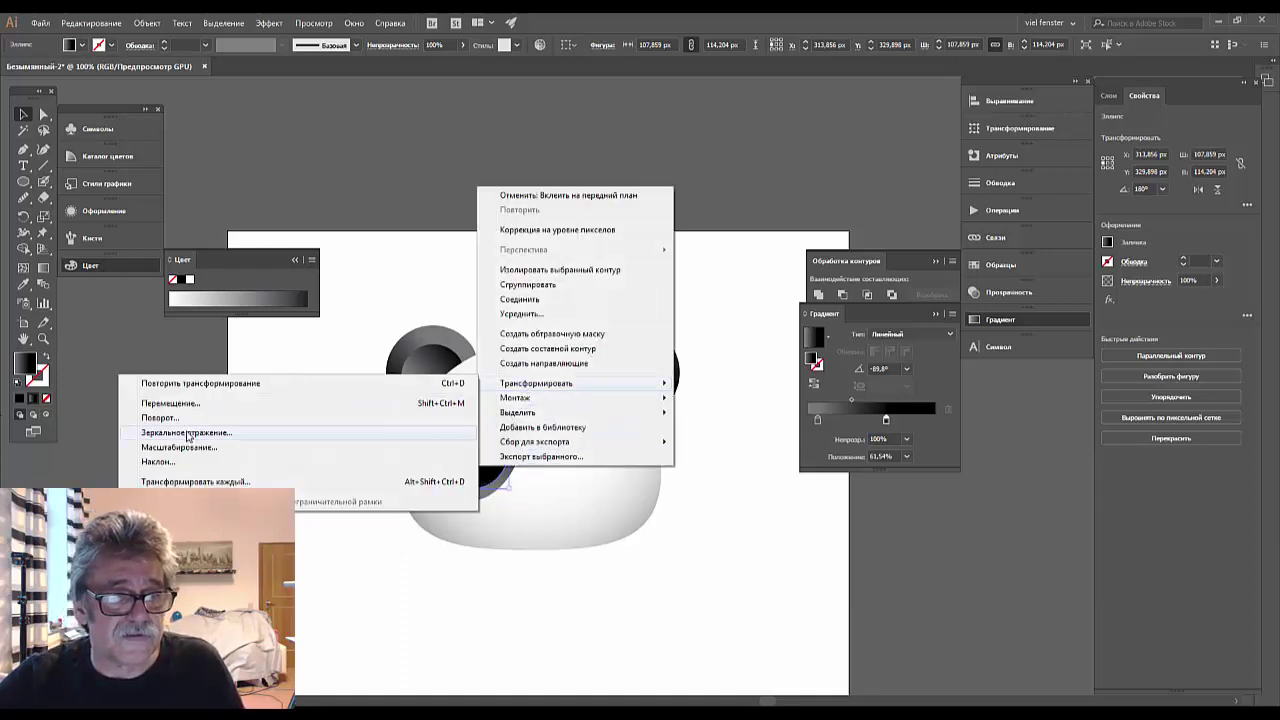
{"action": "left_click", "coordinate": [187, 433]}
{"action": "left_click", "coordinate": [843, 349]}
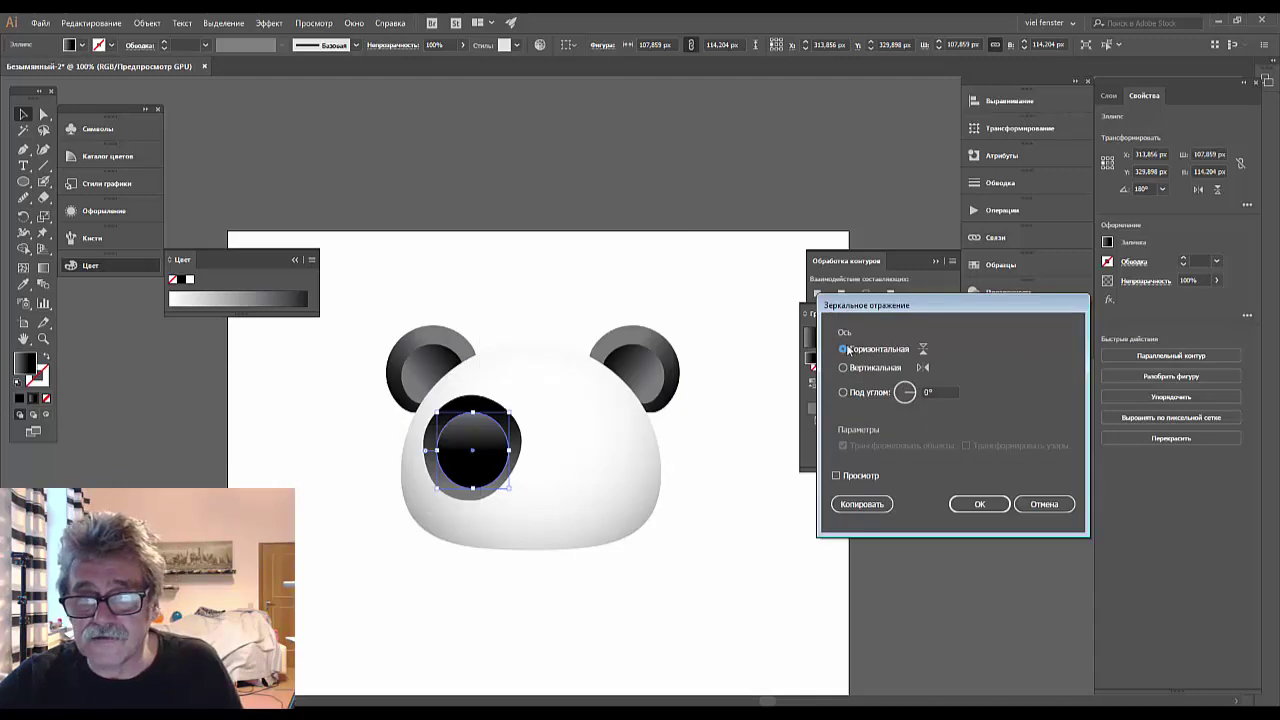
{"action": "left_click", "coordinate": [966, 504]}
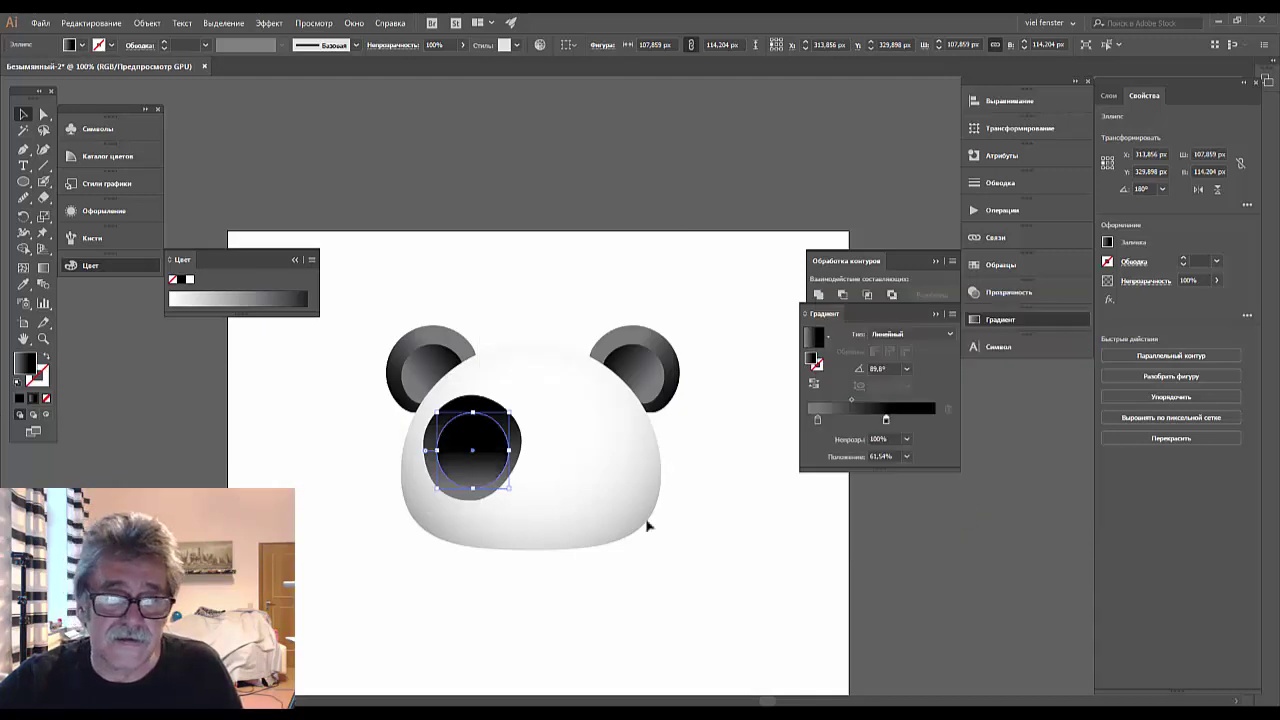
{"action": "left_click_drag", "start_coordinate": [473, 412], "coordinate": [473, 435]}
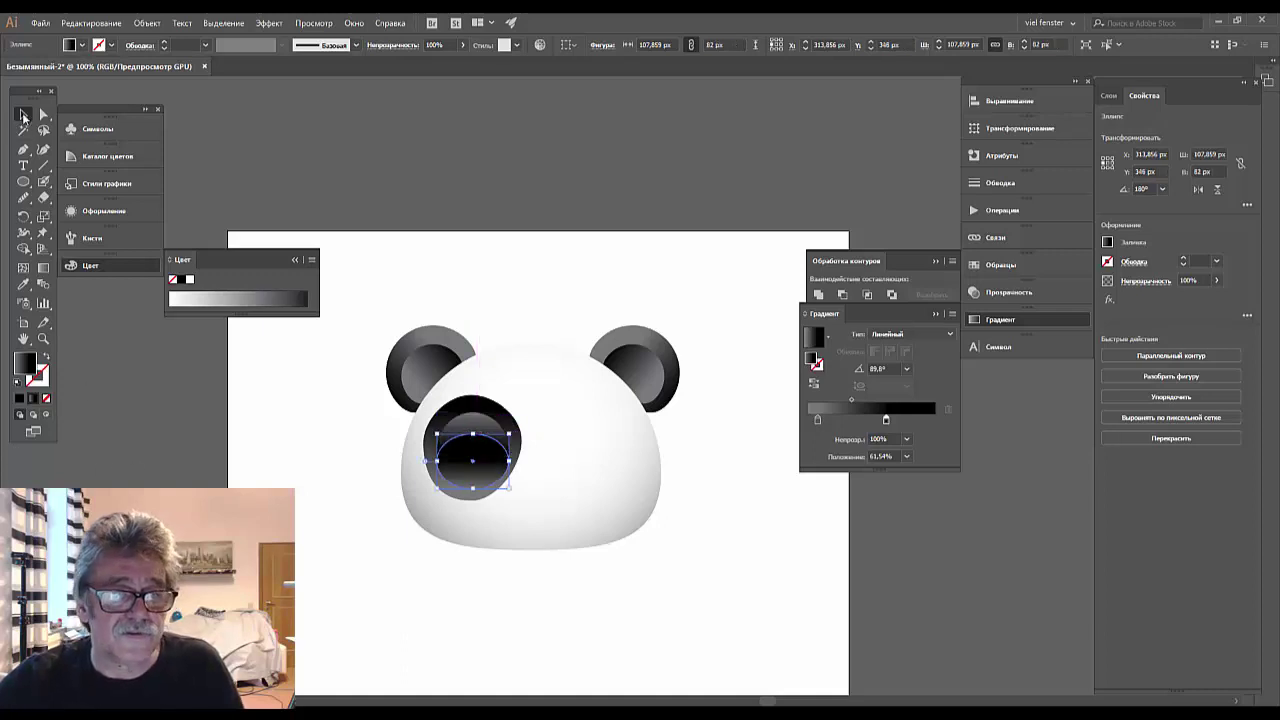
Narrow the inner ellipse slightly from its left side, to about 107 px wide.
{"action": "left_click", "coordinate": [192, 465]}
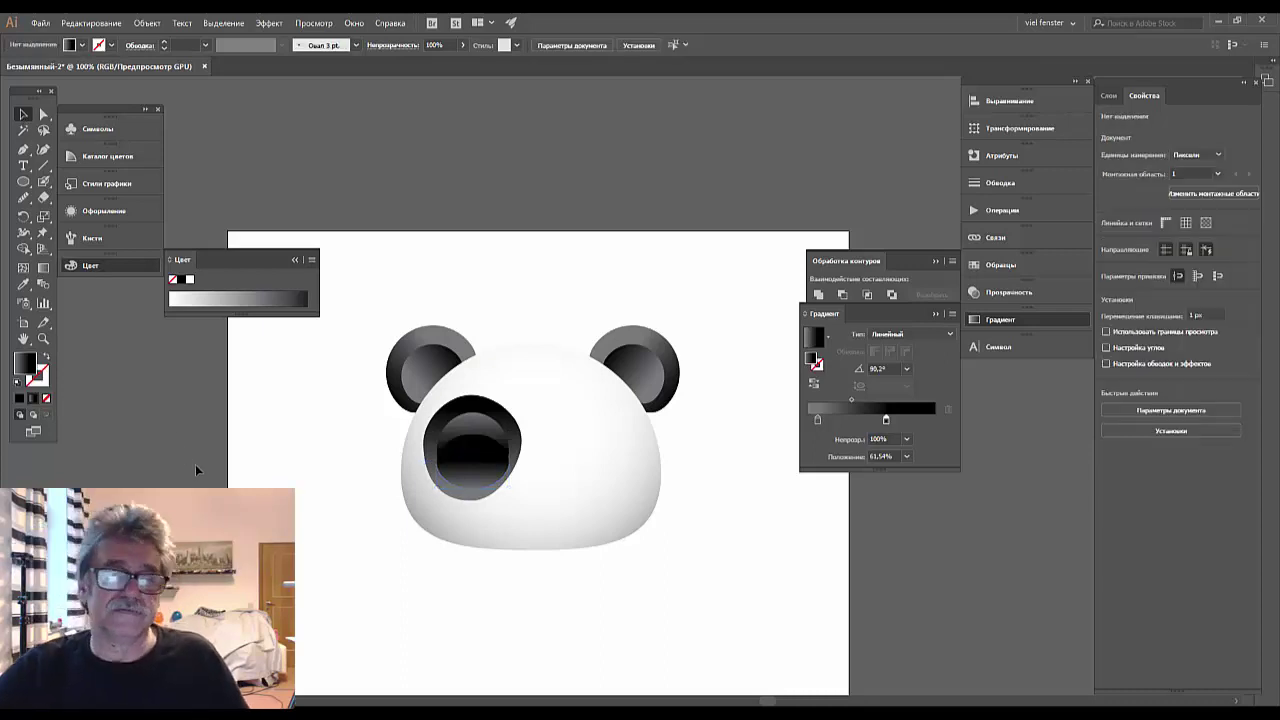
{"action": "left_click", "coordinate": [440, 480]}
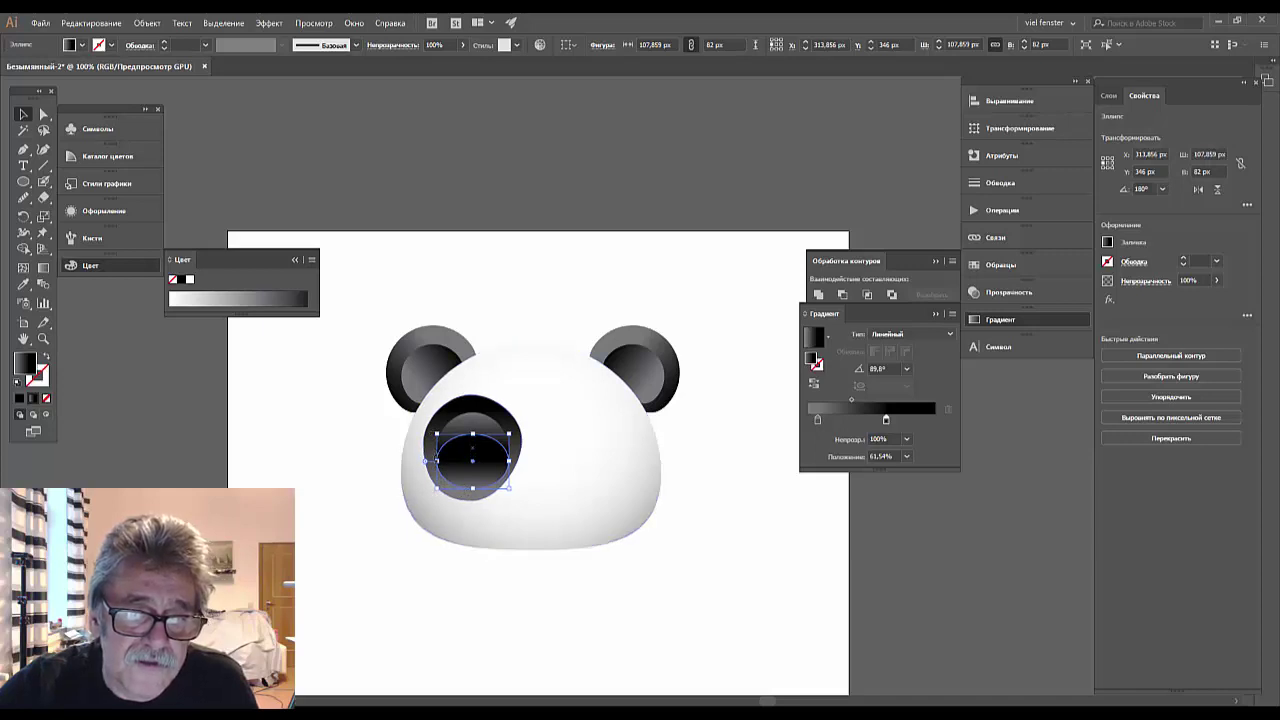
{"action": "left_click_drag", "start_coordinate": [437, 460], "coordinate": [512, 460]}
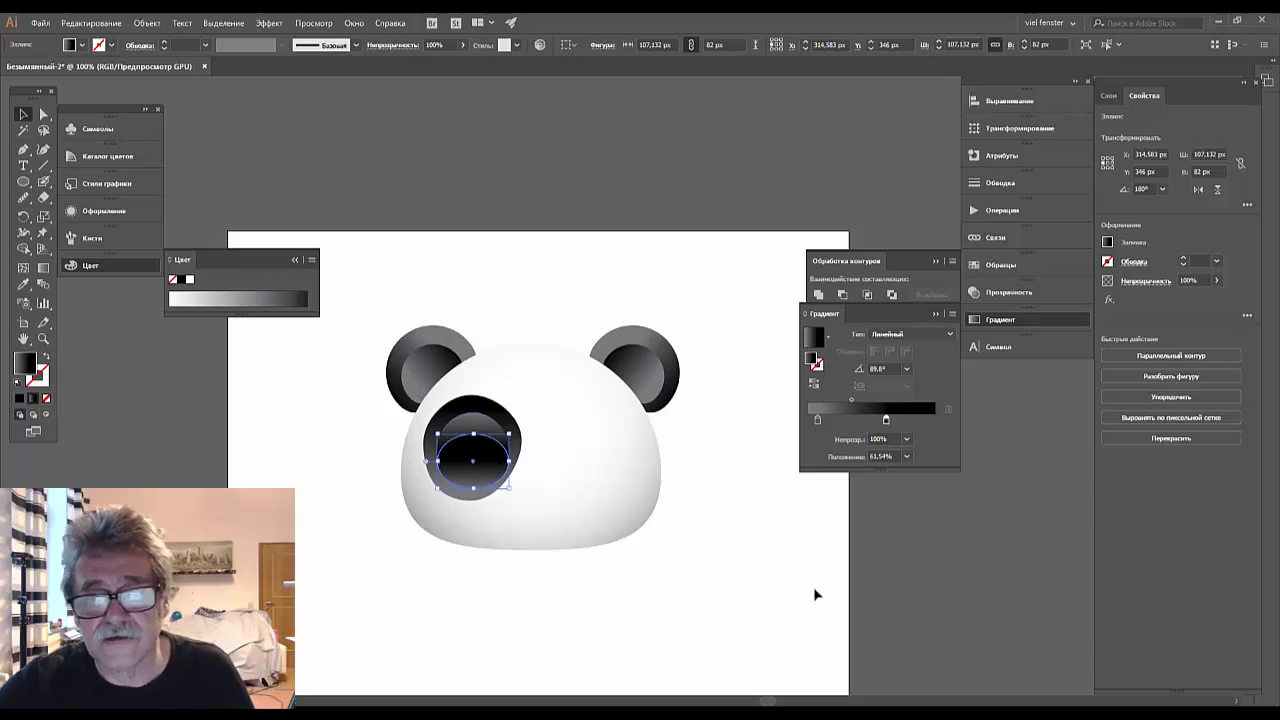
{"action": "left_click", "coordinate": [916, 588]}
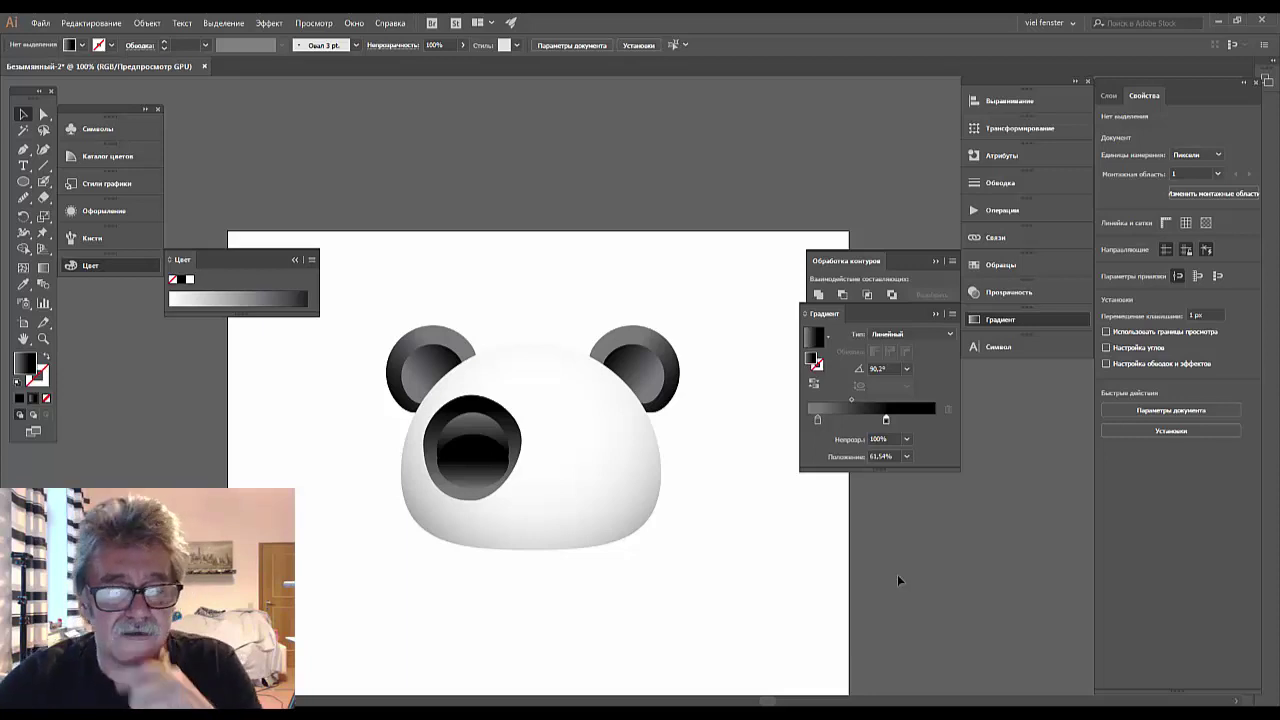
Zoom in on the eye and drag the inner ellipse's side and bottom anchors to enlarge it.
{"action": "key", "text": "ctrl+plus"}
{"action": "key", "text": "ctrl+plus"}
{"action": "key", "text": "ctrl+plus"}
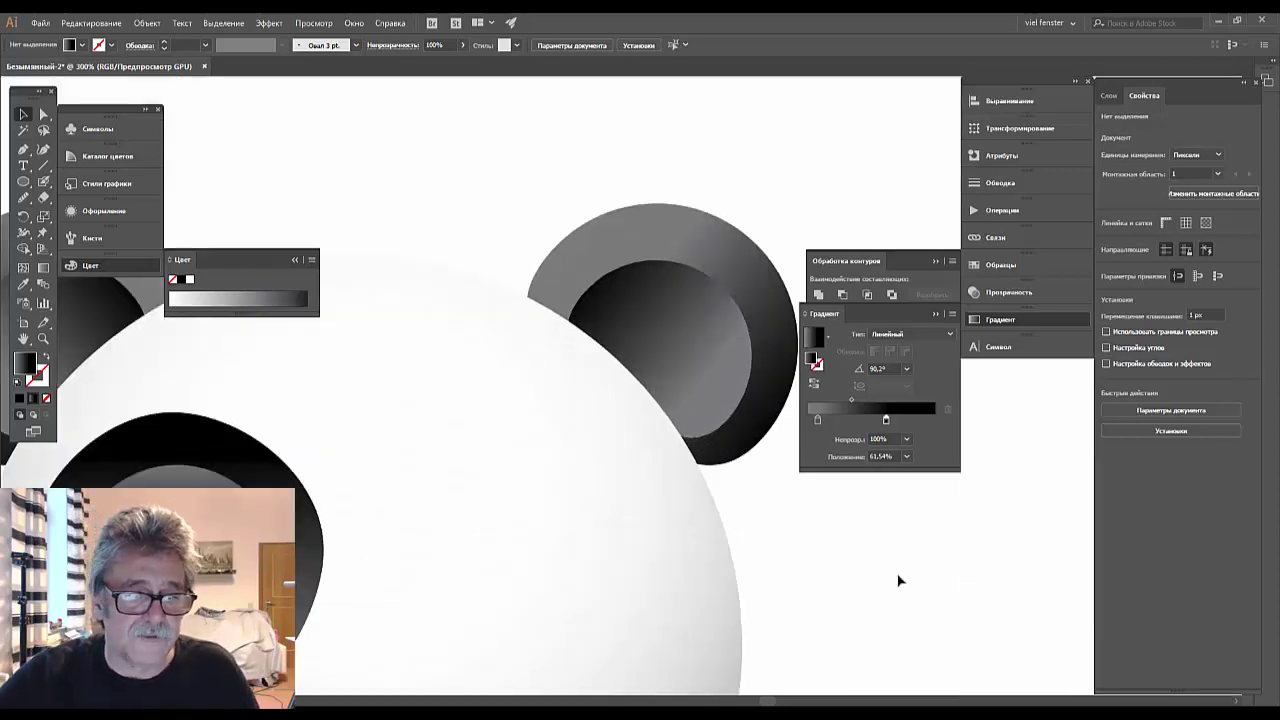
{"action": "left_click_drag", "start_coordinate": [663, 606], "coordinate": [900, 511]}
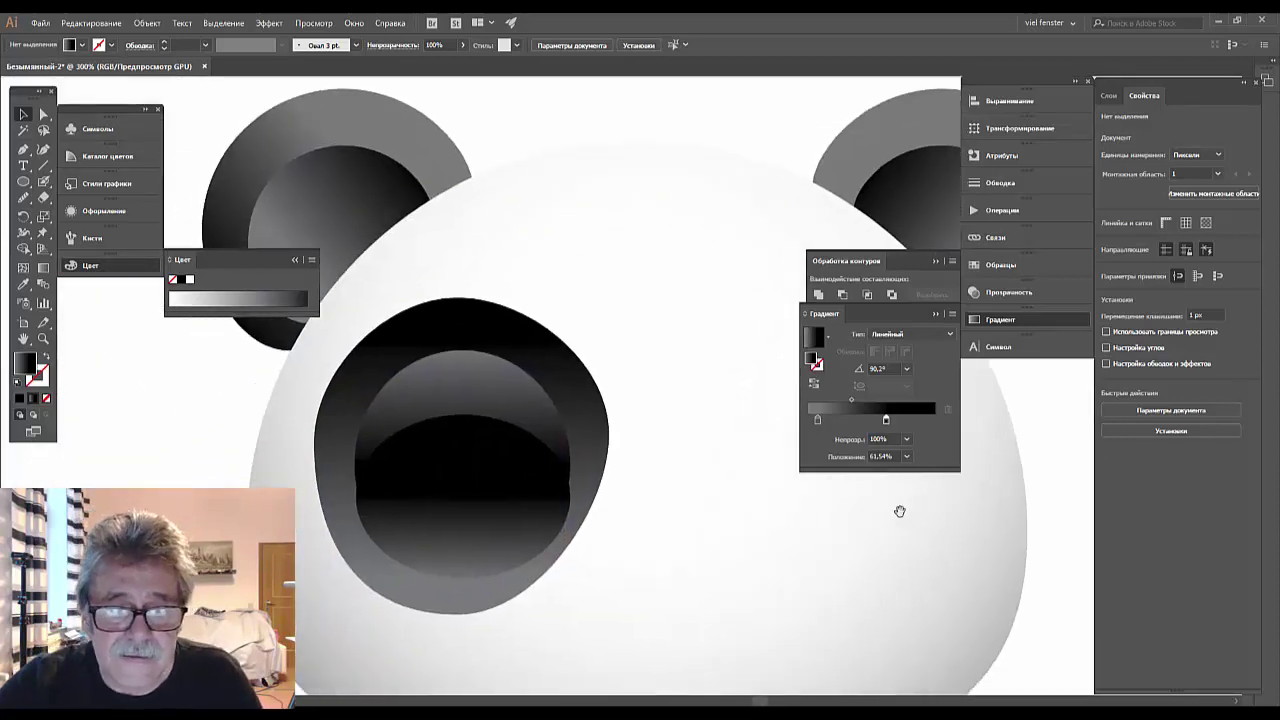
{"action": "left_click", "coordinate": [555, 540]}
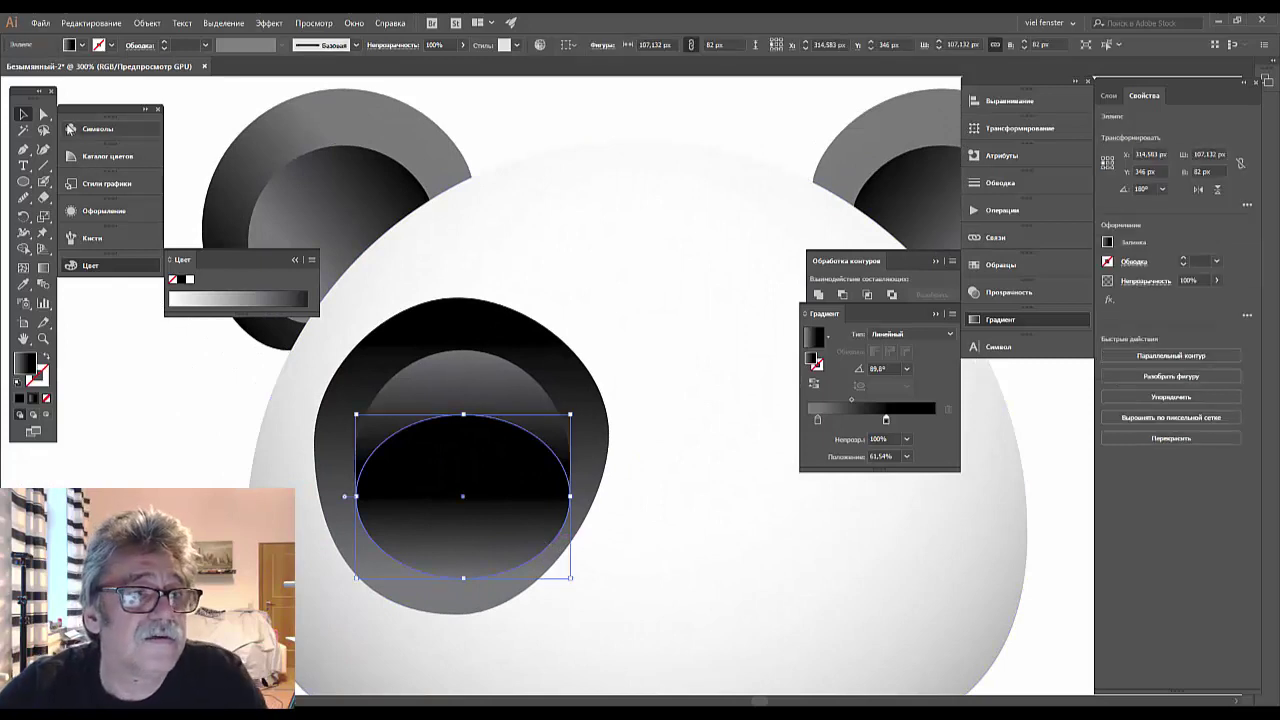
{"action": "left_click", "coordinate": [43, 114]}
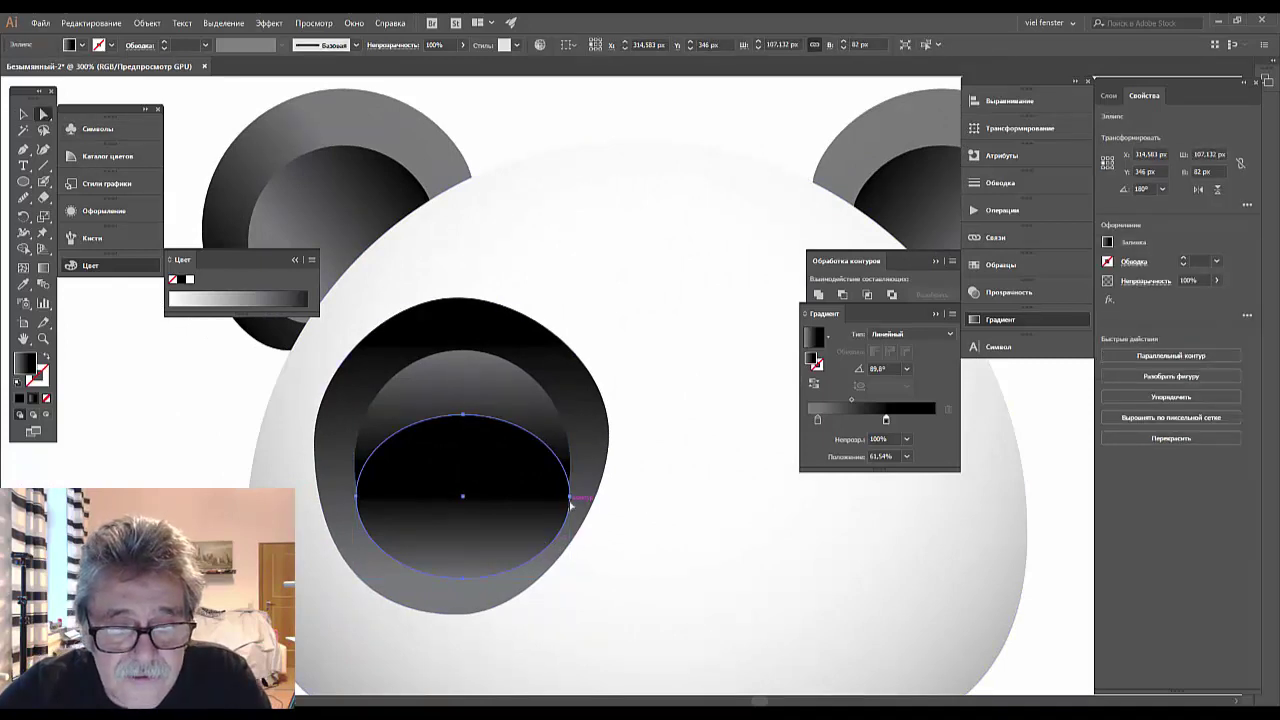
{"action": "left_click_drag", "start_coordinate": [571, 506], "coordinate": [566, 496]}
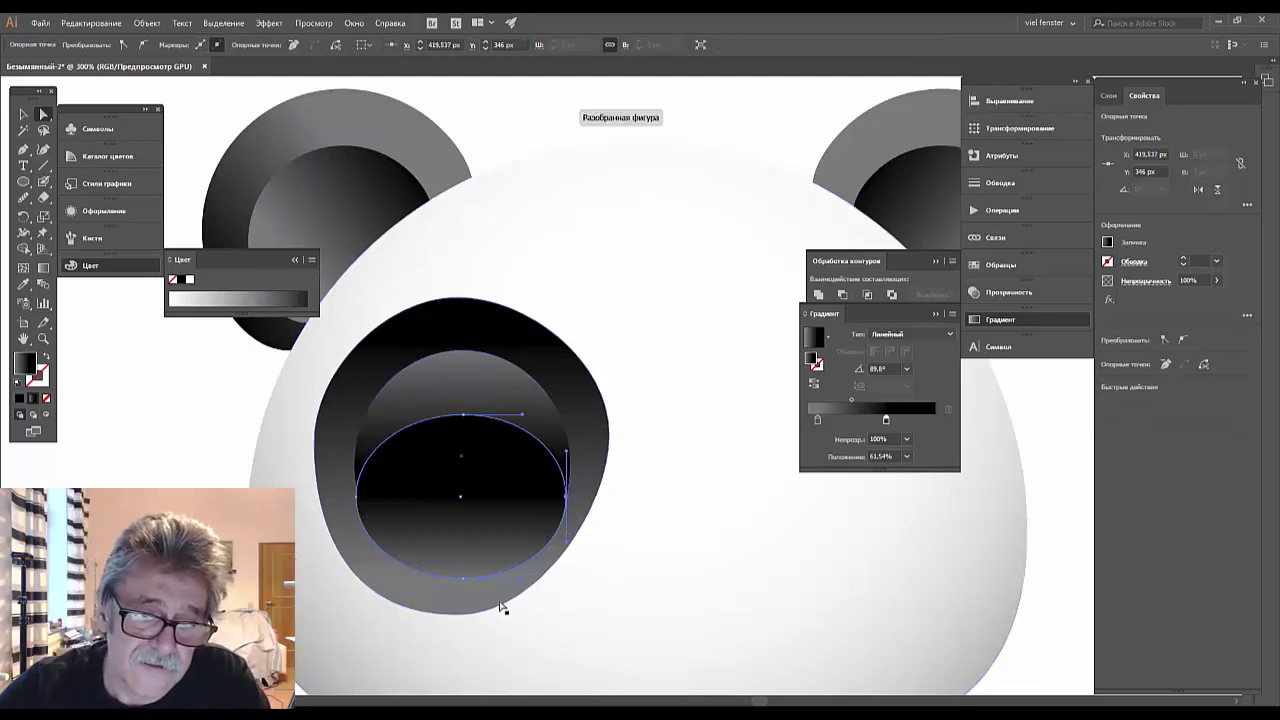
{"action": "left_click_drag", "start_coordinate": [463, 579], "coordinate": [463, 591]}
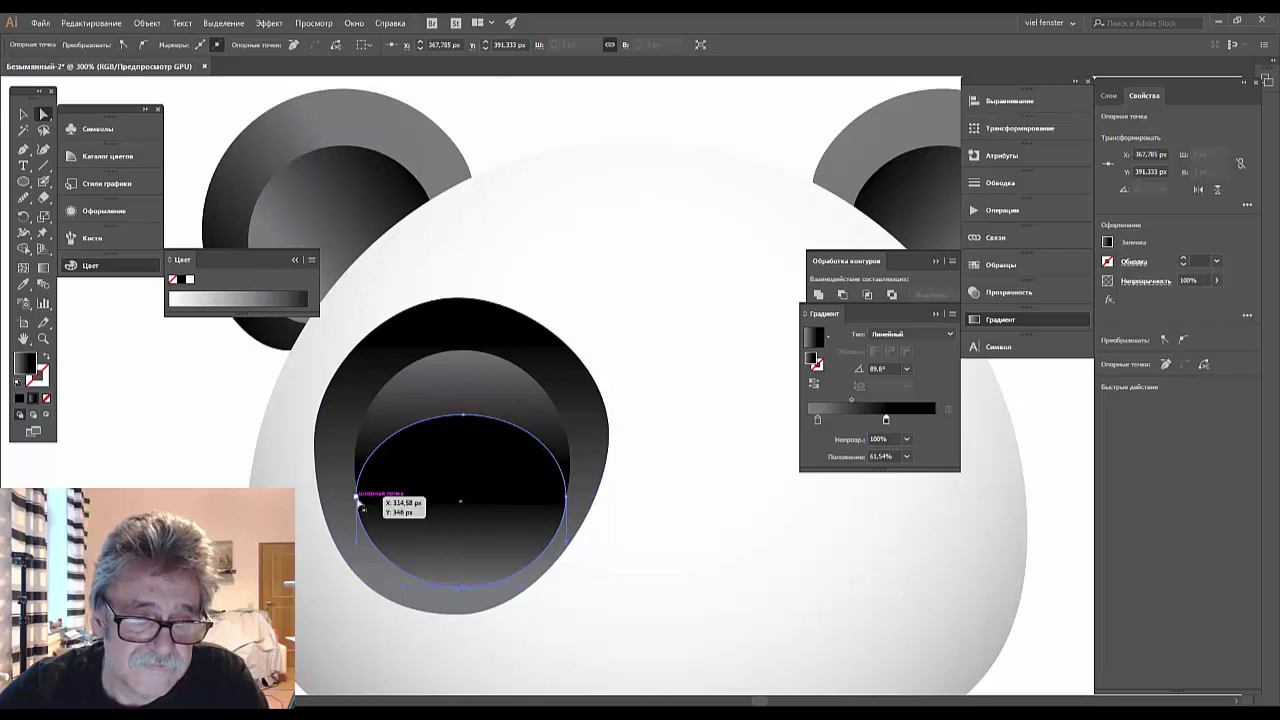
{"action": "left_click_drag", "start_coordinate": [358, 497], "coordinate": [358, 474]}
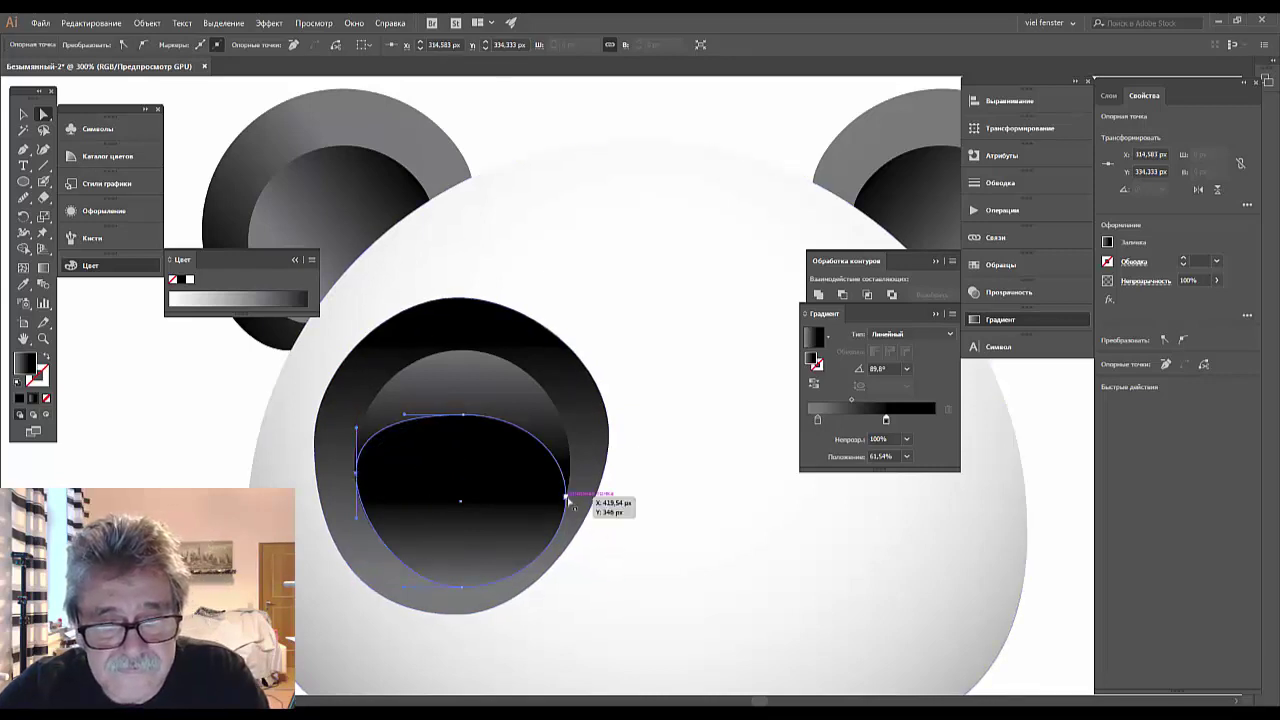
{"action": "left_click_drag", "start_coordinate": [567, 497], "coordinate": [569, 485]}
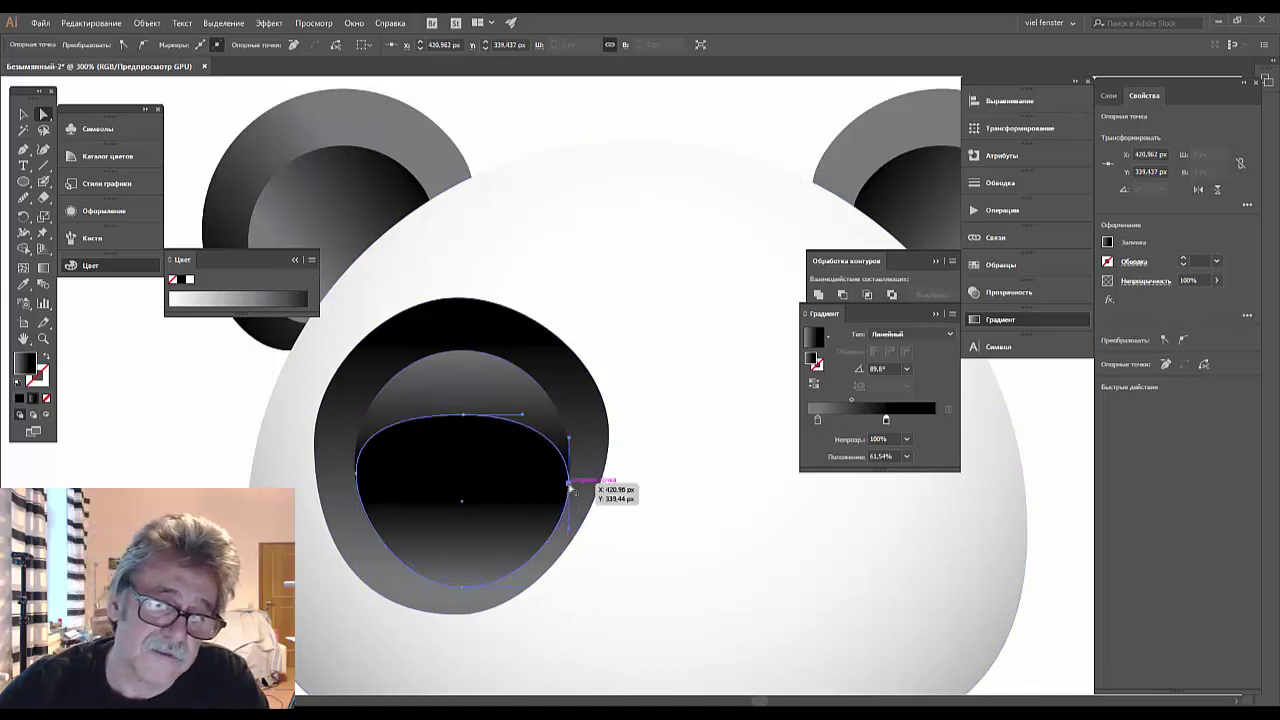
Refine the pupil by raising its top point and nudging the left and bottom anchors.
{"action": "left_click", "coordinate": [666, 616]}
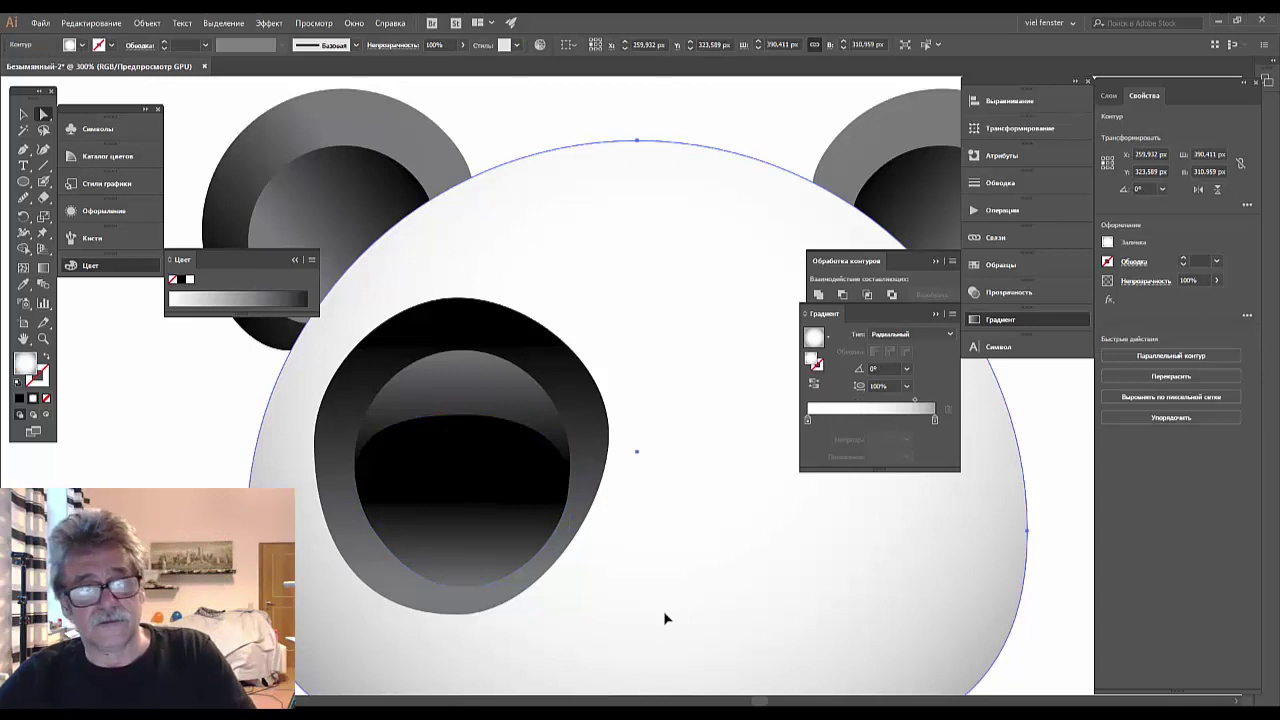
{"action": "left_click", "coordinate": [455, 445]}
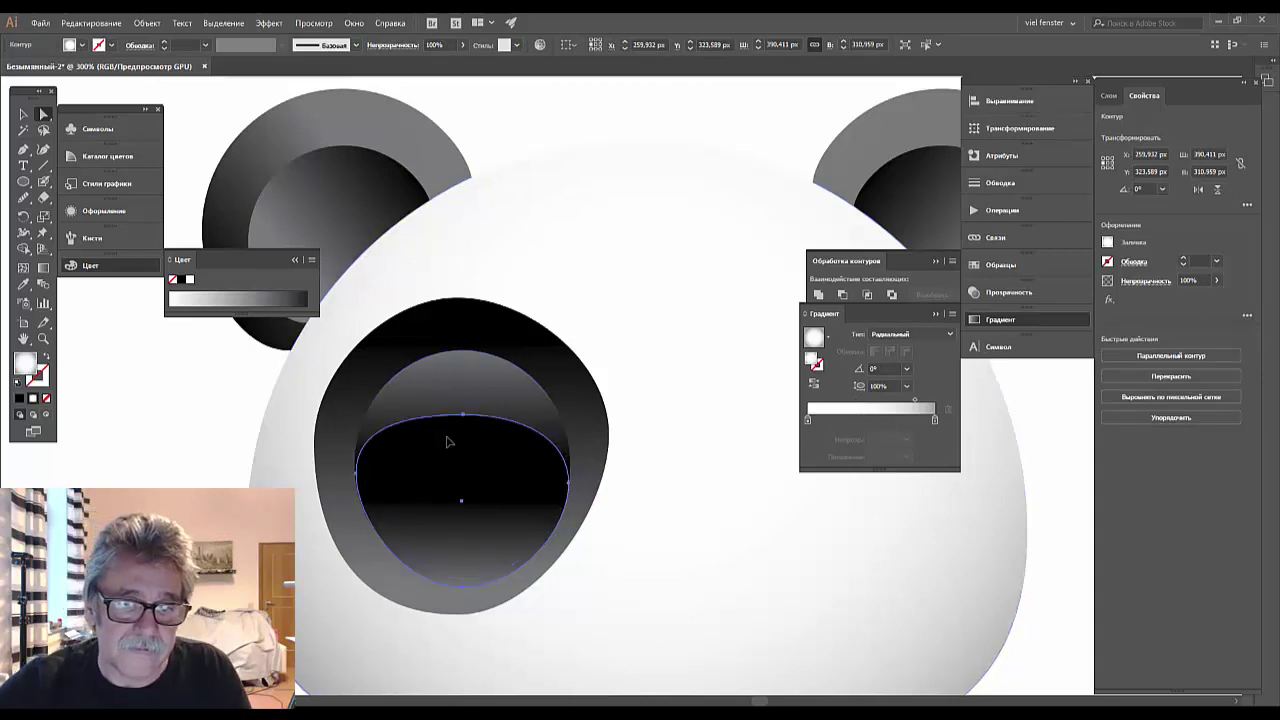
{"action": "left_click_drag", "start_coordinate": [464, 416], "coordinate": [463, 412]}
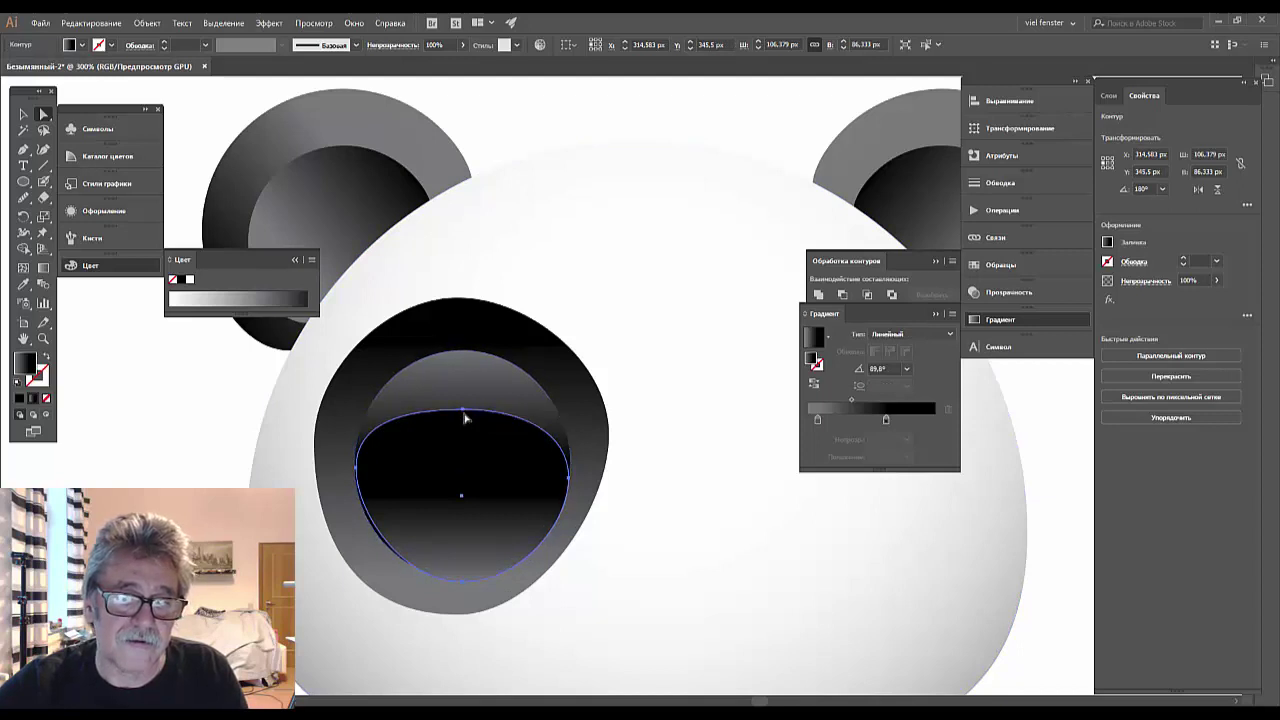
{"action": "left_click", "coordinate": [463, 412]}
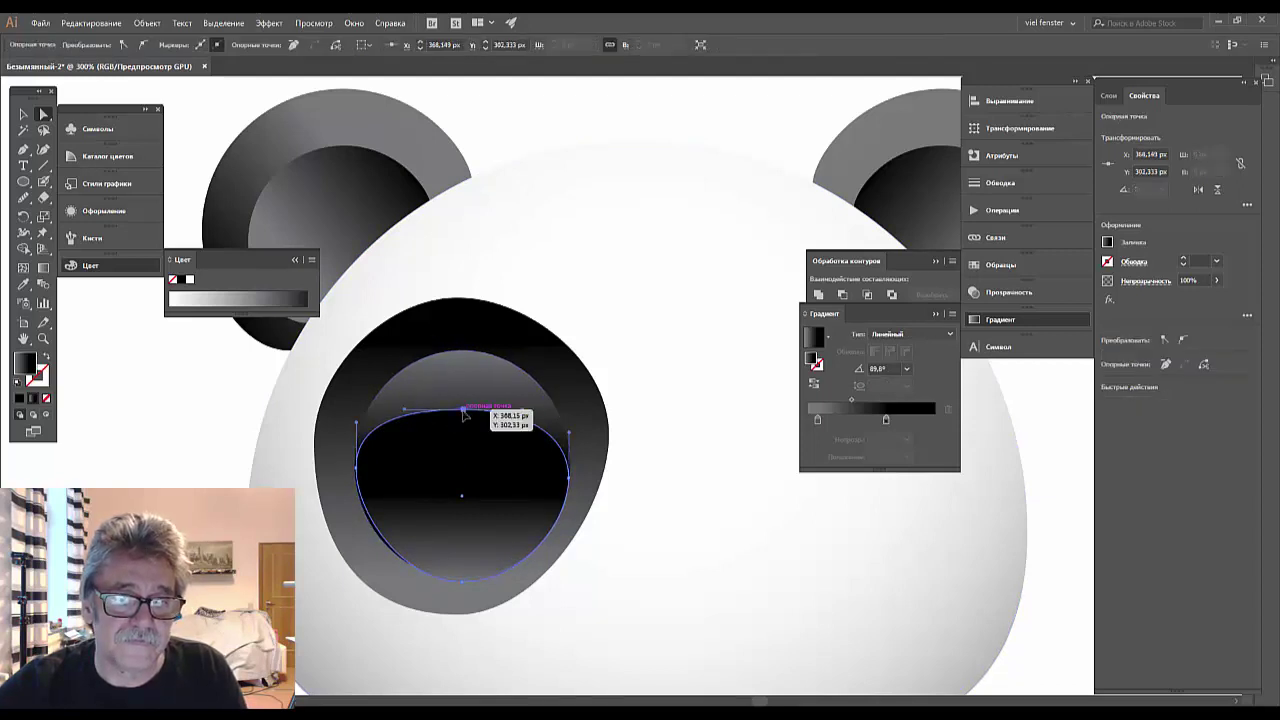
{"action": "left_click_drag", "start_coordinate": [463, 411], "coordinate": [463, 393]}
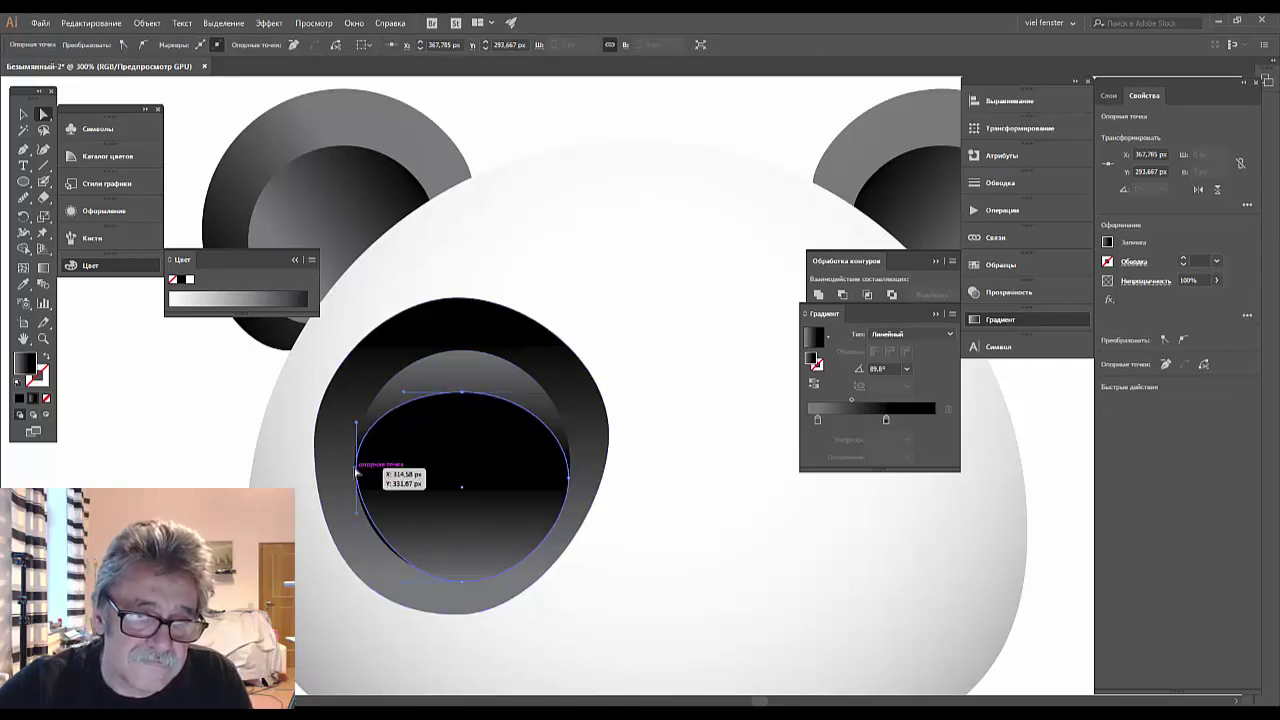
{"action": "left_click_drag", "start_coordinate": [357, 474], "coordinate": [356, 478]}
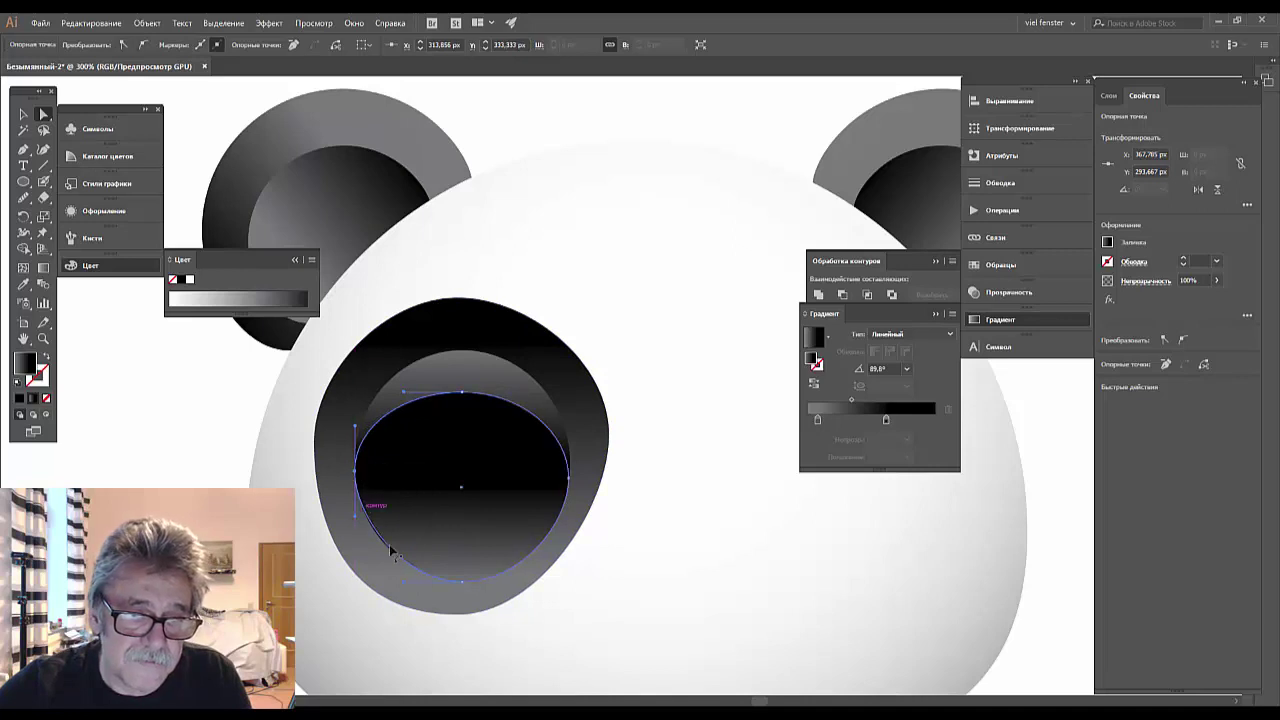
{"action": "left_click_drag", "start_coordinate": [461, 580], "coordinate": [458, 582]}
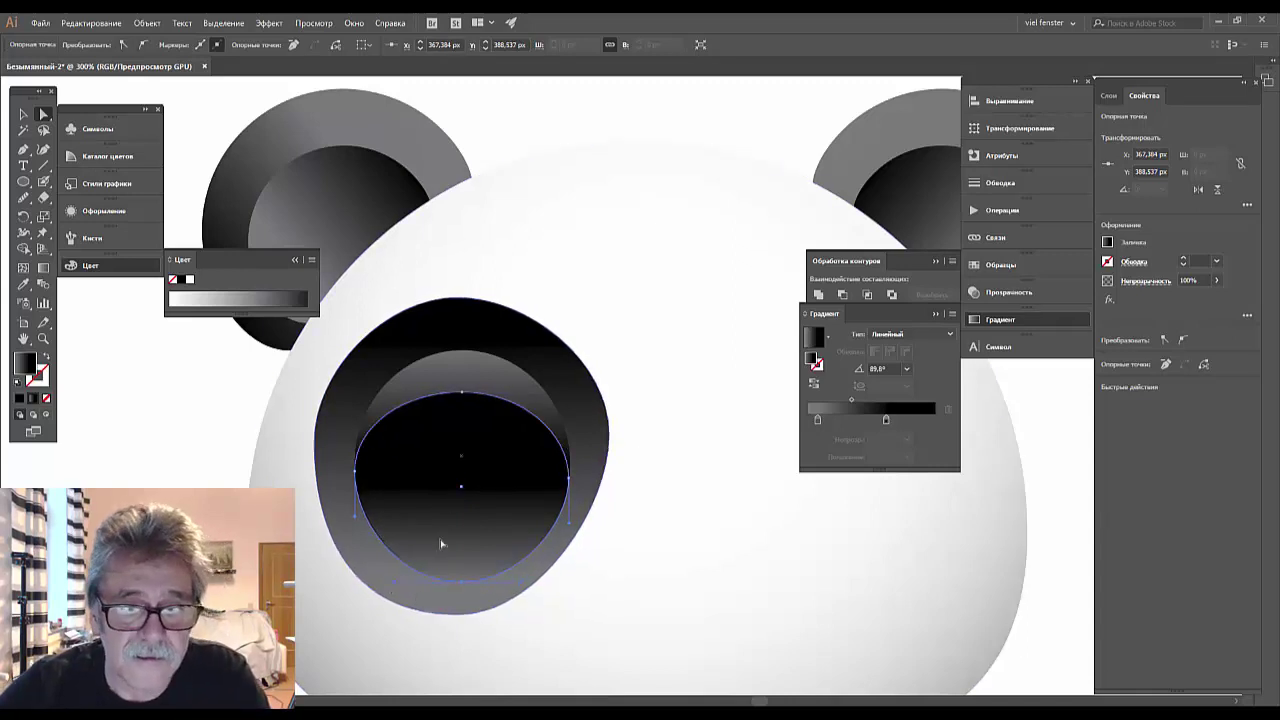
Reset the view to 200% on the panda head and choose the Ellipse tool.
{"action": "left_click", "coordinate": [650, 567]}
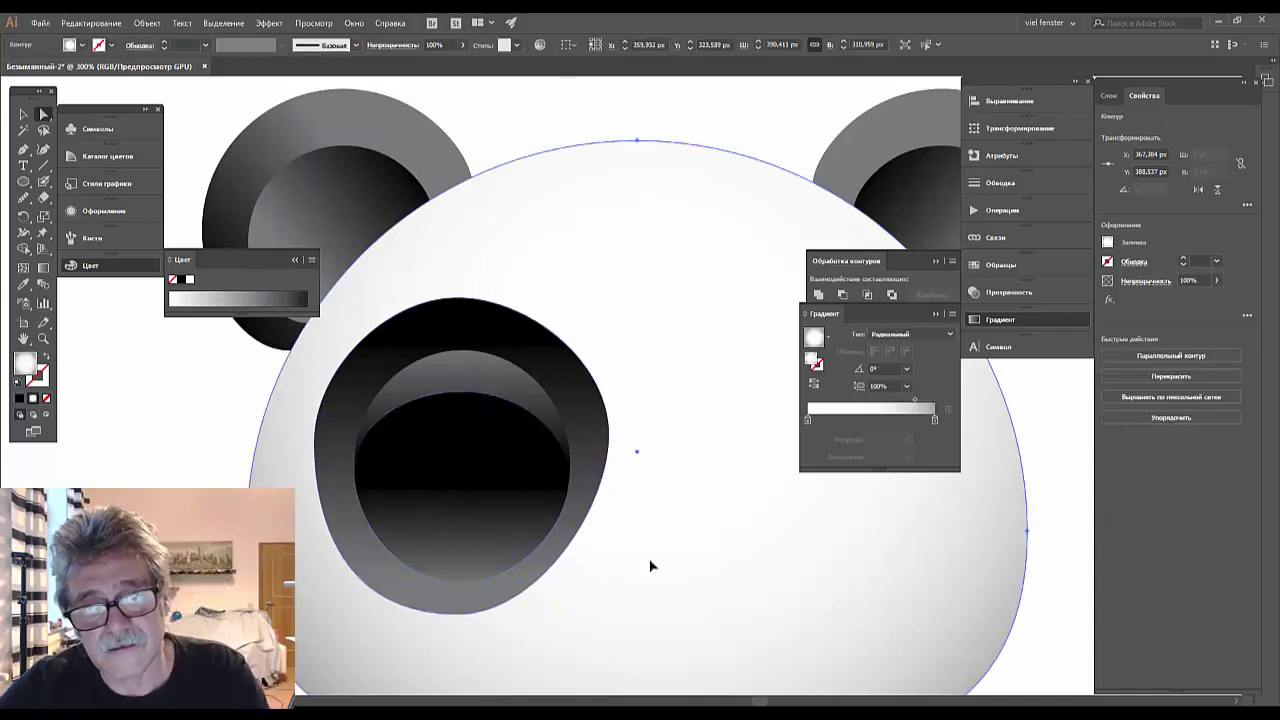
{"action": "key", "text": "ctrl+minus"}
{"action": "key", "text": "ctrl+minus"}
{"action": "key", "text": "ctrl+minus"}
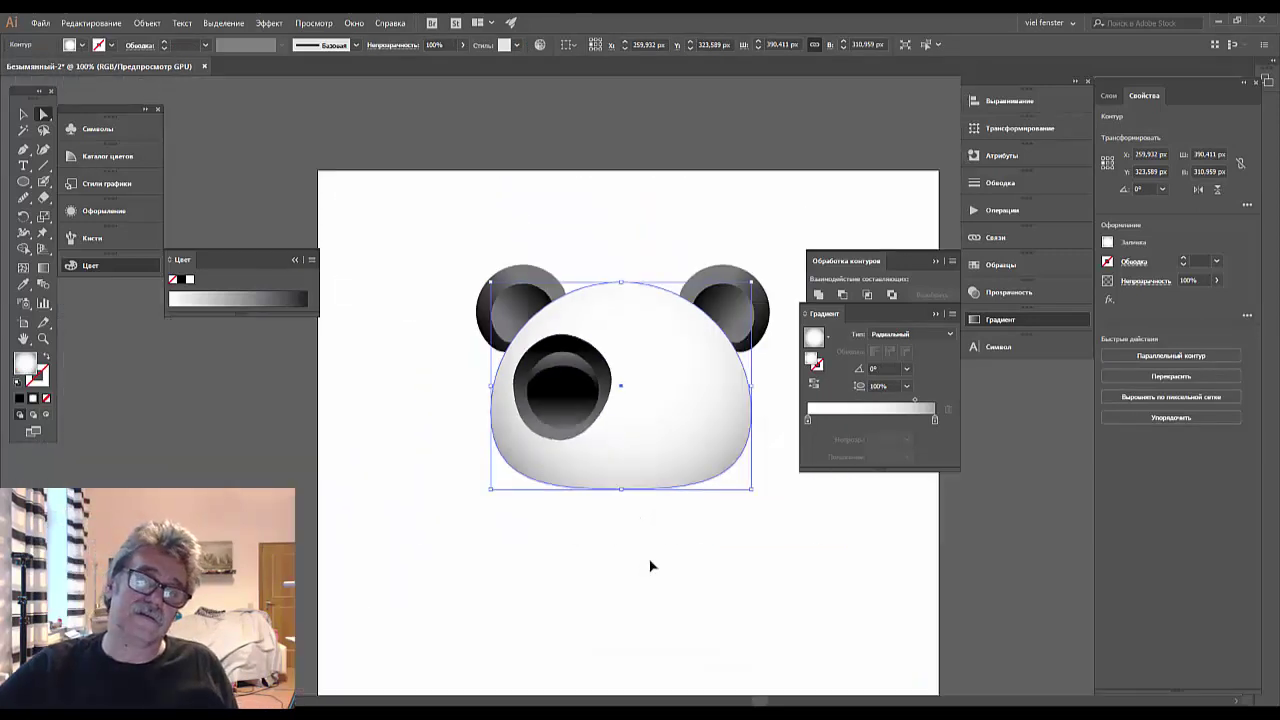
{"action": "key", "text": "ctrl+minus"}
{"action": "key", "text": "ctrl+plus"}
{"action": "key", "text": "ctrl+plus"}
{"action": "key", "text": "ctrl+plus"}
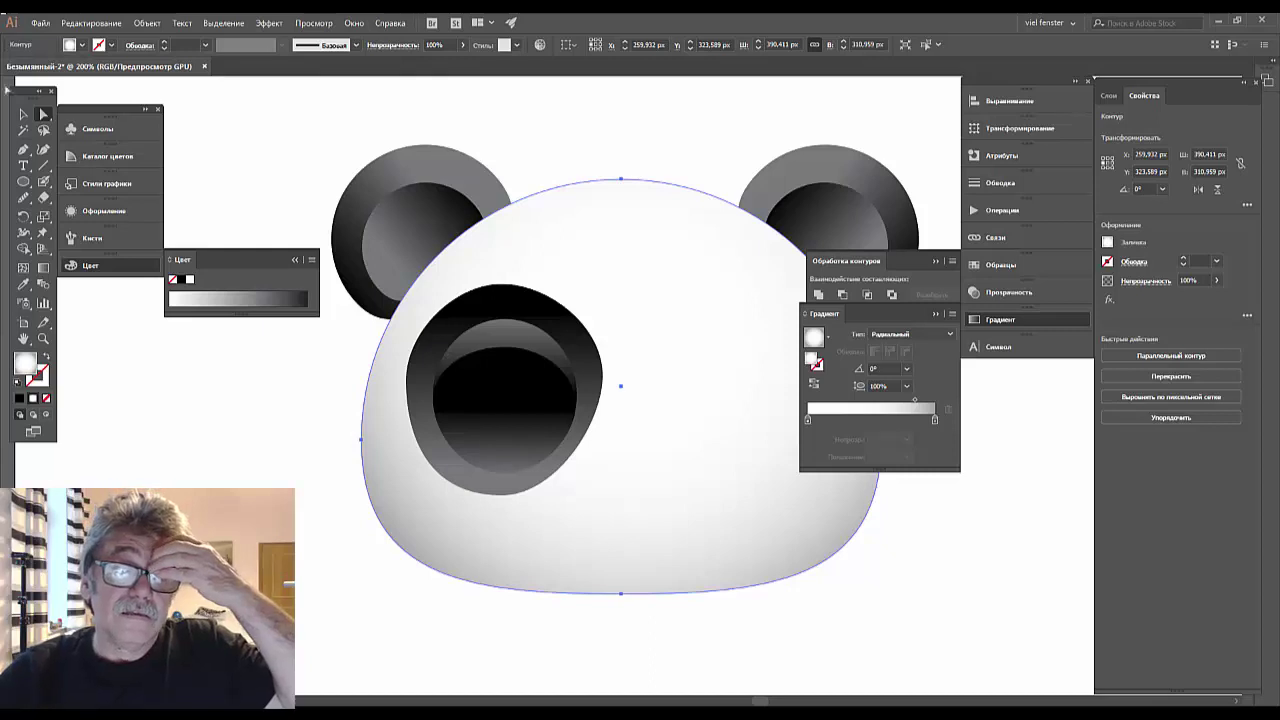
{"action": "left_click", "coordinate": [24, 183]}
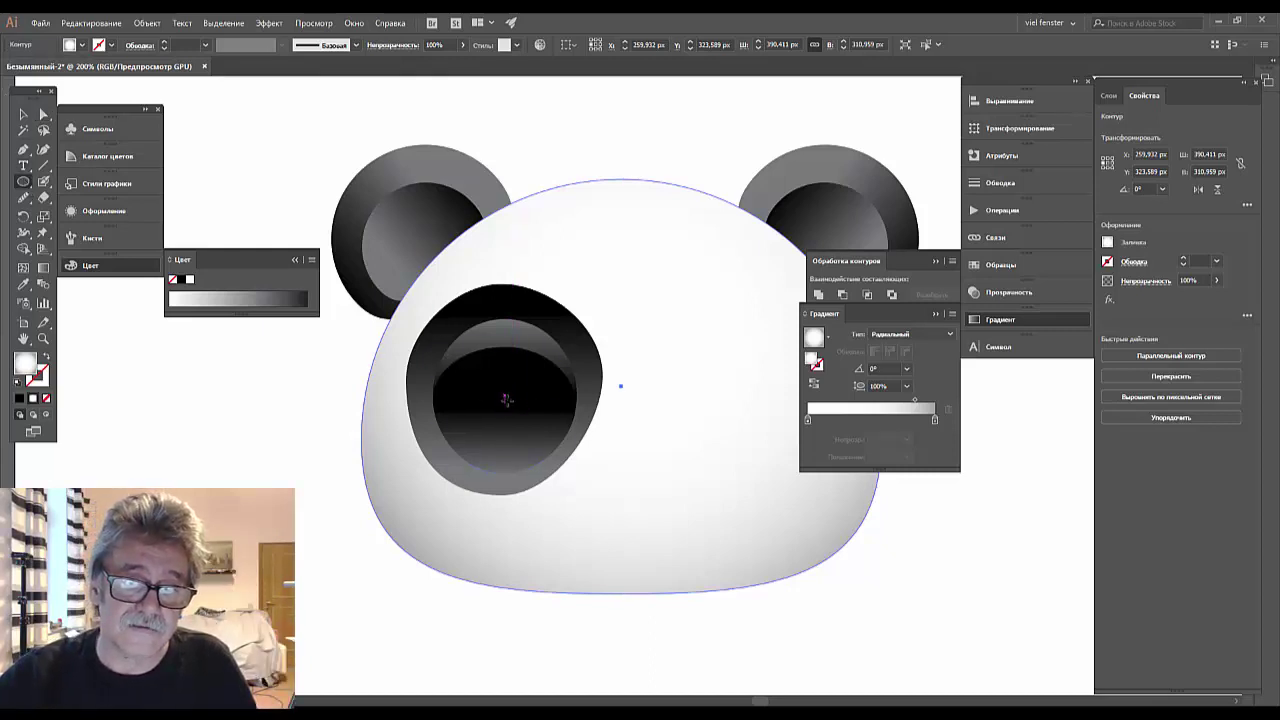
Shift-drag a 74.6 px white-gradient circle on top of the black pupil.
{"action": "left_click_drag", "start_coordinate": [502, 395], "coordinate": [575, 466]}
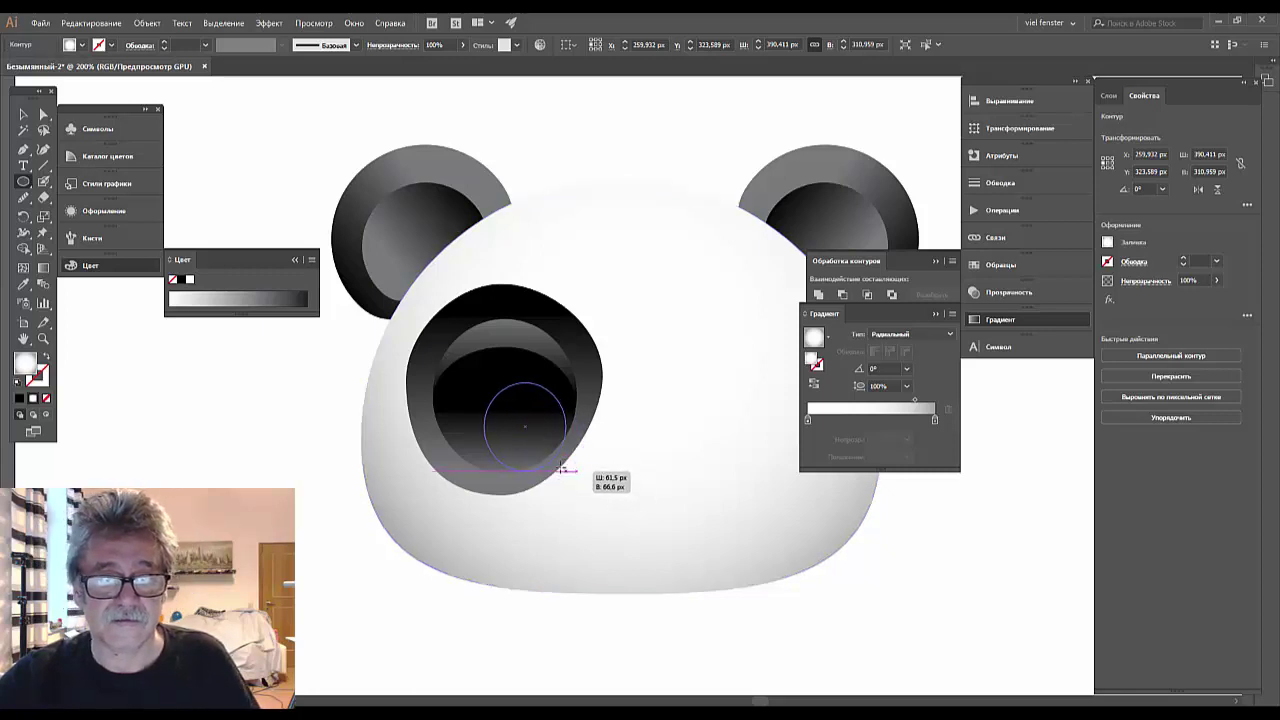
{"action": "mouse_move", "coordinate": [575, 466]}
{"action": "left_mouse_down"}
{"action": "mouse_move", "coordinate": [549, 440]}
{"action": "mouse_move", "coordinate": [553, 458]}
{"action": "left_mouse_up"}
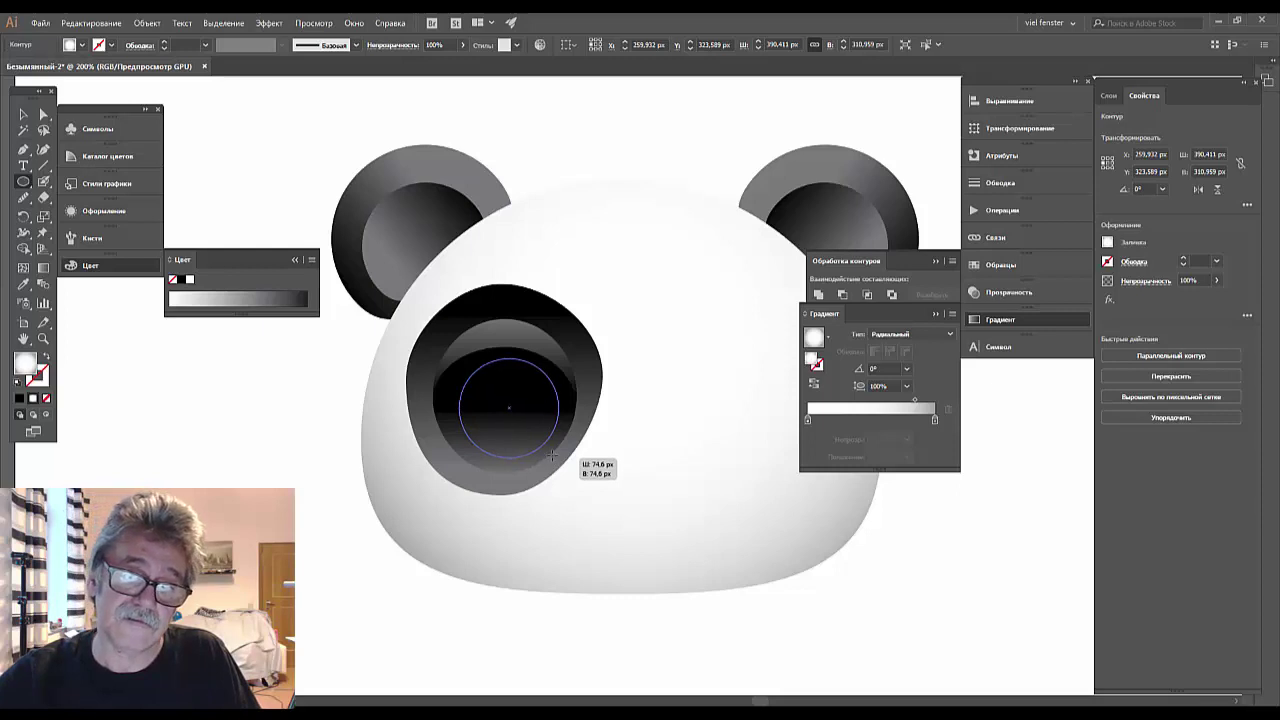
{"action": "left_click_drag", "start_coordinate": [553, 458], "coordinate": [553, 456]}
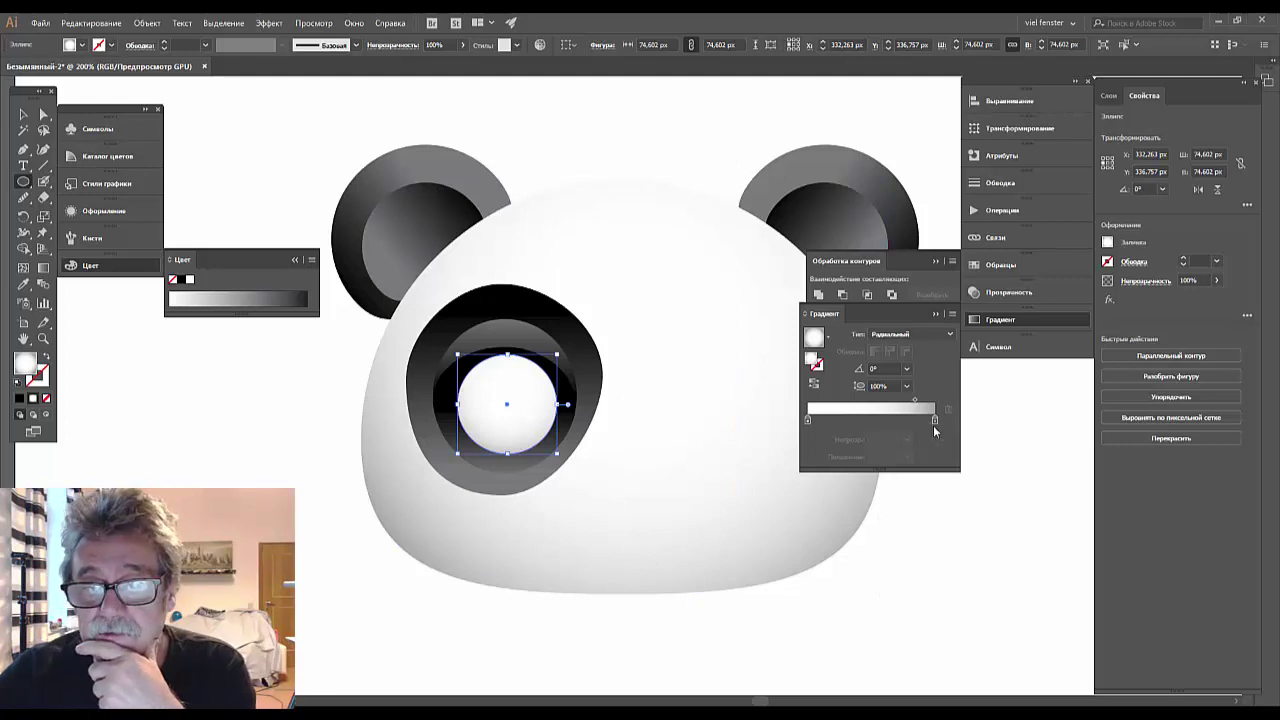
Set the gradient's left stop to light blue and its right stop to darker blue.
{"action": "double_click", "coordinate": [808, 421]}
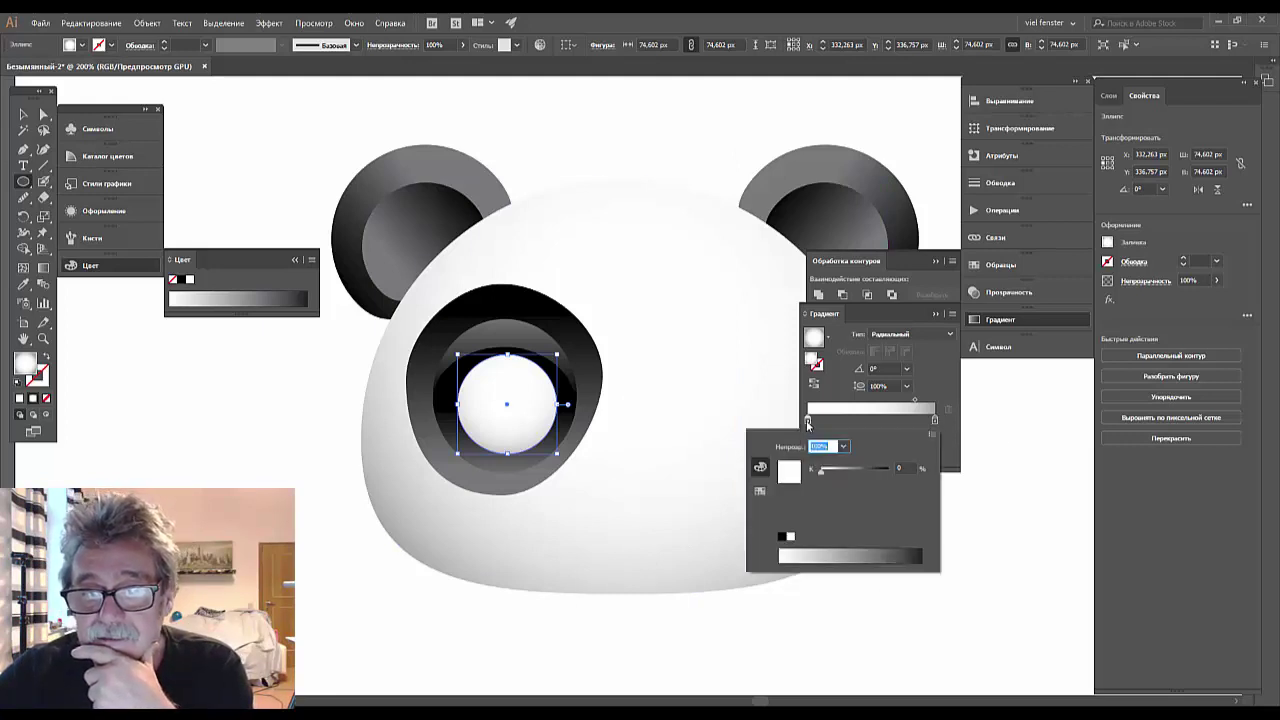
{"action": "left_click", "coordinate": [760, 492]}
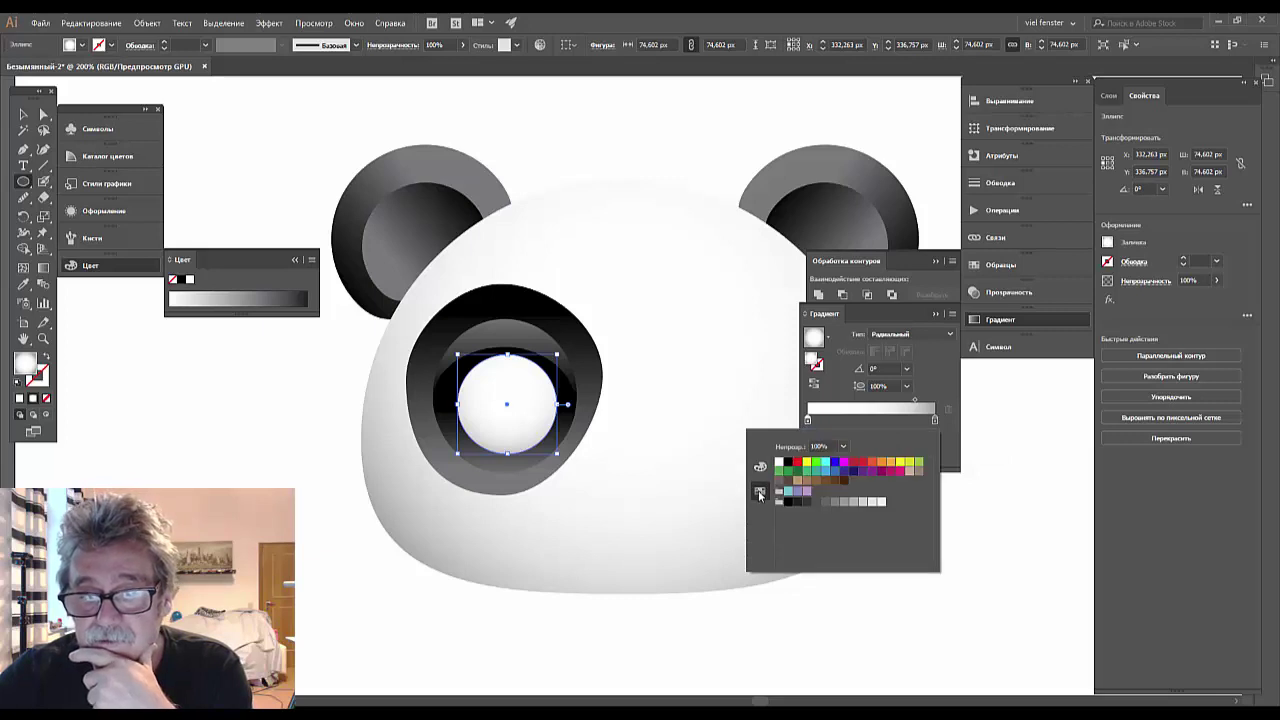
{"action": "left_click", "coordinate": [825, 478]}
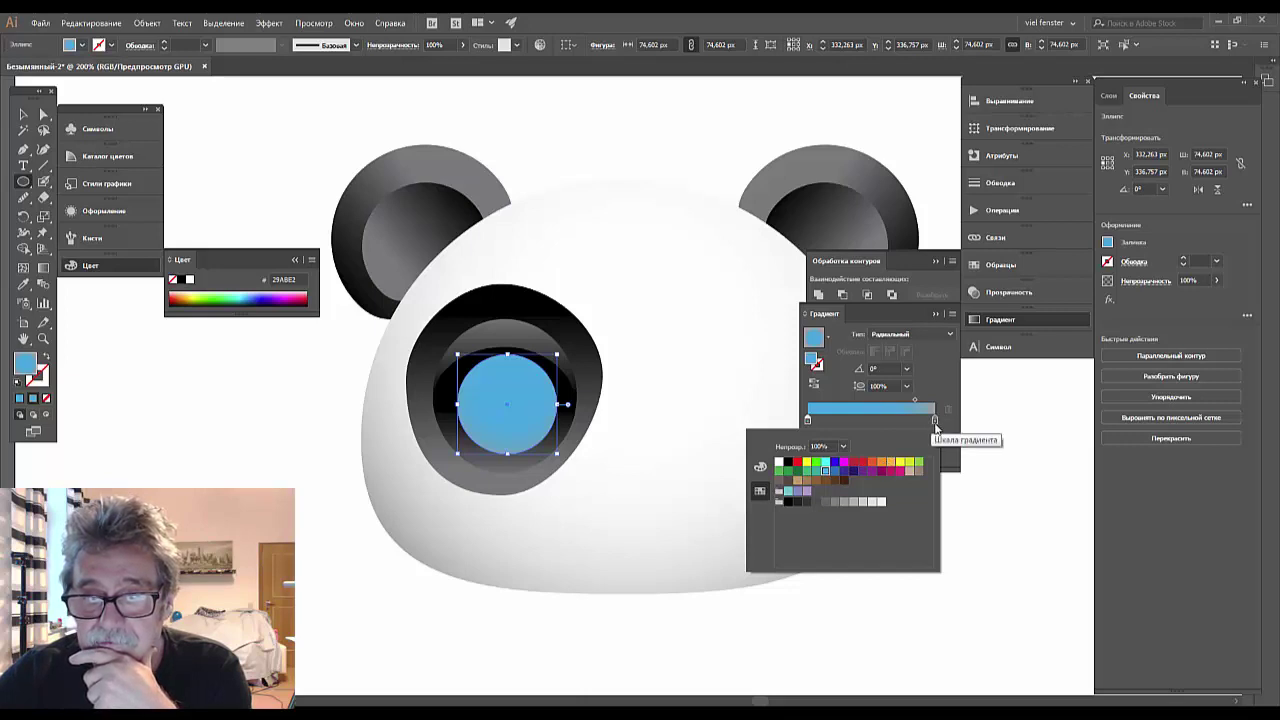
{"action": "left_click", "coordinate": [935, 424]}
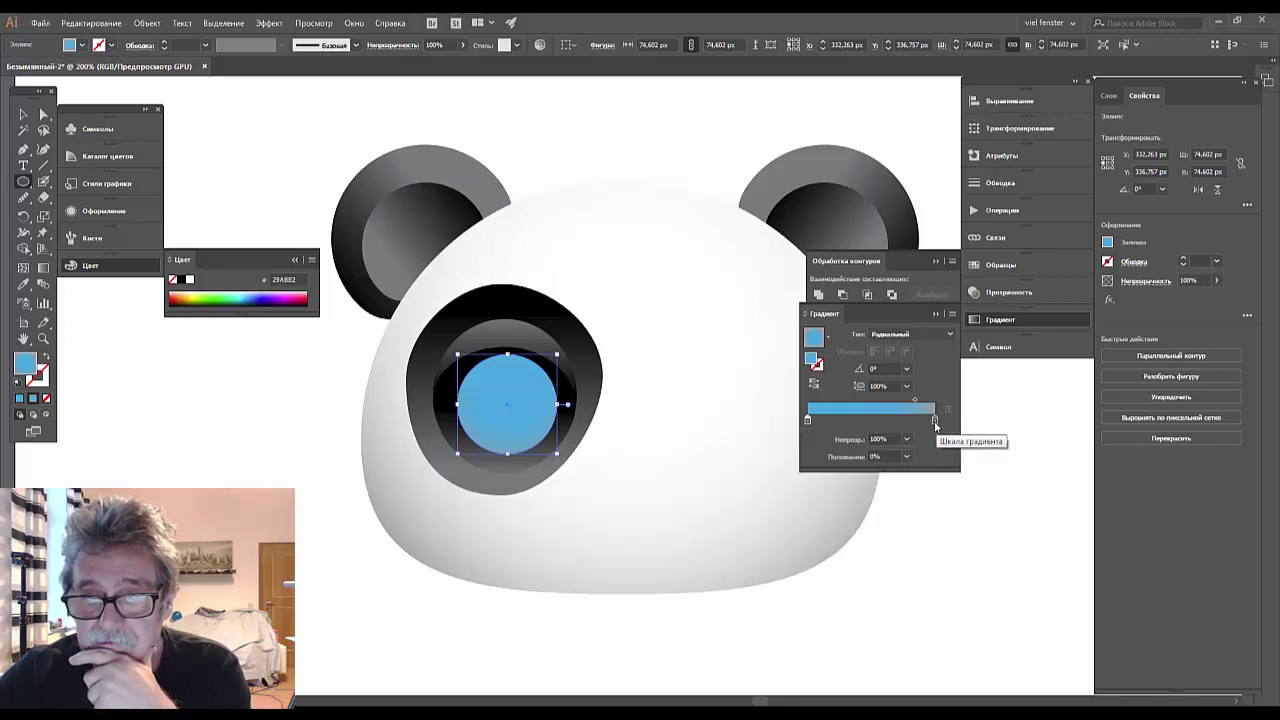
{"action": "double_click", "coordinate": [934, 421]}
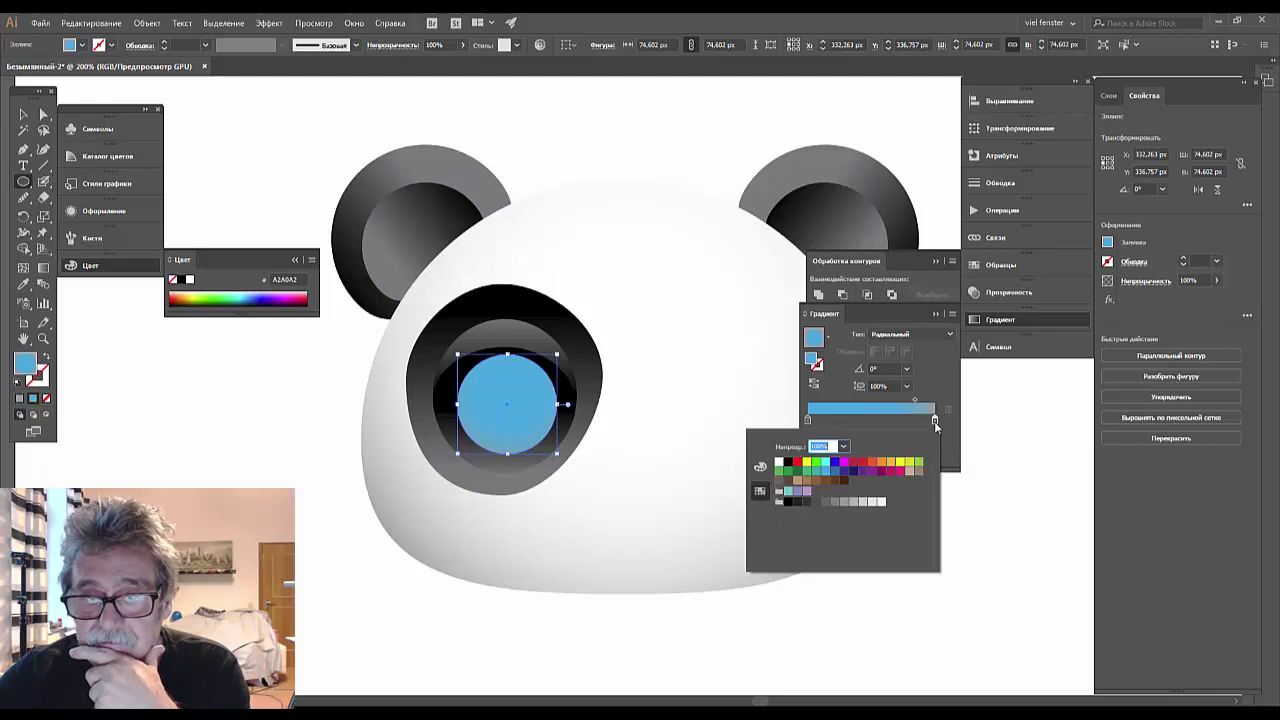
{"action": "left_click", "coordinate": [834, 474]}
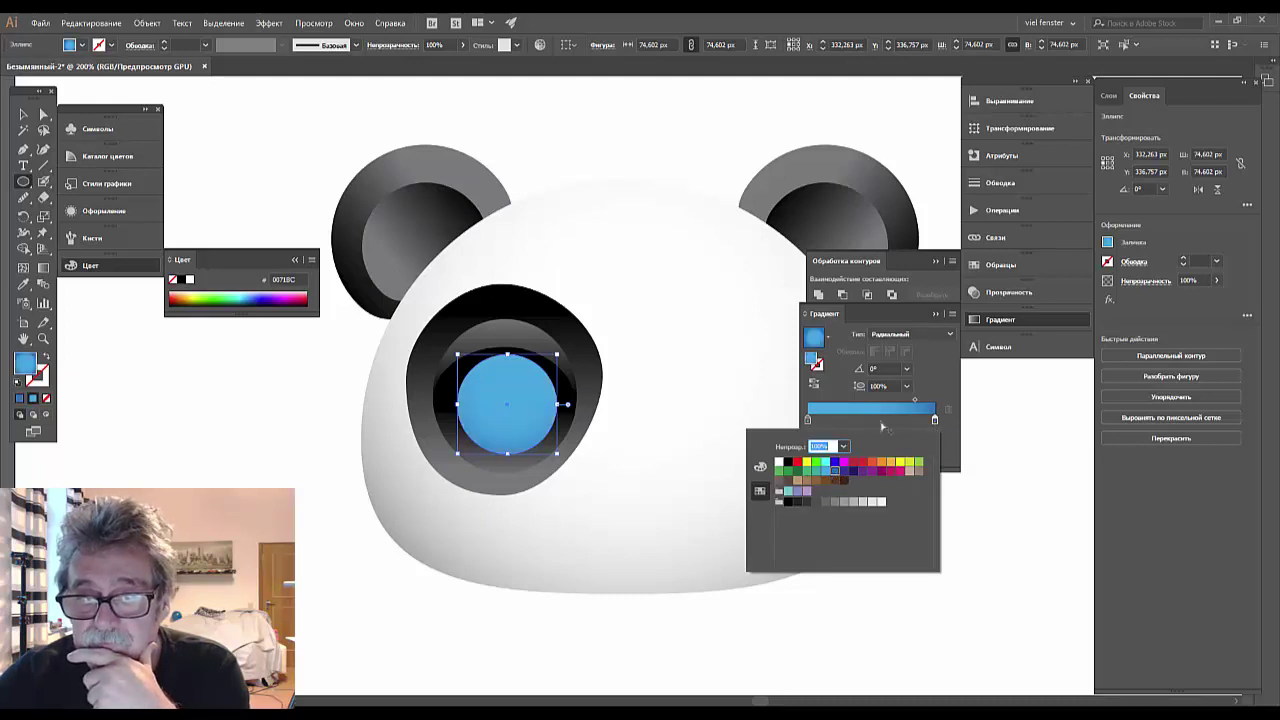
{"action": "left_click", "coordinate": [807, 422]}
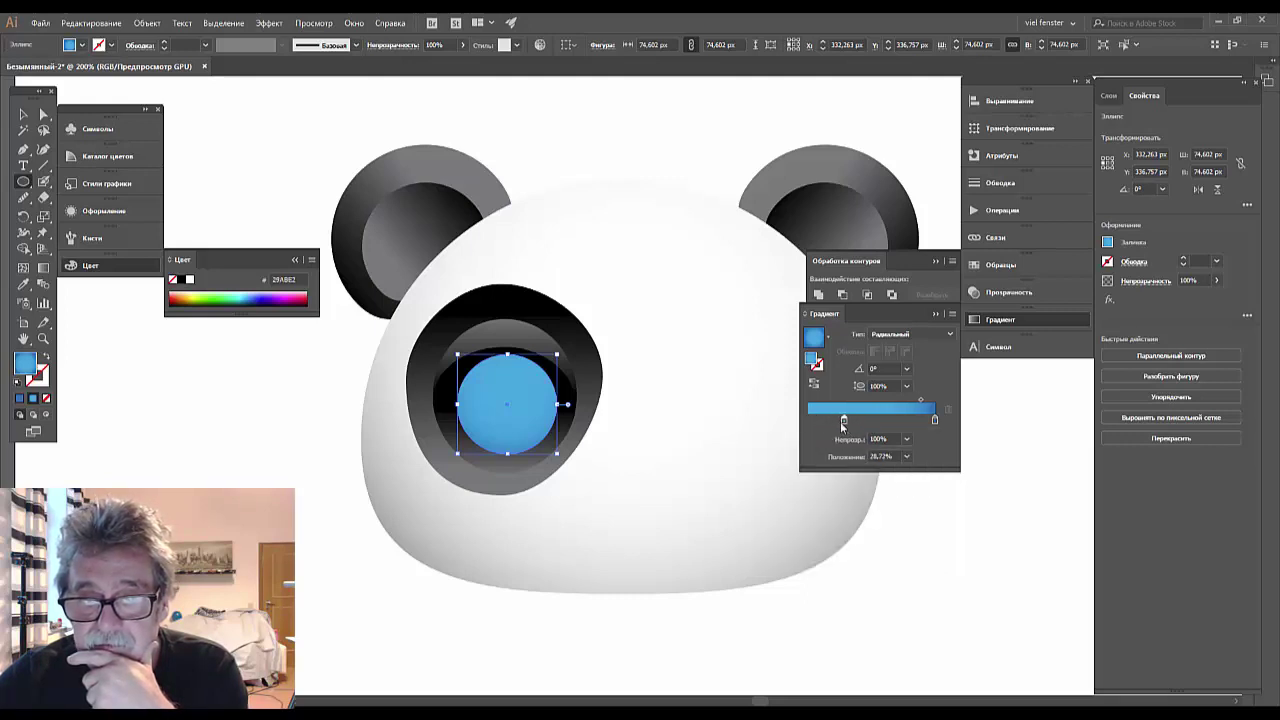
Make the left stop white, then add and remove extra stops to rework the blue gradient.
{"action": "double_click", "coordinate": [839, 421]}
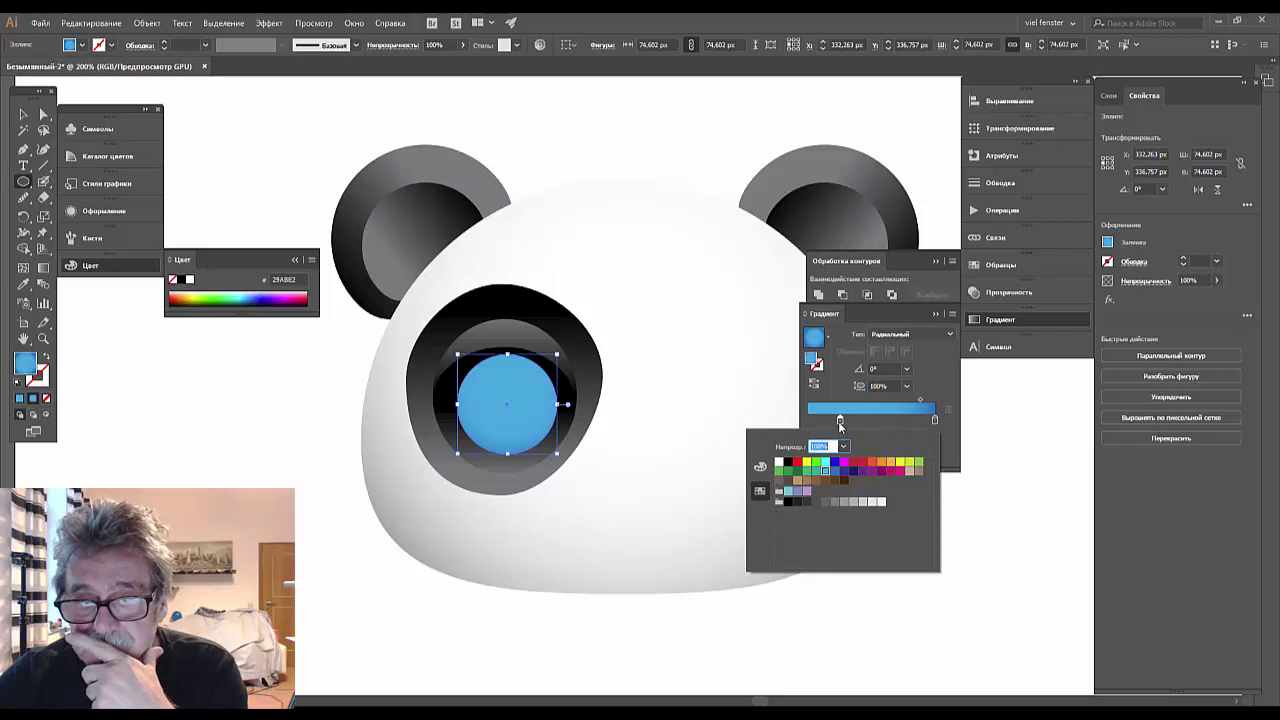
{"action": "left_click", "coordinate": [760, 466]}
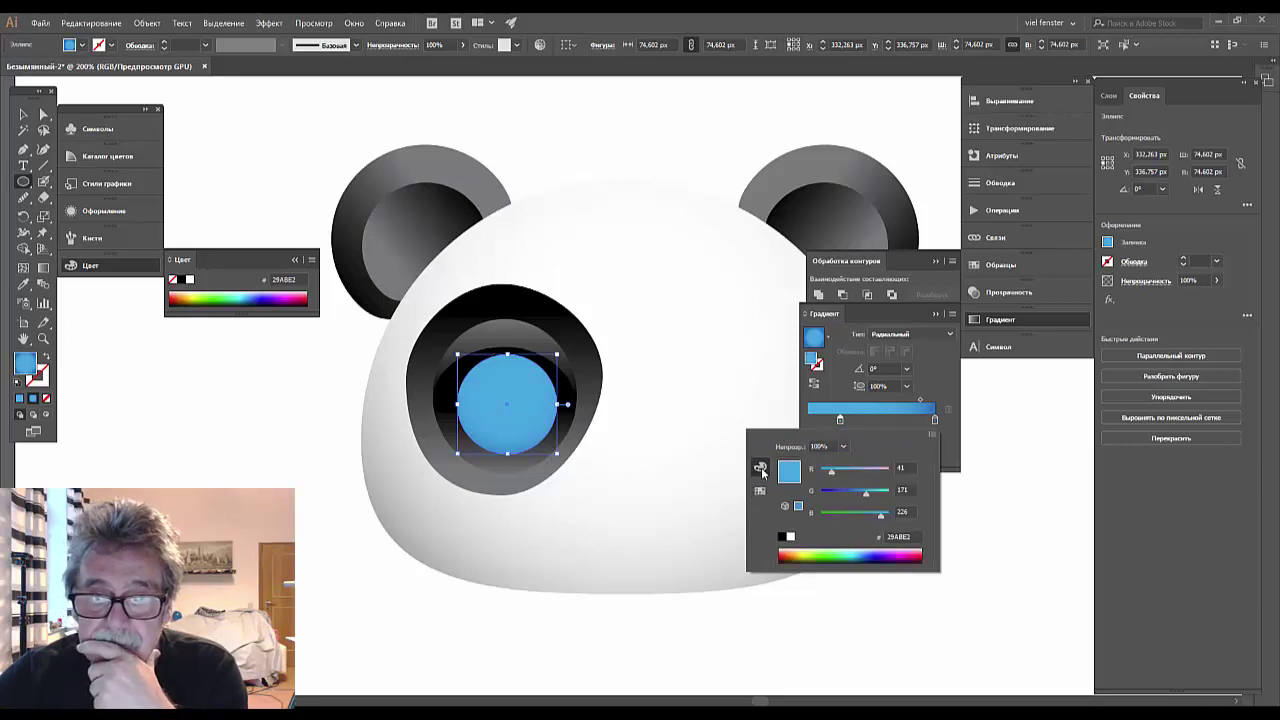
{"action": "left_click", "coordinate": [790, 537]}
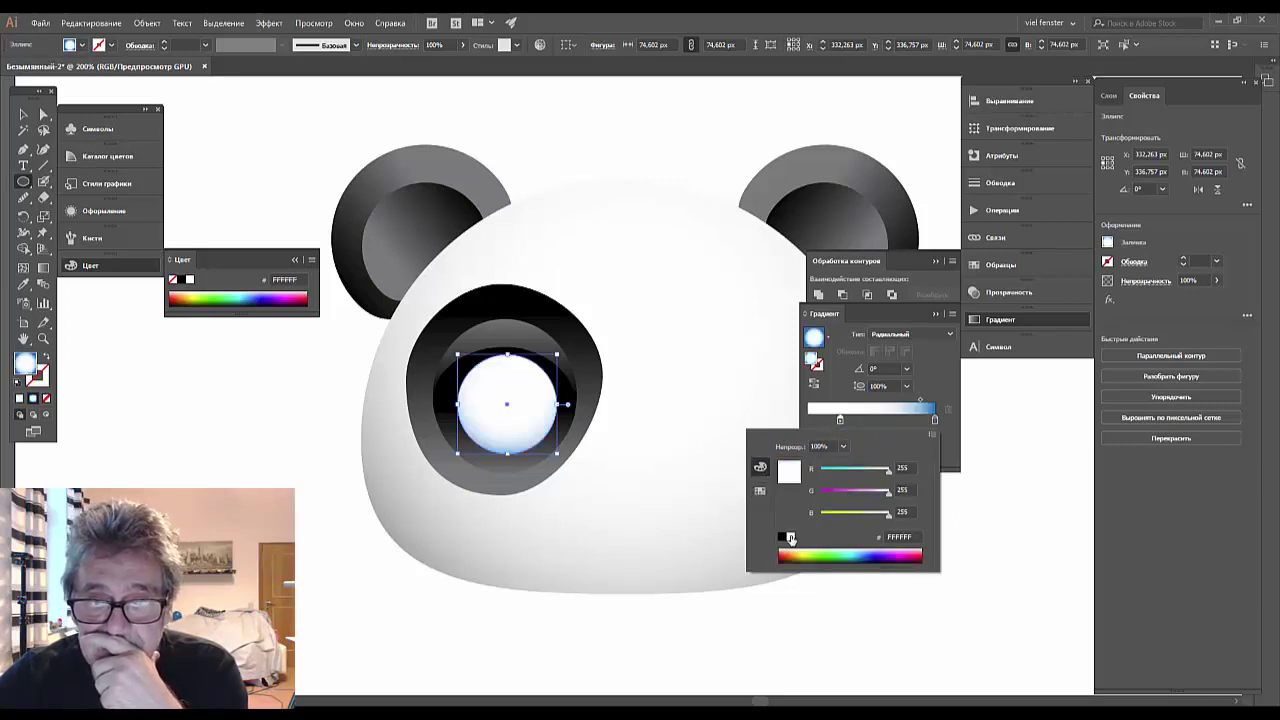
{"action": "left_click", "coordinate": [844, 422]}
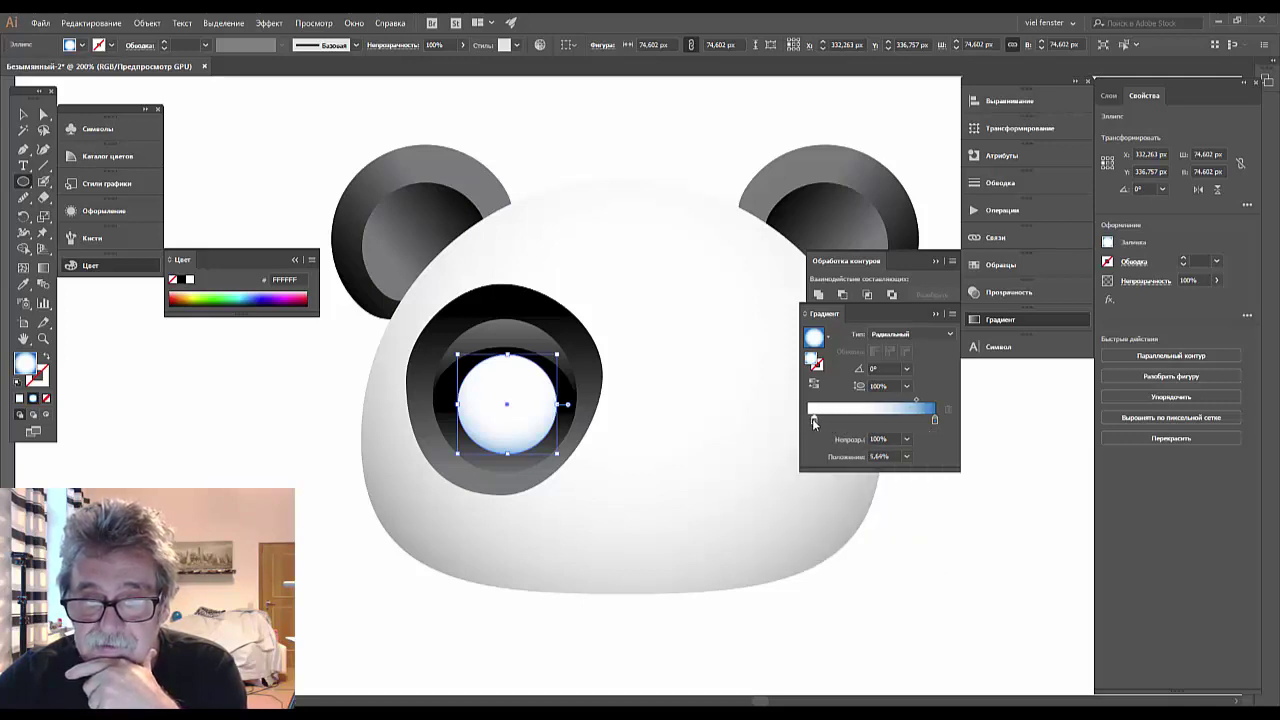
{"action": "left_click_drag", "start_coordinate": [812, 418], "coordinate": [810, 418]}
{"action": "left_click", "coordinate": [912, 421]}
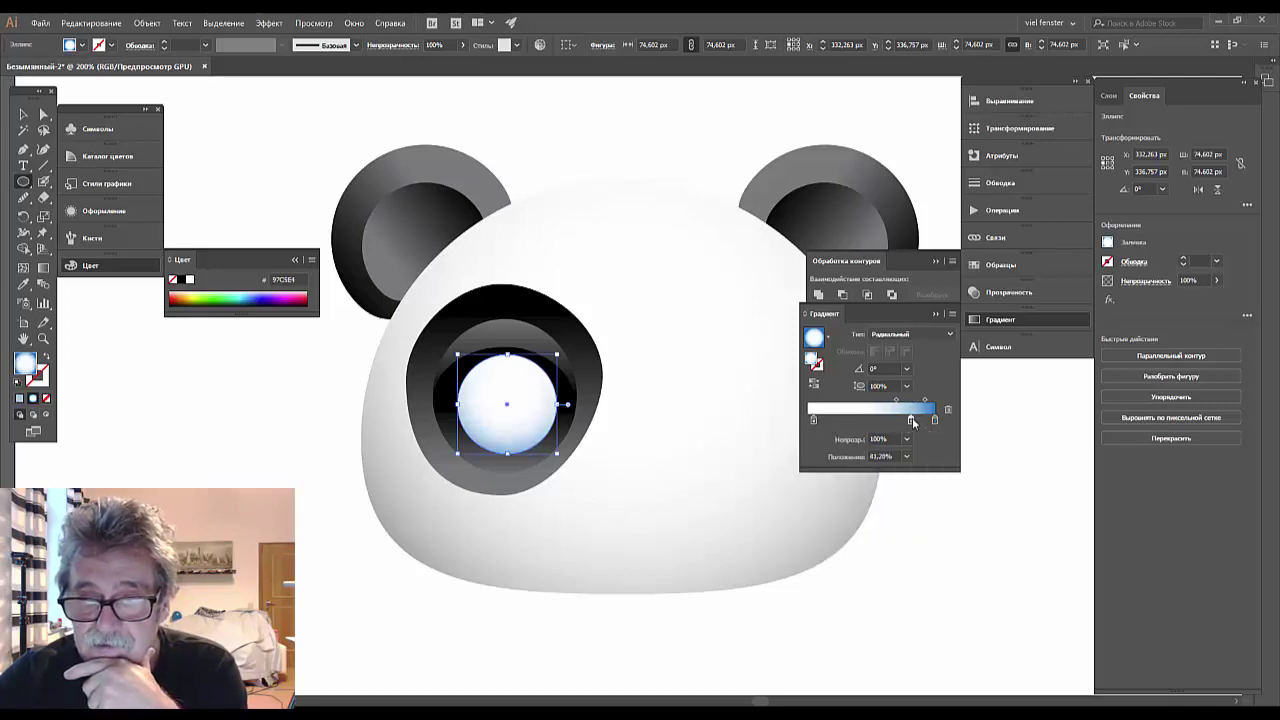
{"action": "left_click", "coordinate": [812, 422]}
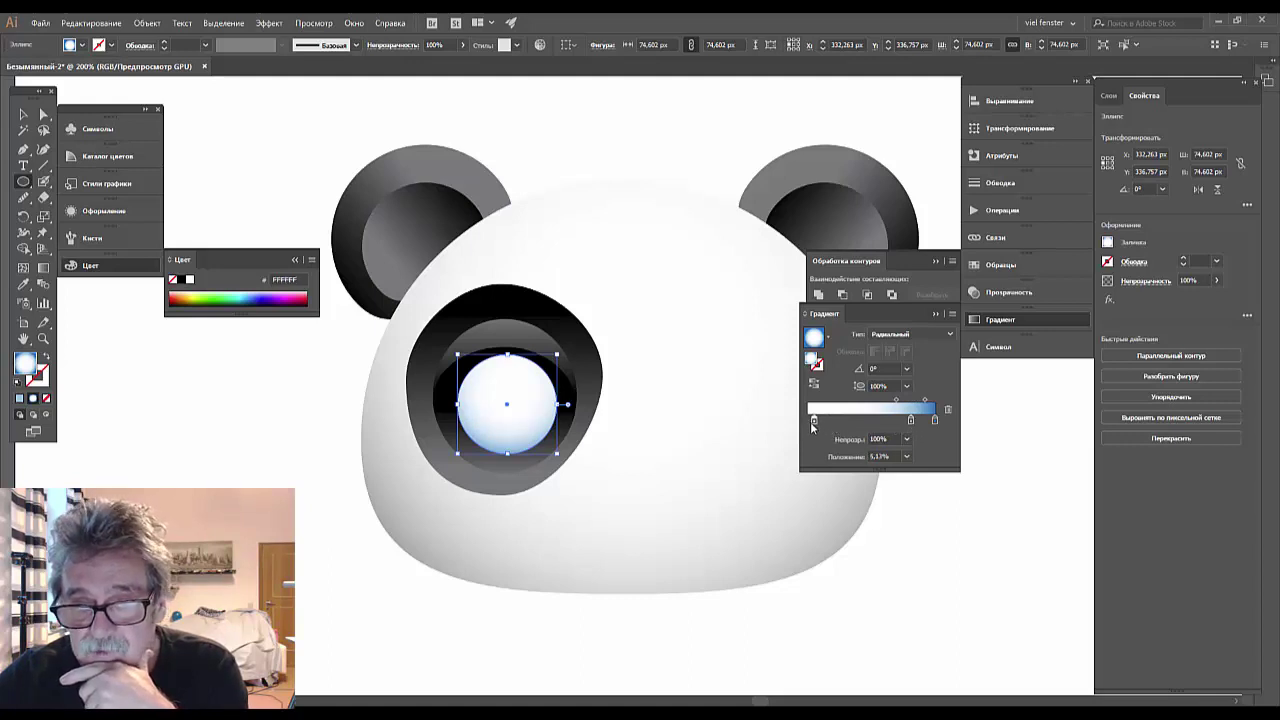
{"action": "left_click_drag", "start_coordinate": [815, 419], "coordinate": [823, 495]}
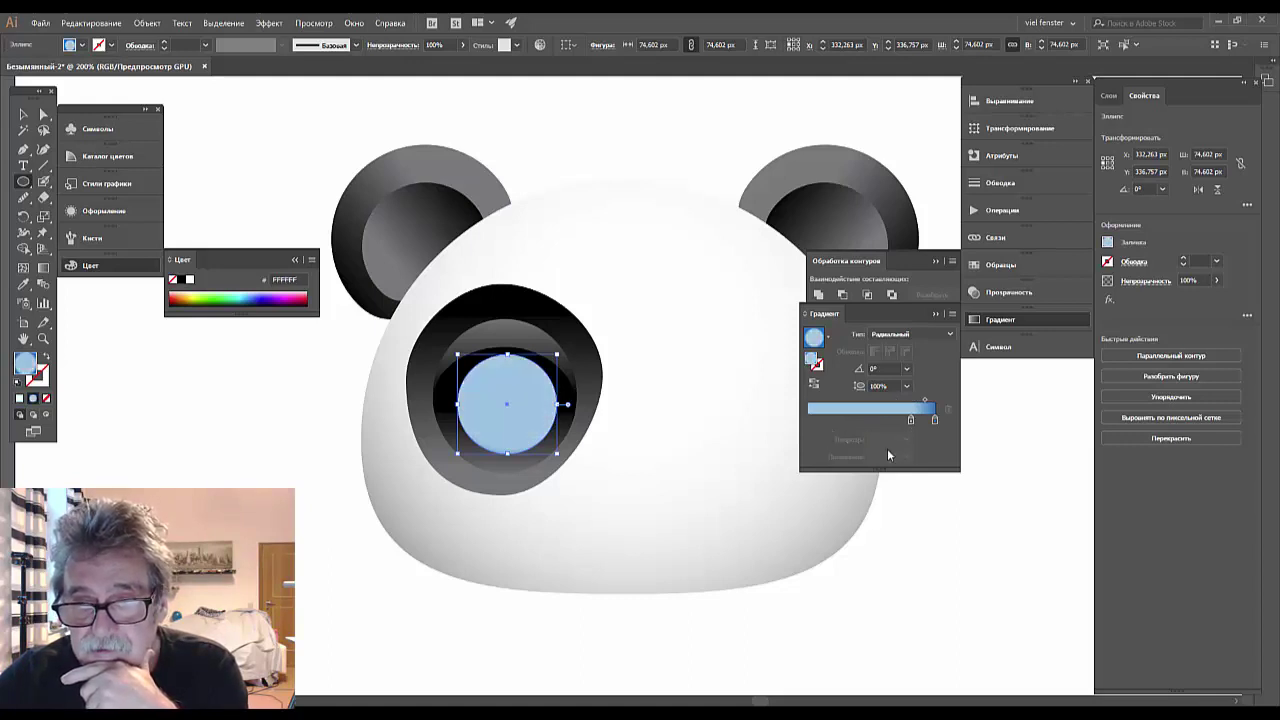
{"action": "left_click_drag", "start_coordinate": [911, 421], "coordinate": [907, 421]}
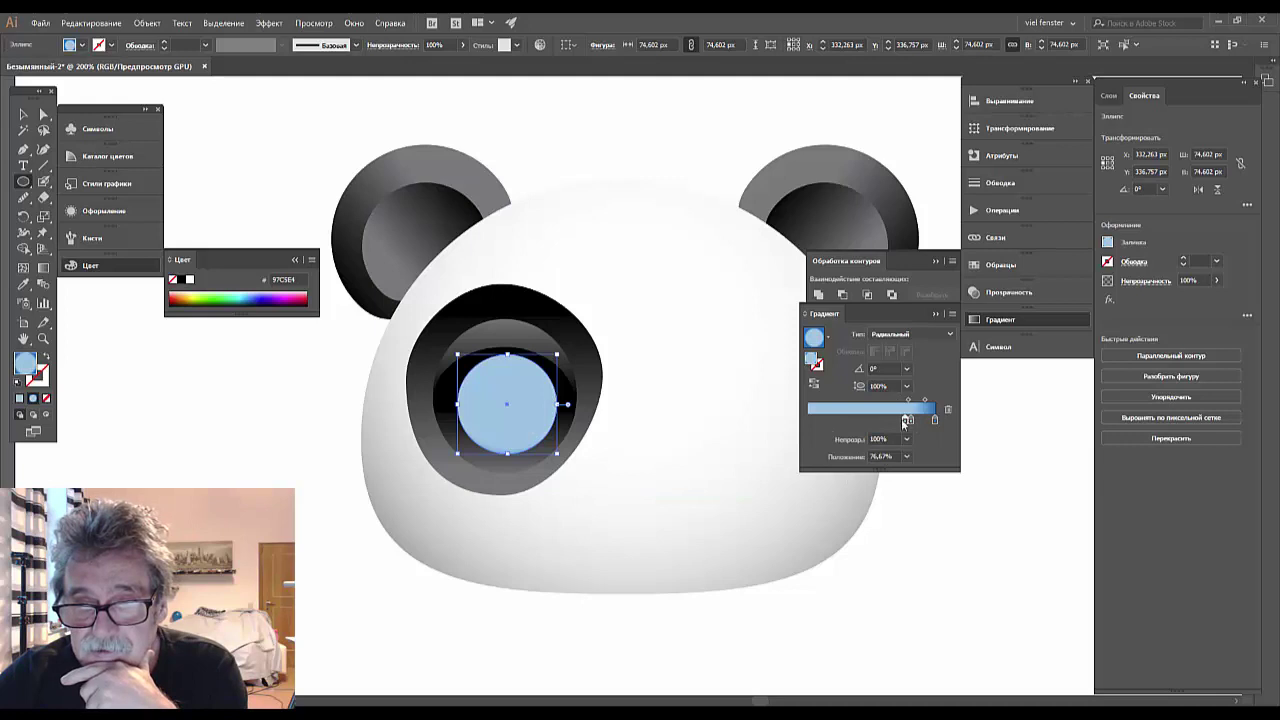
{"action": "left_click", "coordinate": [809, 419]}
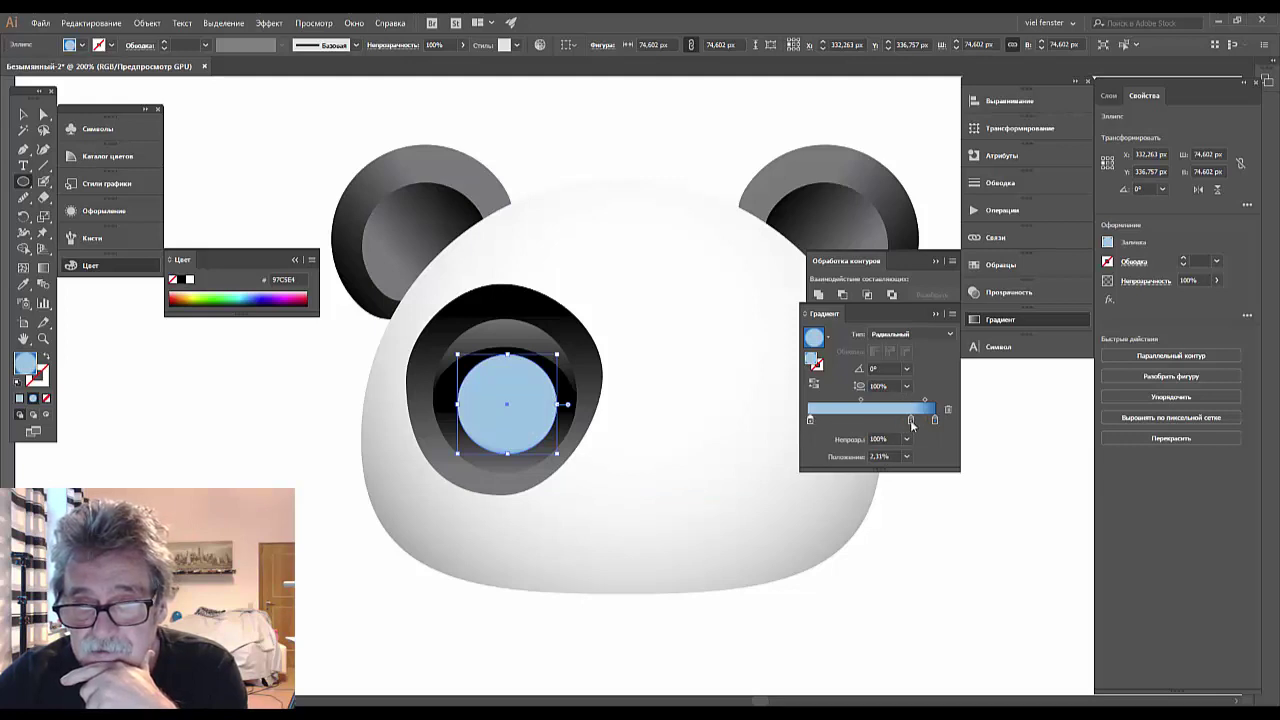
{"action": "left_click_drag", "start_coordinate": [910, 440], "coordinate": [920, 486]}
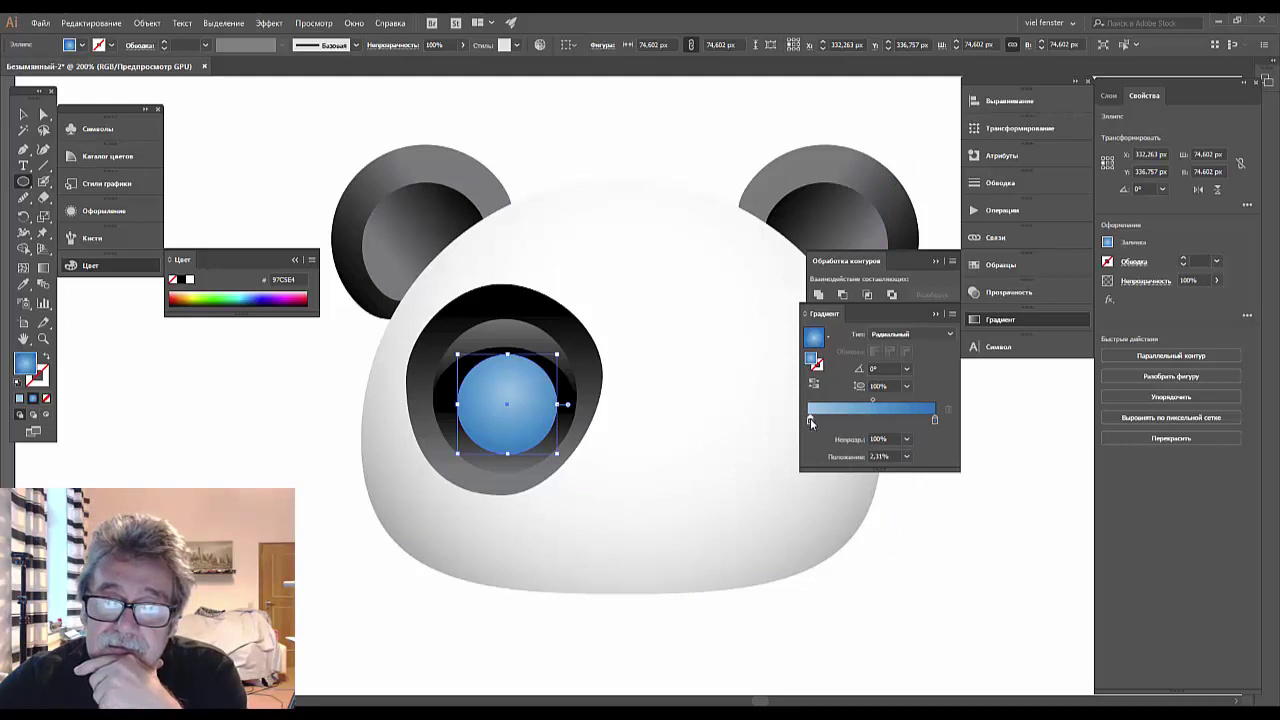
Set the left stop to pale blue 9FD2F1 and slide it toward the middle.
{"action": "double_click", "coordinate": [810, 419]}
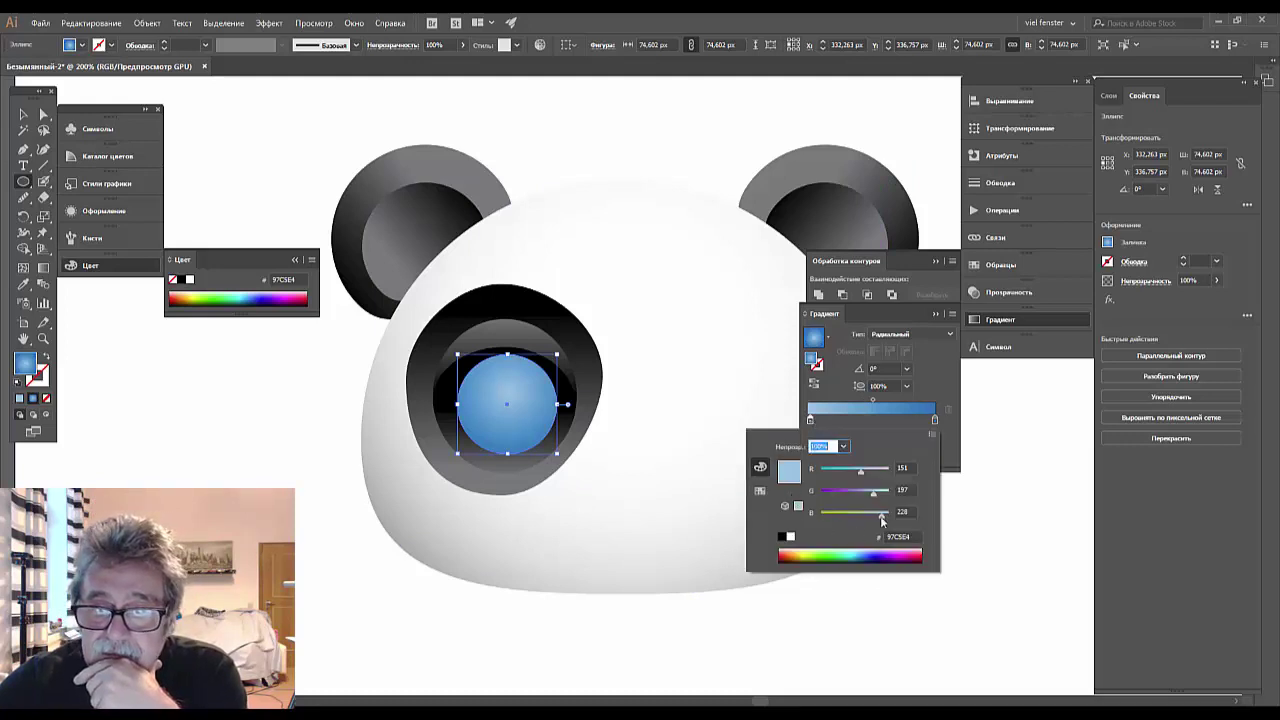
{"action": "left_click_drag", "start_coordinate": [873, 490], "coordinate": [876, 492]}
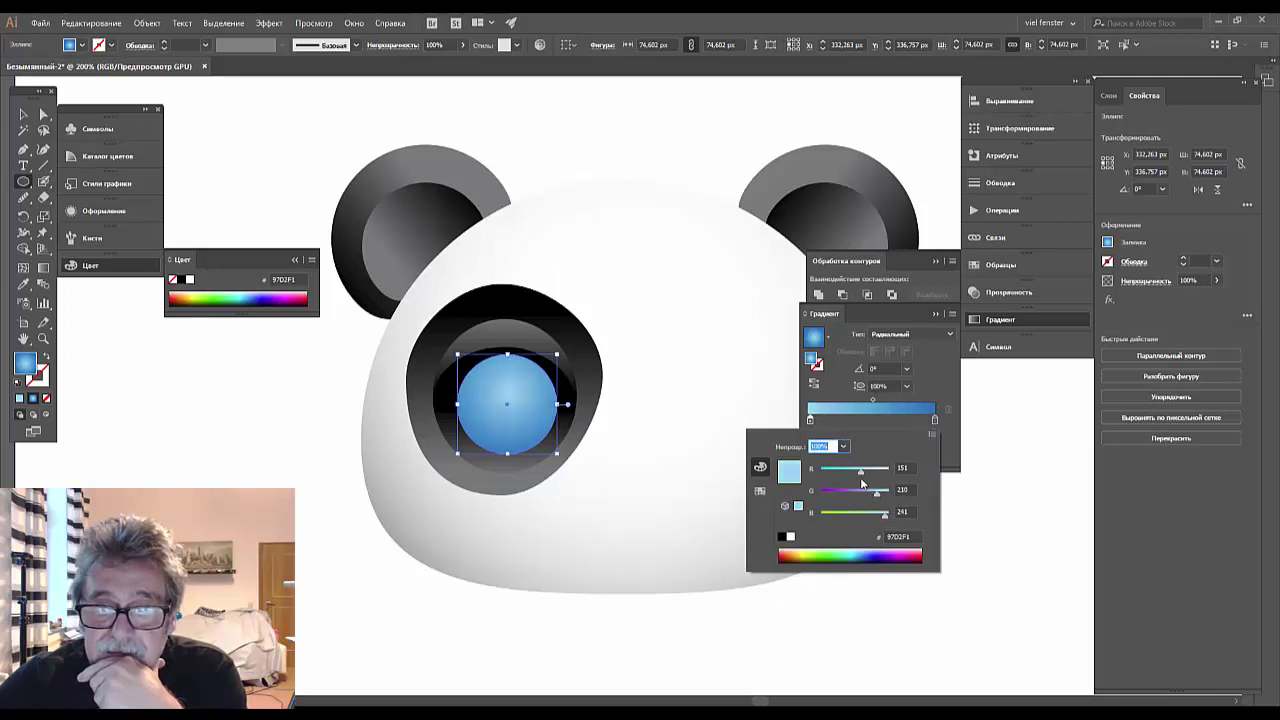
{"action": "left_click_drag", "start_coordinate": [846, 471], "coordinate": [863, 474]}
{"action": "left_click_drag", "start_coordinate": [861, 474], "coordinate": [861, 474]}
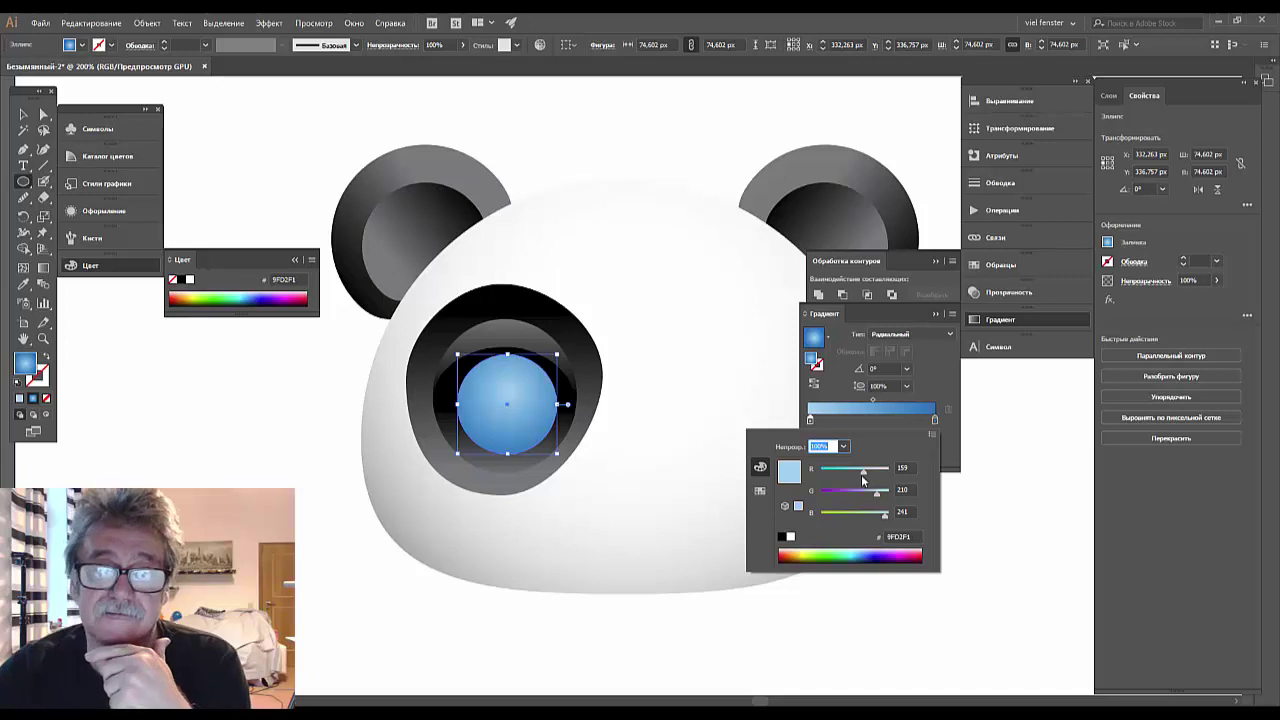
{"action": "left_click", "coordinate": [957, 453]}
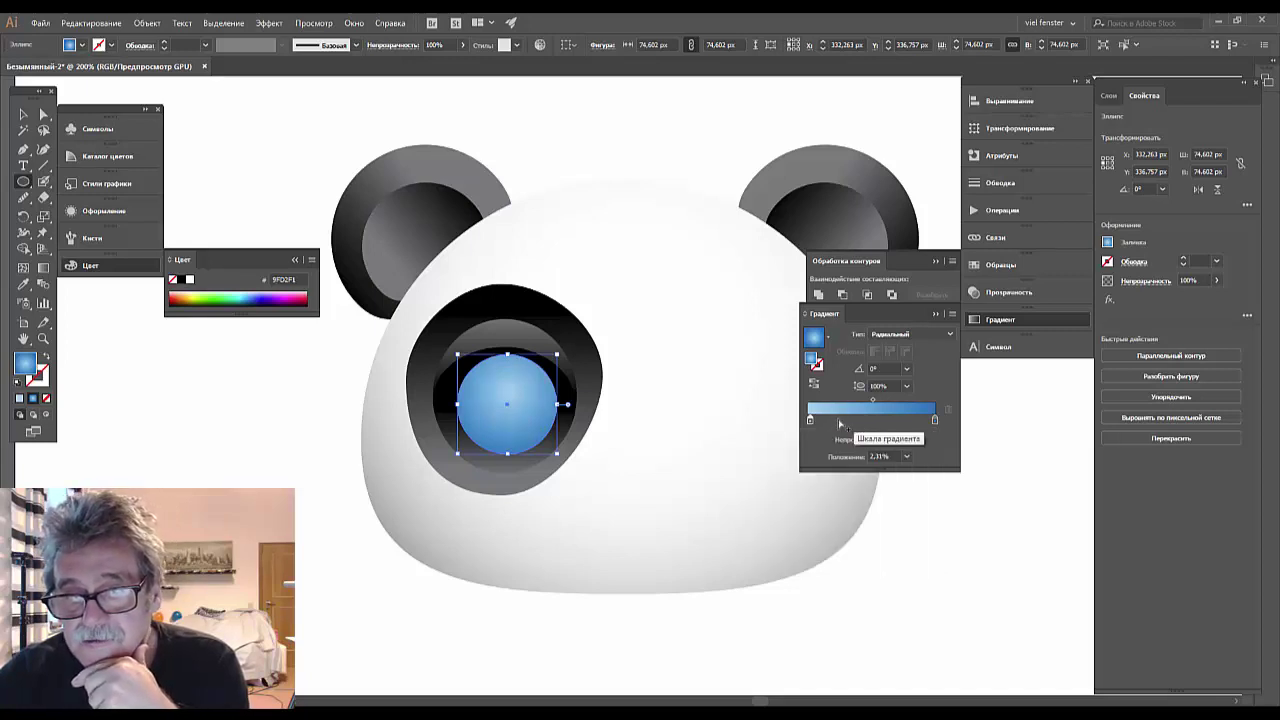
{"action": "left_click_drag", "start_coordinate": [811, 419], "coordinate": [869, 421]}
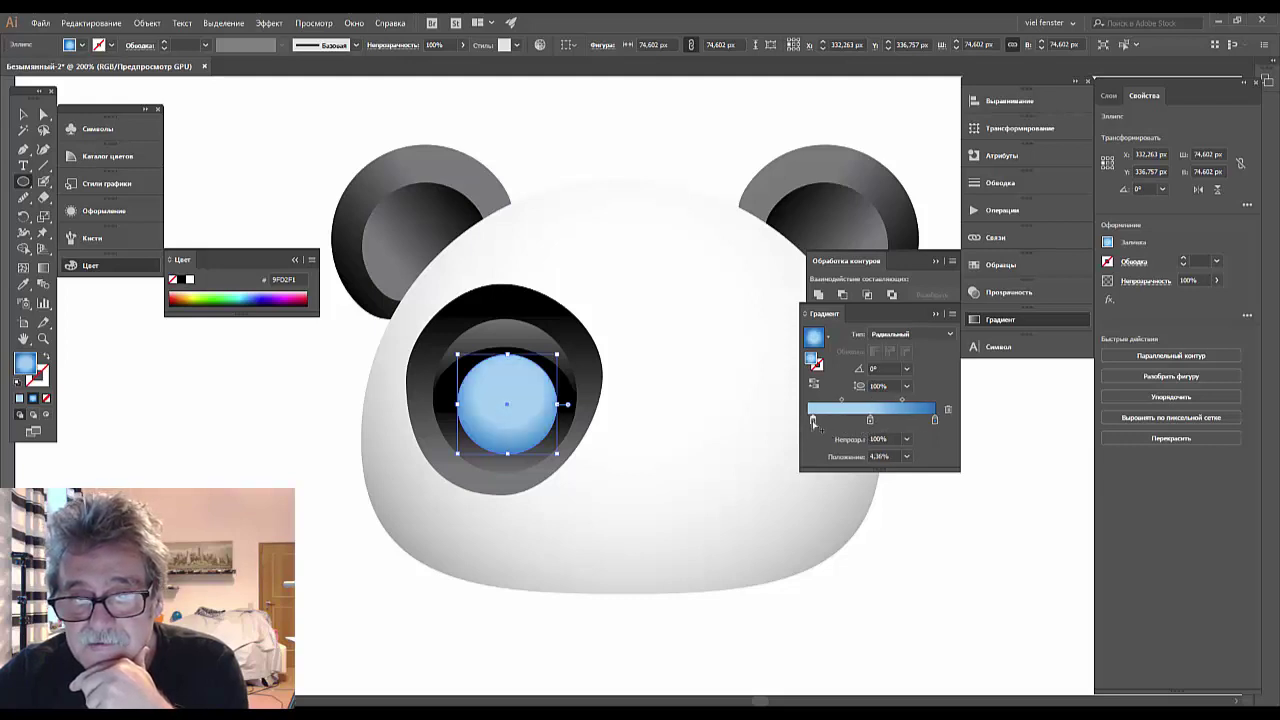
Add a white stop at the left end and fine-tune the pale-blue stop's location.
{"action": "double_click", "coordinate": [812, 420]}
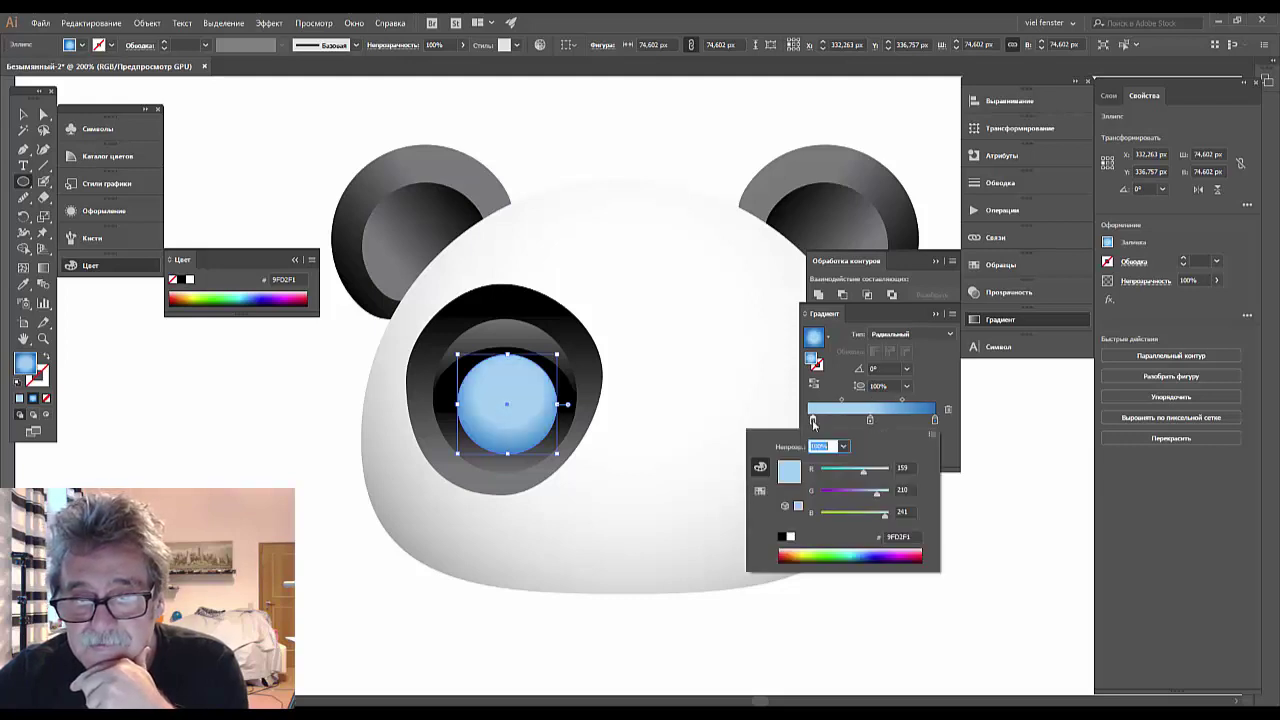
{"action": "left_click", "coordinate": [791, 537]}
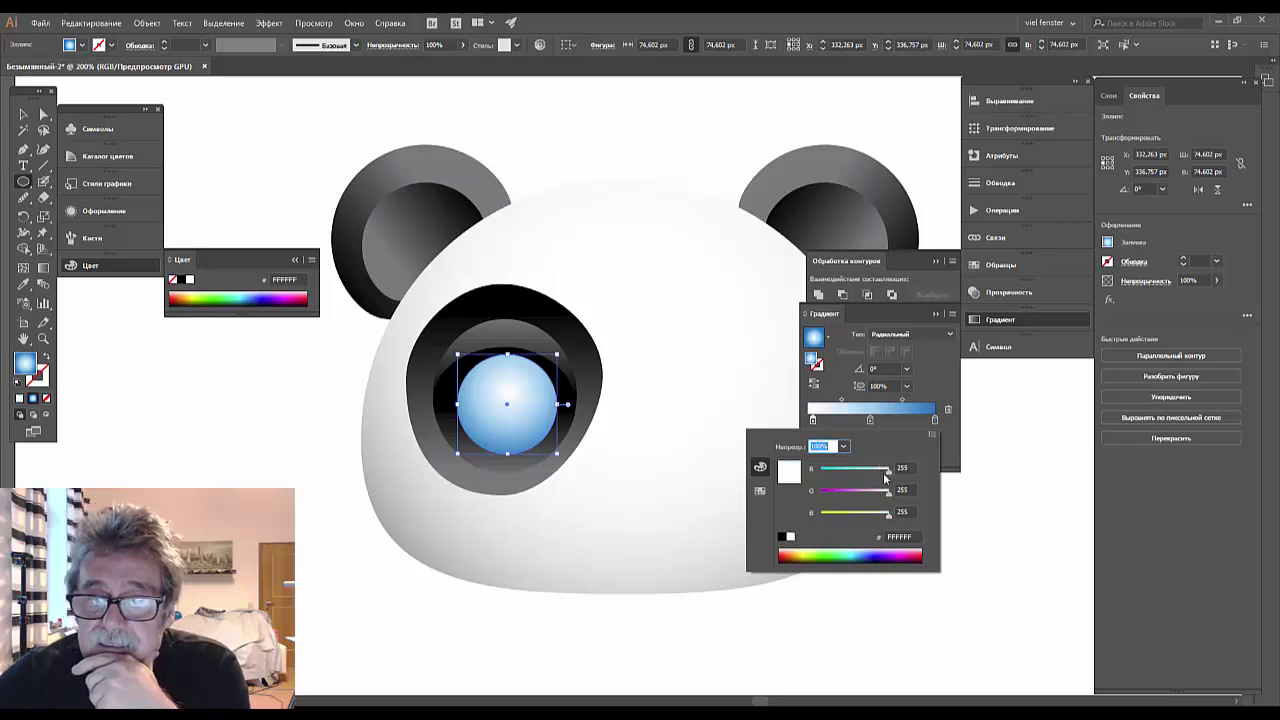
{"action": "left_click", "coordinate": [908, 428]}
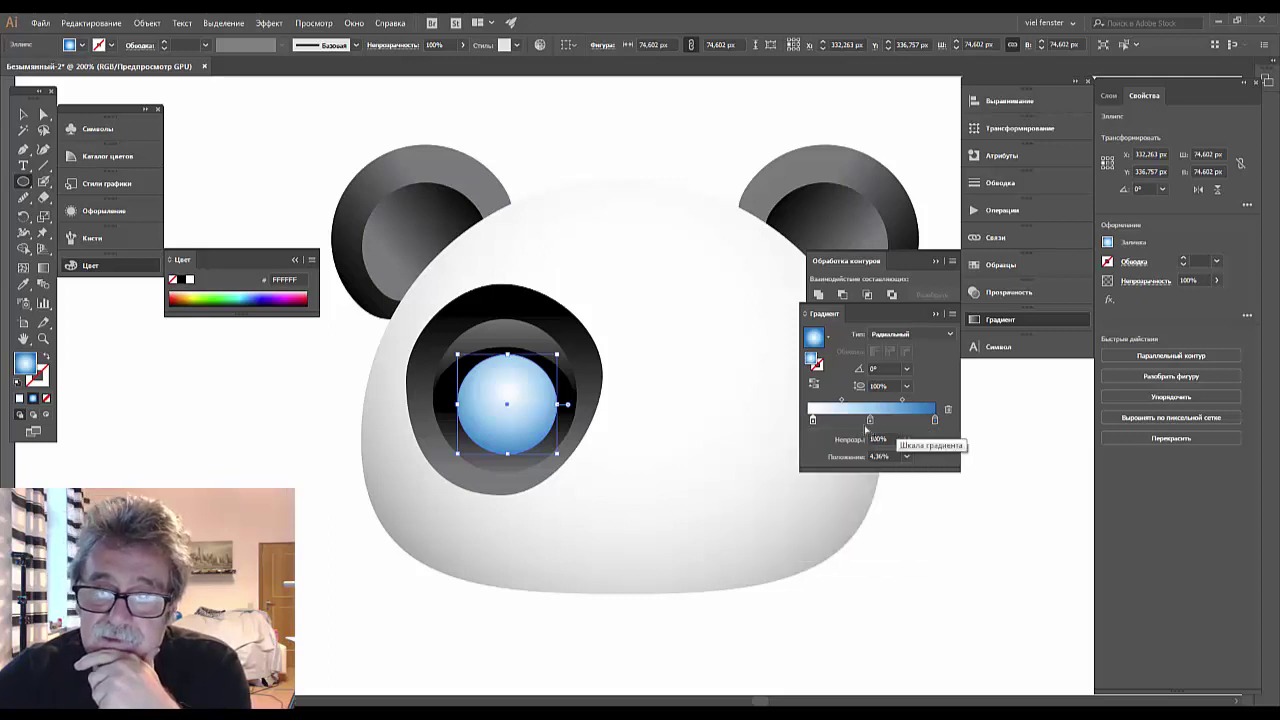
{"action": "left_click", "coordinate": [870, 420]}
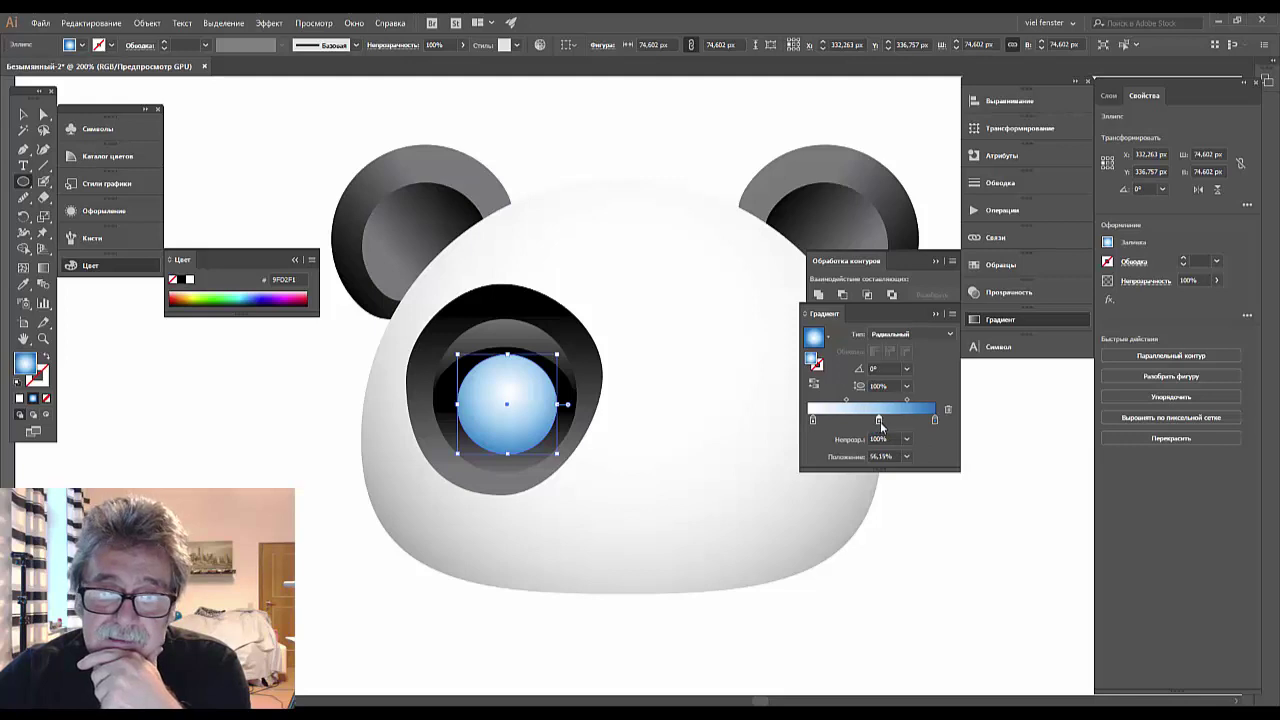
{"action": "mouse_move", "coordinate": [880, 421]}
{"action": "left_mouse_down"}
{"action": "mouse_move", "coordinate": [858, 425]}
{"action": "mouse_move", "coordinate": [872, 422]}
{"action": "left_mouse_up"}
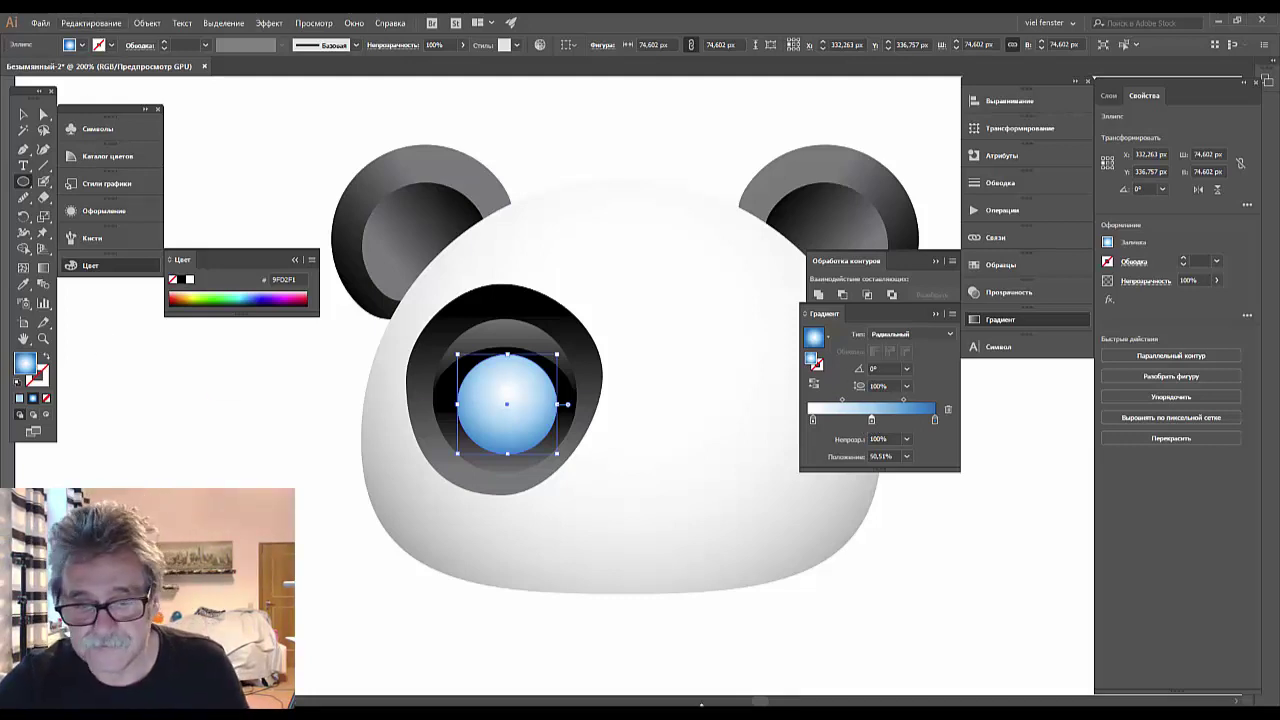
{"action": "key", "text": "g"}
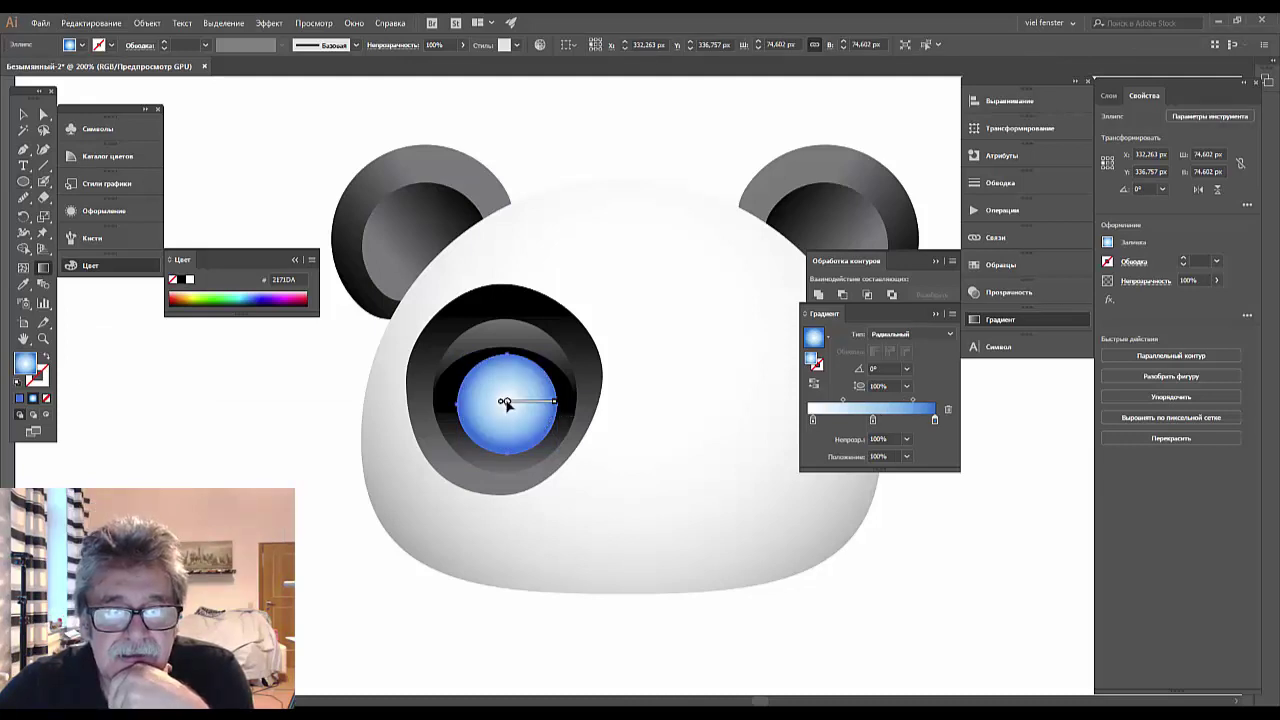
Raise the gradient's bright centre slightly and move the outer midpoint to about 71.61%.
{"action": "mouse_move", "coordinate": [508, 403]}
{"action": "left_mouse_down"}
{"action": "mouse_move", "coordinate": [509, 391]}
{"action": "mouse_move", "coordinate": [510, 404]}
{"action": "left_mouse_up"}
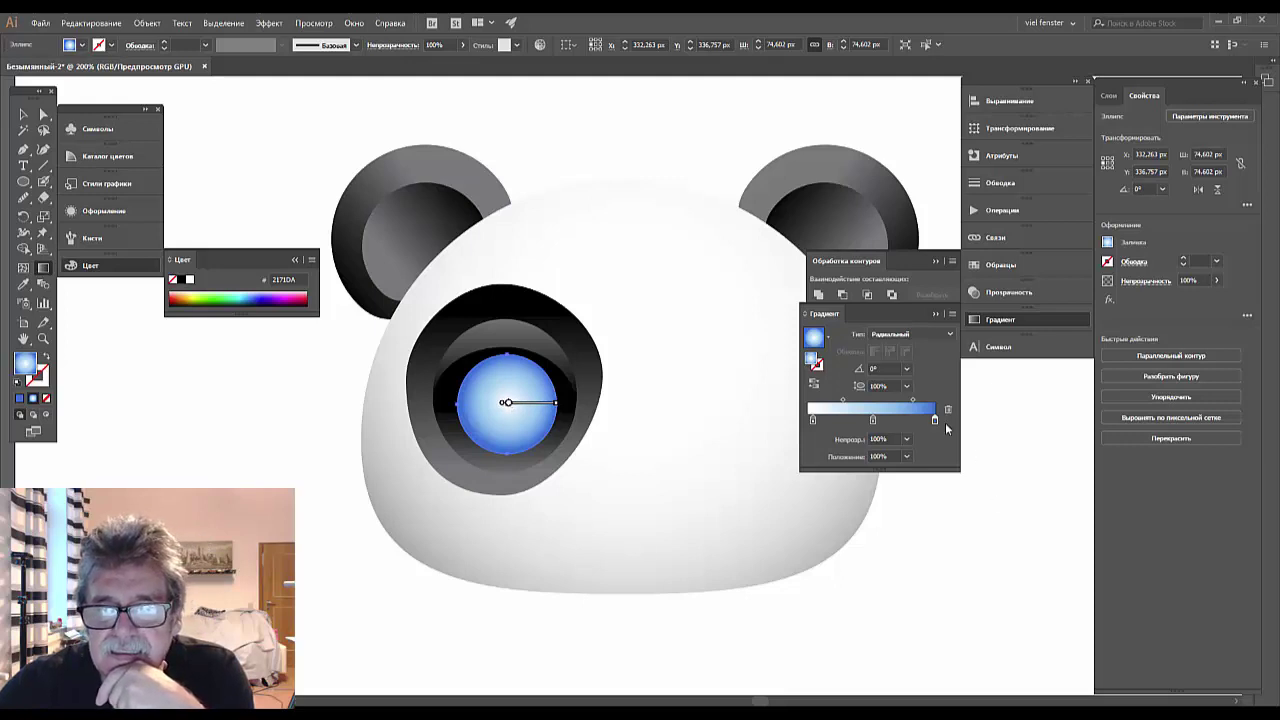
{"action": "left_click_drag", "start_coordinate": [913, 401], "coordinate": [917, 405]}
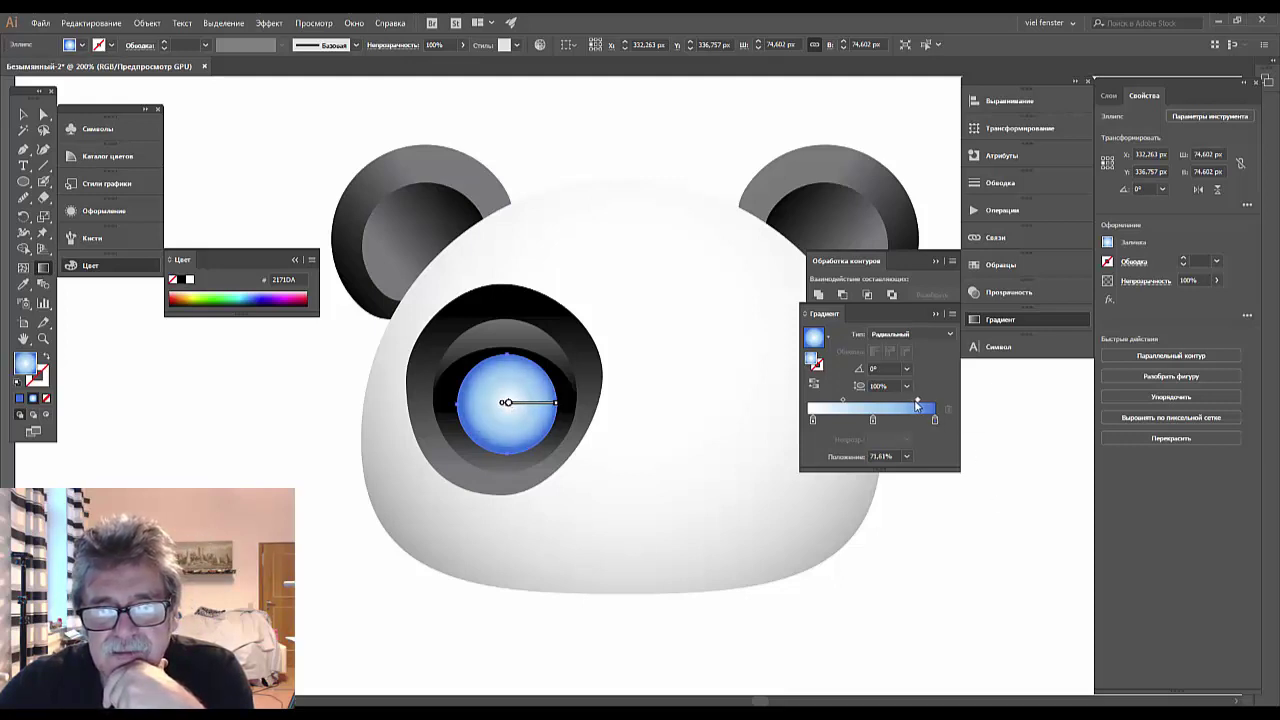
{"action": "left_click", "coordinate": [23, 116]}
Draw a 37.3 px circle centred in the blue eye for the pupil.
{"action": "left_click", "coordinate": [325, 457]}
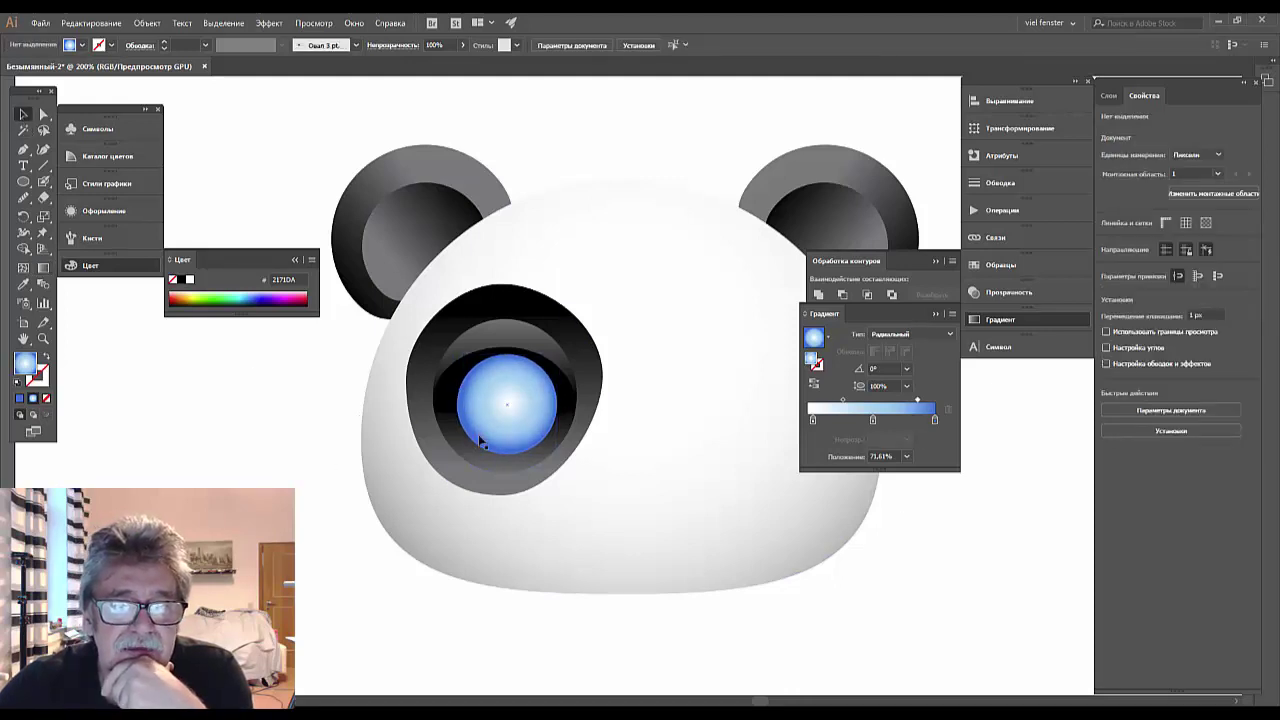
{"action": "left_click", "coordinate": [505, 421]}
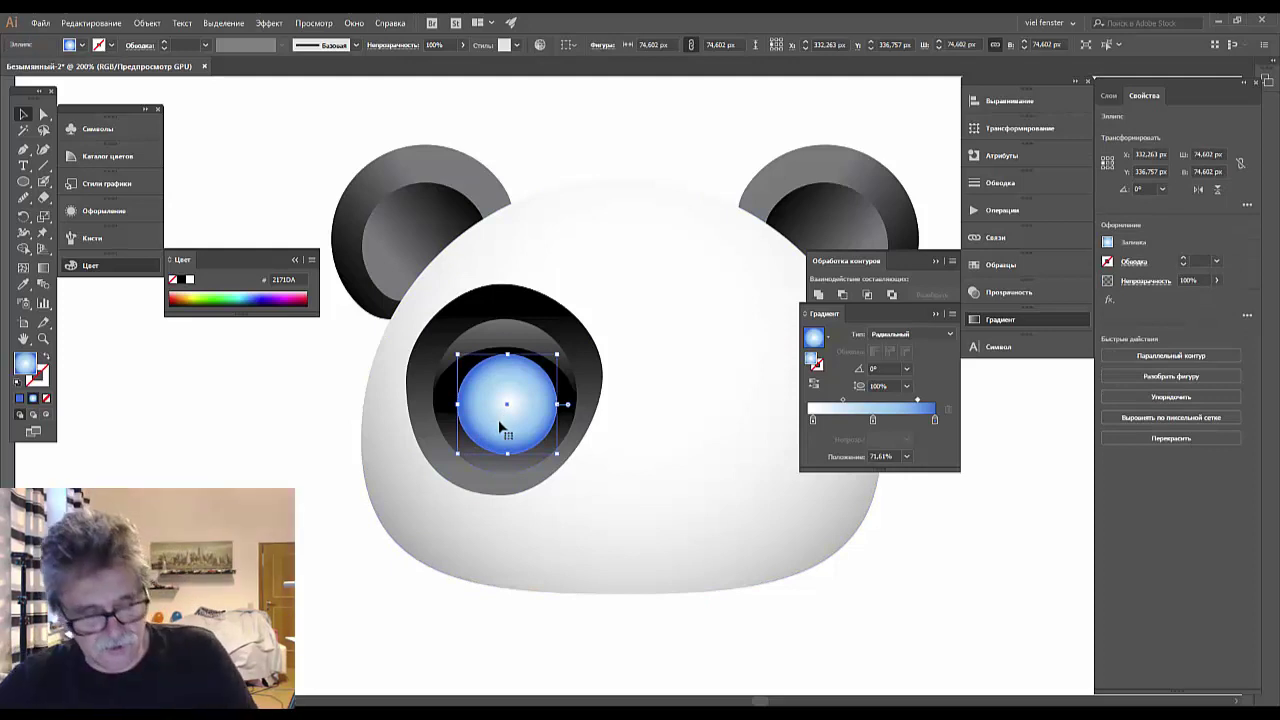
{"action": "key", "text": "g"}
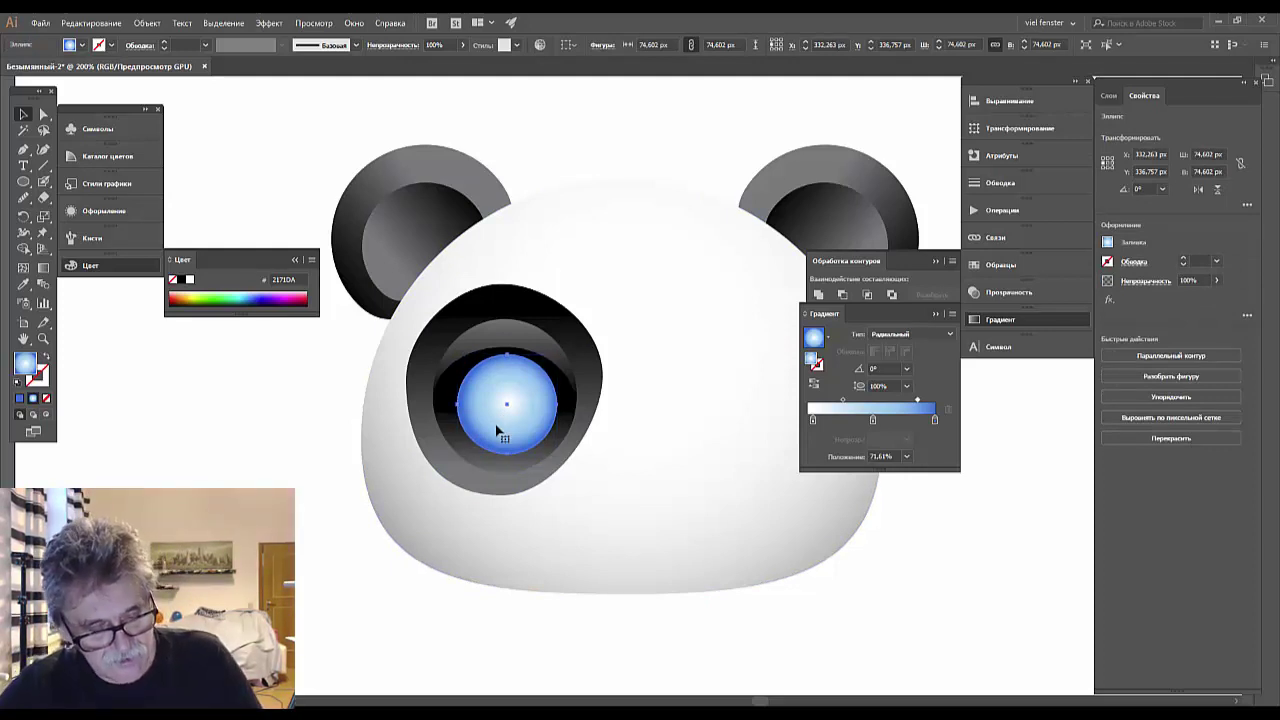
{"action": "key", "text": "v"}
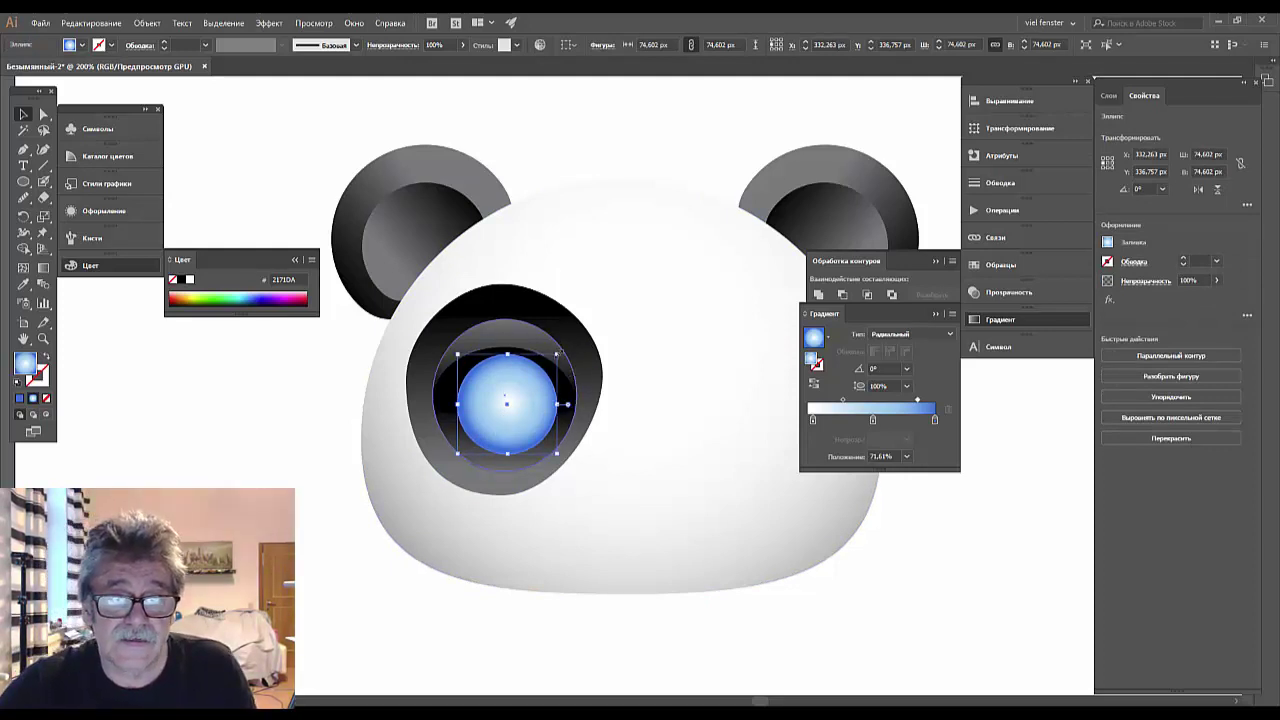
{"action": "key", "text": "l"}
{"action": "left_click_drag", "start_coordinate": [506, 403], "coordinate": [526, 399]}
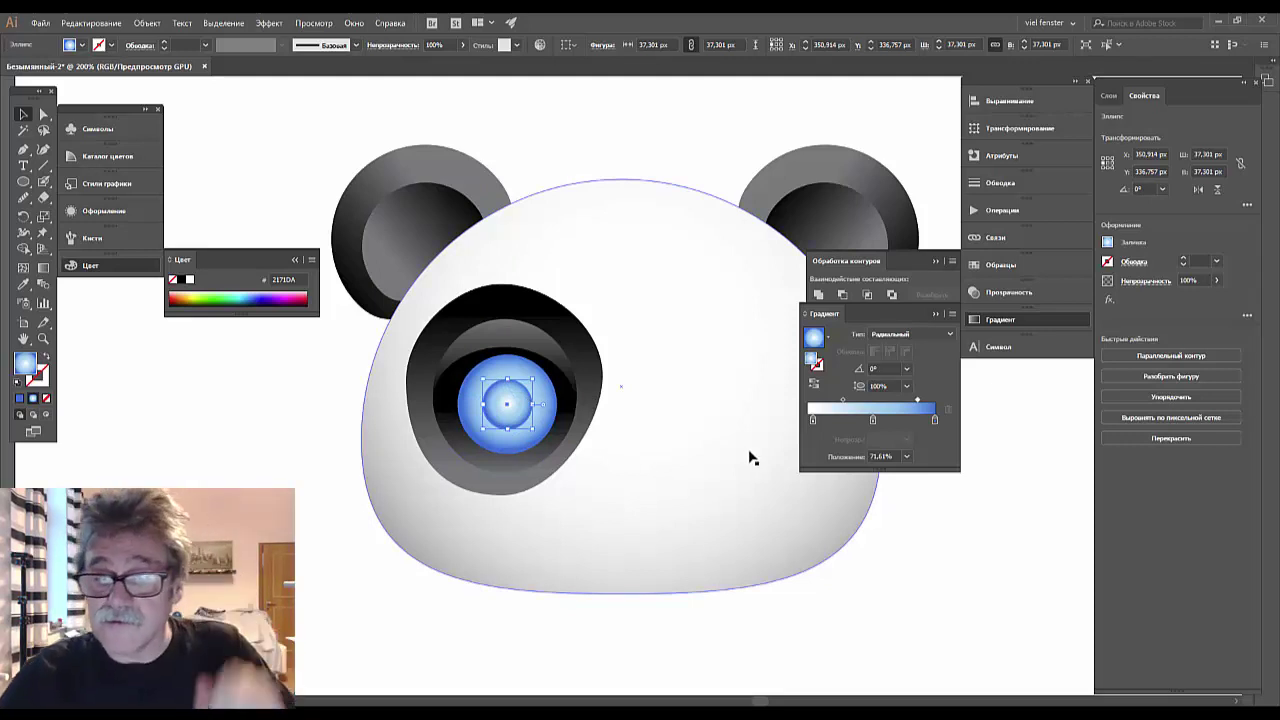
Make the pupil gradient's outer stop black and remove the middle stop.
{"action": "double_click", "coordinate": [934, 420]}
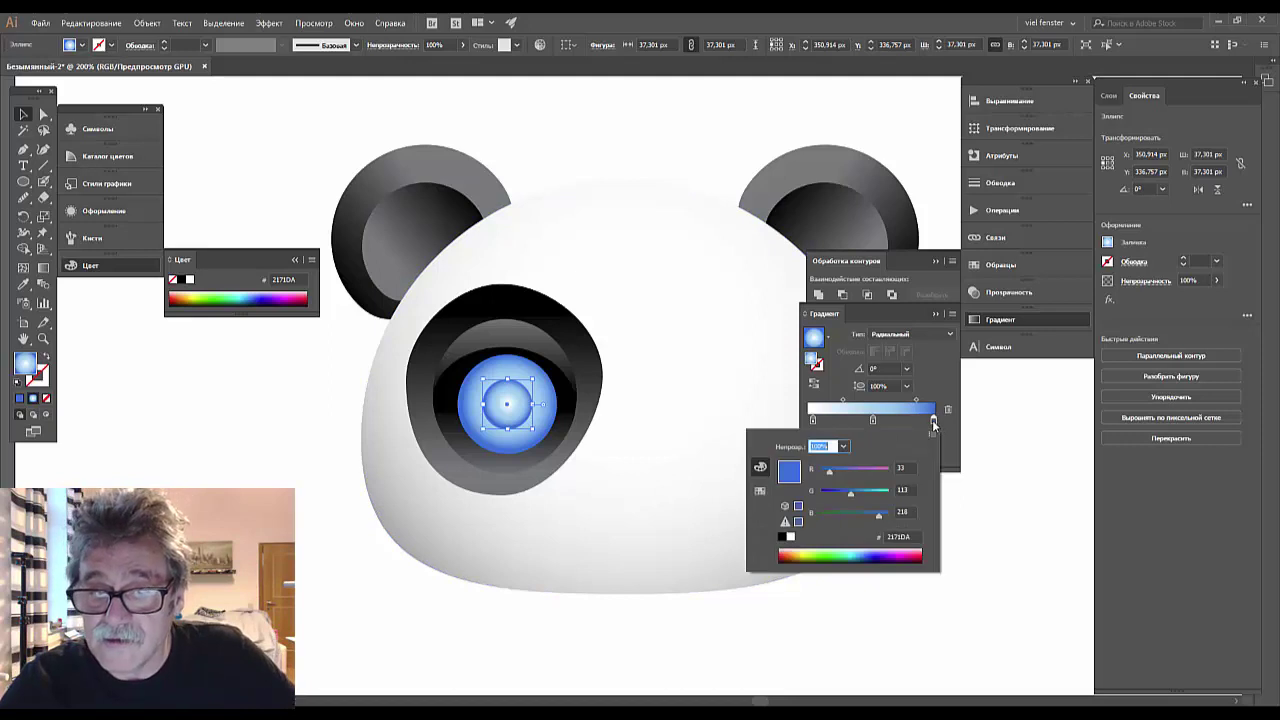
{"action": "left_click", "coordinate": [781, 538]}
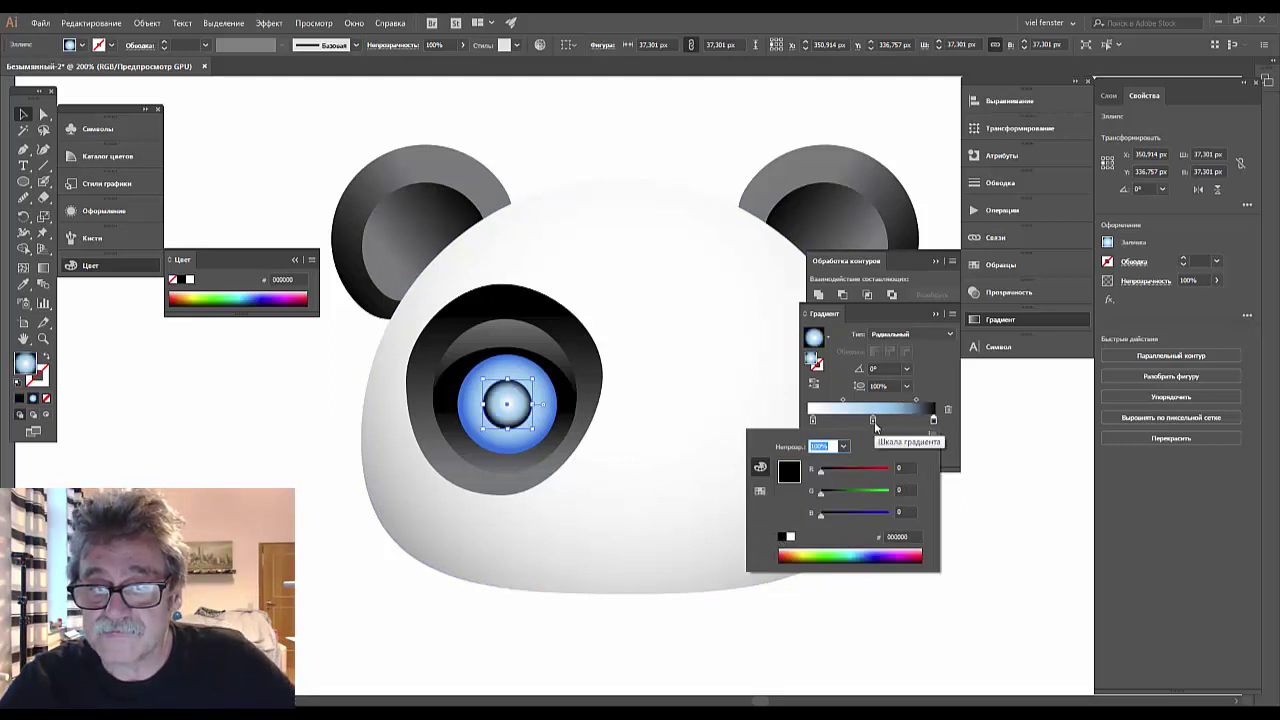
{"action": "key", "text": "Return"}
{"action": "left_click_drag", "start_coordinate": [872, 420], "coordinate": [878, 480]}
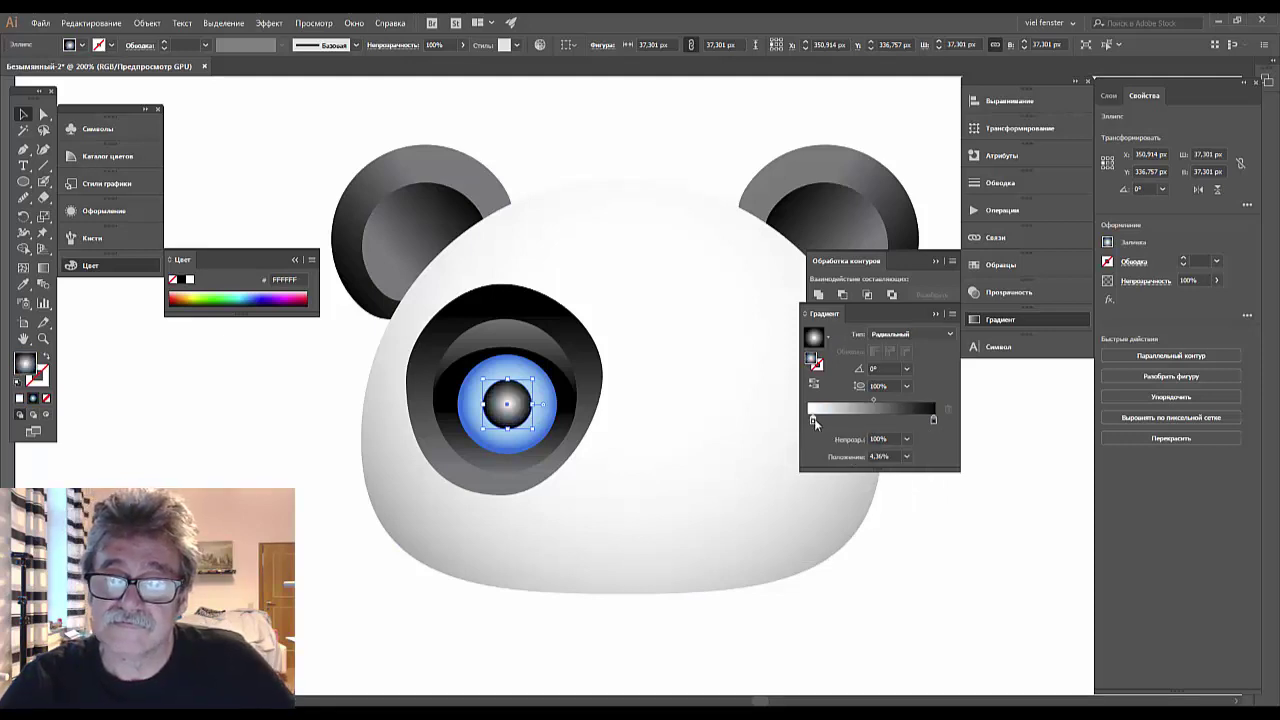
{"action": "mouse_move", "coordinate": [813, 418]}
{"action": "left_mouse_down"}
{"action": "mouse_move", "coordinate": [891, 420]}
{"action": "mouse_move", "coordinate": [808, 422]}
{"action": "left_mouse_up"}
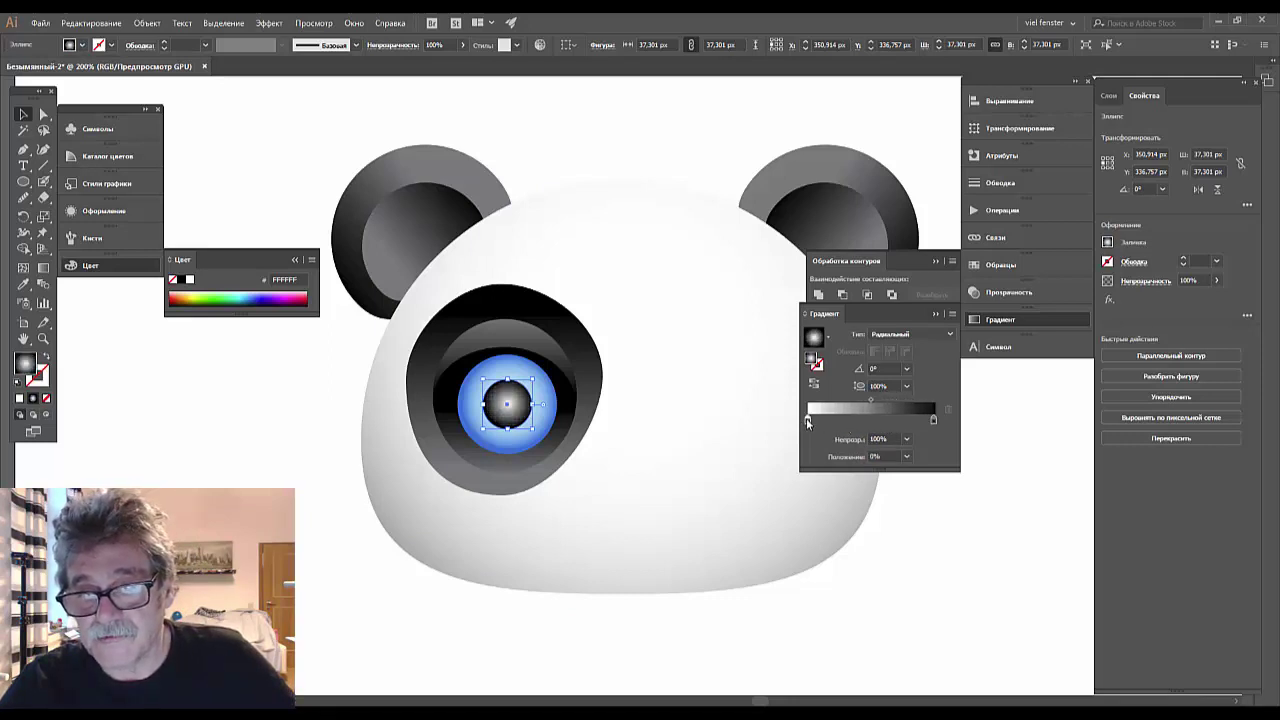
{"action": "left_click_drag", "start_coordinate": [860, 417], "coordinate": [862, 417]}
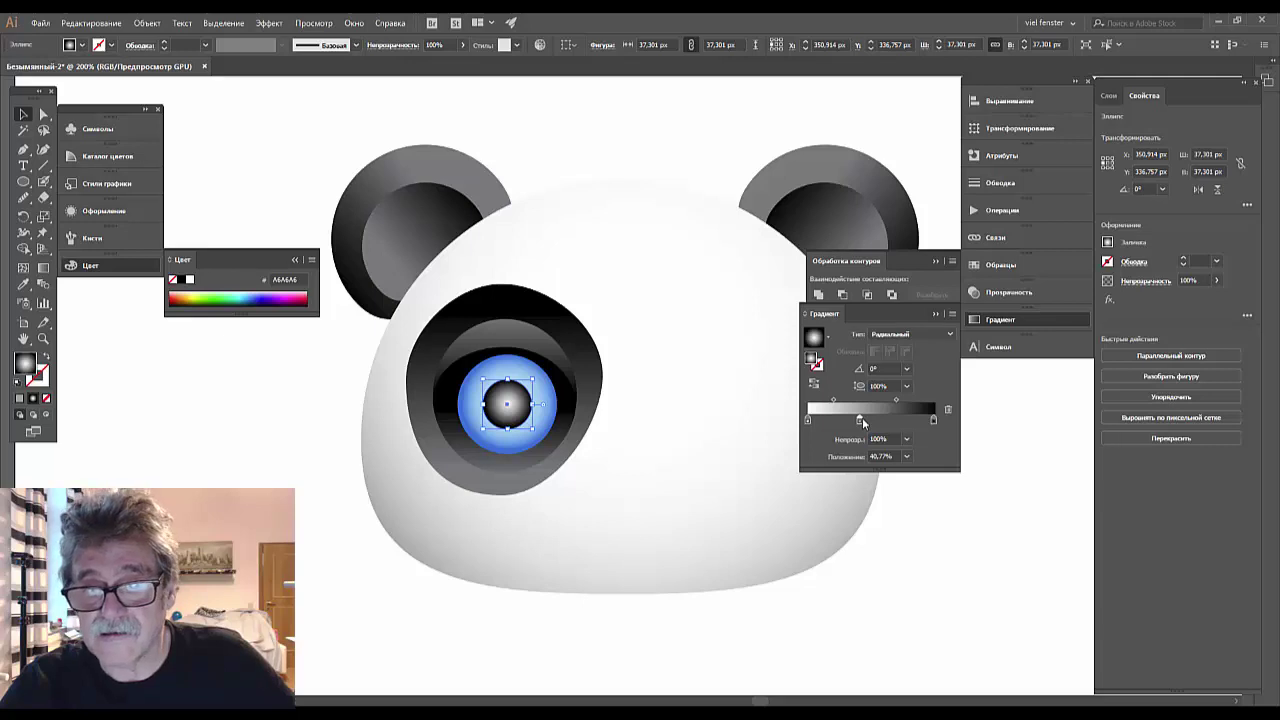
Reposition the grey and black stops to darken the pupil's radial gradient.
{"action": "left_click", "coordinate": [881, 420]}
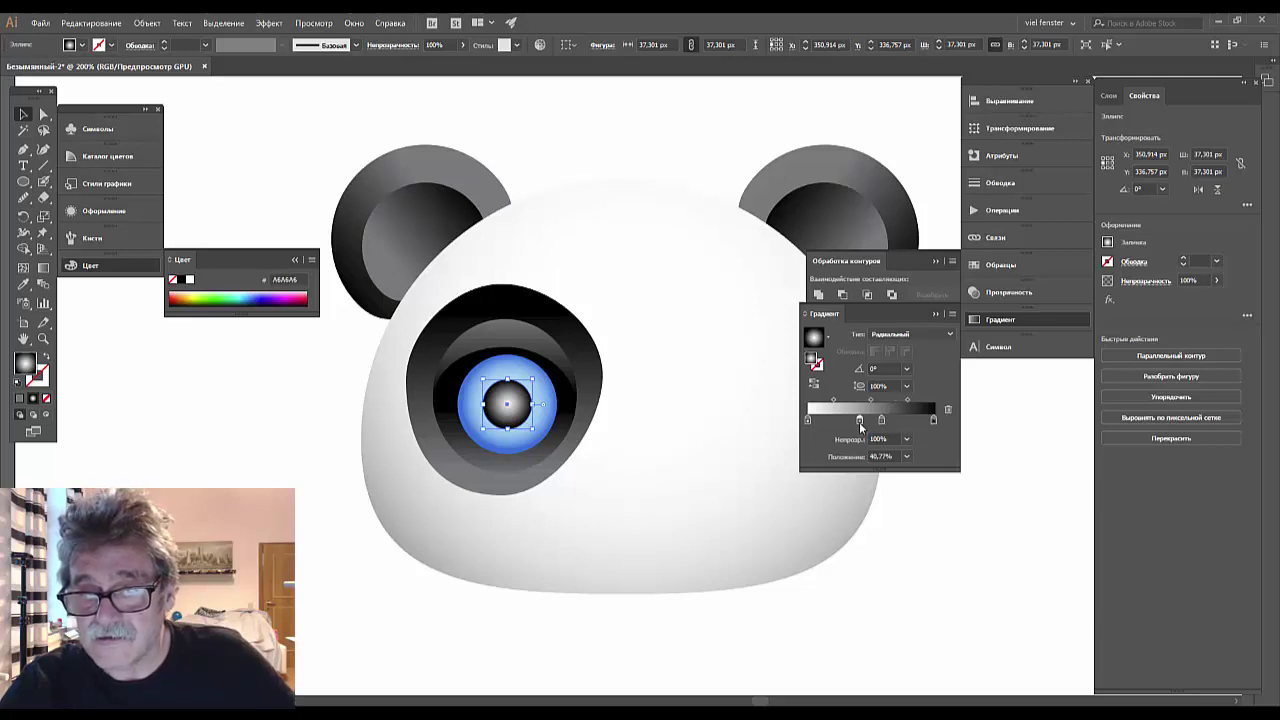
{"action": "left_click_drag", "start_coordinate": [861, 428], "coordinate": [808, 442]}
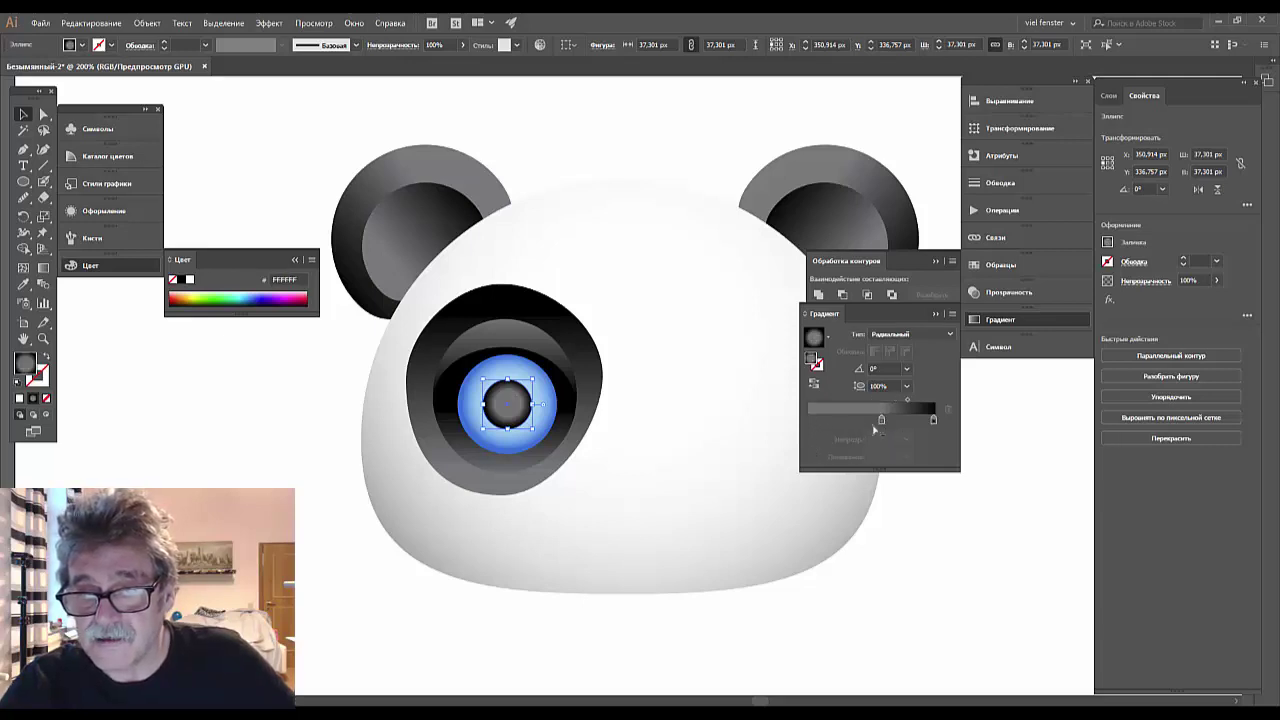
{"action": "mouse_move", "coordinate": [882, 420]}
{"action": "left_mouse_down"}
{"action": "mouse_move", "coordinate": [826, 421]}
{"action": "mouse_move", "coordinate": [849, 419]}
{"action": "left_mouse_up"}
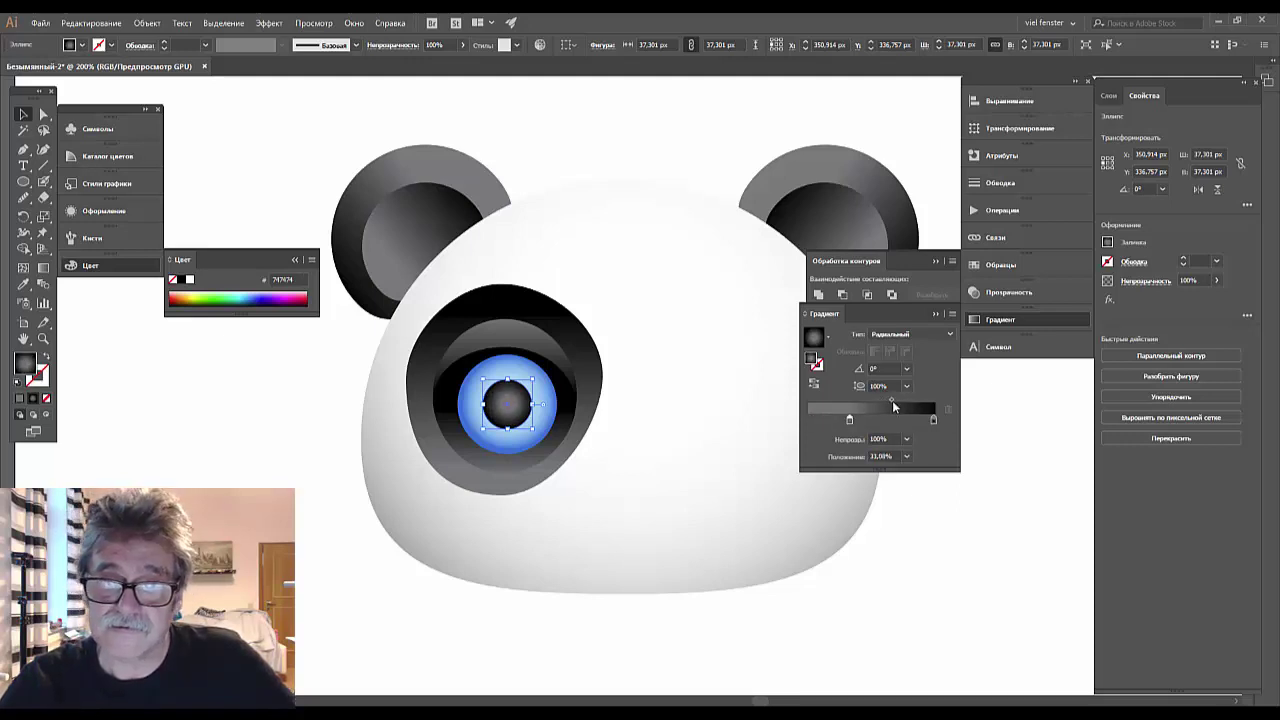
{"action": "mouse_move", "coordinate": [849, 419]}
{"action": "left_mouse_down"}
{"action": "mouse_move", "coordinate": [877, 417]}
{"action": "mouse_move", "coordinate": [810, 419]}
{"action": "mouse_move", "coordinate": [891, 418]}
{"action": "left_mouse_up"}
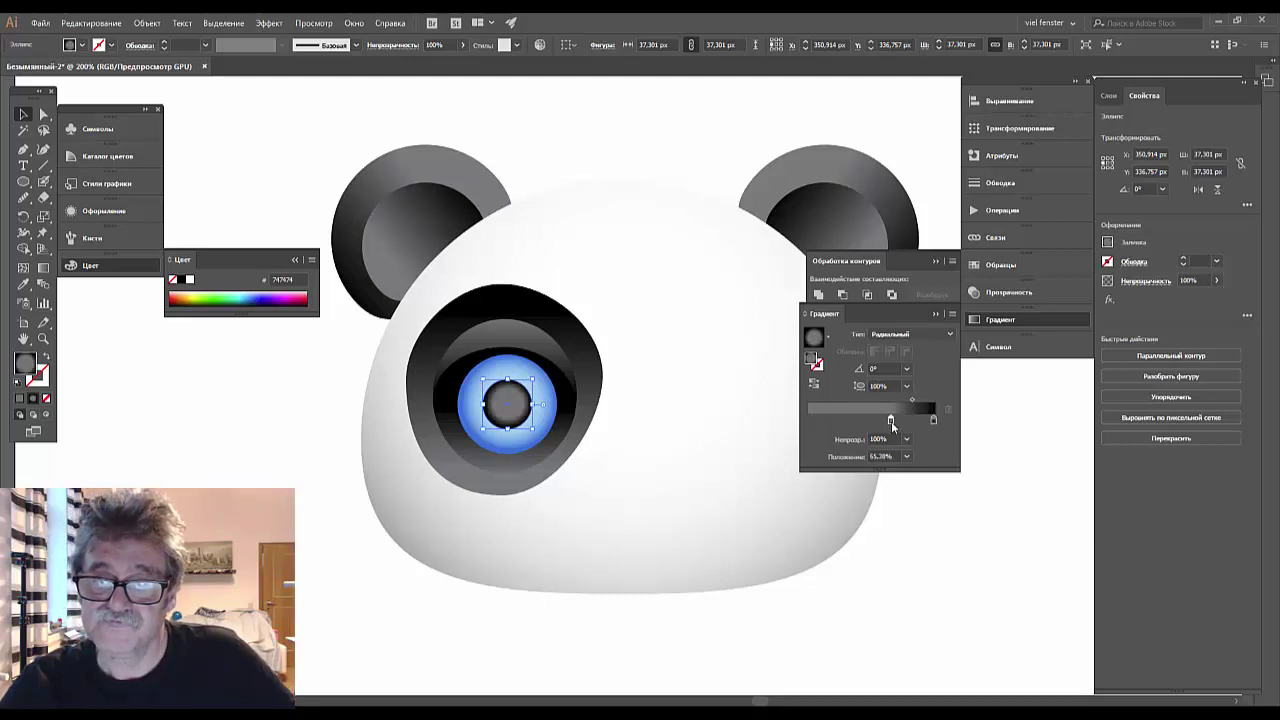
{"action": "mouse_move", "coordinate": [891, 421]}
{"action": "left_mouse_down"}
{"action": "mouse_move", "coordinate": [810, 420]}
{"action": "mouse_move", "coordinate": [910, 401]}
{"action": "left_mouse_up"}
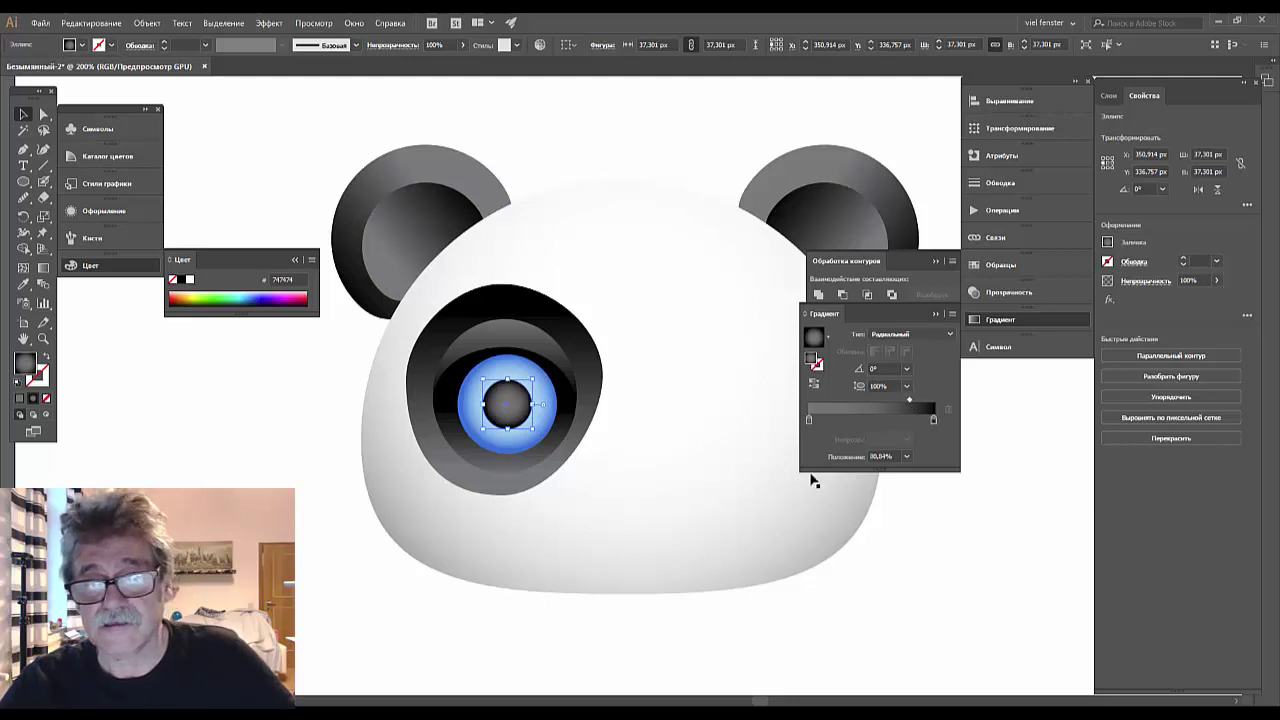
Zoom out to check the dark pupil, then zoom back in on the eye.
{"action": "left_click", "coordinate": [748, 473]}
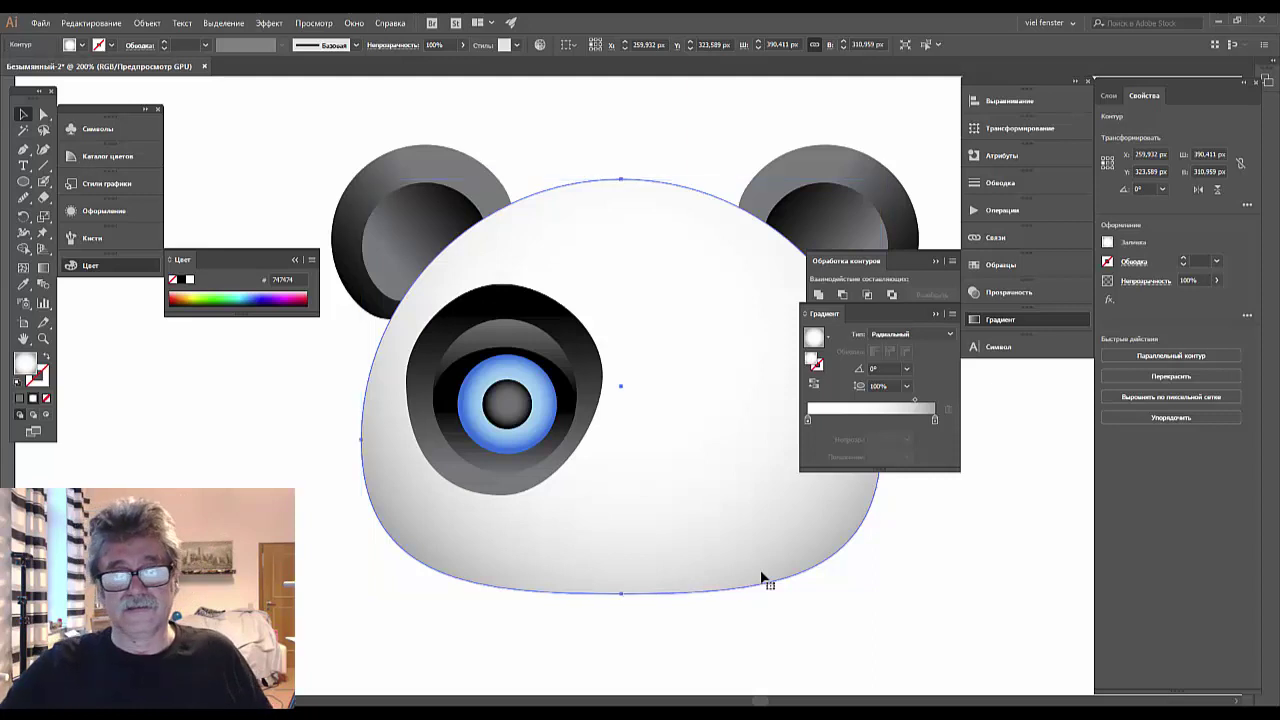
{"action": "key", "text": "ctrl+minus"}
{"action": "key", "text": "ctrl+minus"}
{"action": "key", "text": "ctrl+minus"}
{"action": "key", "text": "ctrl+plus"}
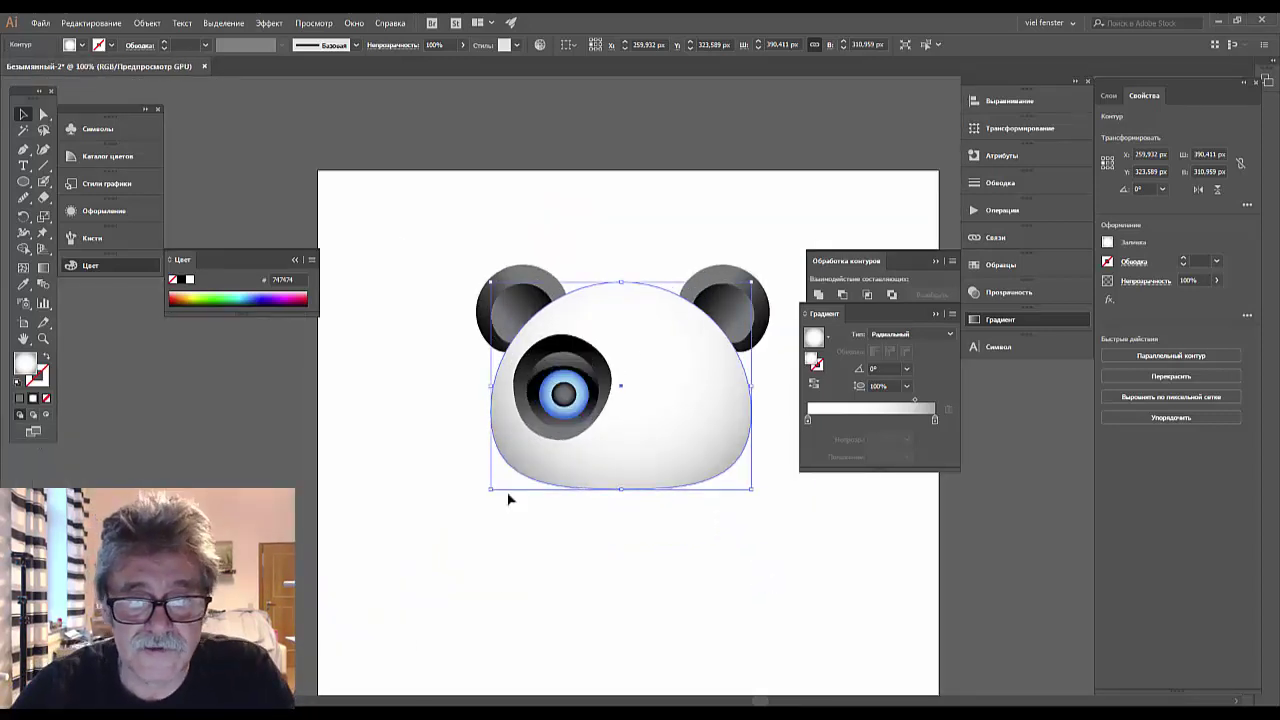
{"action": "left_click", "coordinate": [567, 400]}
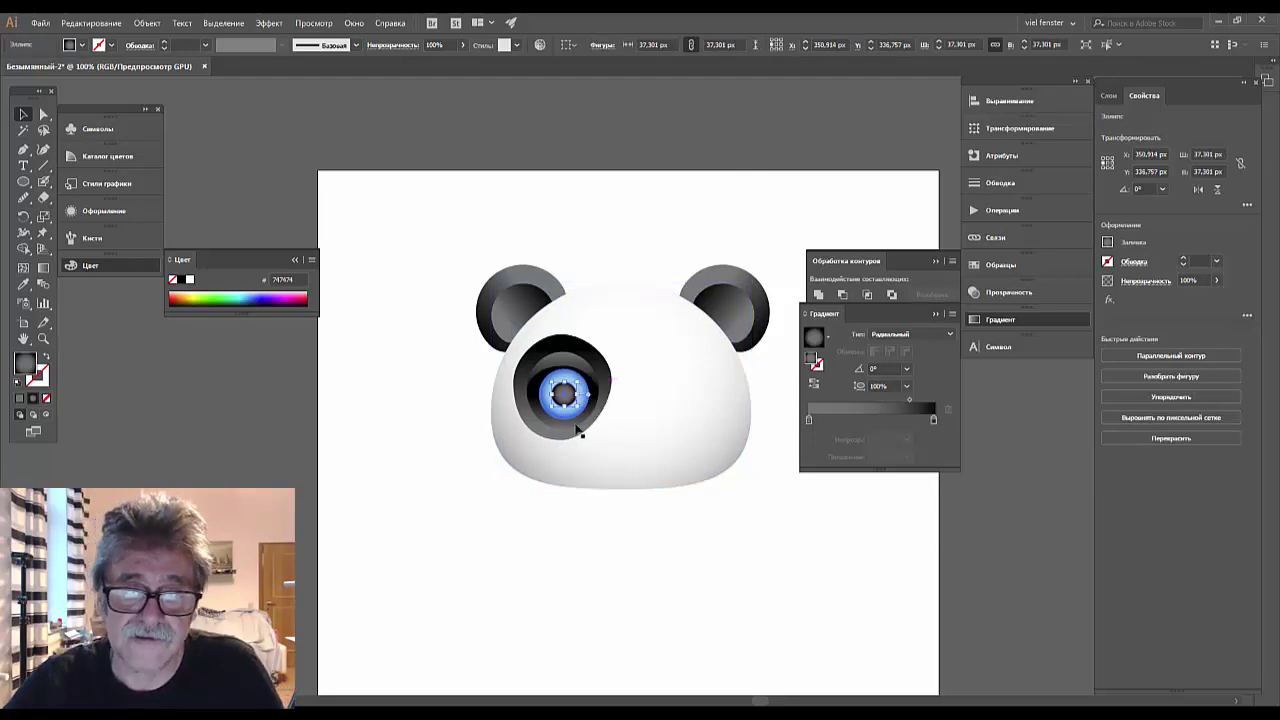
{"action": "left_click", "coordinate": [564, 551]}
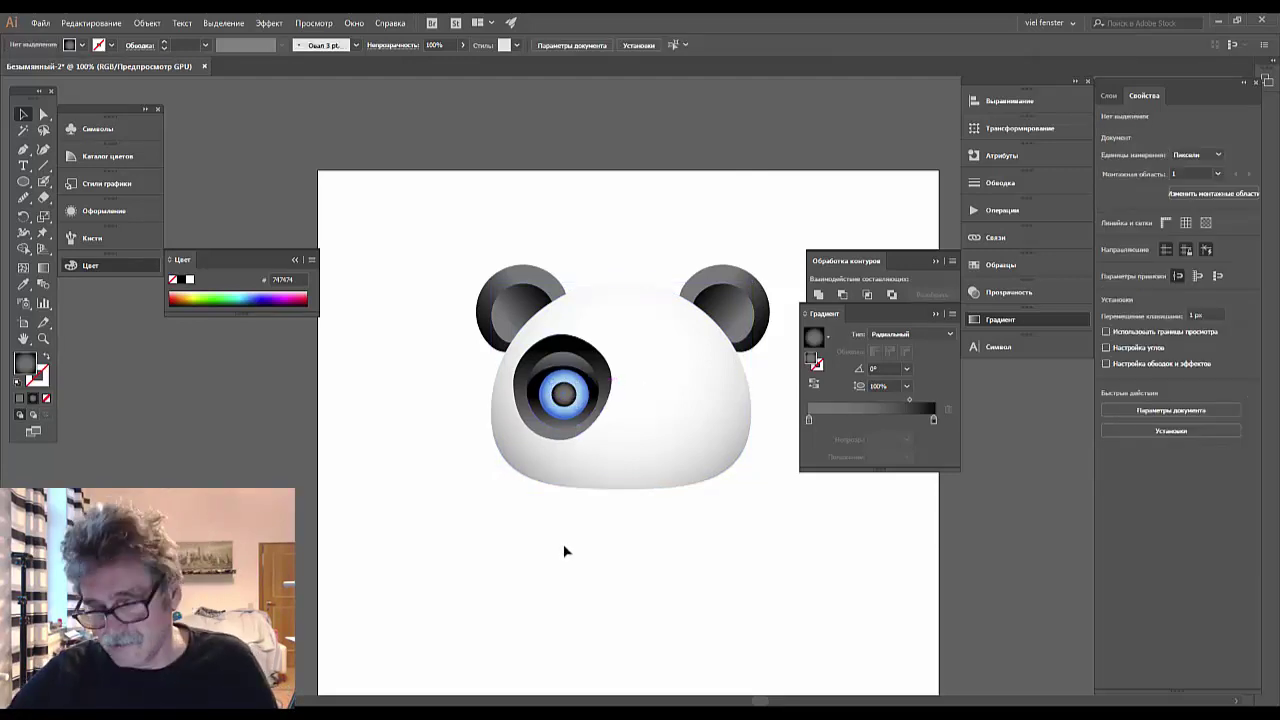
{"action": "key", "text": "ctrl+plus"}
{"action": "key", "text": "ctrl+plus"}
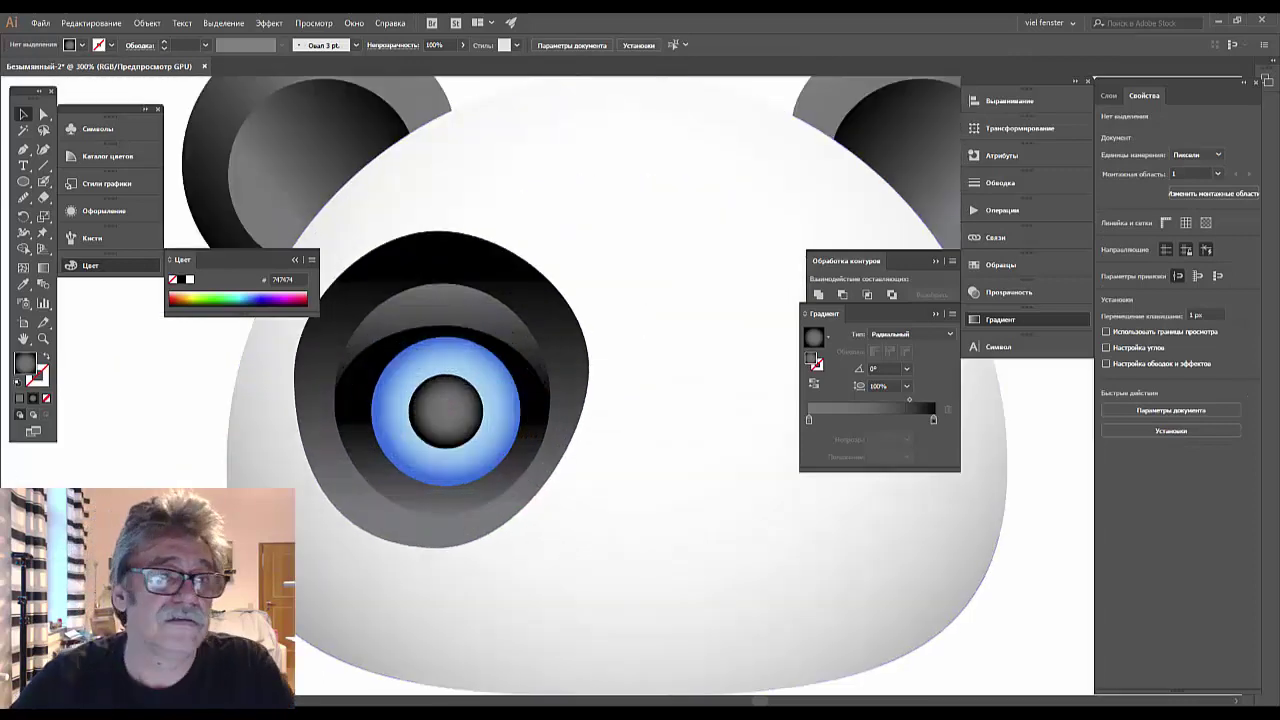
Draw two white, stroke-free highlight circles on the upper and lower-right pupil.
{"action": "left_click", "coordinate": [27, 183]}
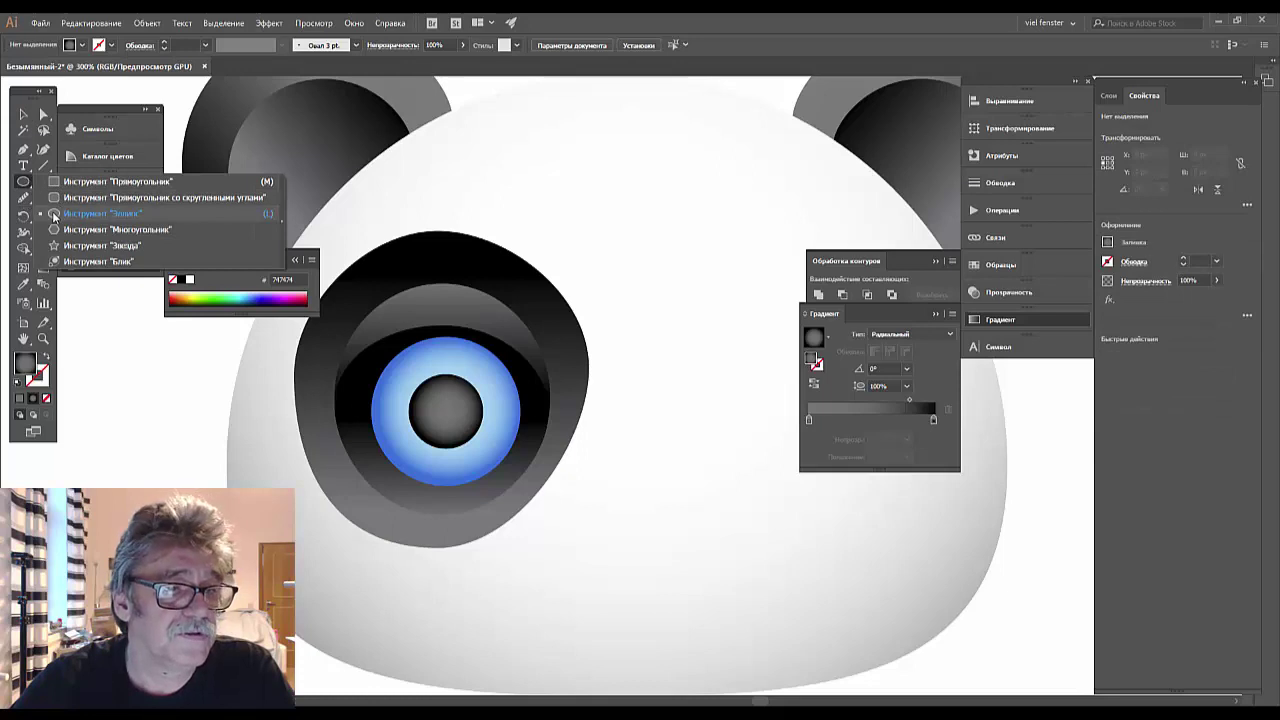
{"action": "left_click", "coordinate": [53, 215]}
{"action": "left_click", "coordinate": [18, 383]}
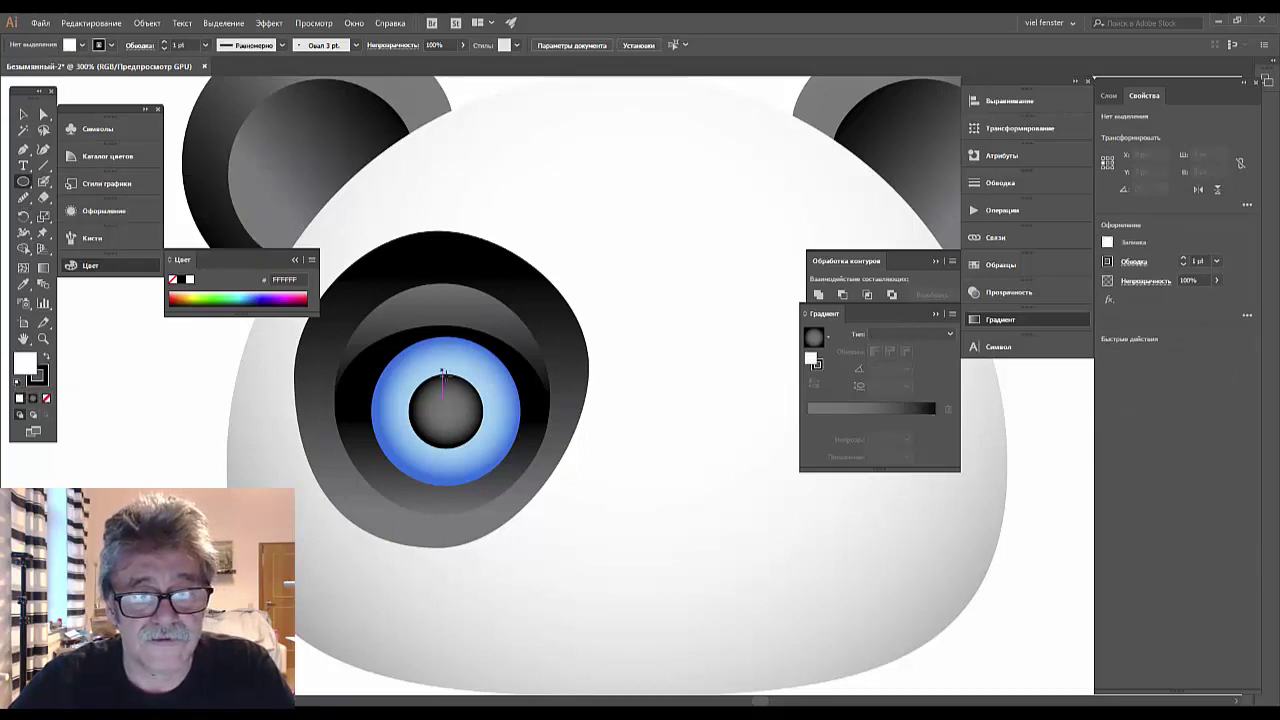
{"action": "left_click_drag", "start_coordinate": [443, 373], "coordinate": [476, 402]}
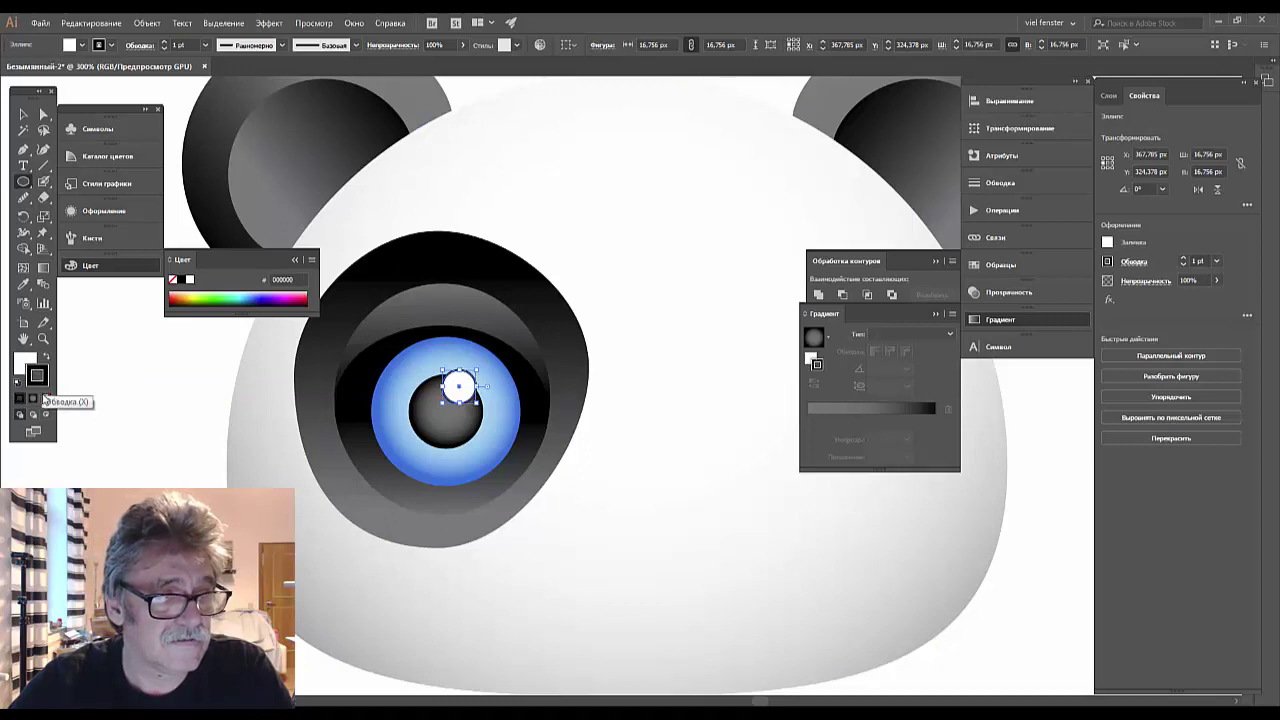
{"action": "left_click", "coordinate": [46, 398]}
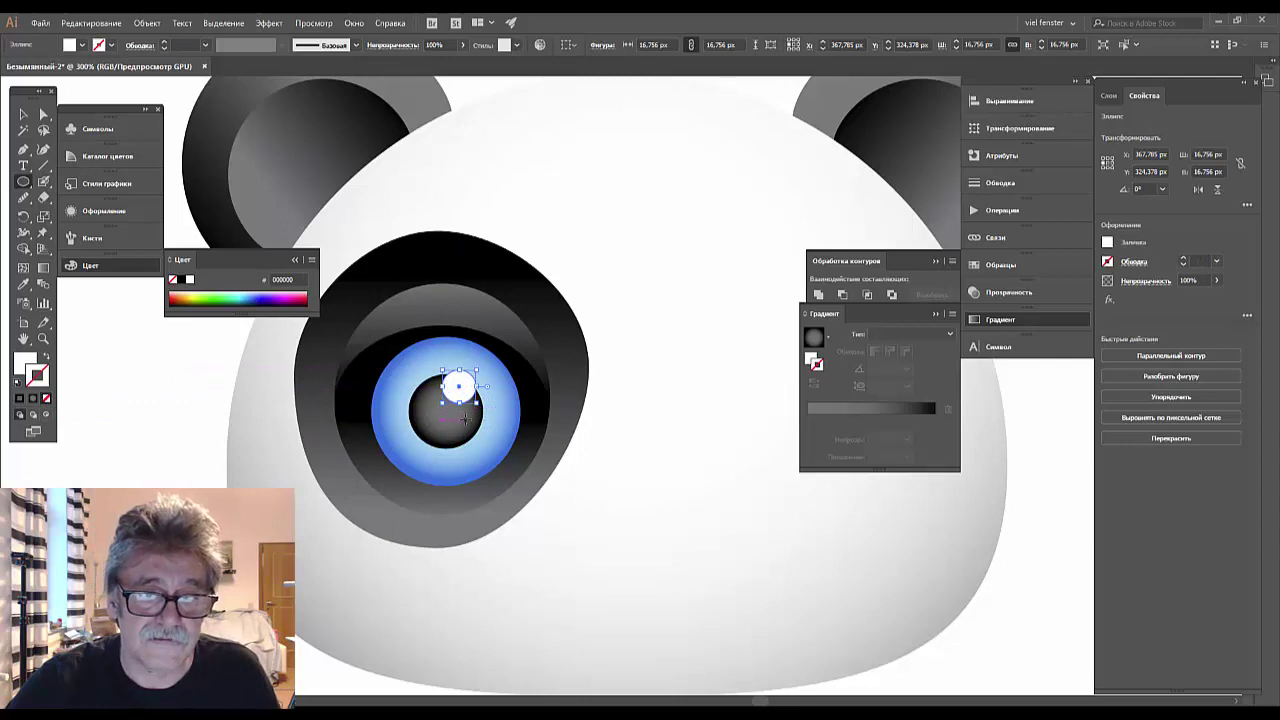
{"action": "mouse_move", "coordinate": [464, 416]}
{"action": "left_mouse_down"}
{"action": "mouse_move", "coordinate": [482, 434]}
{"action": "mouse_move", "coordinate": [461, 443]}
{"action": "left_mouse_up"}
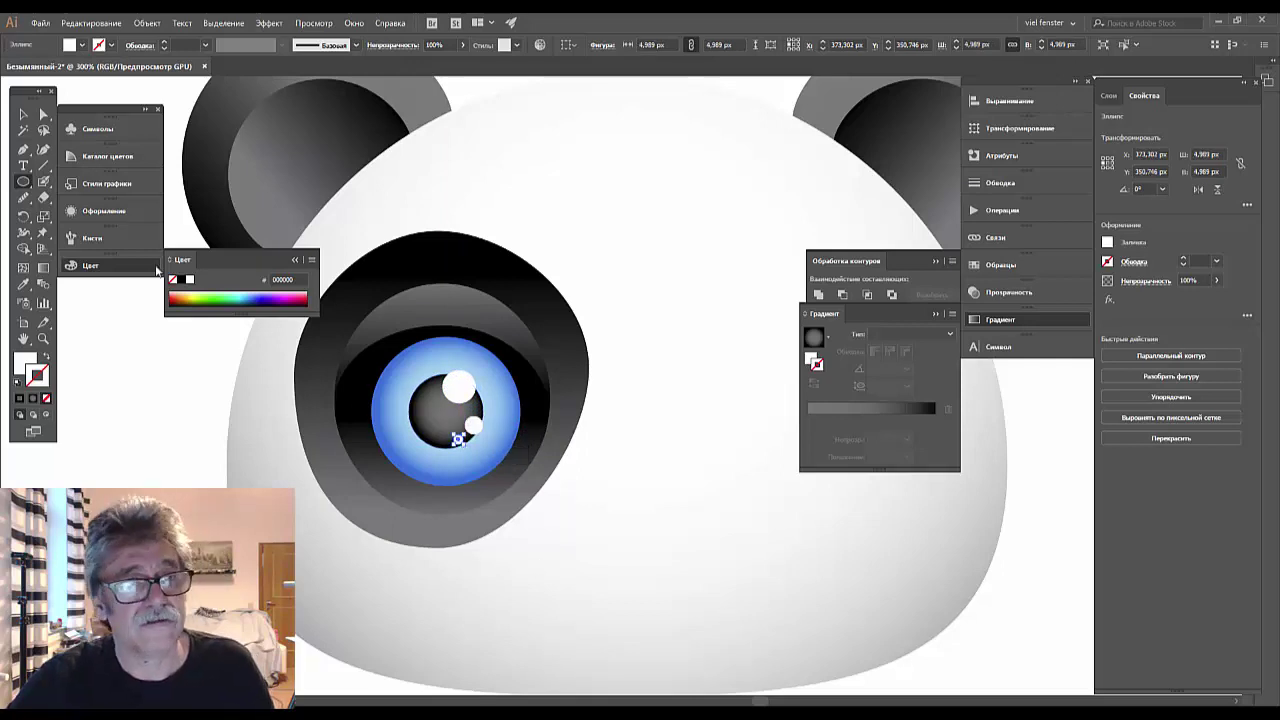
{"action": "left_click", "coordinate": [24, 115]}
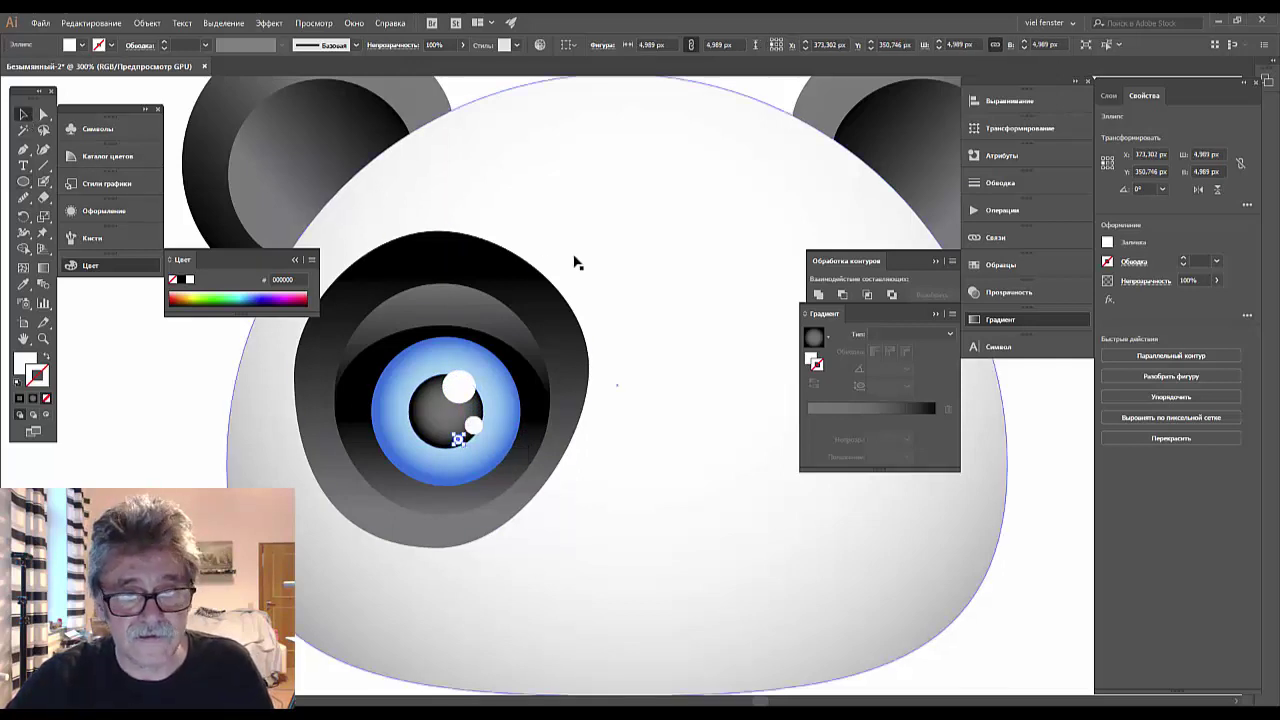
{"action": "left_click", "coordinate": [590, 262]}
Zoom out and marquee-select all the left eye's stacked shapes, then reselect the head.
{"action": "key", "text": "ctrl+minus"}
{"action": "key", "text": "ctrl+minus"}
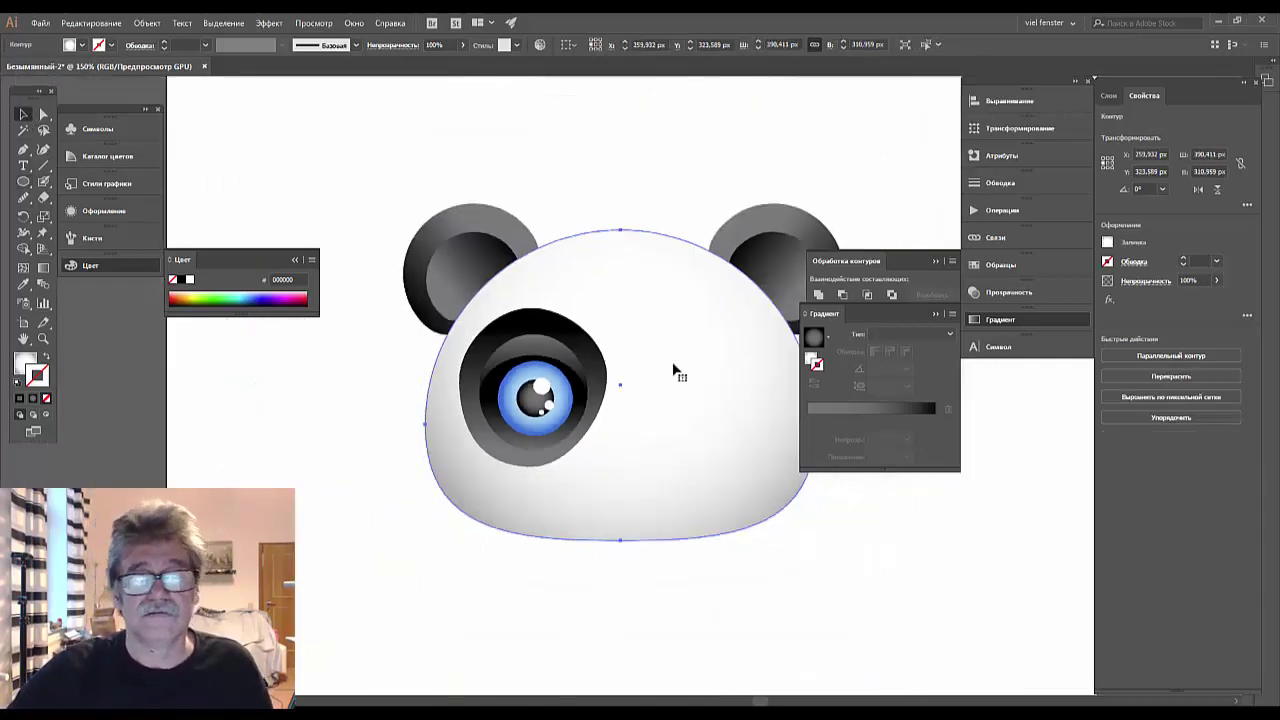
{"action": "key", "text": "ctrl+minus"}
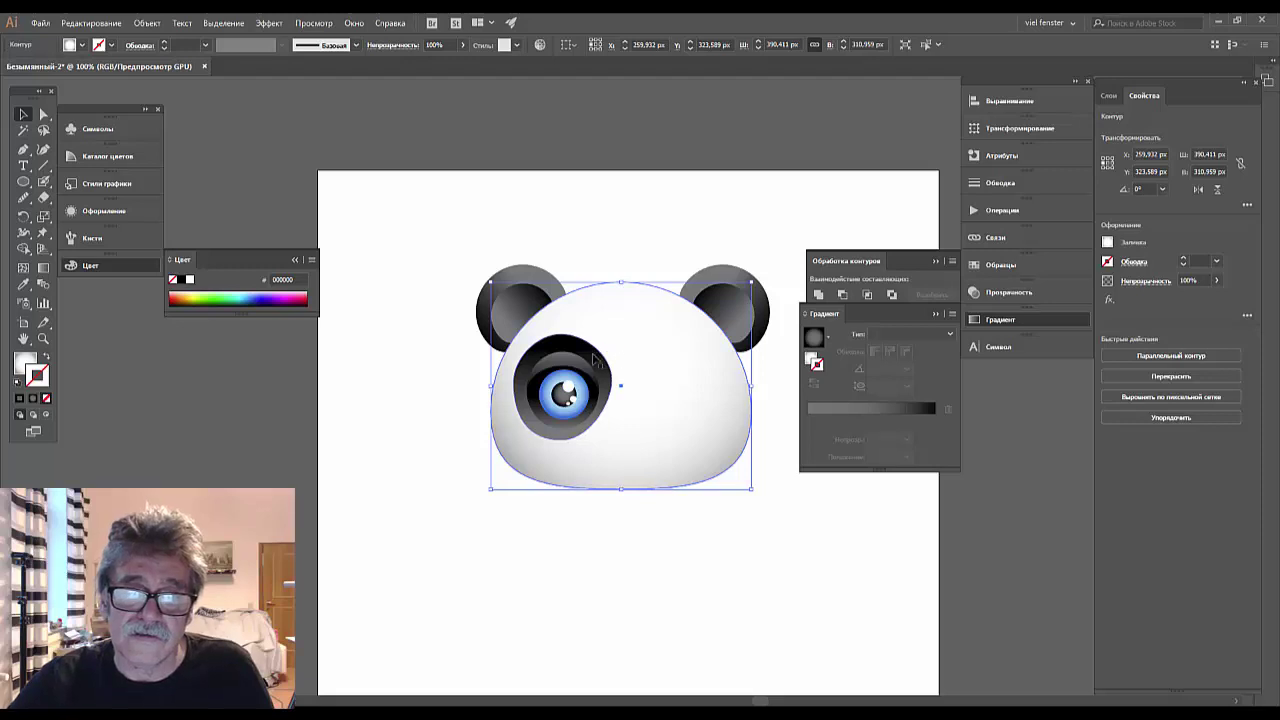
{"action": "left_click", "coordinate": [588, 380]}
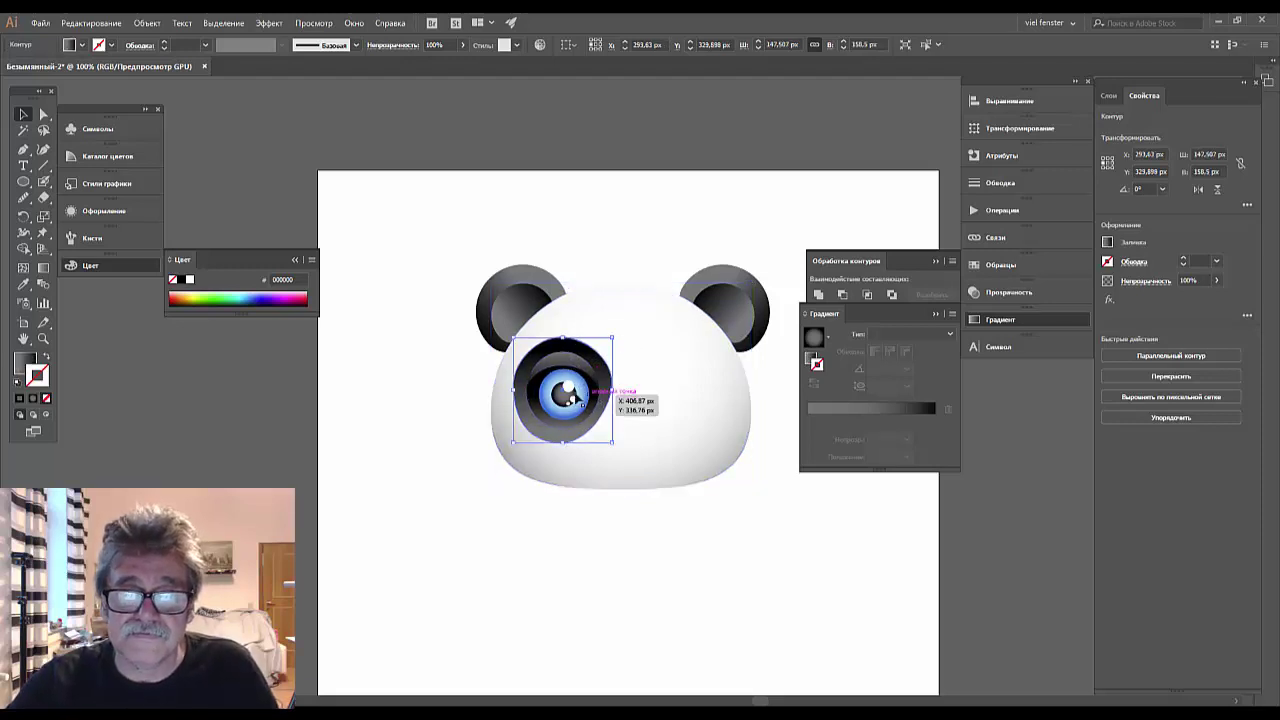
{"action": "left_click", "coordinate": [577, 382], "text": "shift"}
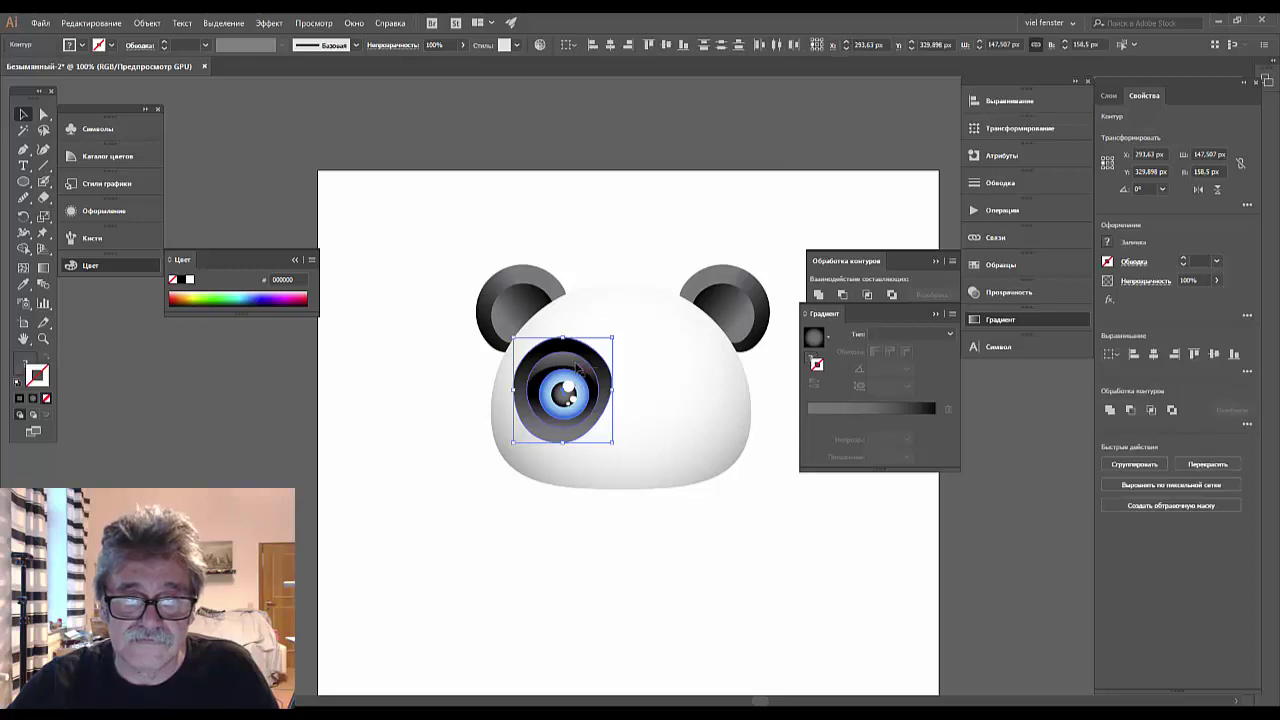
{"action": "left_click", "coordinate": [580, 368], "text": "shift"}
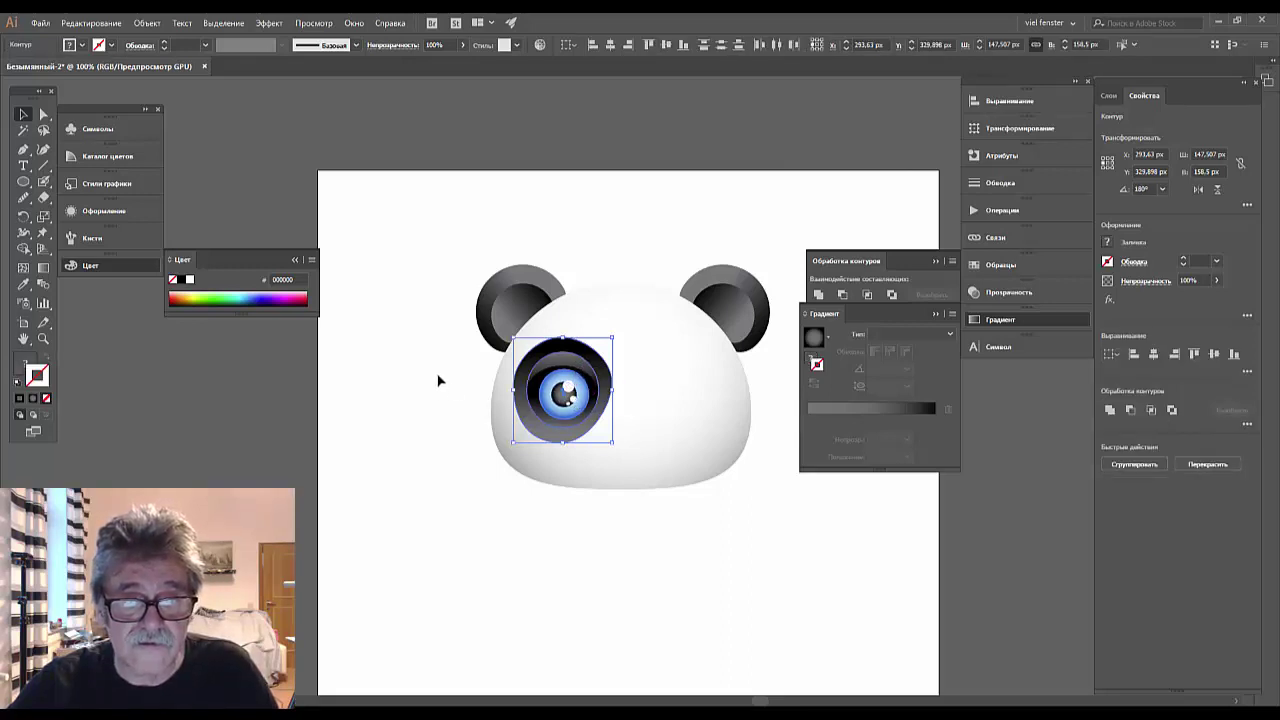
{"action": "left_click_drag", "start_coordinate": [437, 378], "coordinate": [629, 412]}
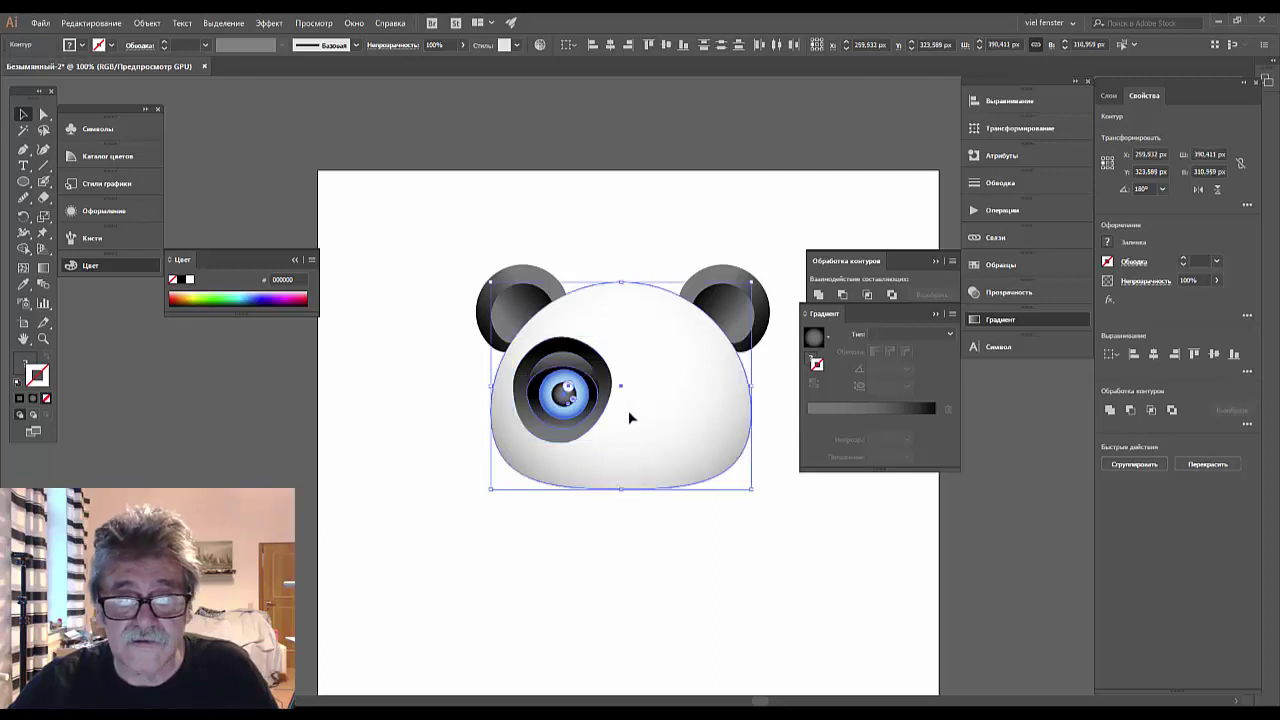
{"action": "left_click", "coordinate": [626, 515]}
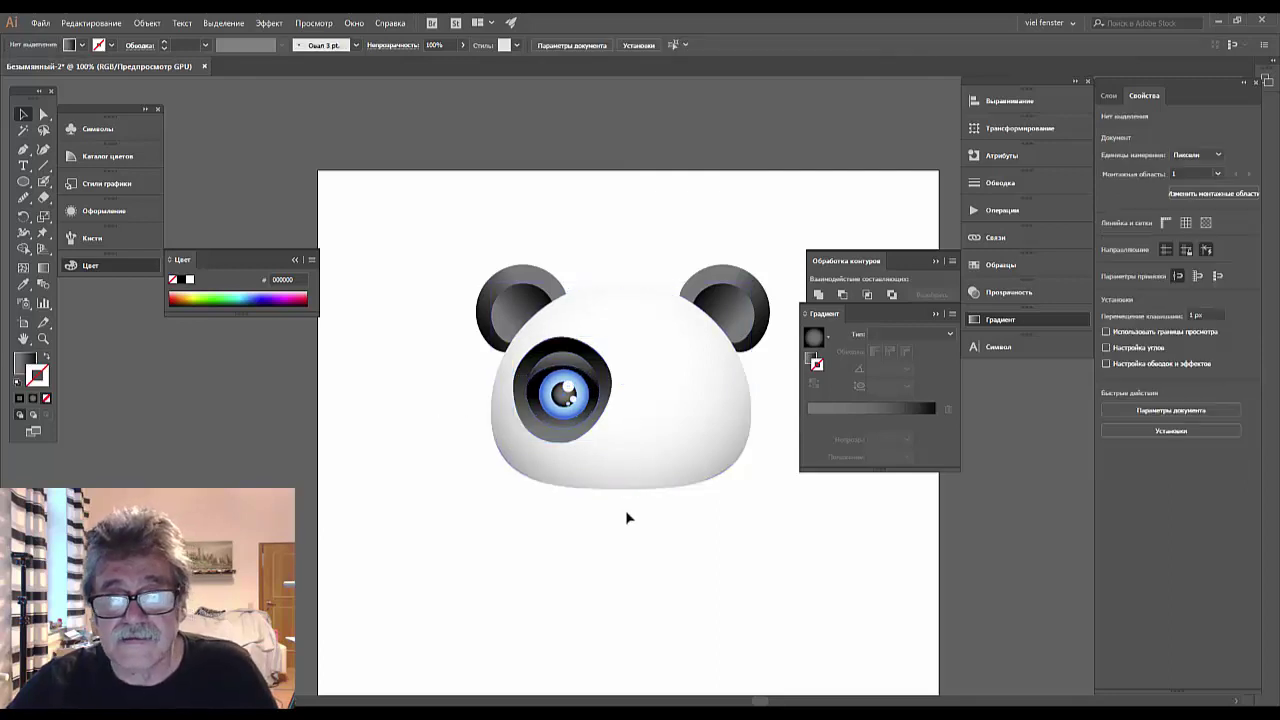
{"action": "left_click", "coordinate": [678, 406]}
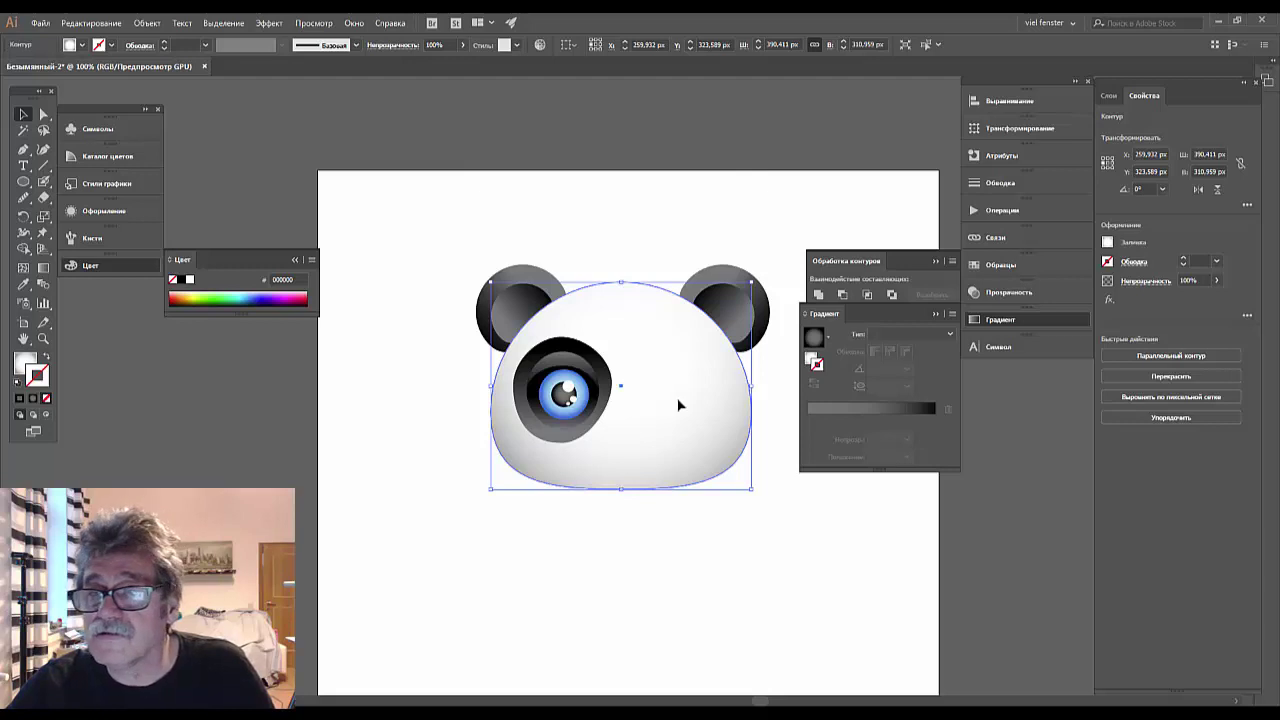
Expand Layer 1 and lock the white head shape against selection.
{"action": "left_click", "coordinate": [1108, 95]}
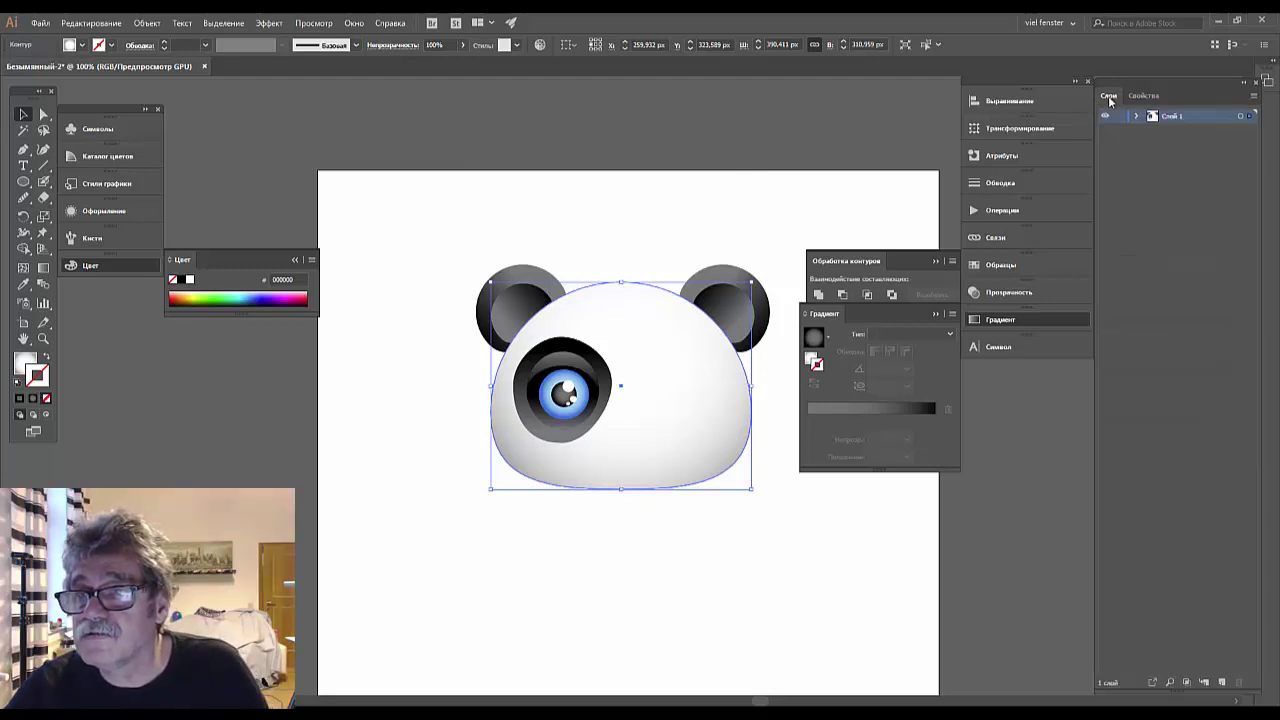
{"action": "left_click", "coordinate": [1104, 117]}
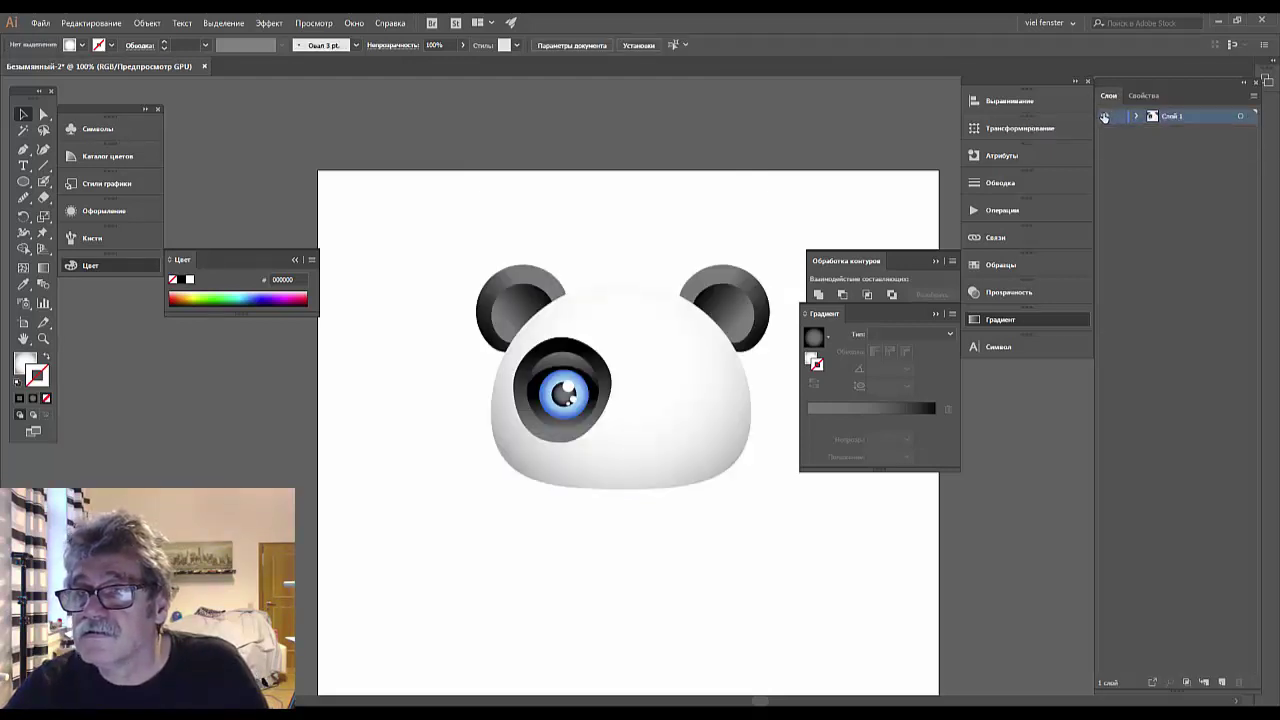
{"action": "left_click", "coordinate": [1135, 117]}
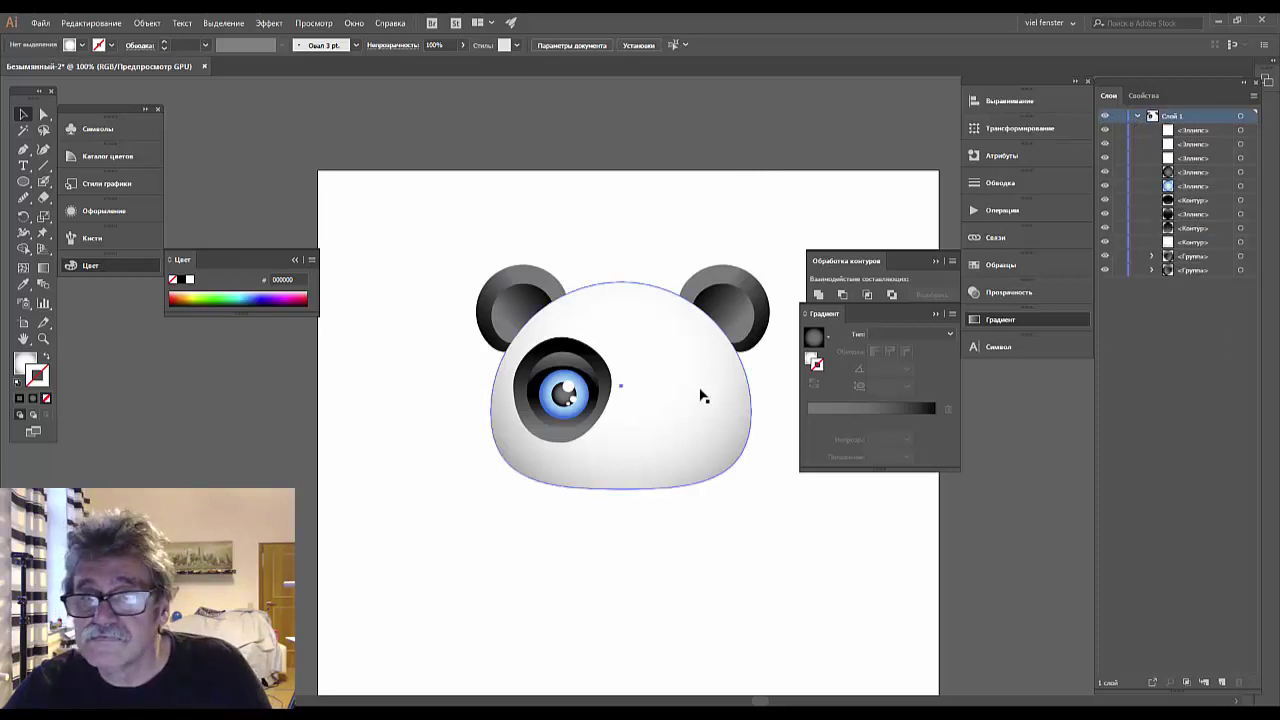
{"action": "left_click", "coordinate": [700, 391]}
{"action": "left_click", "coordinate": [1120, 242]}
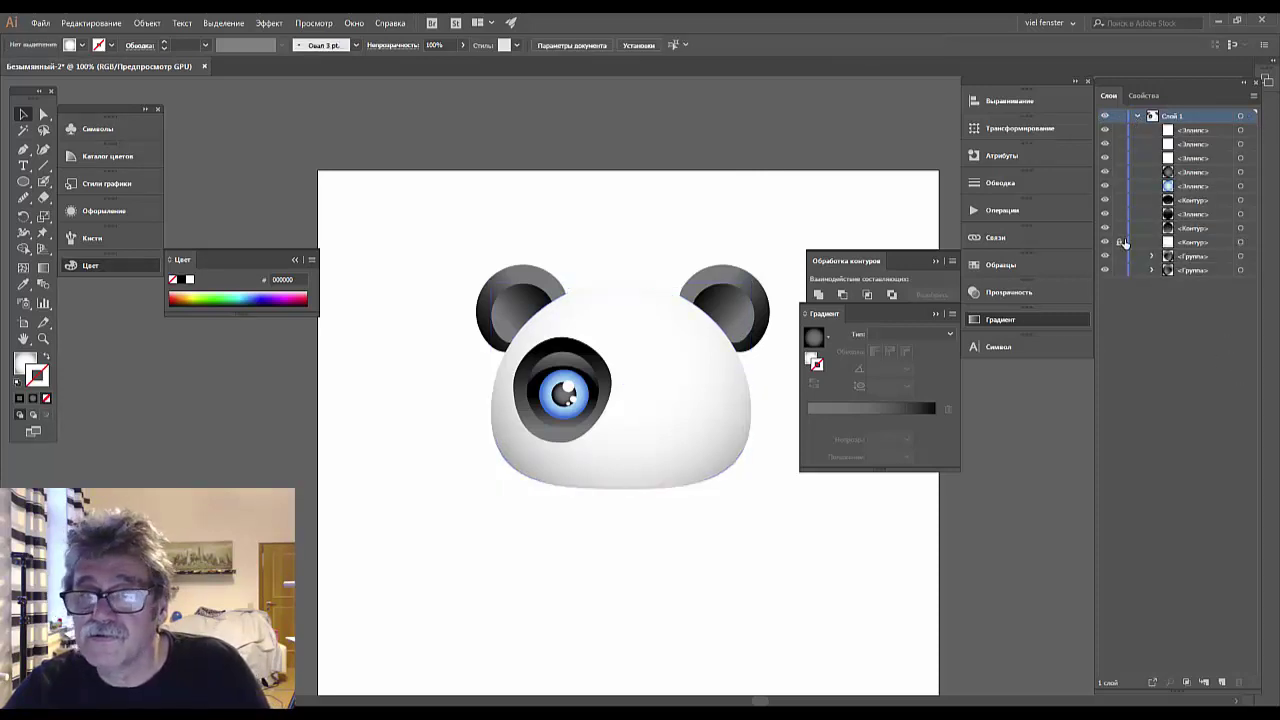
Marquee-select only the left eye's stacked pieces, leaving out the ear.
{"action": "left_click_drag", "start_coordinate": [626, 347], "coordinate": [512, 452]}
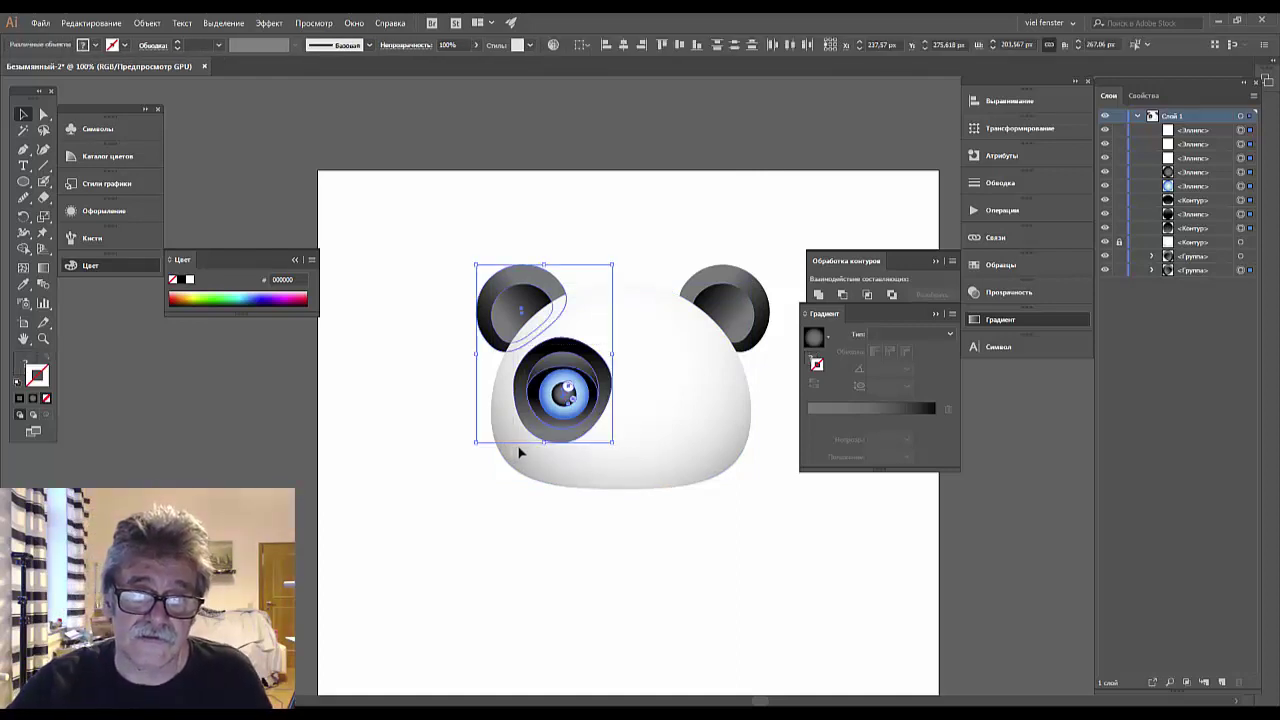
{"action": "left_click", "coordinate": [630, 404]}
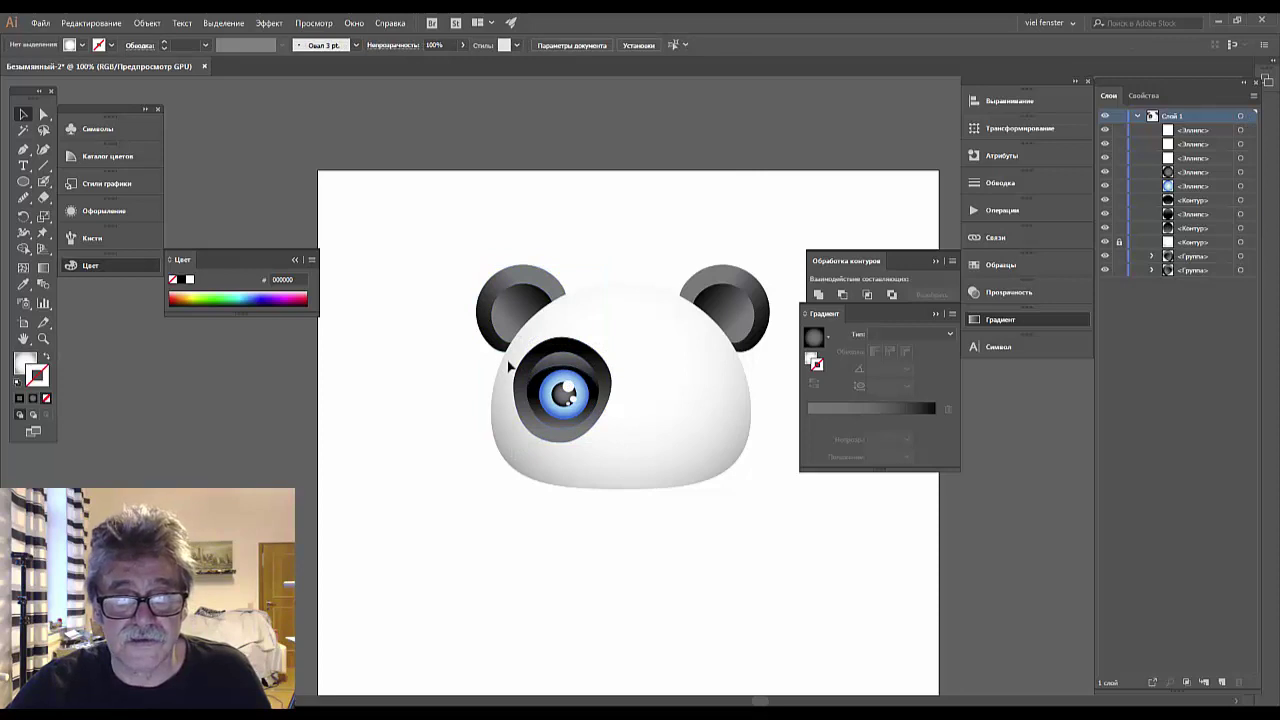
{"action": "left_click_drag", "start_coordinate": [632, 443], "coordinate": [634, 443]}
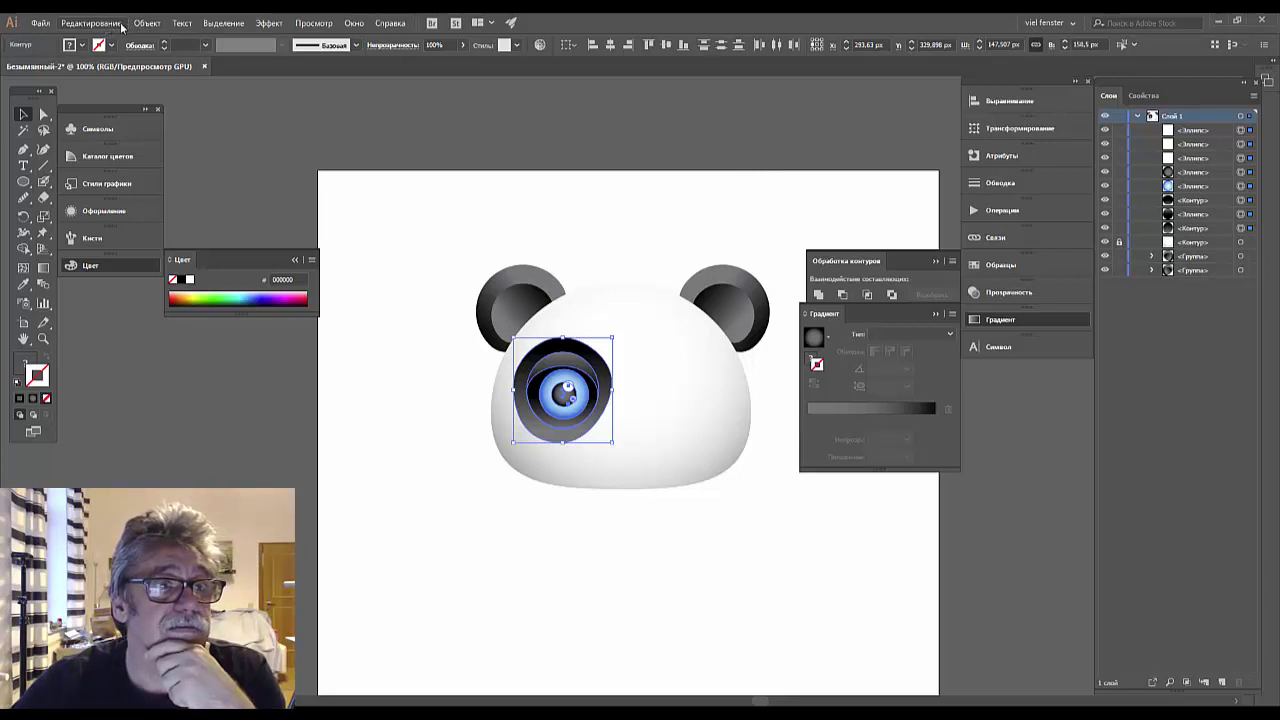
Group the left eye's pieces and Alt-drag a copy to the head's right side.
{"action": "left_click", "coordinate": [147, 23]}
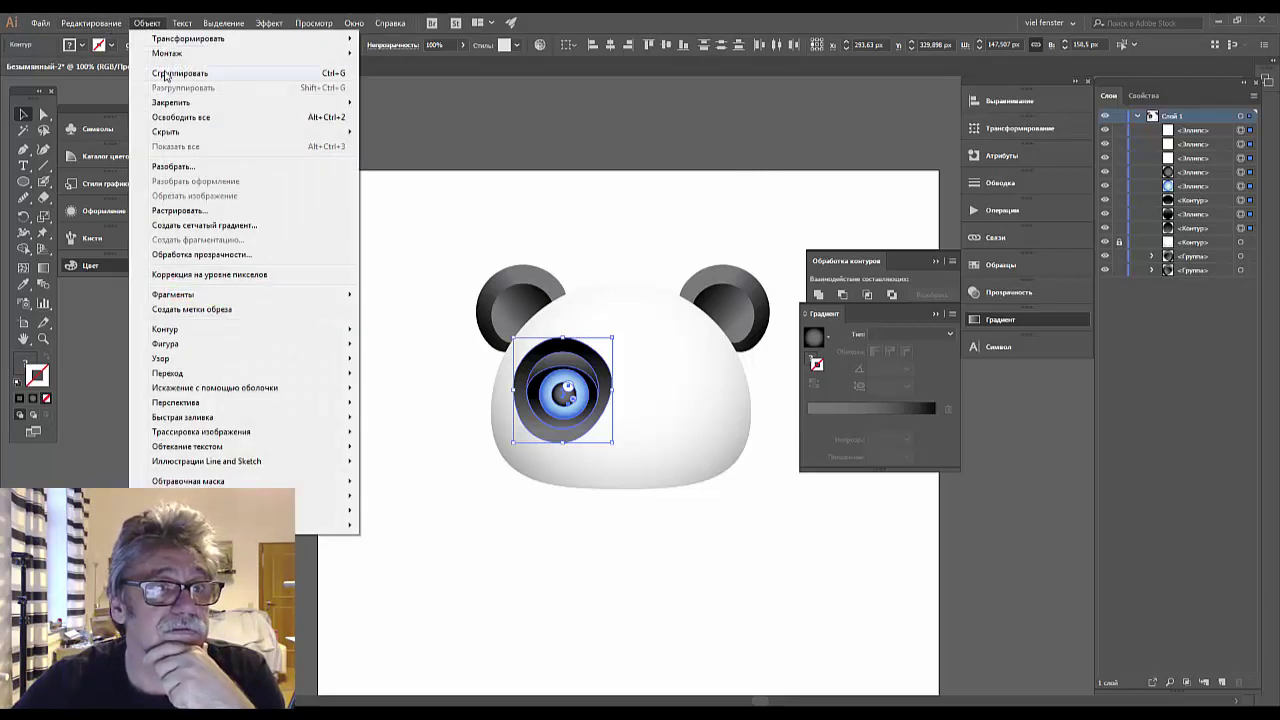
{"action": "left_click", "coordinate": [166, 73]}
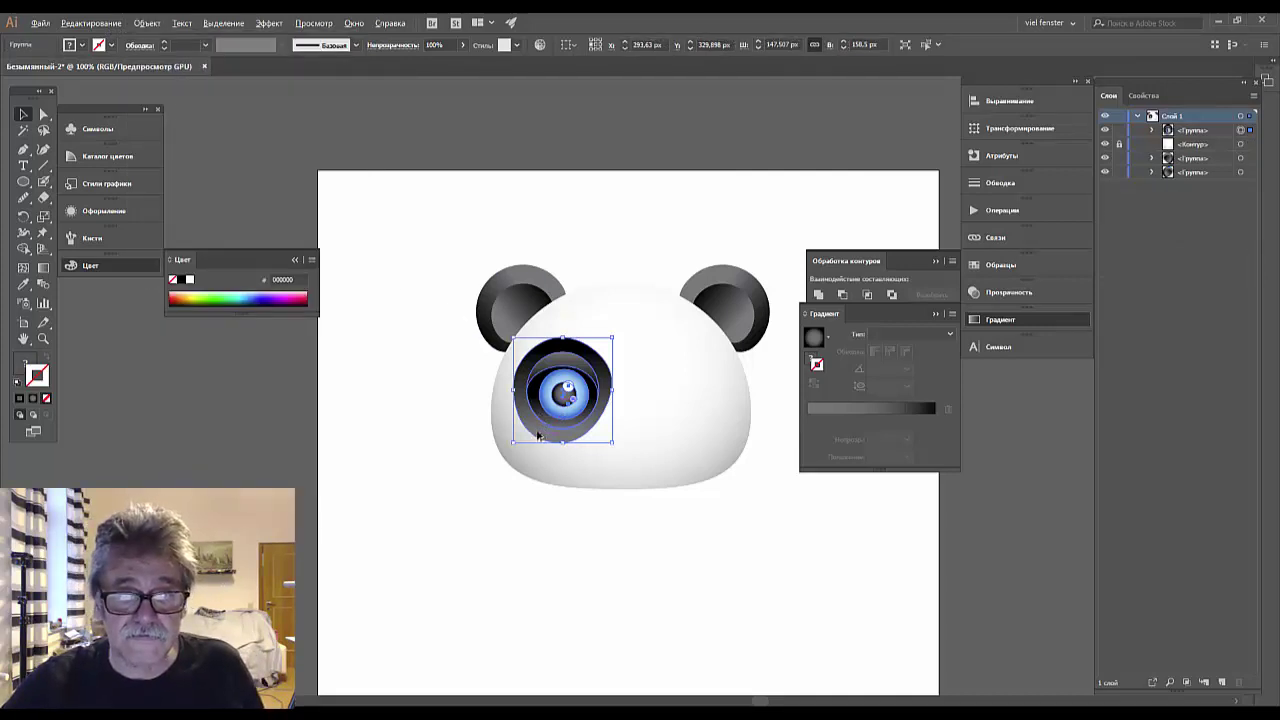
{"action": "left_click_drag", "start_coordinate": [538, 435], "coordinate": [655, 428]}
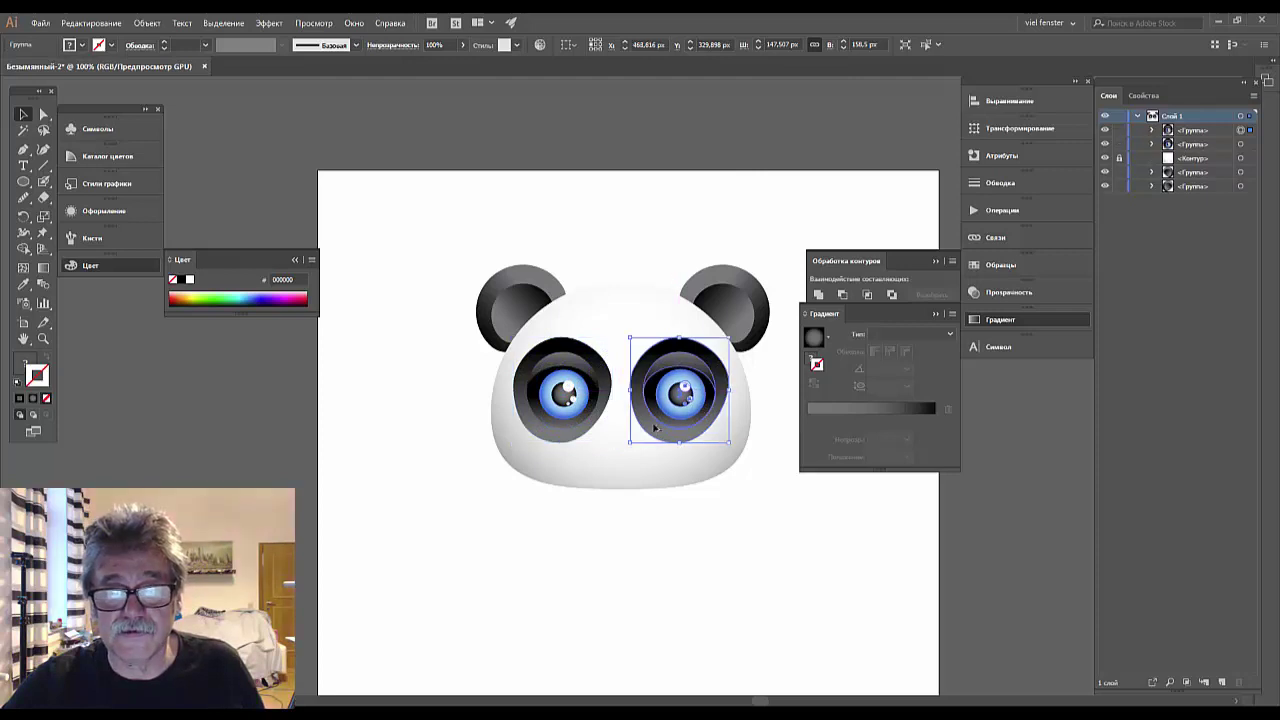
Reflect the copied eye across the vertical axis, then deselect it.
{"action": "right_click", "coordinate": [655, 428]}
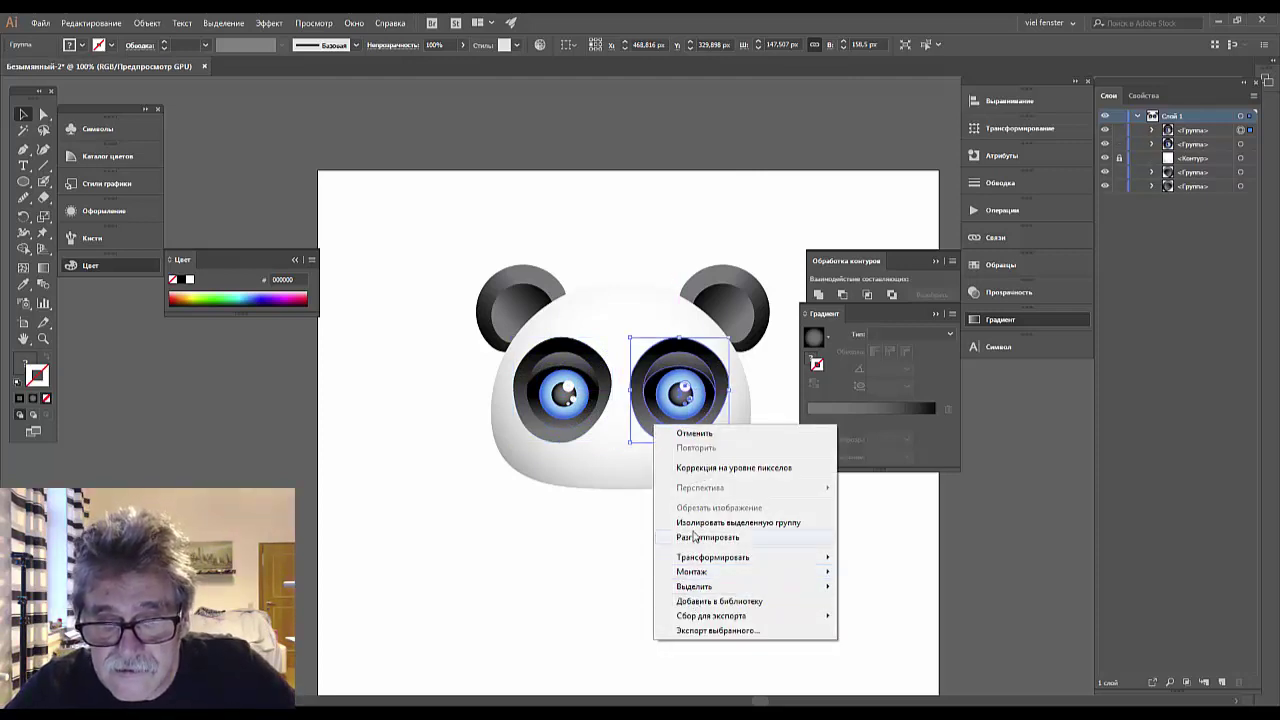
{"action": "mouse_move", "coordinate": [712, 557]}
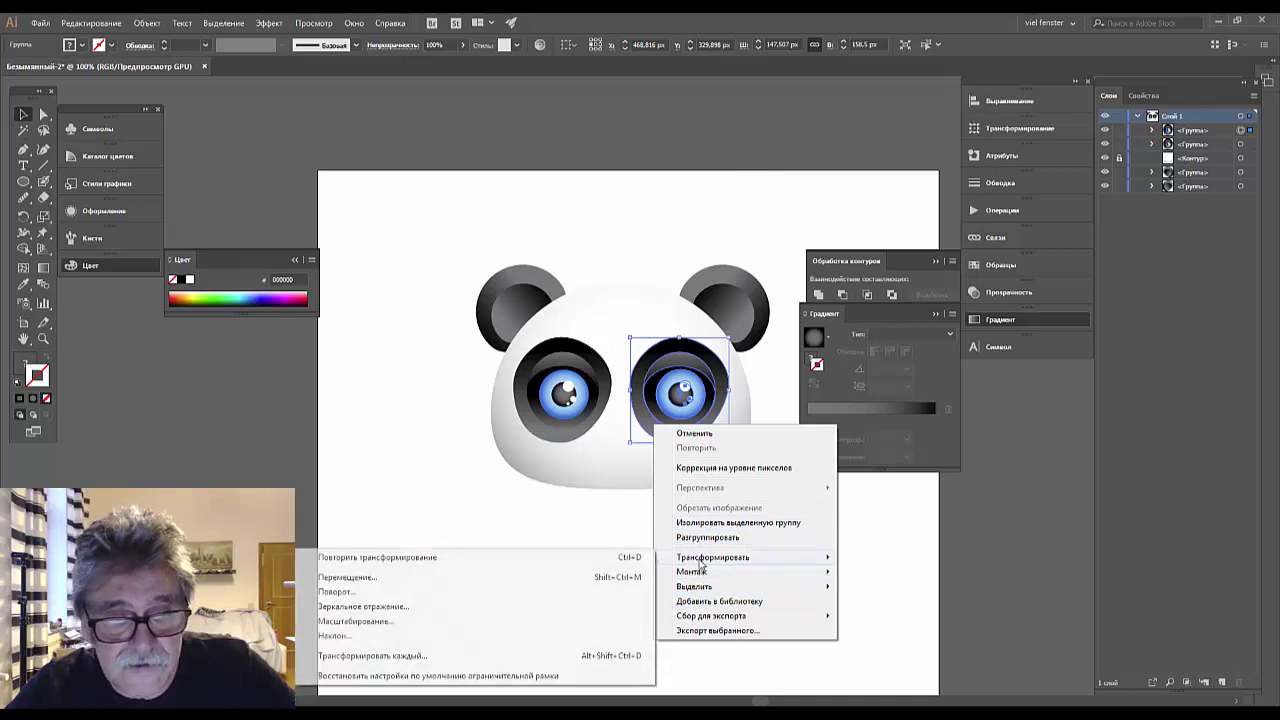
{"action": "left_click", "coordinate": [376, 607]}
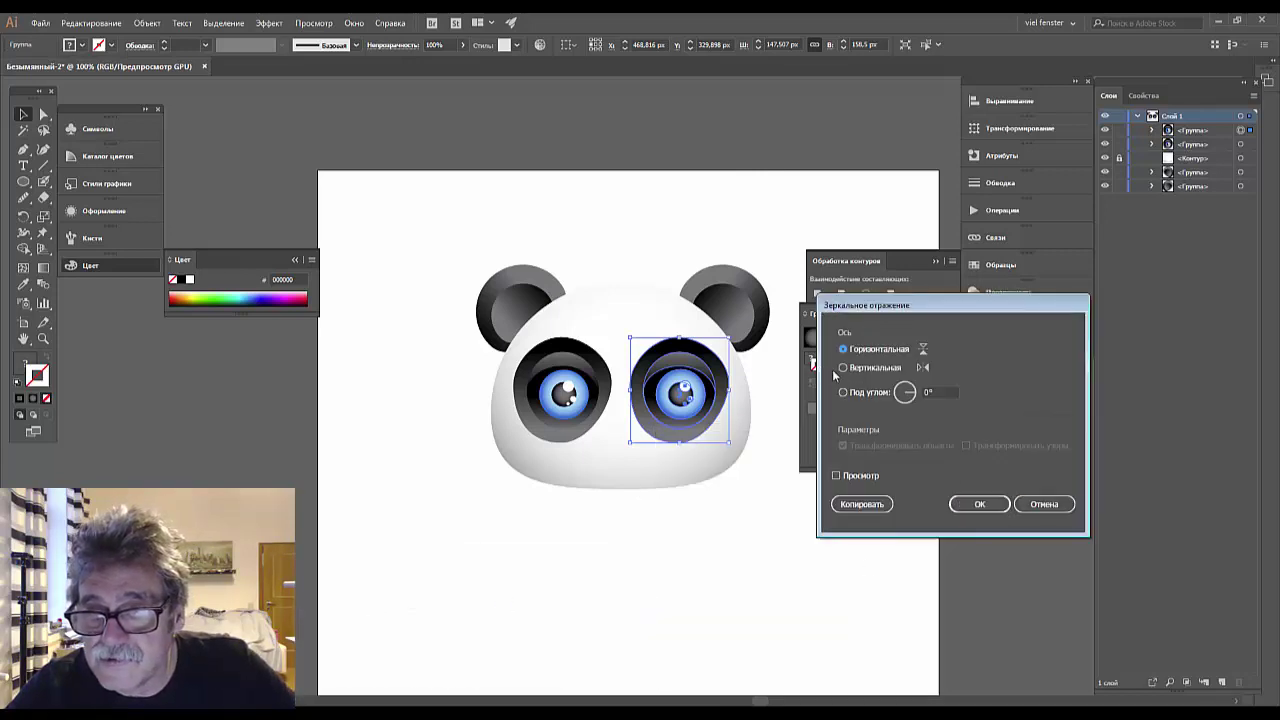
{"action": "left_click", "coordinate": [980, 505]}
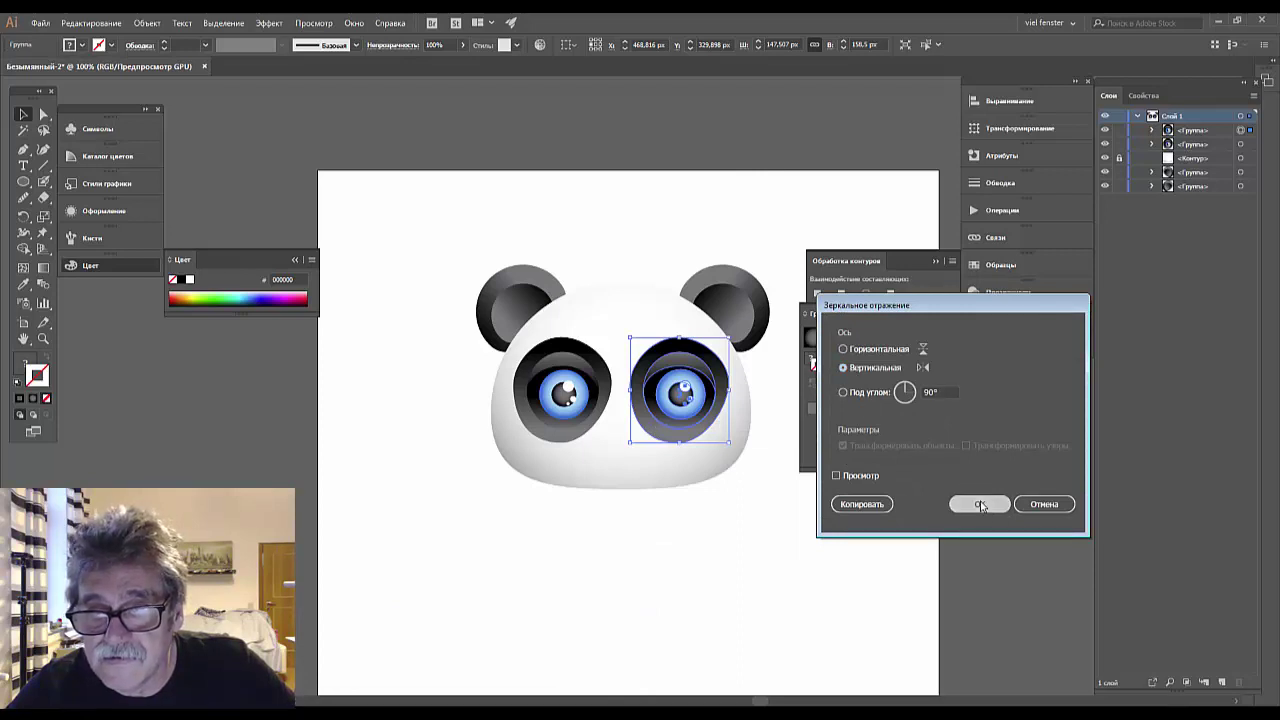
{"action": "left_click", "coordinate": [140, 484]}
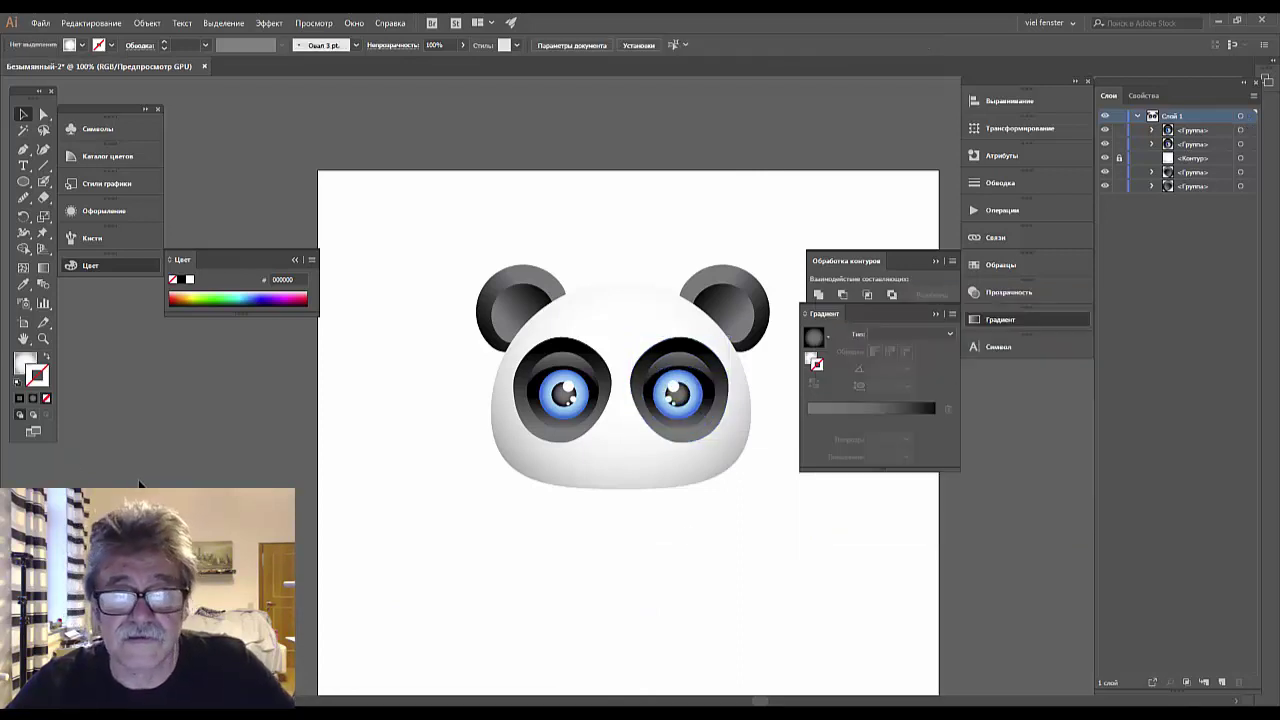
Ungroup the mirrored right eye into its separate ellipses and paths, then deselect.
{"action": "key", "text": "ctrl+plus"}
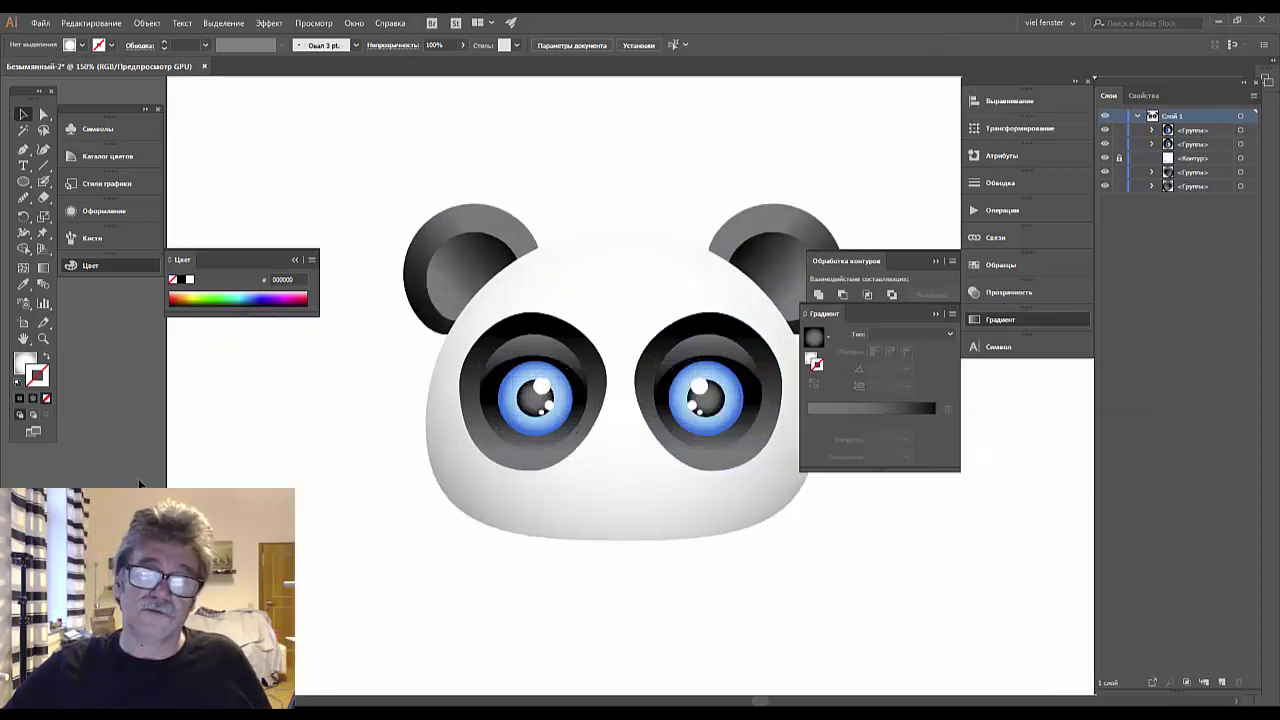
{"action": "key", "text": "ctrl+plus"}
{"action": "key", "text": "ctrl+plus"}
{"action": "key", "text": "ctrl+minus"}
{"action": "key", "text": "ctrl+minus"}
{"action": "key", "text": "ctrl+minus"}
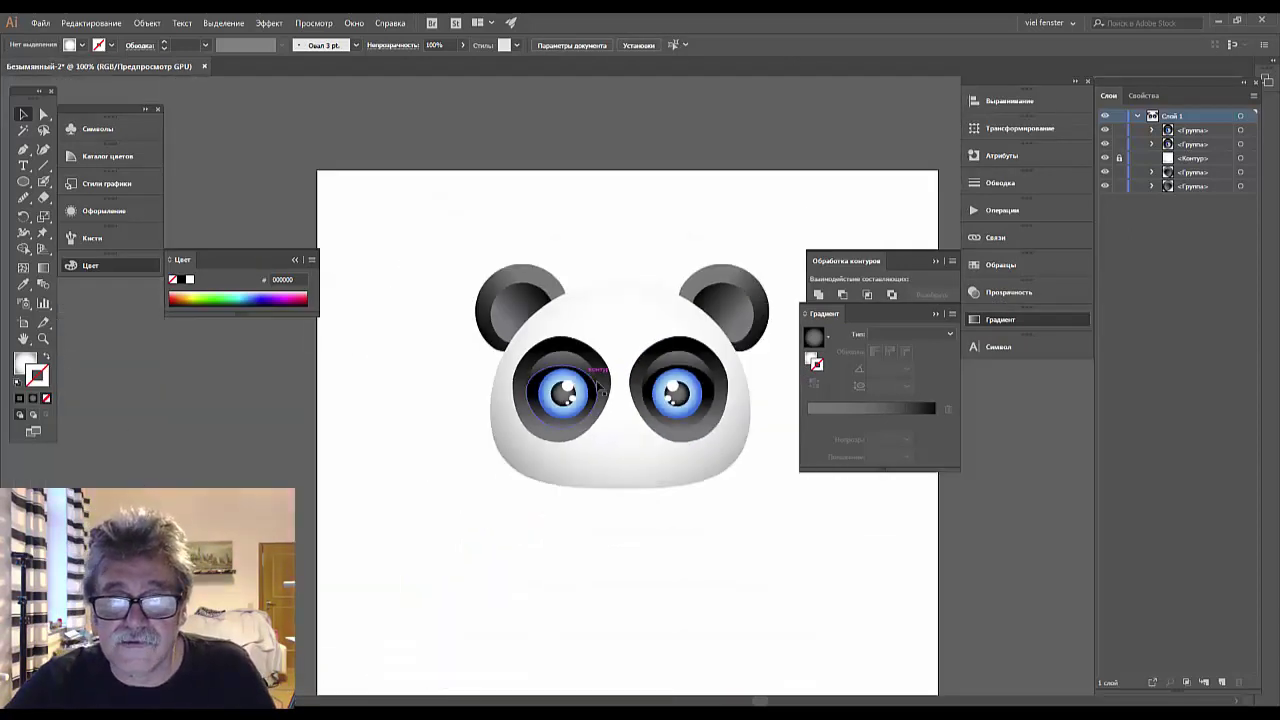
{"action": "left_click", "coordinate": [673, 388]}
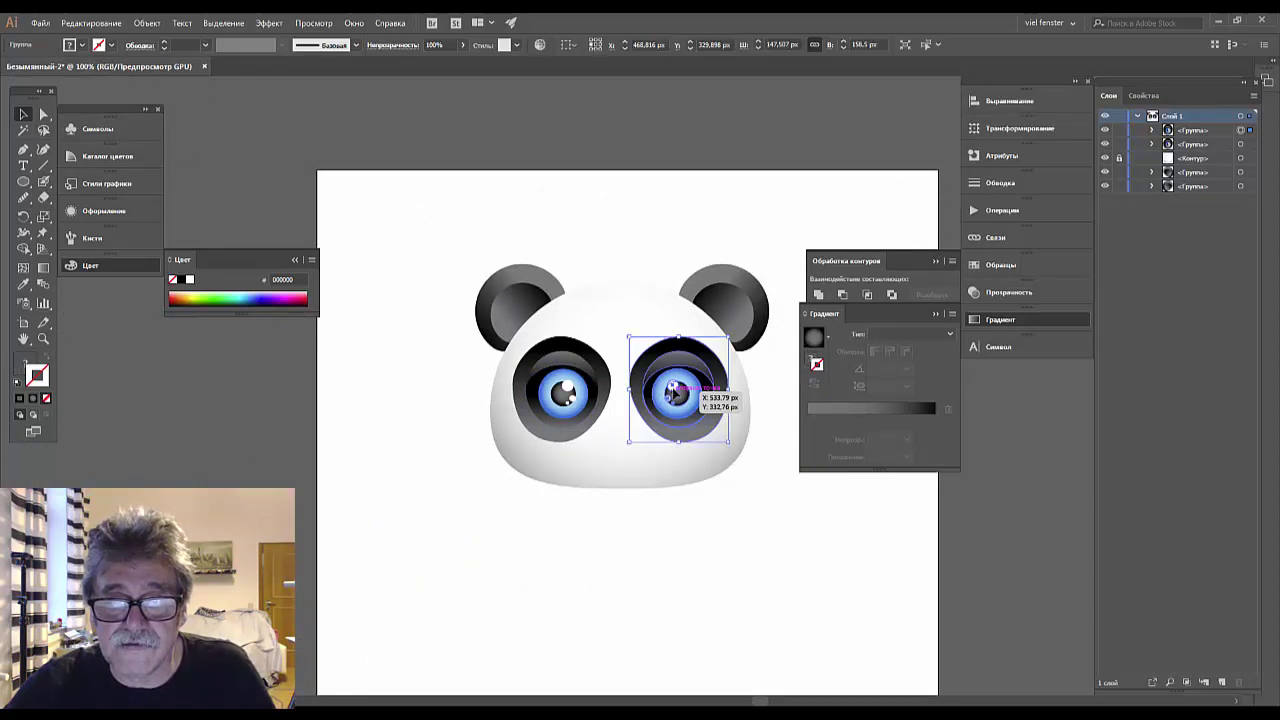
{"action": "left_click", "coordinate": [150, 23]}
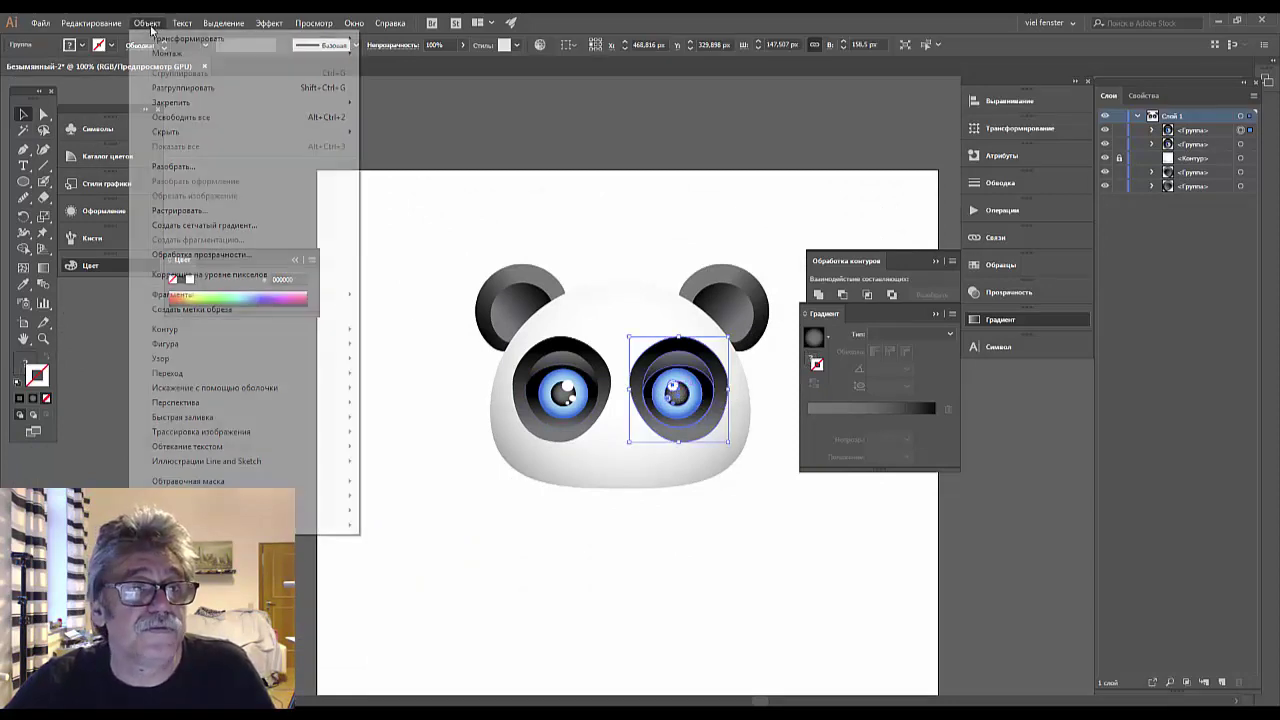
{"action": "left_click", "coordinate": [187, 90]}
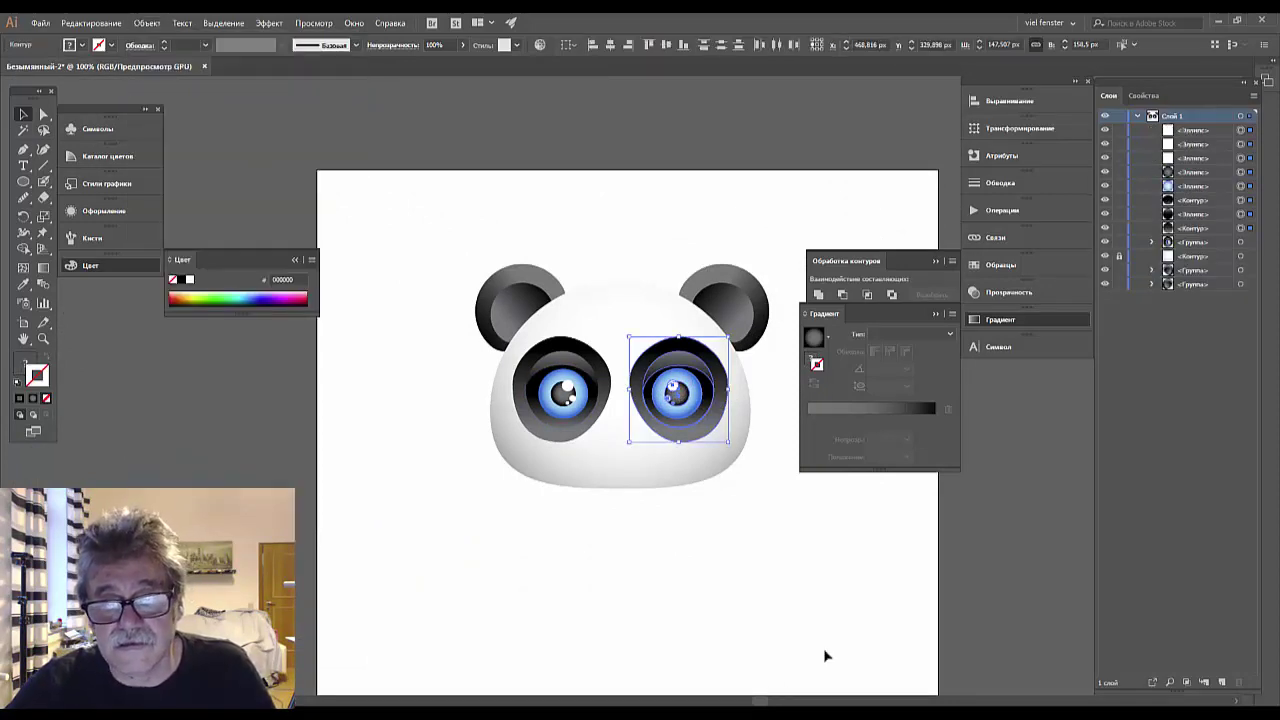
{"action": "left_click", "coordinate": [752, 571]}
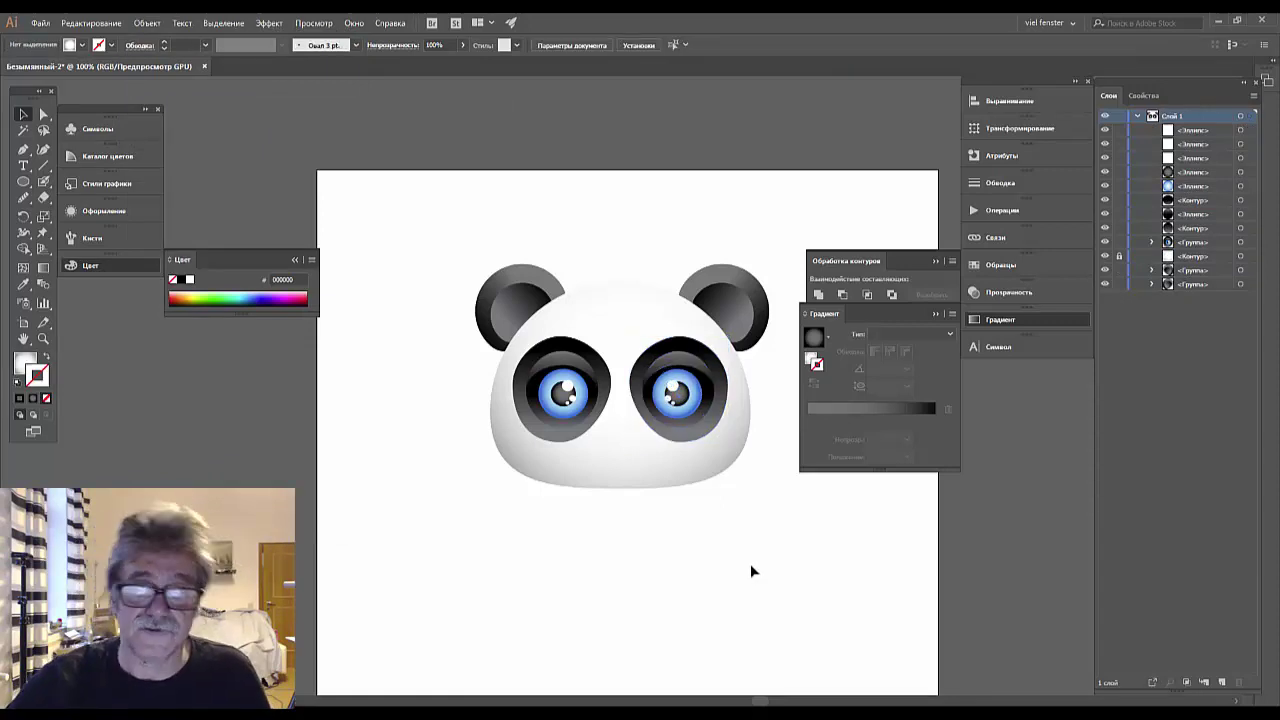